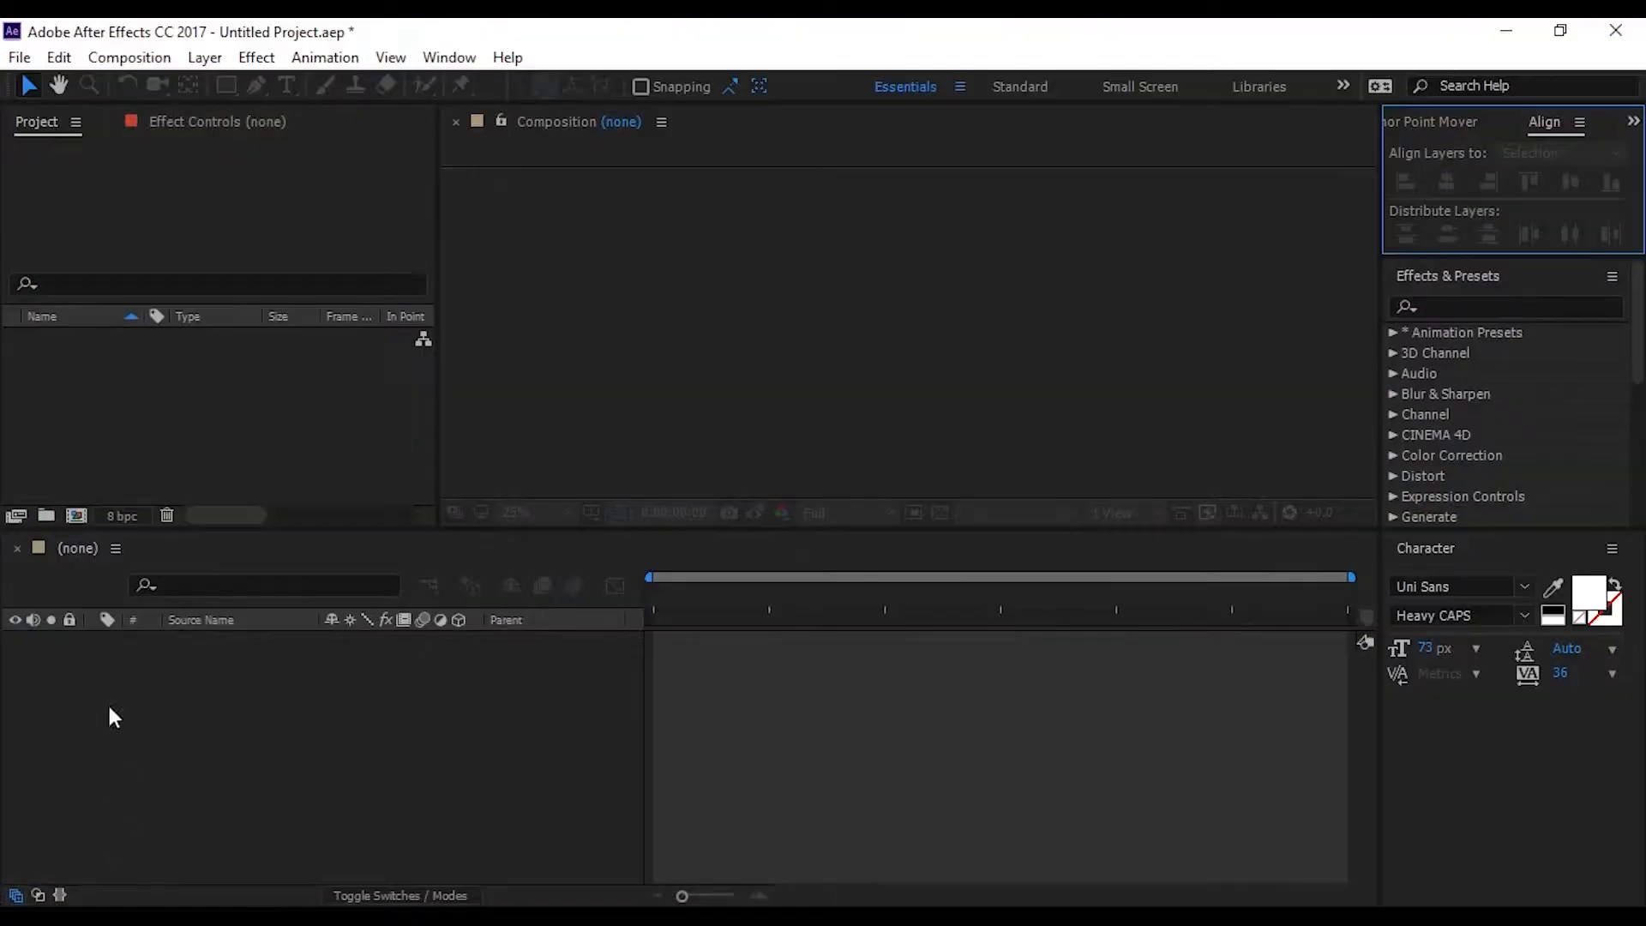
# Create a new composition named "Text Split Animation" at 1920 x 640 px and 29.97 fps, 10 seconds long
pyautogui.click(74, 516)
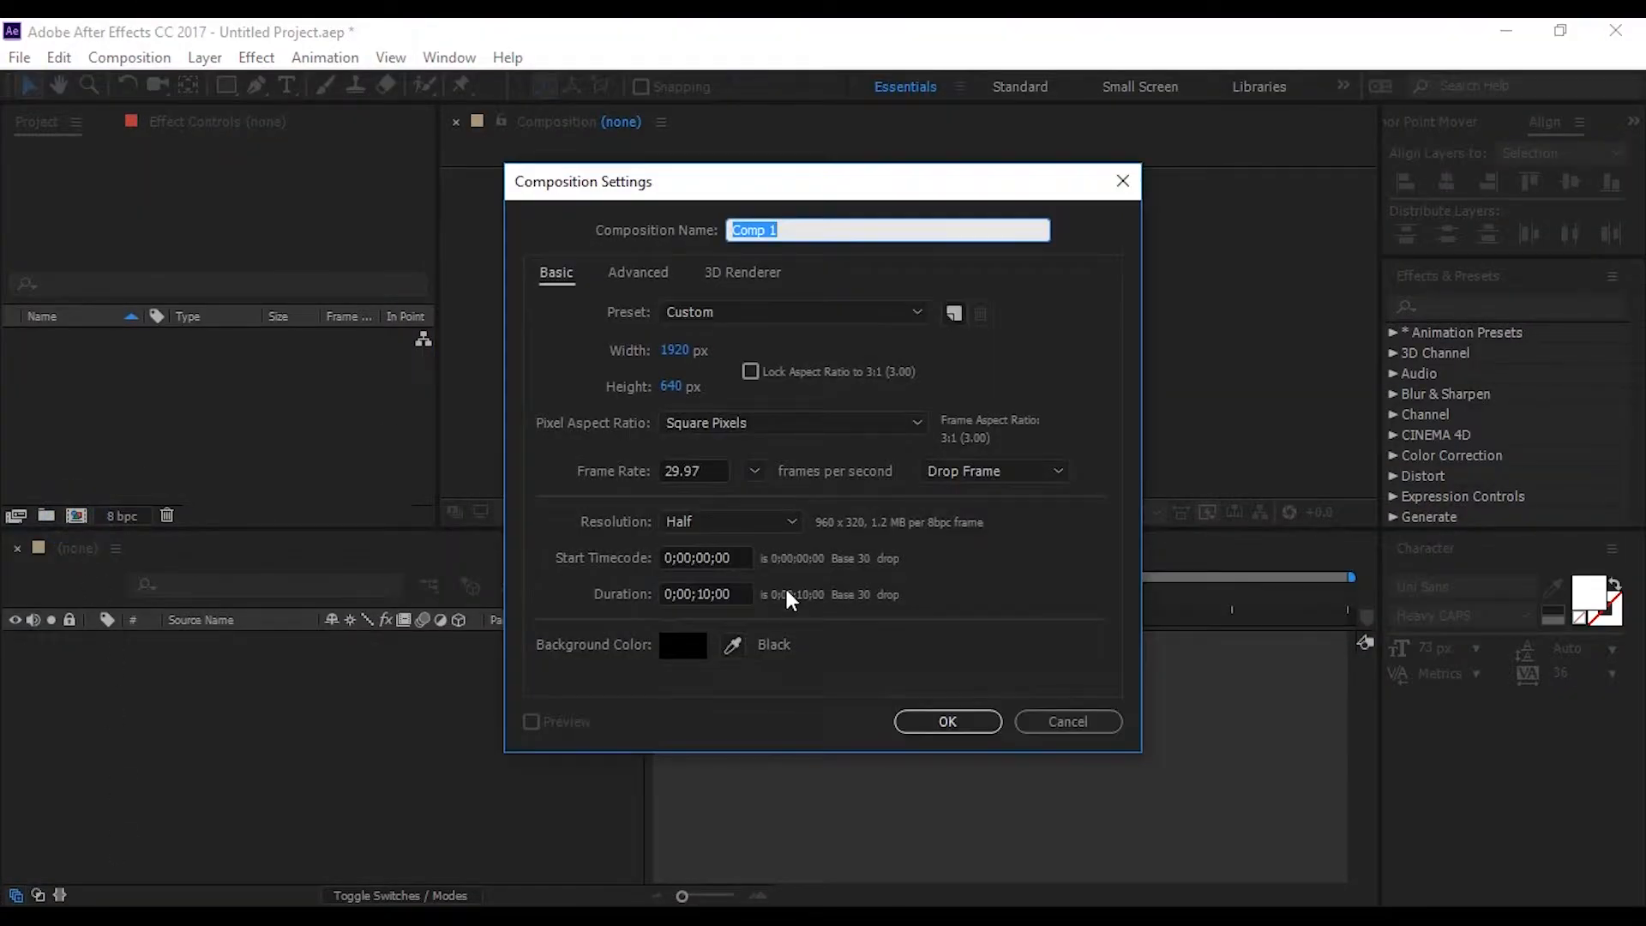
pyautogui.write('Text Split Animation')
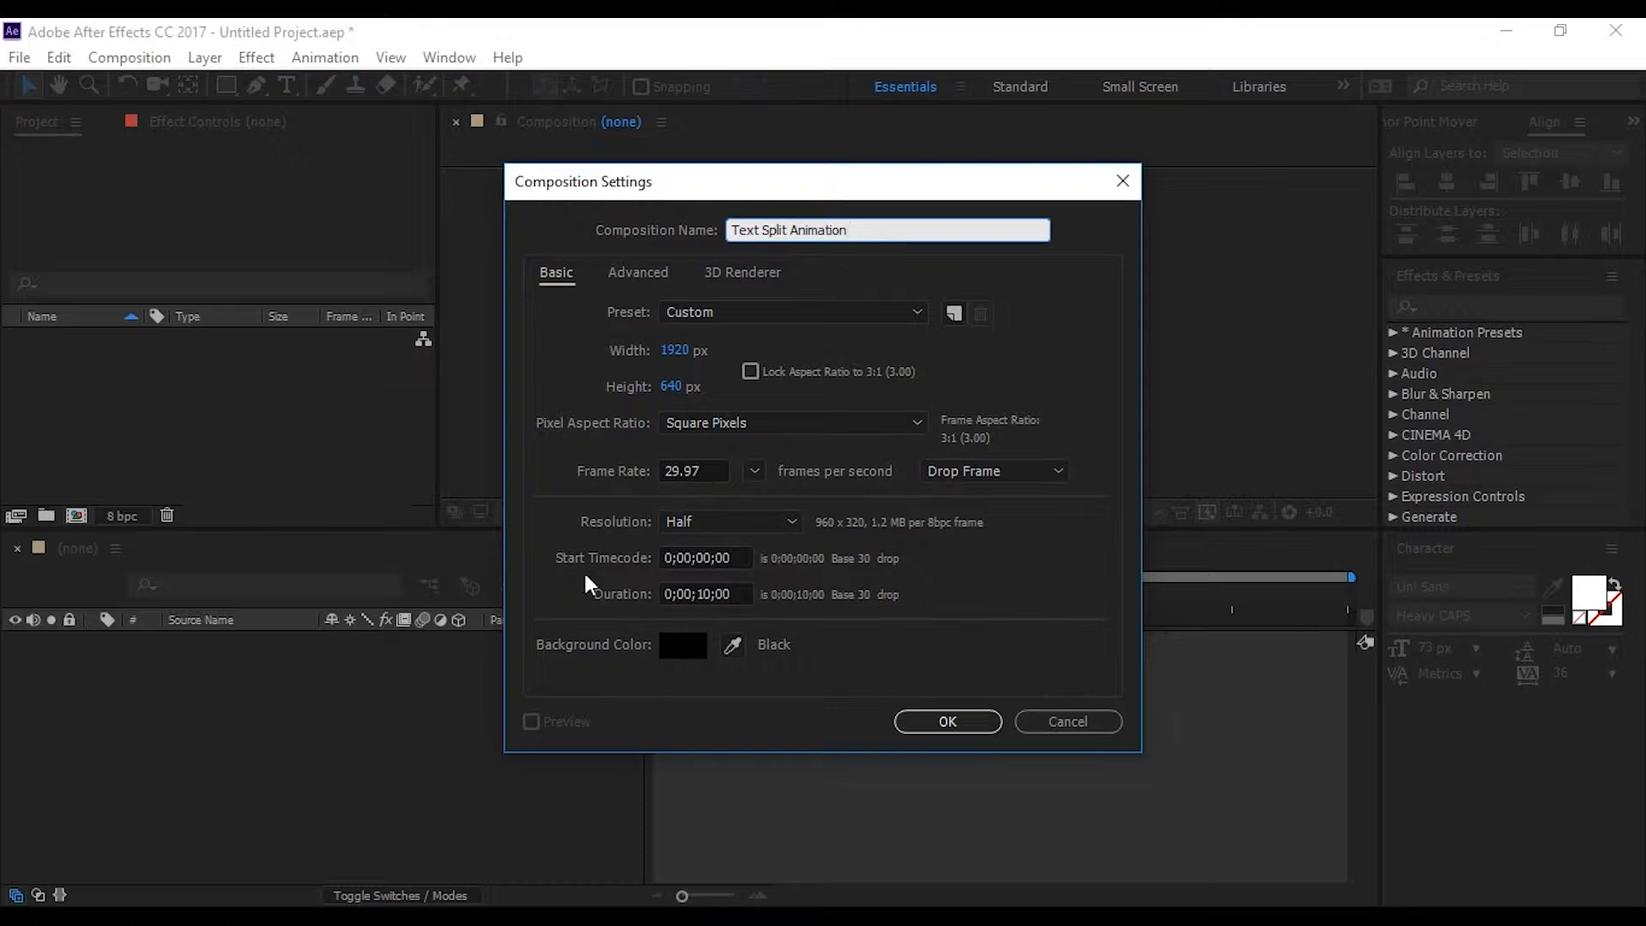
pyautogui.click(971, 723)
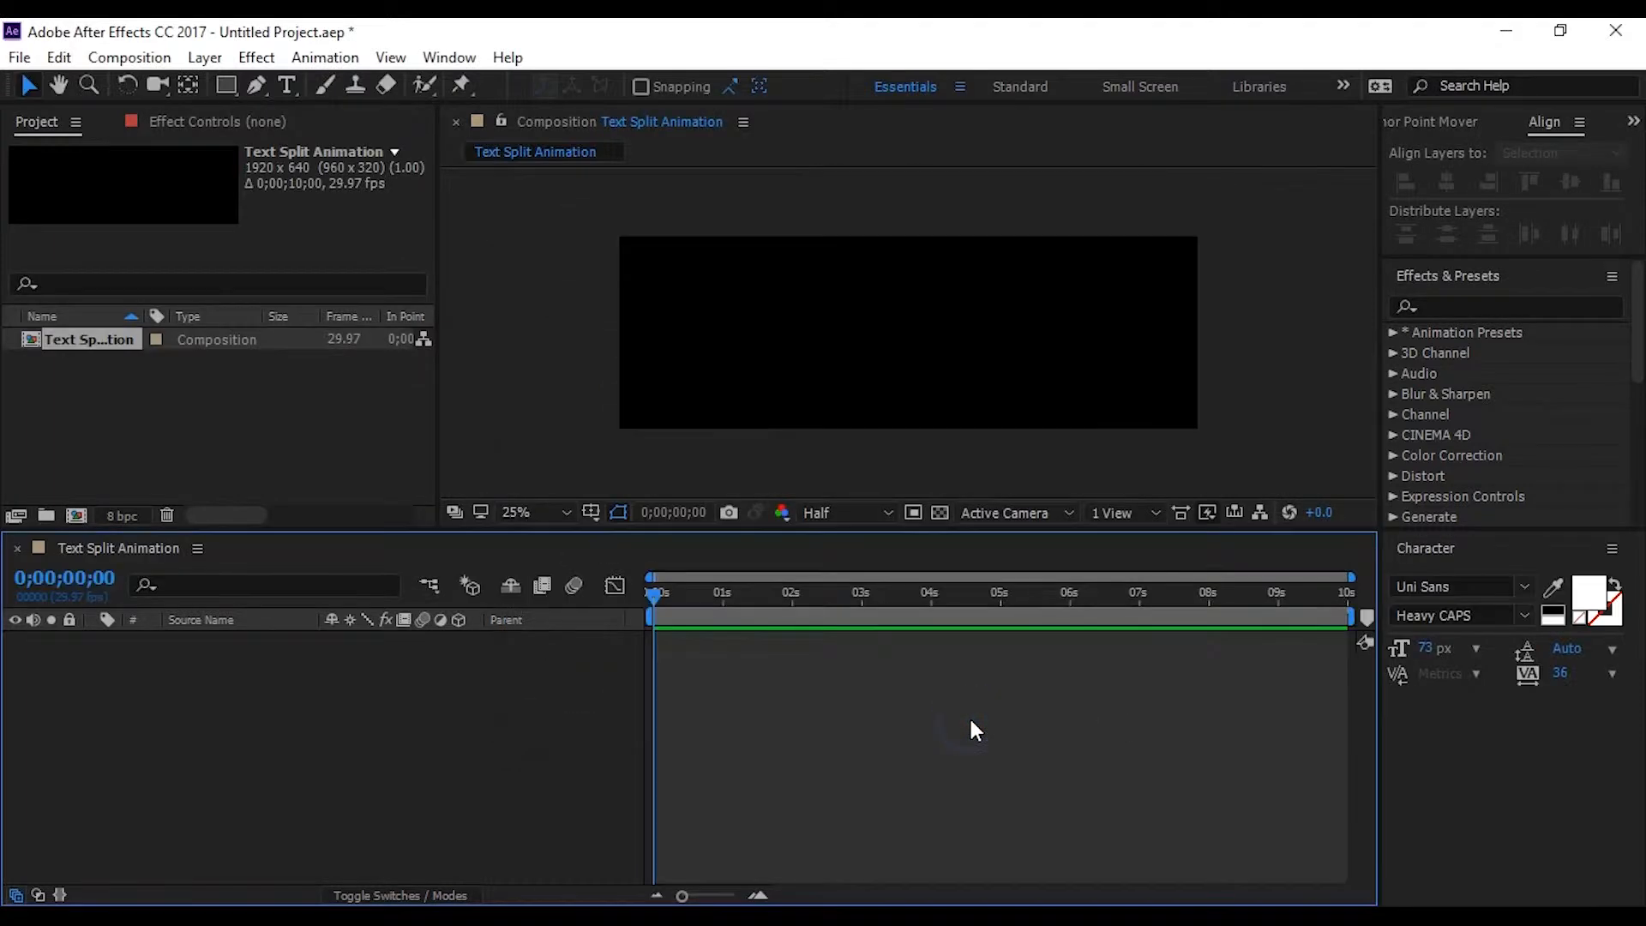
# Set the composition preview's magnification to Fit and make the viewer area taller
pyautogui.scroll(3, 1060, 377)
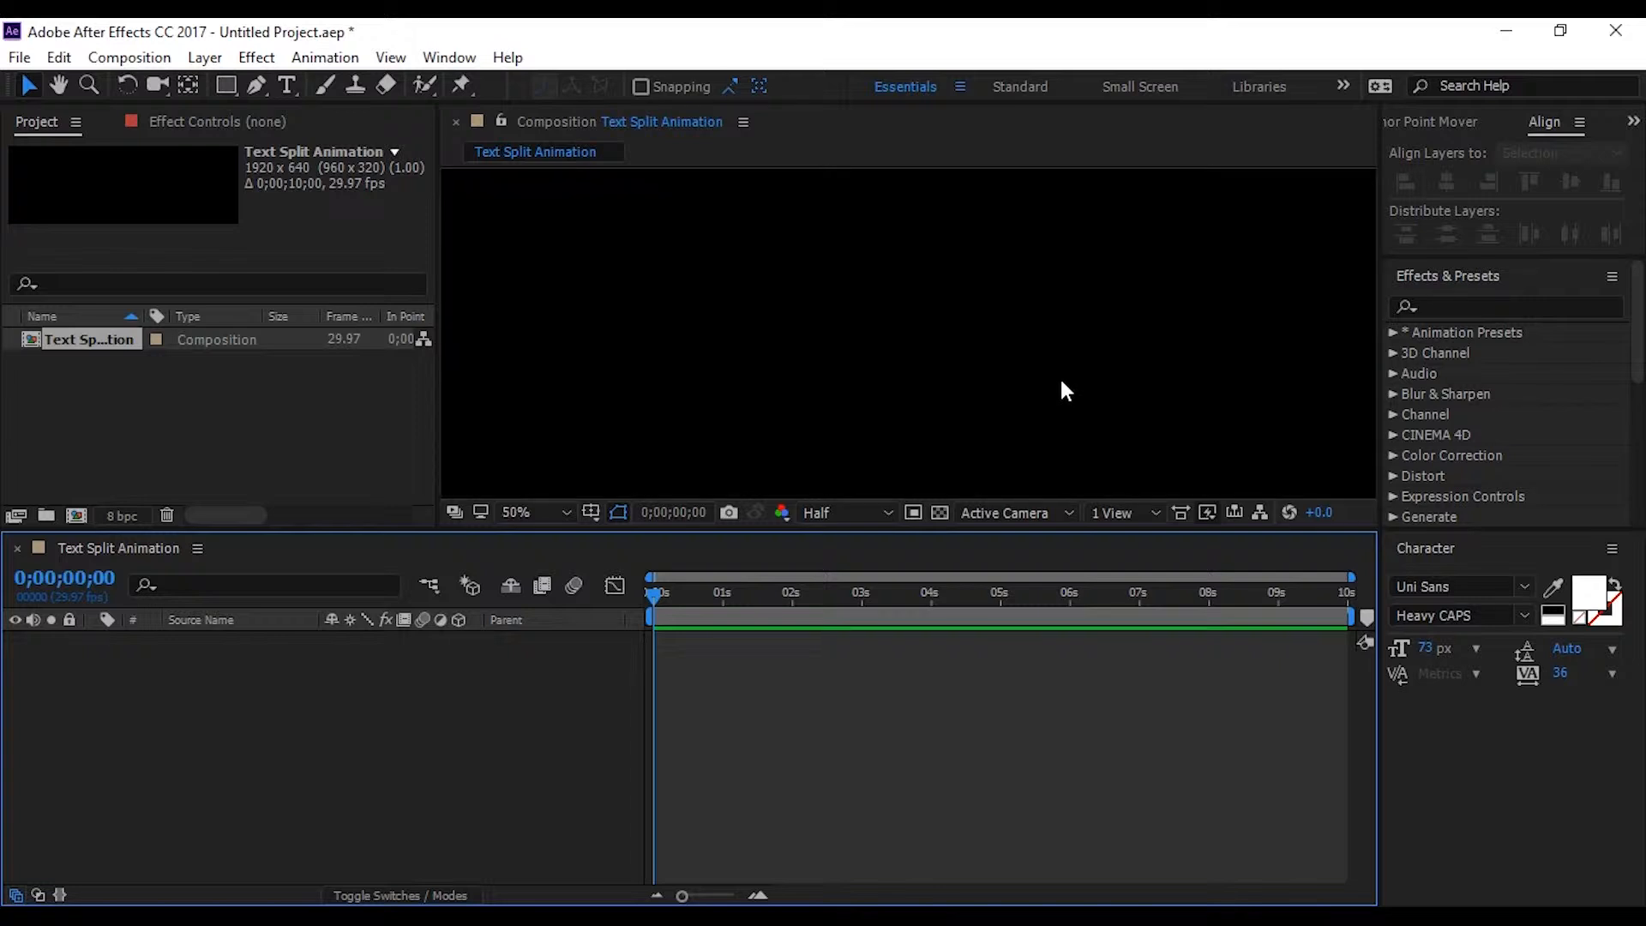
pyautogui.scroll(-3, 1060, 377)
pyautogui.click(544, 512)
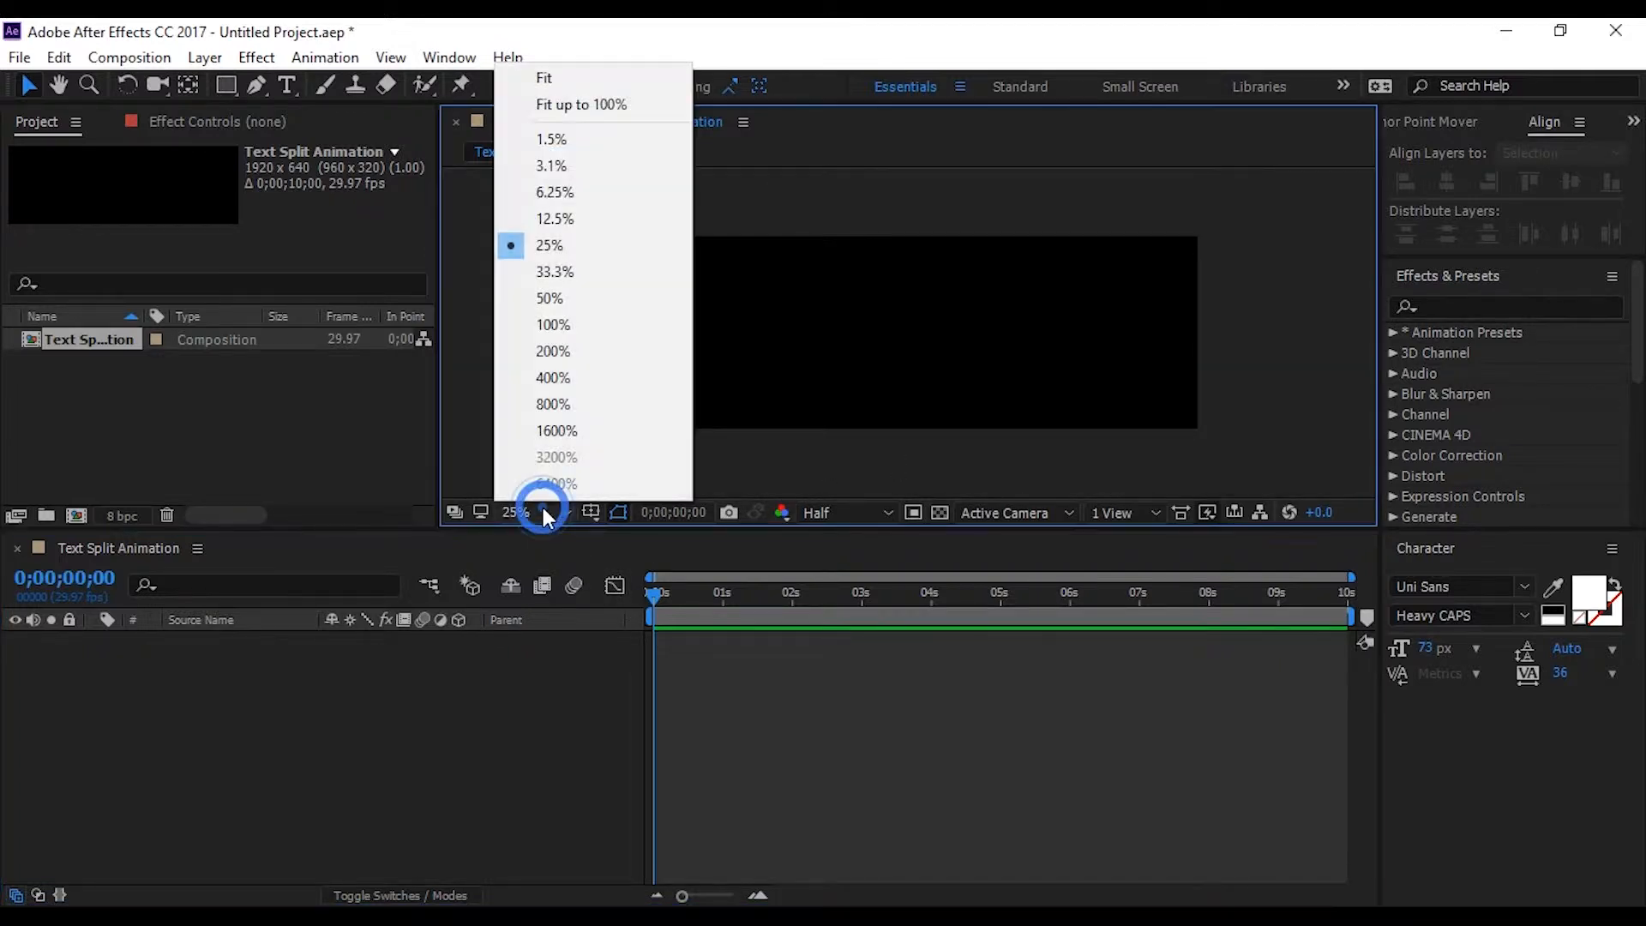
pyautogui.click(590, 80)
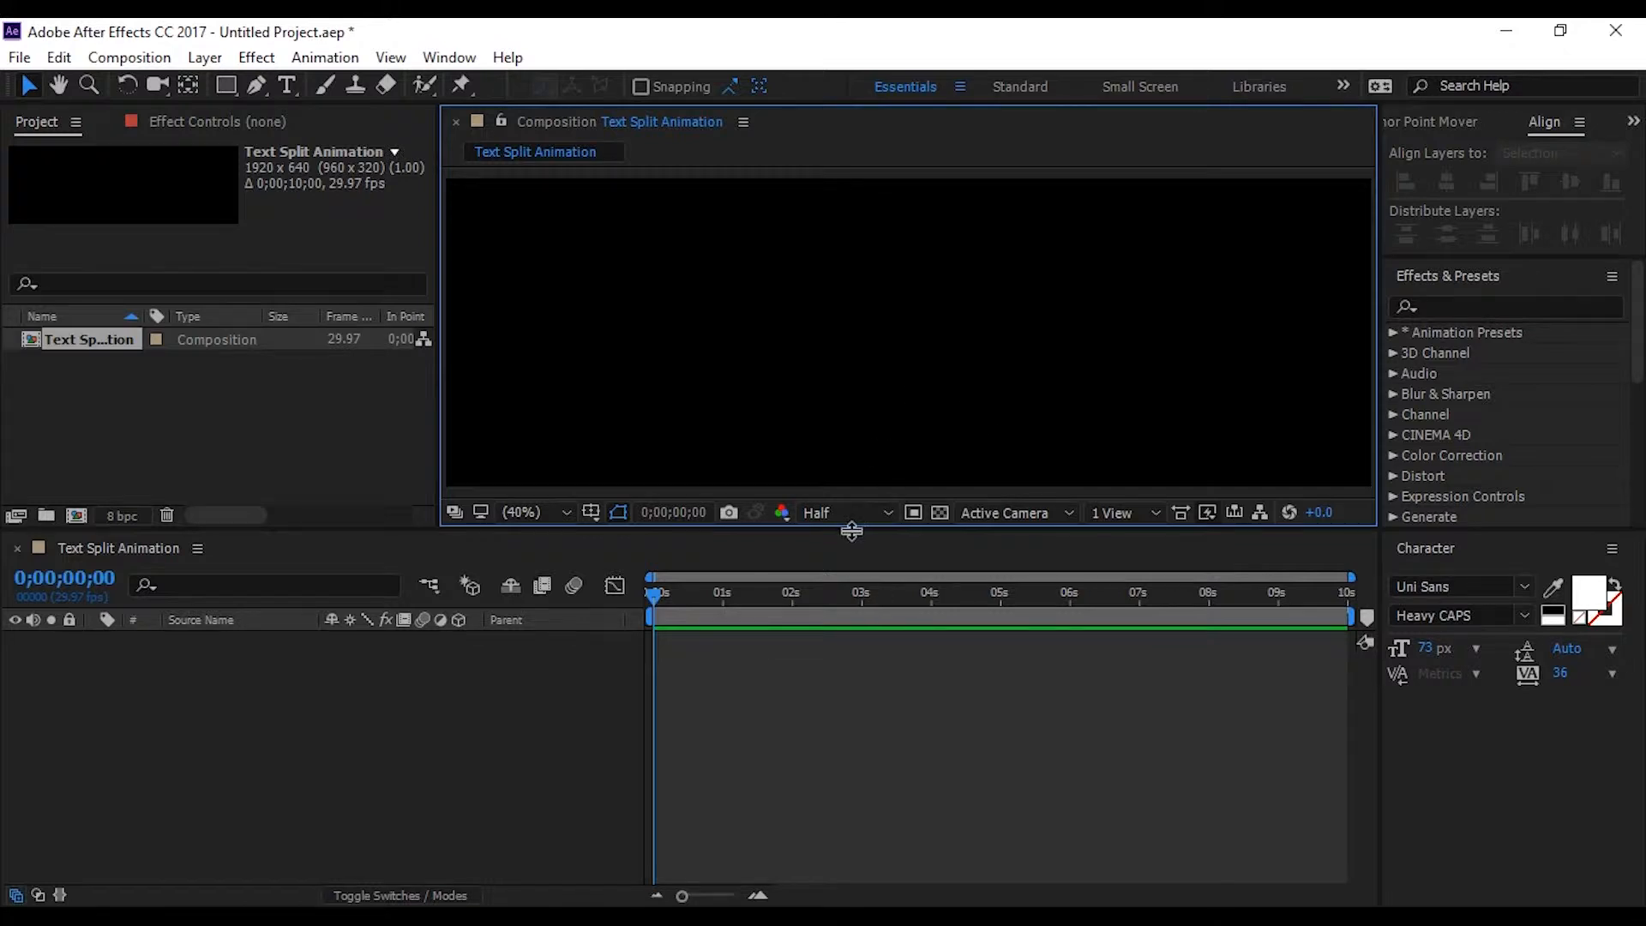
pyautogui.moveTo(852, 530); pyautogui.dragTo(849, 580)
# Add a black 1920 x 640 px solid layer named "Background" to the composition
pyautogui.rightClick(300, 801)
pyautogui.moveTo(391, 578)
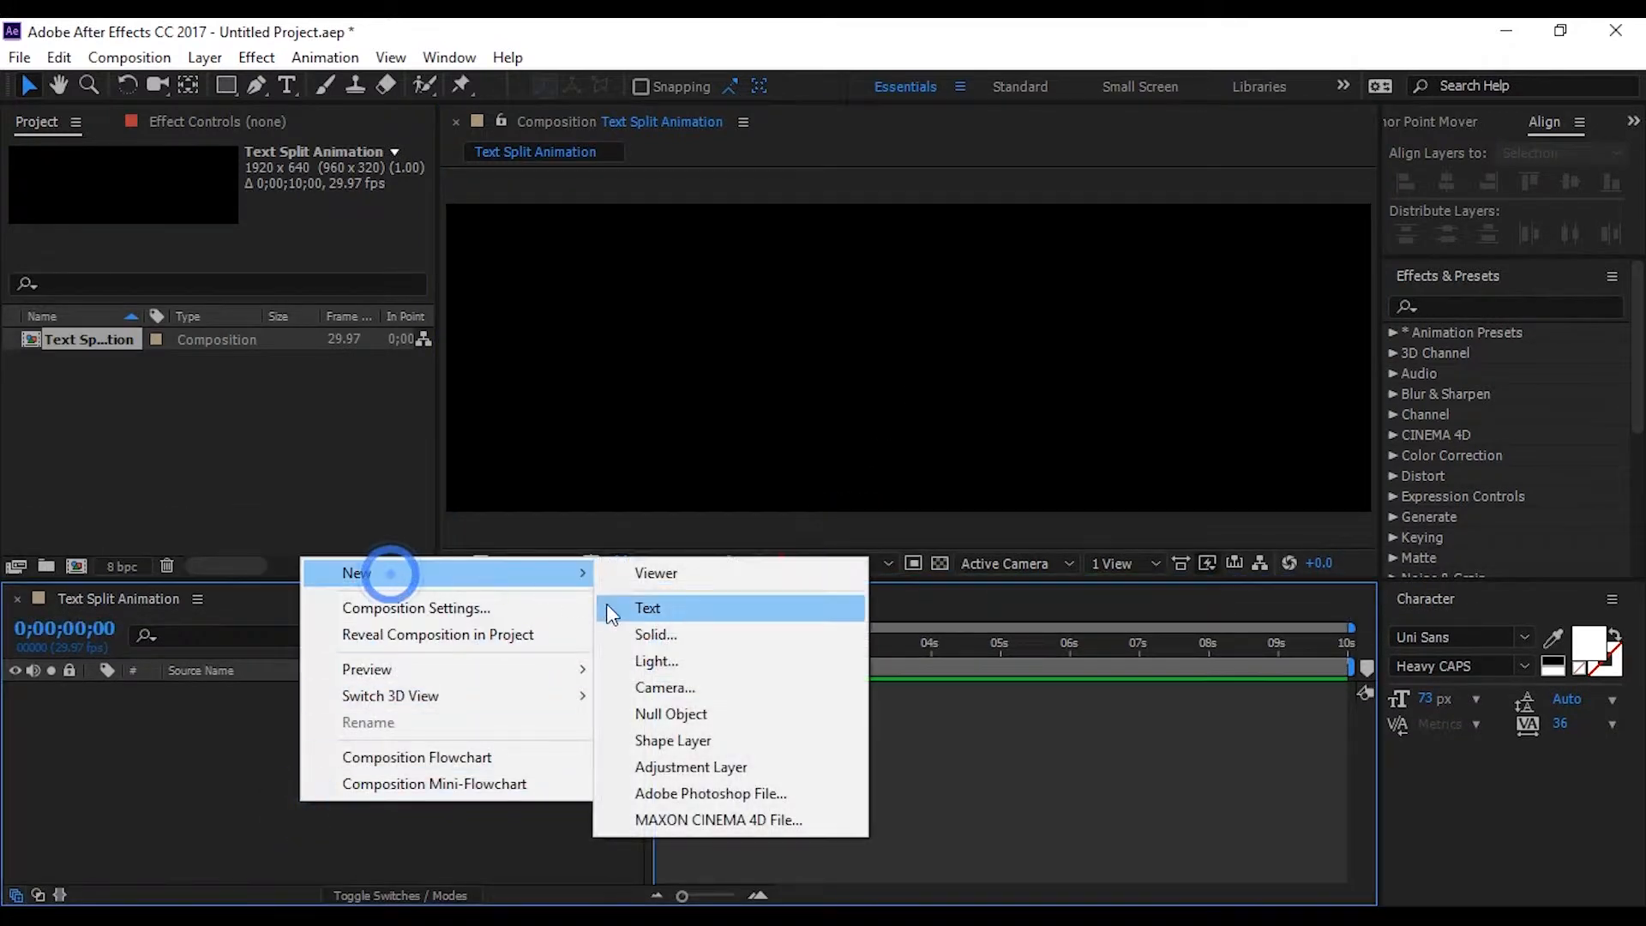
pyautogui.click(648, 636)
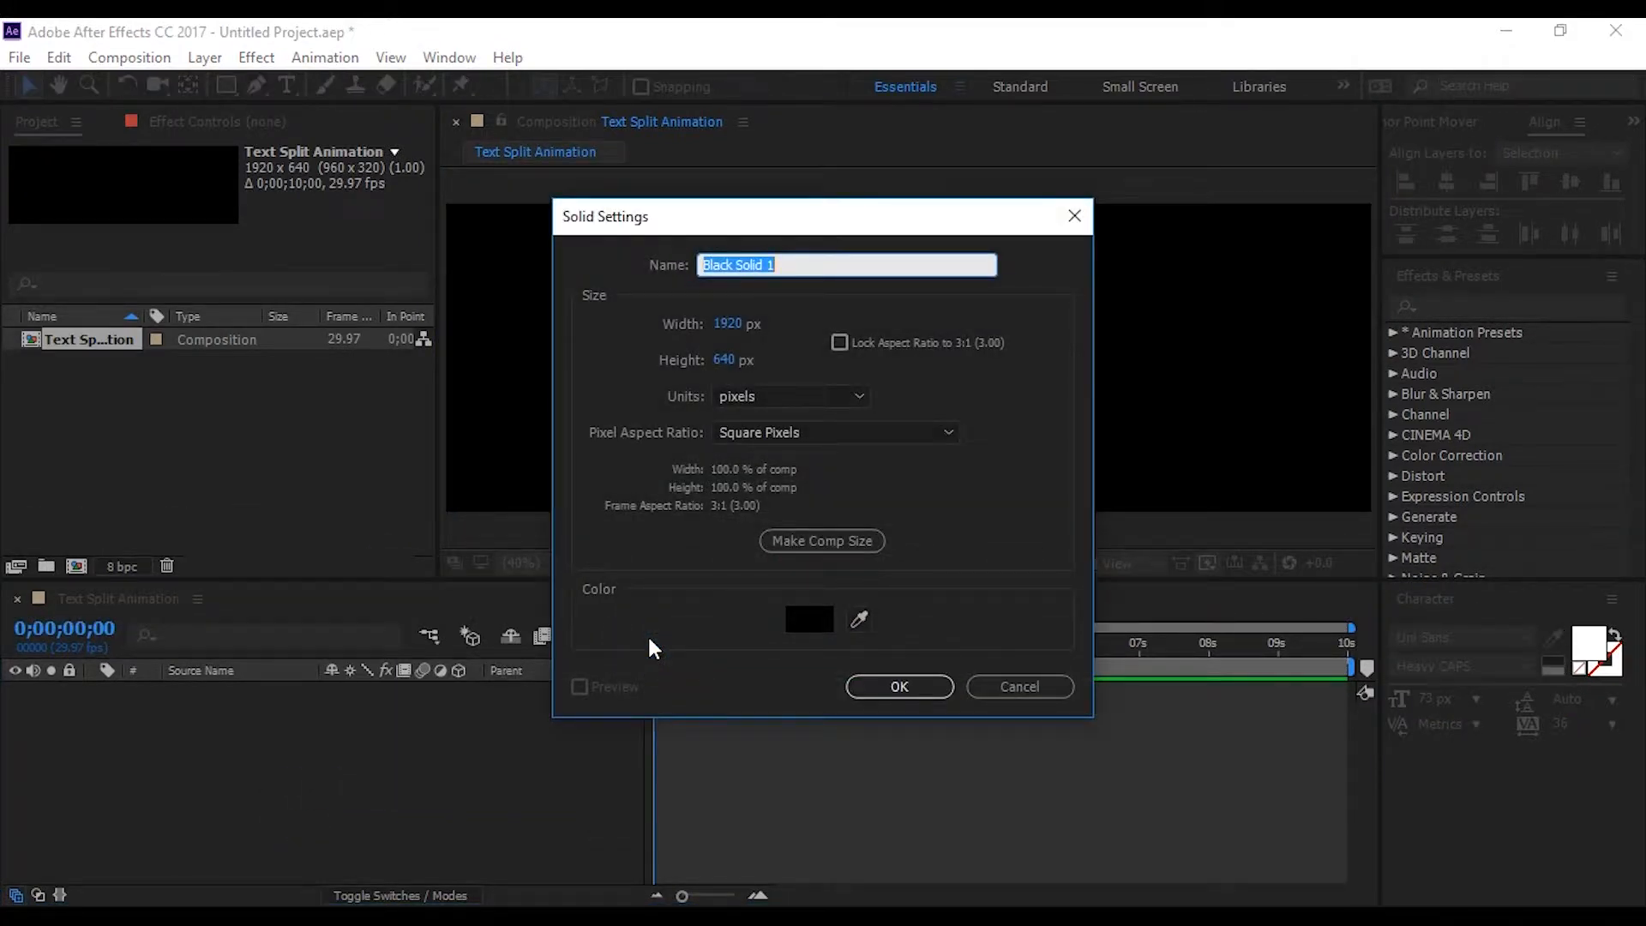
pyautogui.write('Background')
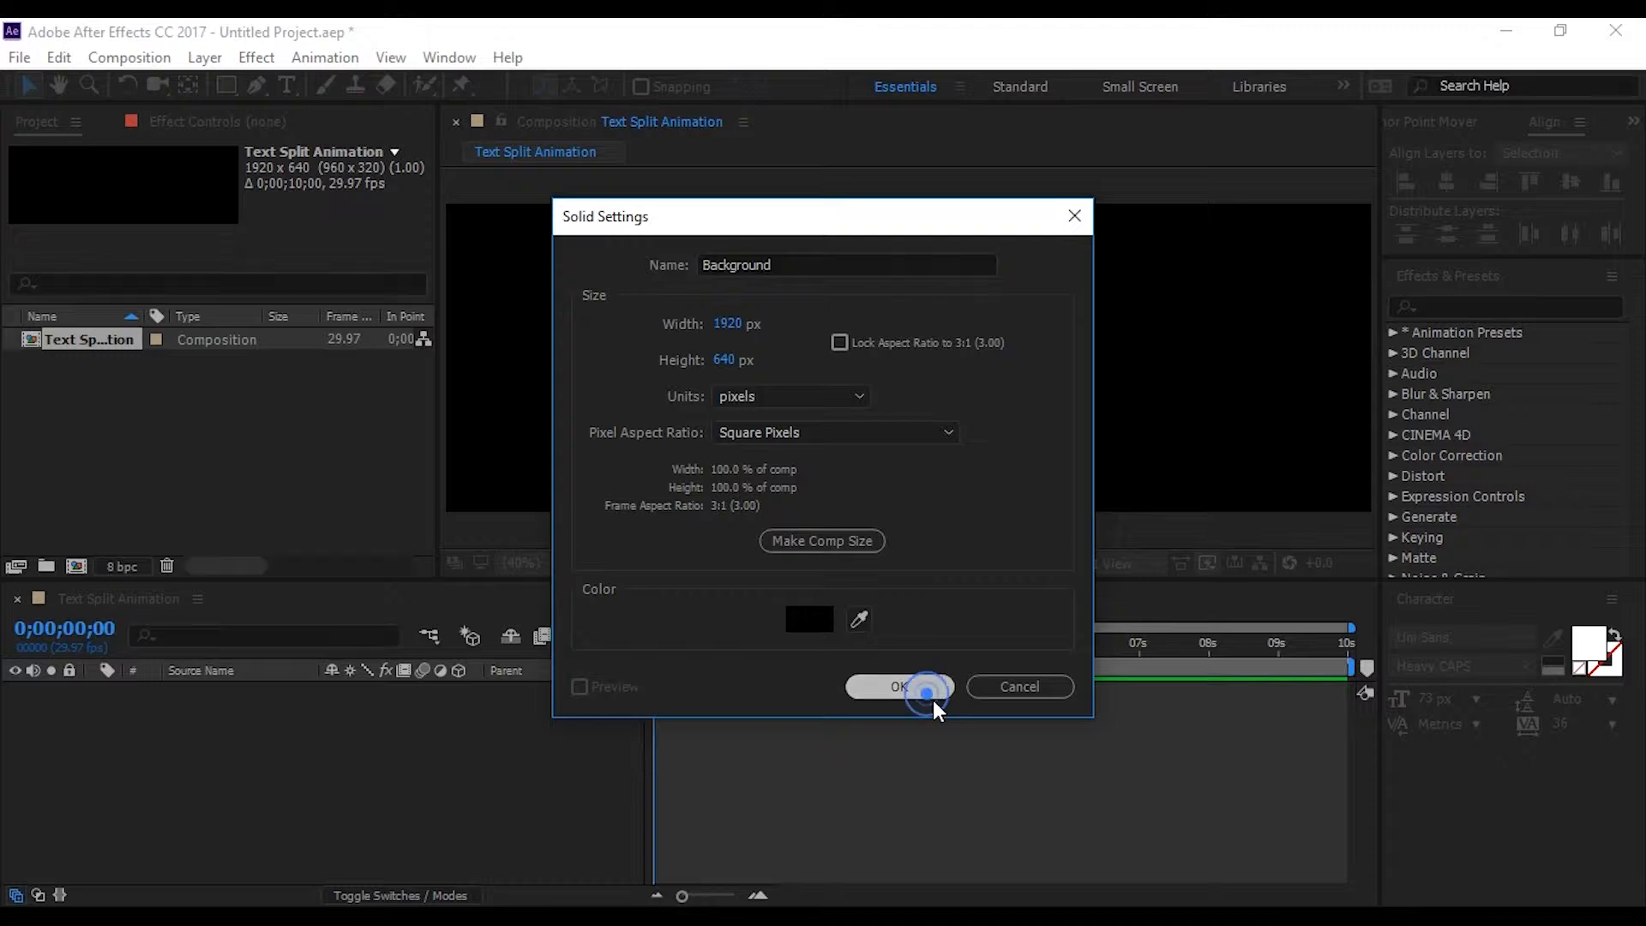
pyautogui.click(930, 701)
# Search the effects for "ramp" and apply Gradient Ramp to the Background layer
pyautogui.click(1509, 304)
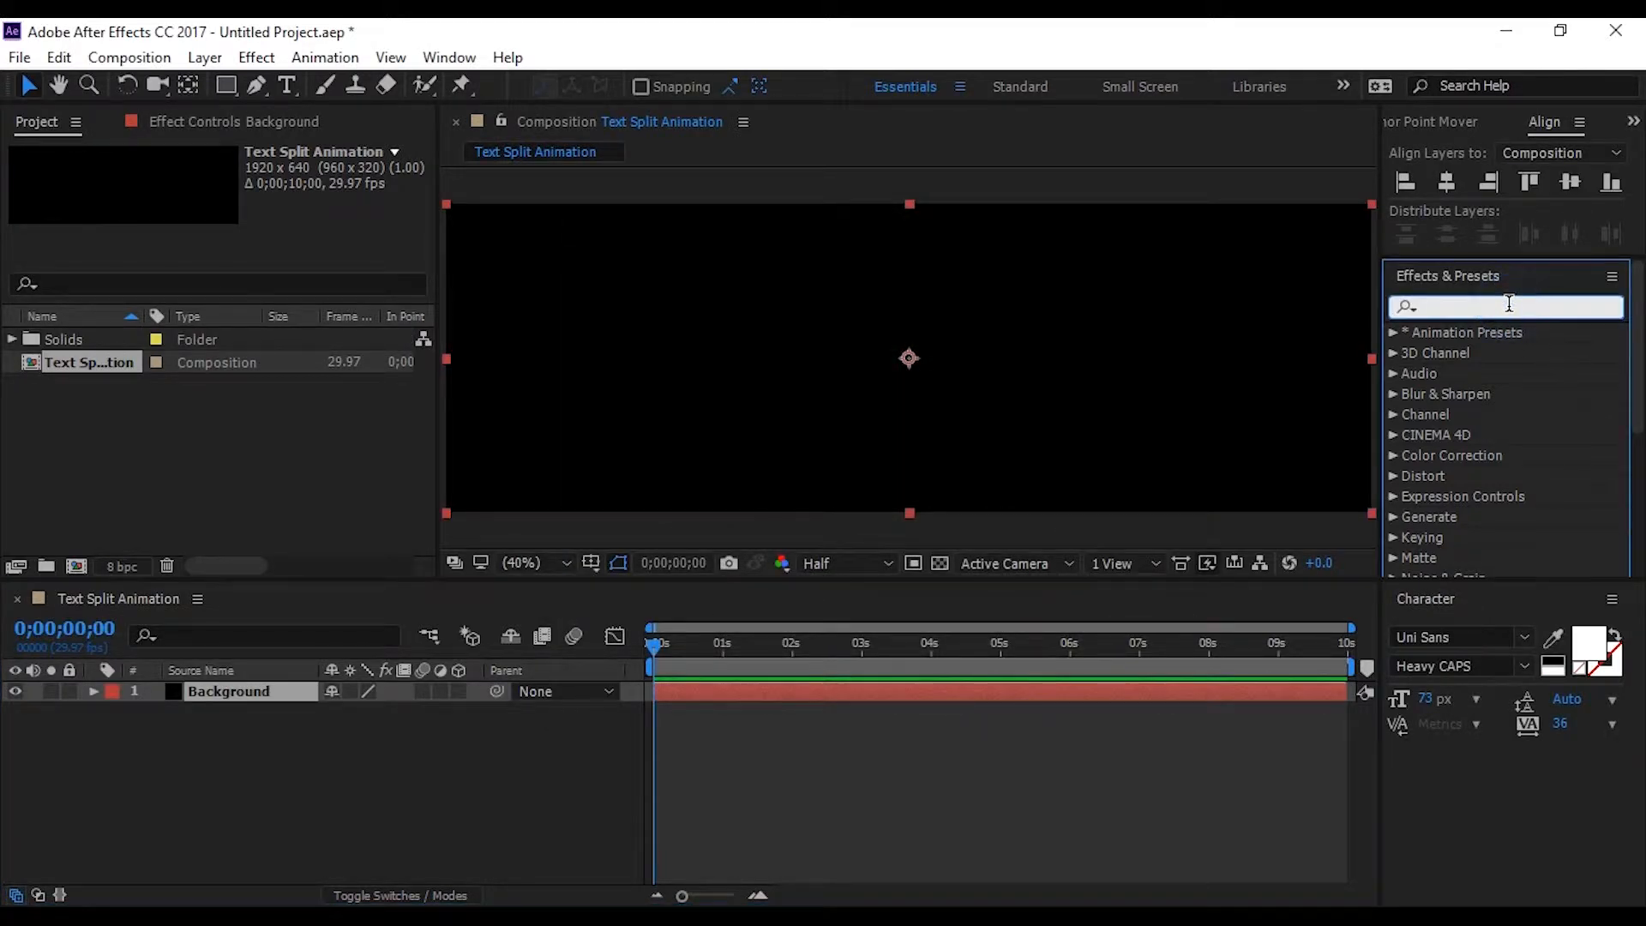
pyautogui.write('ramp')
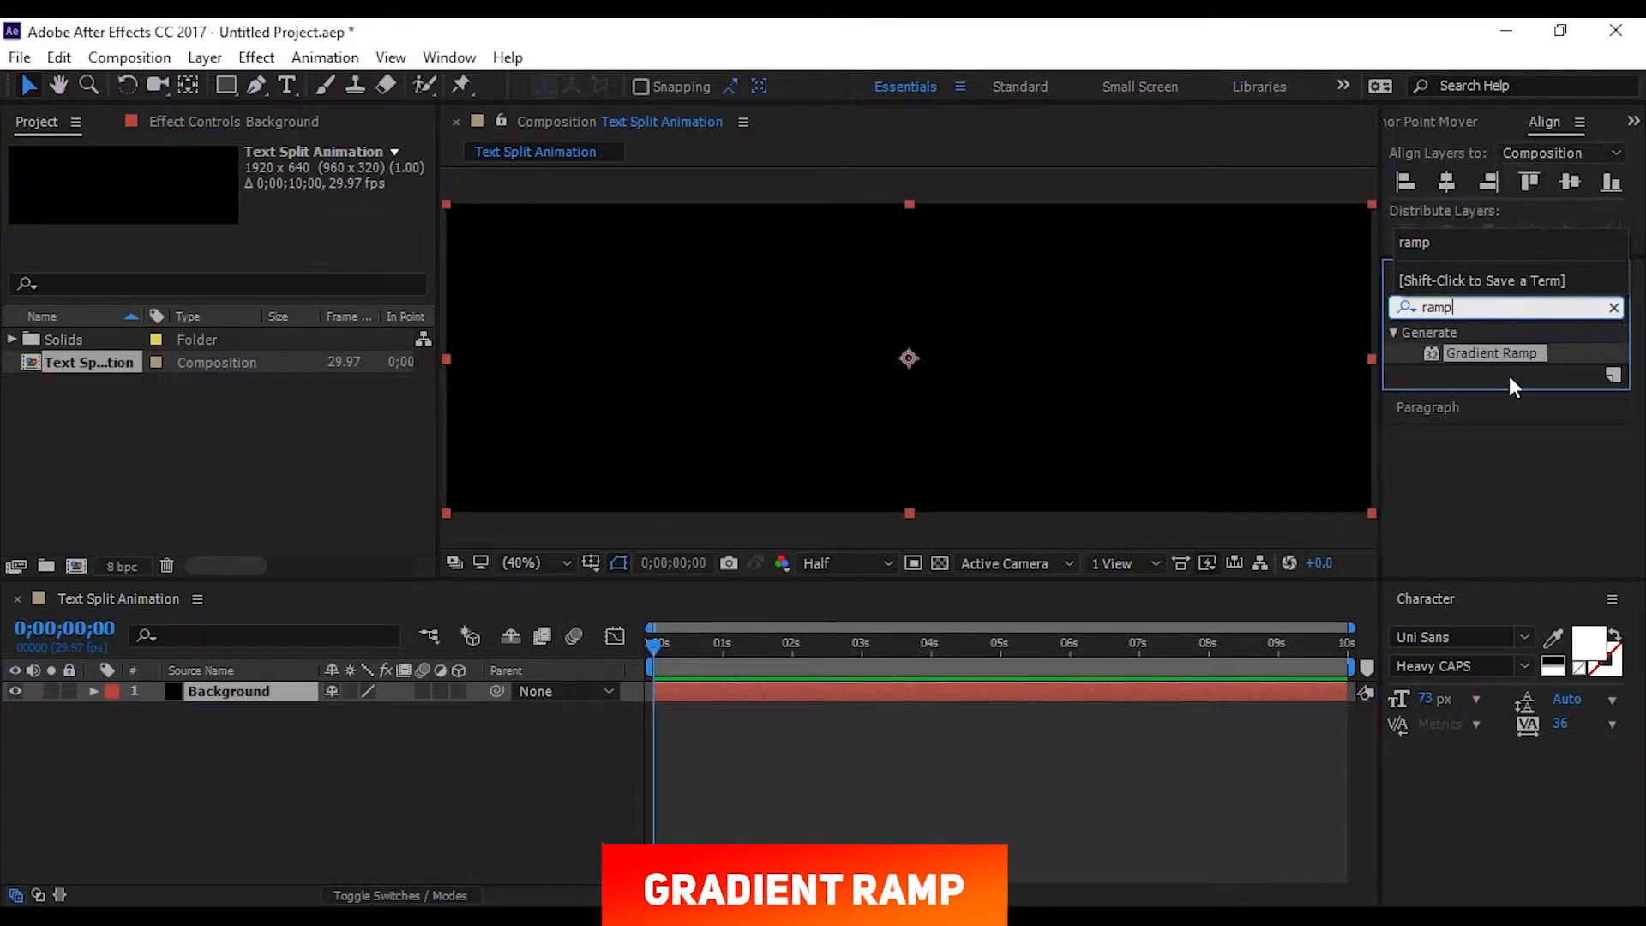
pyautogui.moveTo(1501, 360); pyautogui.dragTo(255, 689)
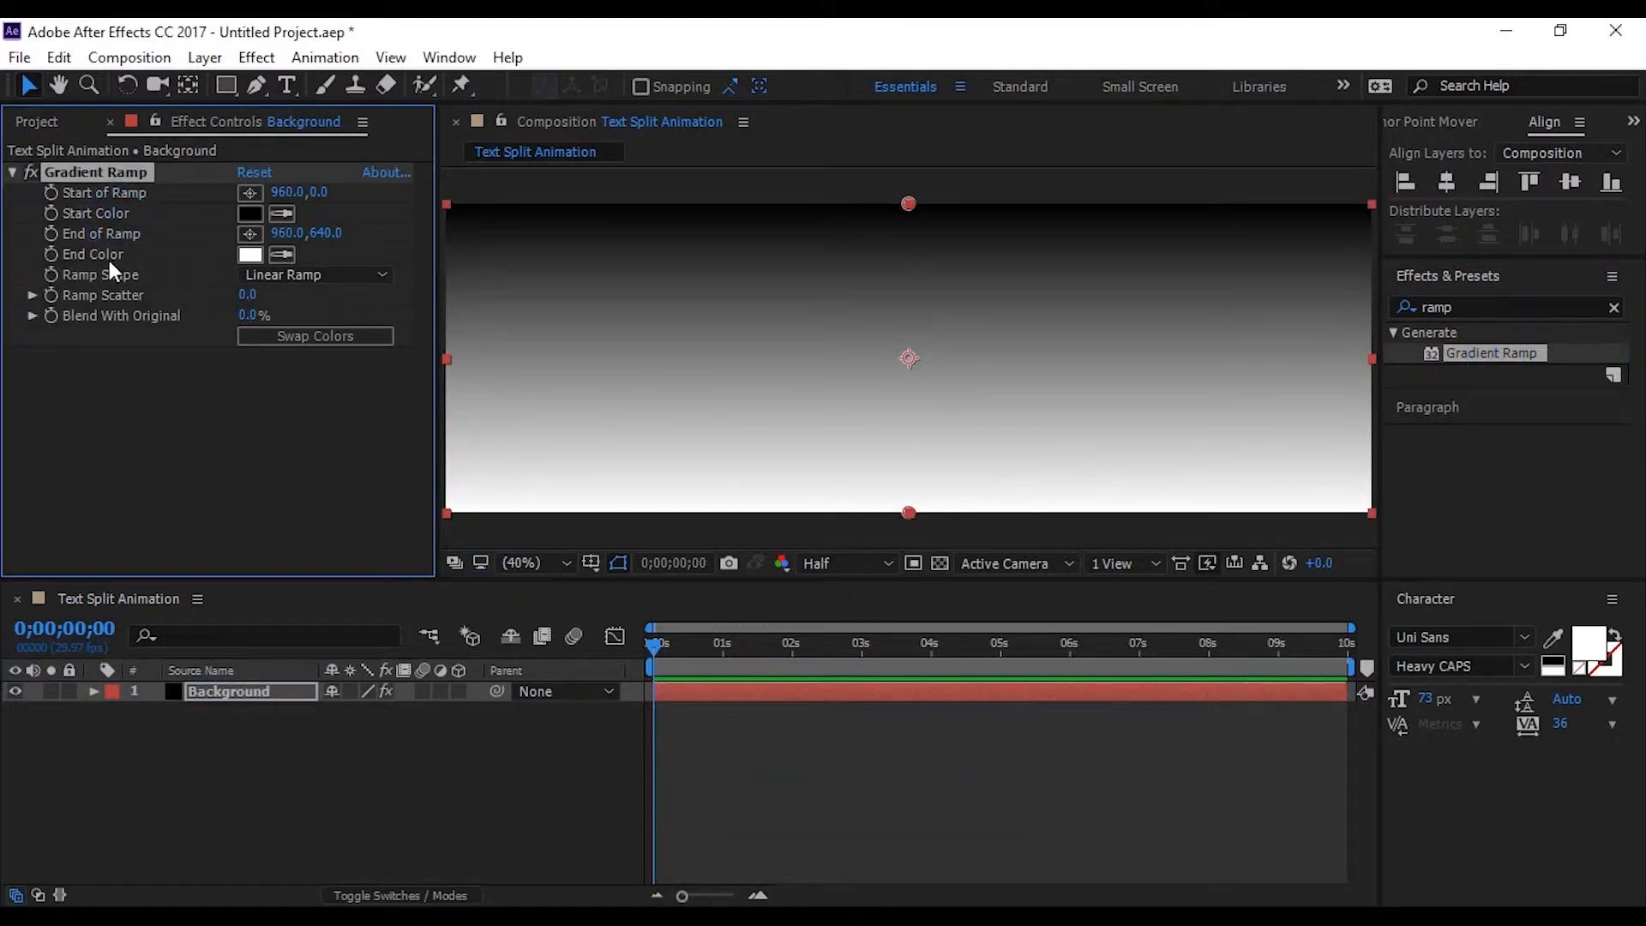
# Set the Gradient Ramp's start color to blue 001CF2 and its end color to purple C200FA
pyautogui.click(250, 212)
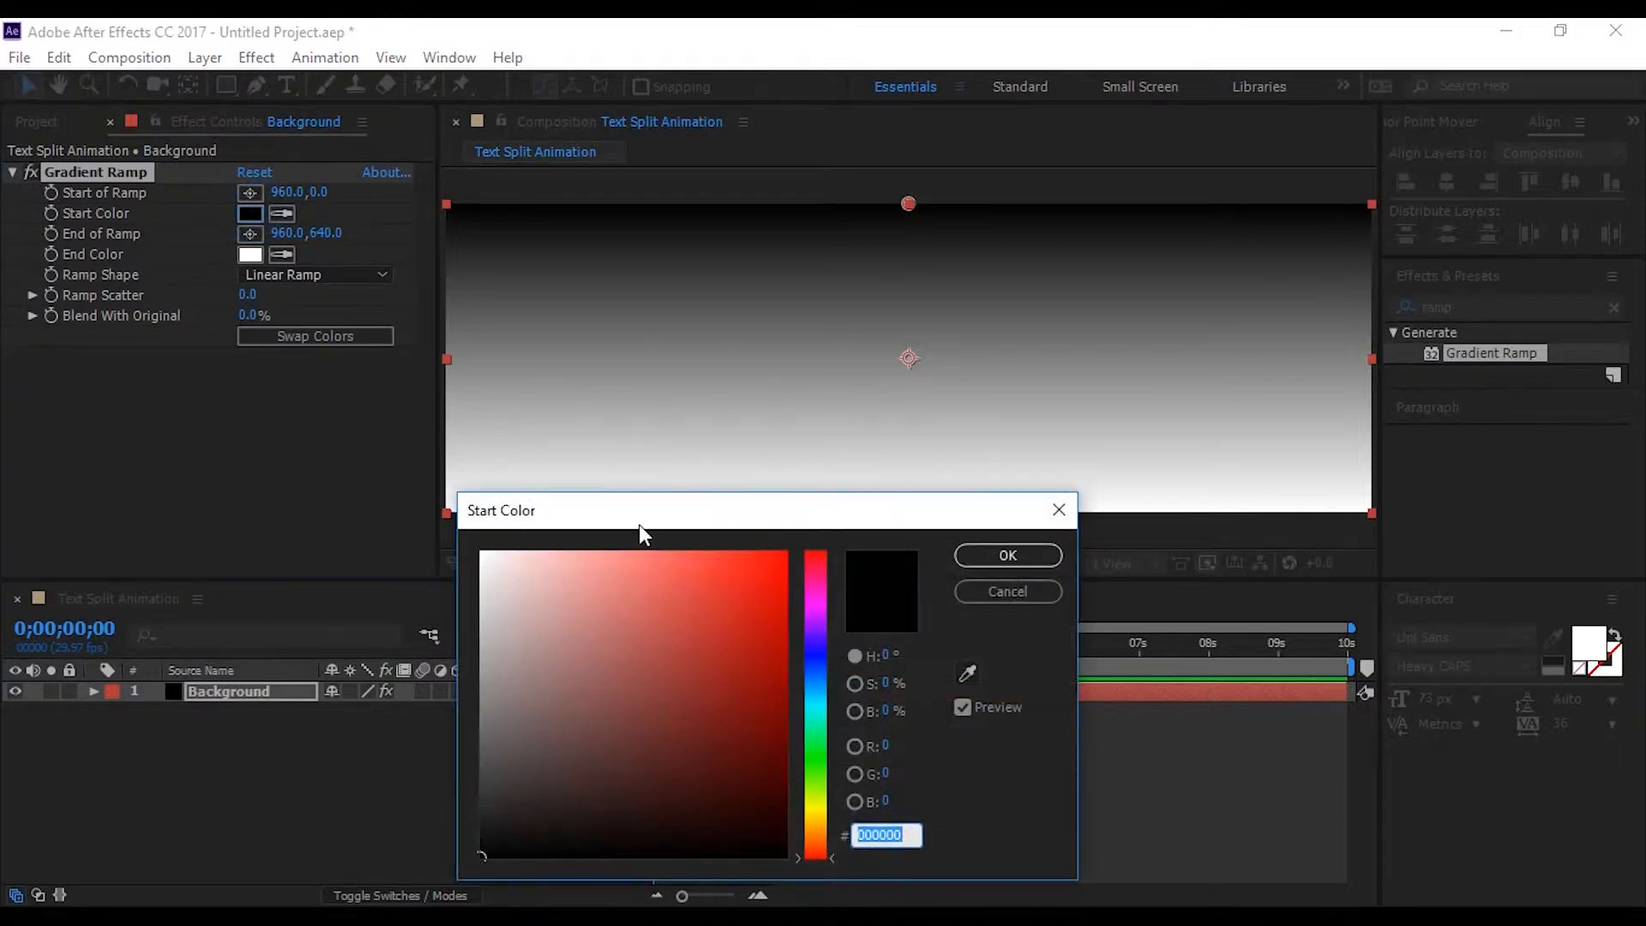
pyautogui.click(815, 660)
pyautogui.click(746, 629)
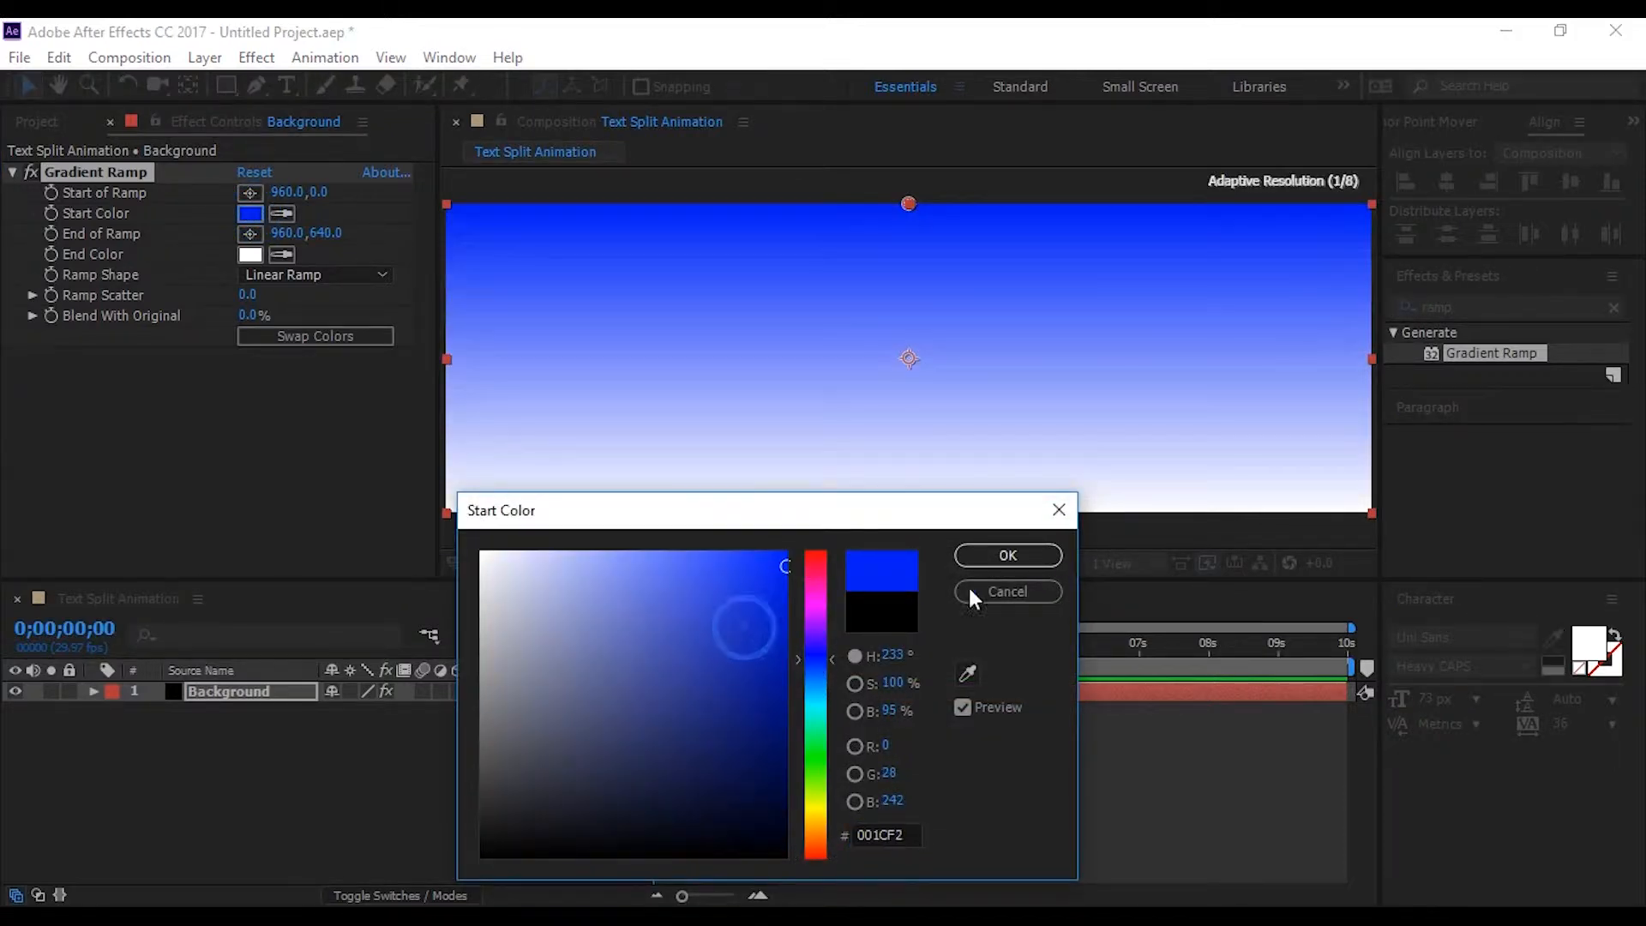
pyautogui.click(1028, 557)
pyautogui.click(251, 255)
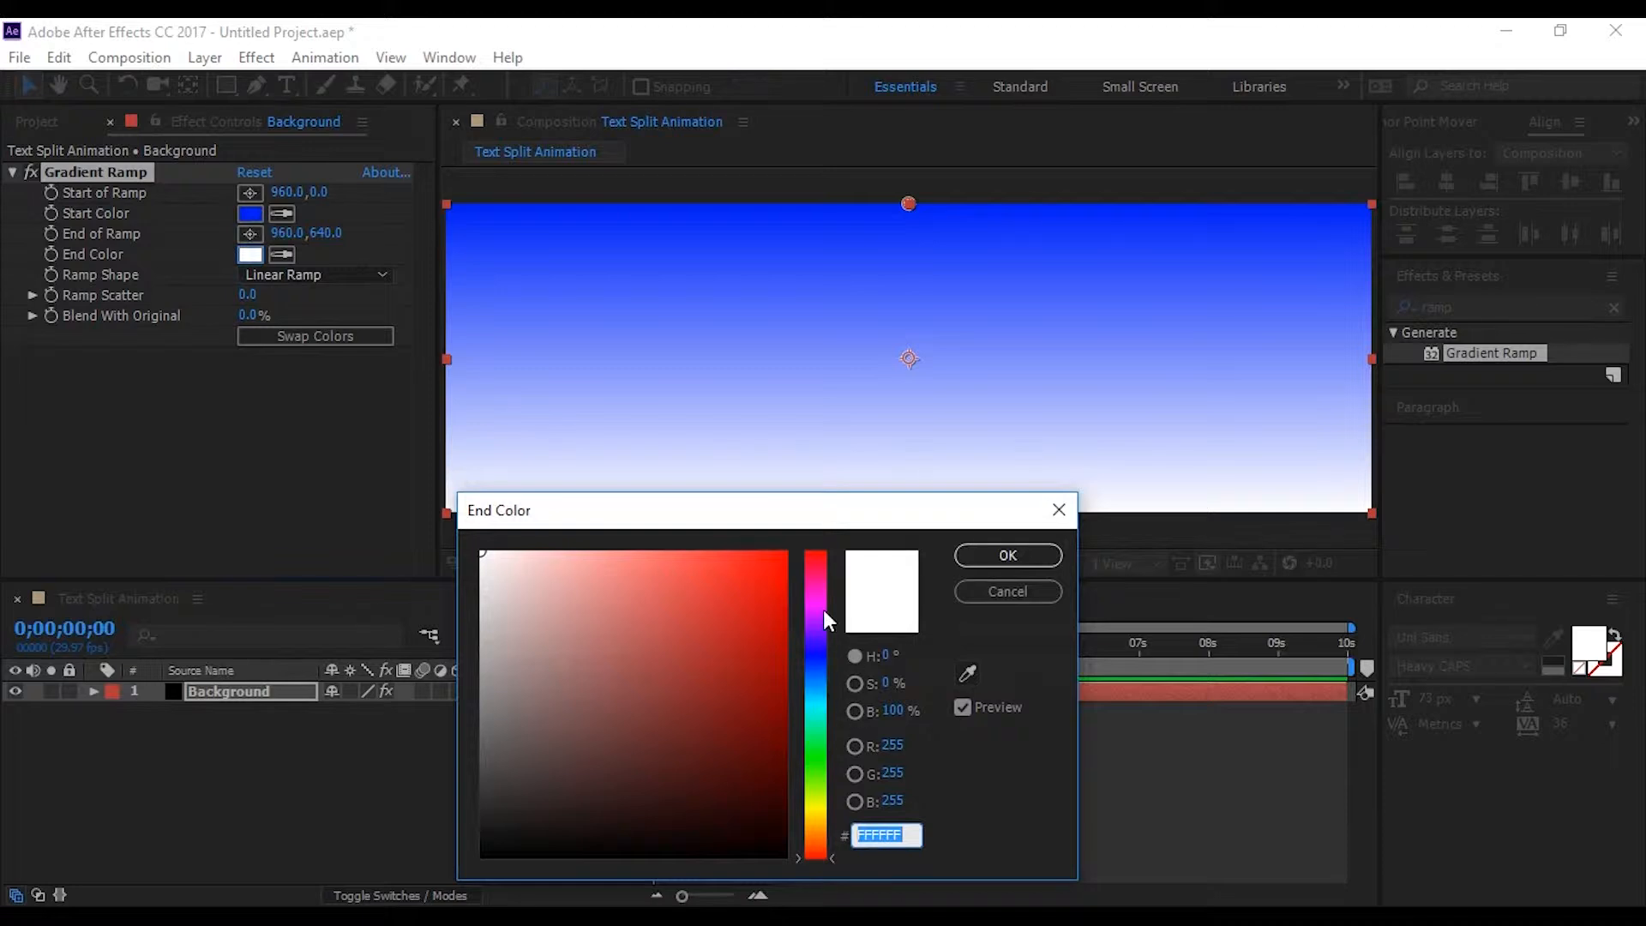
pyautogui.click(817, 614)
pyautogui.moveTo(757, 624); pyautogui.dragTo(784, 557)
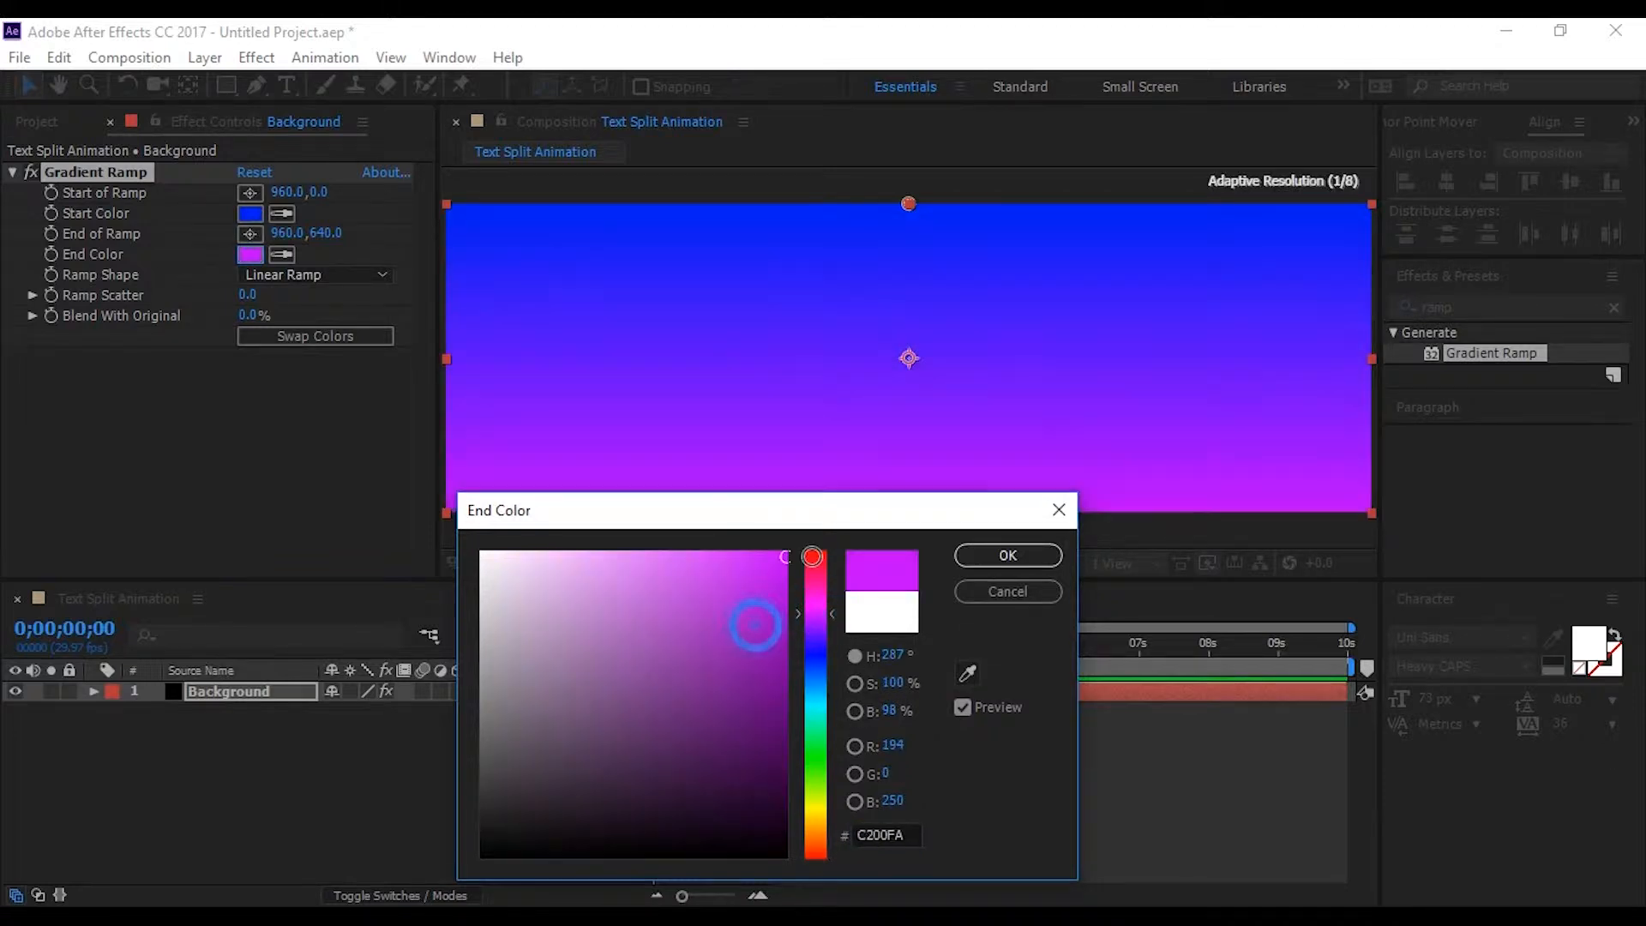
pyautogui.click(1007, 556)
# Reposition the gradient diagonally, with its start point at about -8, 16 and its end point at about 2108, 856
pyautogui.press(',')
pyautogui.moveTo(910, 257); pyautogui.dragTo(617, 264)
pyautogui.moveTo(911, 454); pyautogui.dragTo(1255, 518)
pyautogui.click(319, 799)
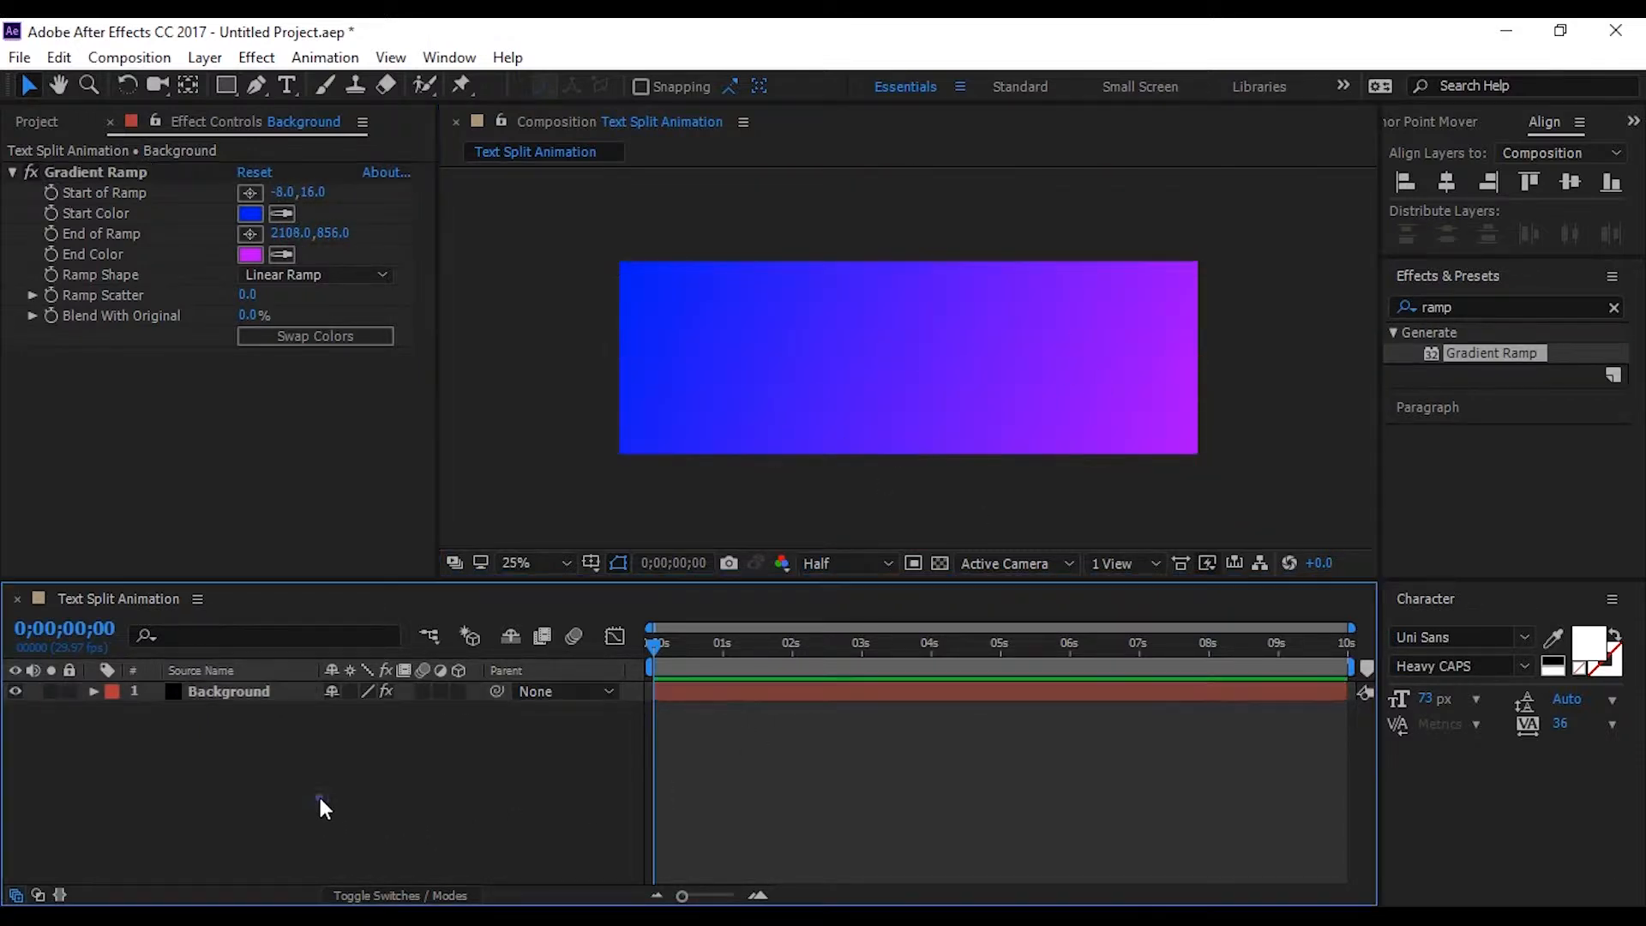
pyautogui.click(13, 173)
pyautogui.click(37, 121)
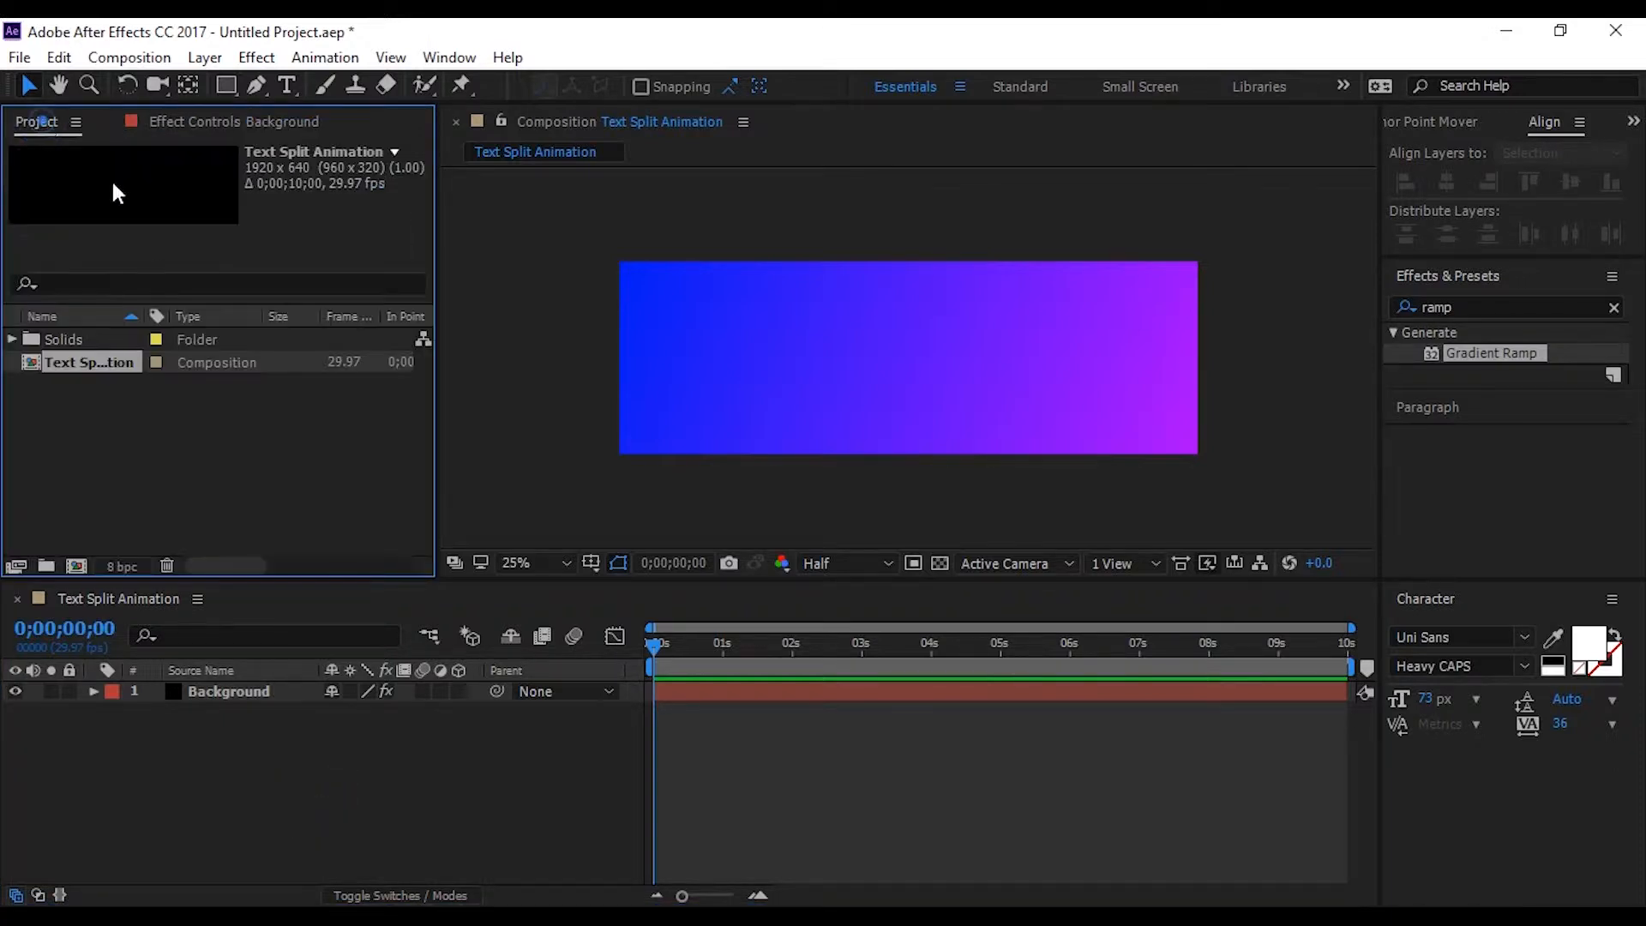
# Add a text layer reading "MOTION WINDOW" above the Background layer
pyautogui.click(265, 800)
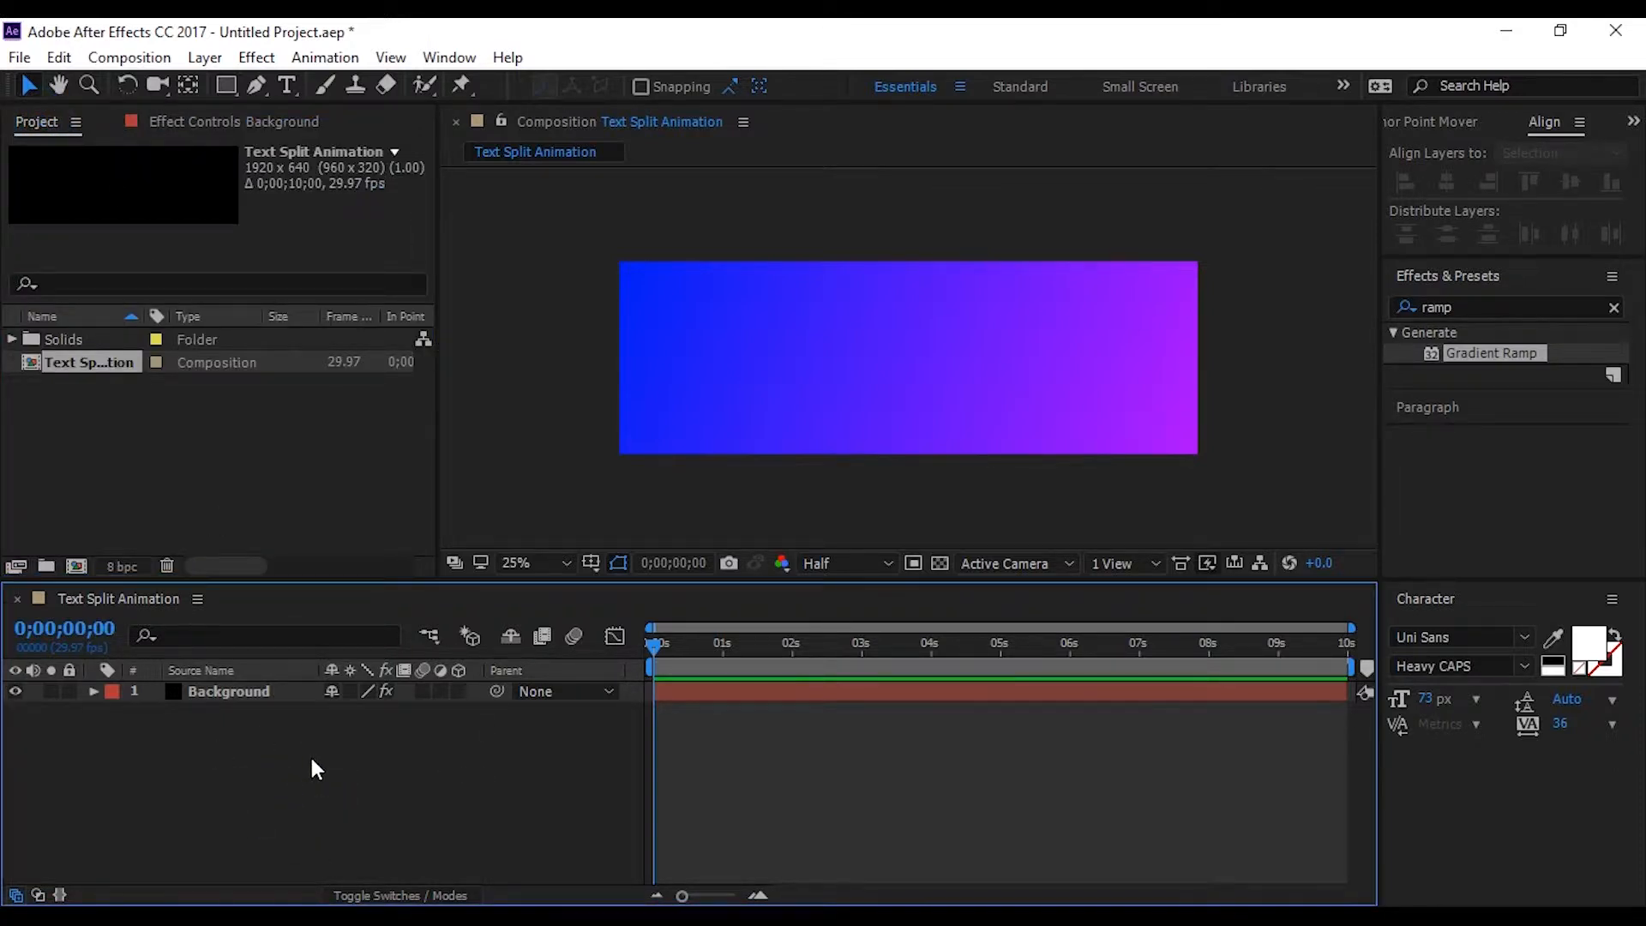
pyautogui.rightClick(275, 774)
pyautogui.click(378, 544)
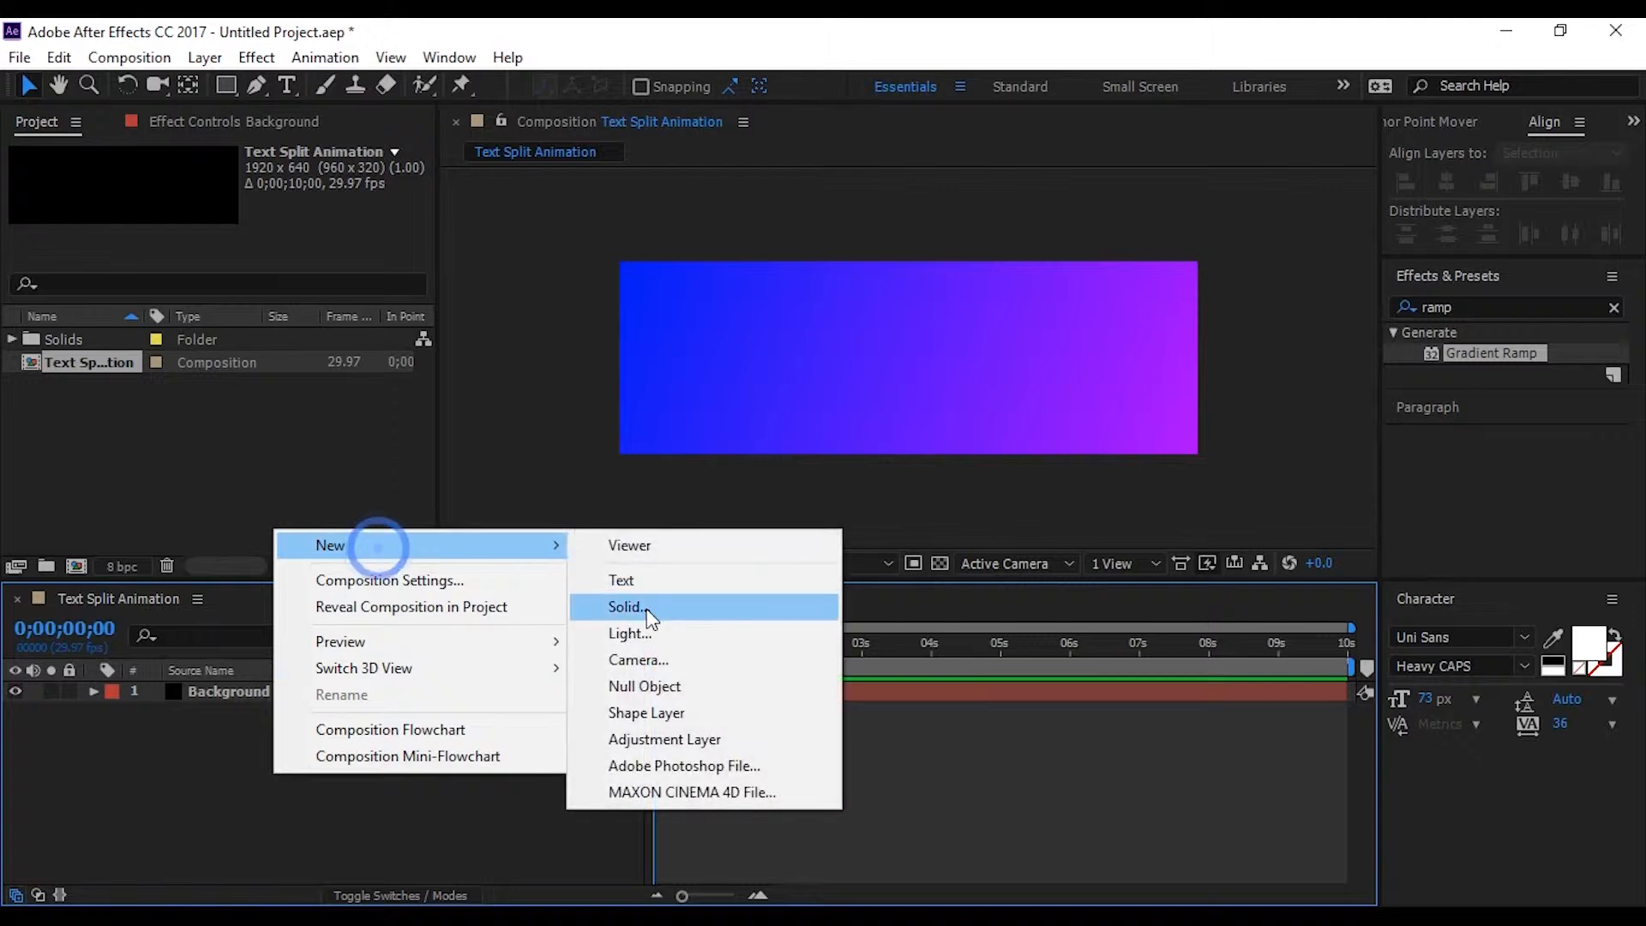
pyautogui.click(651, 583)
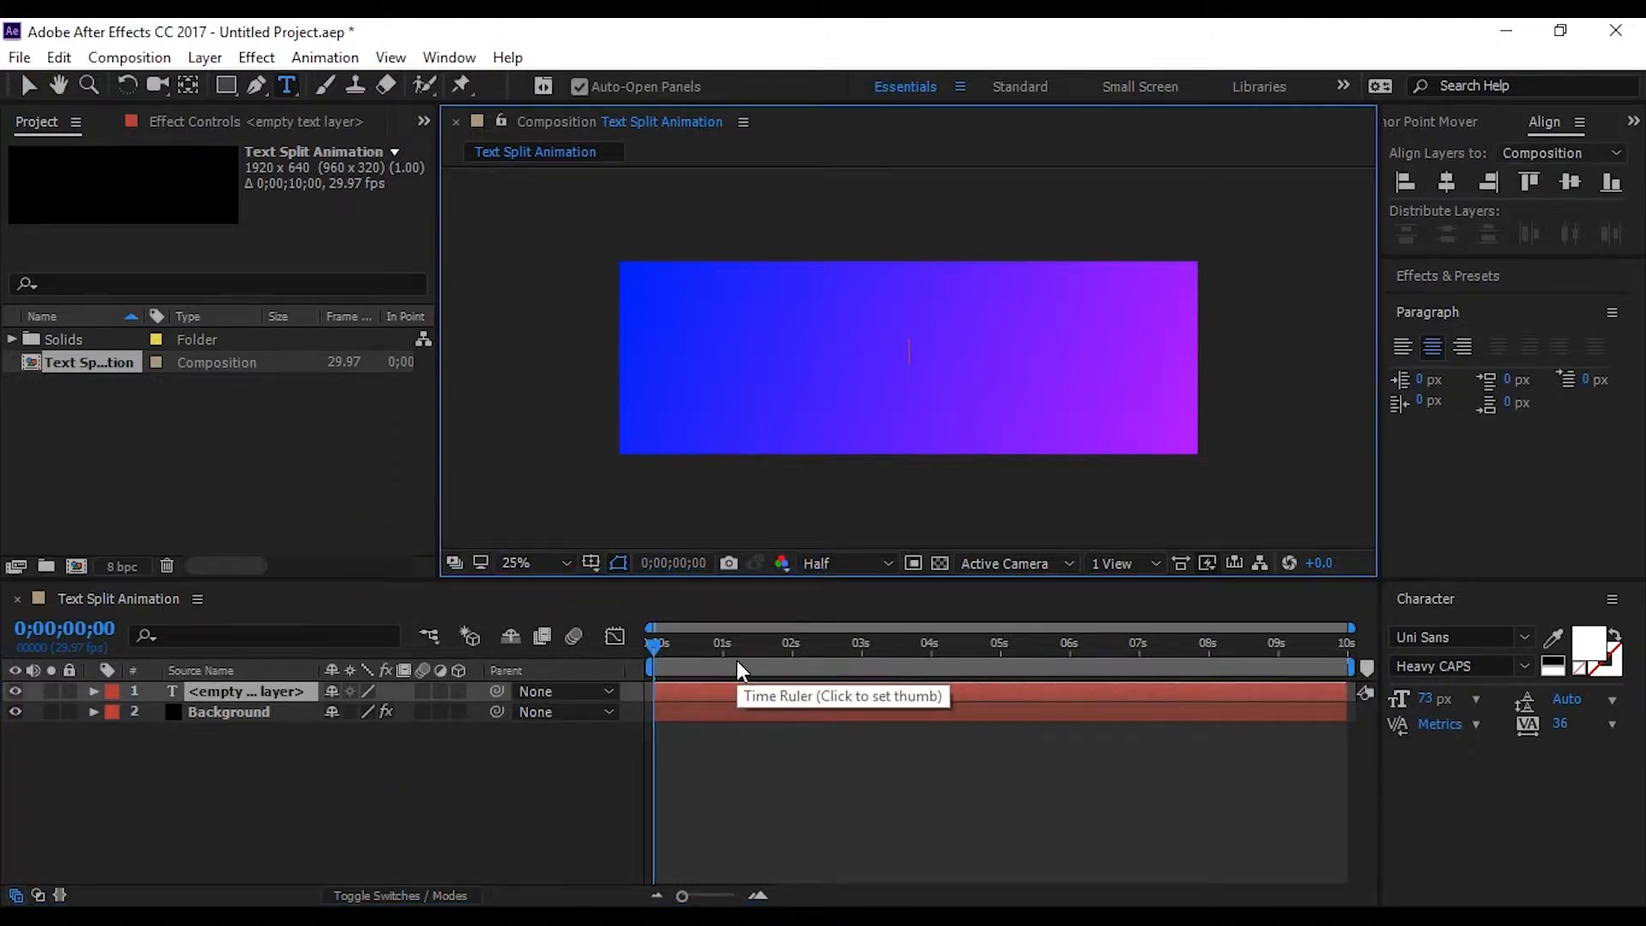
pyautogui.write('MOT')
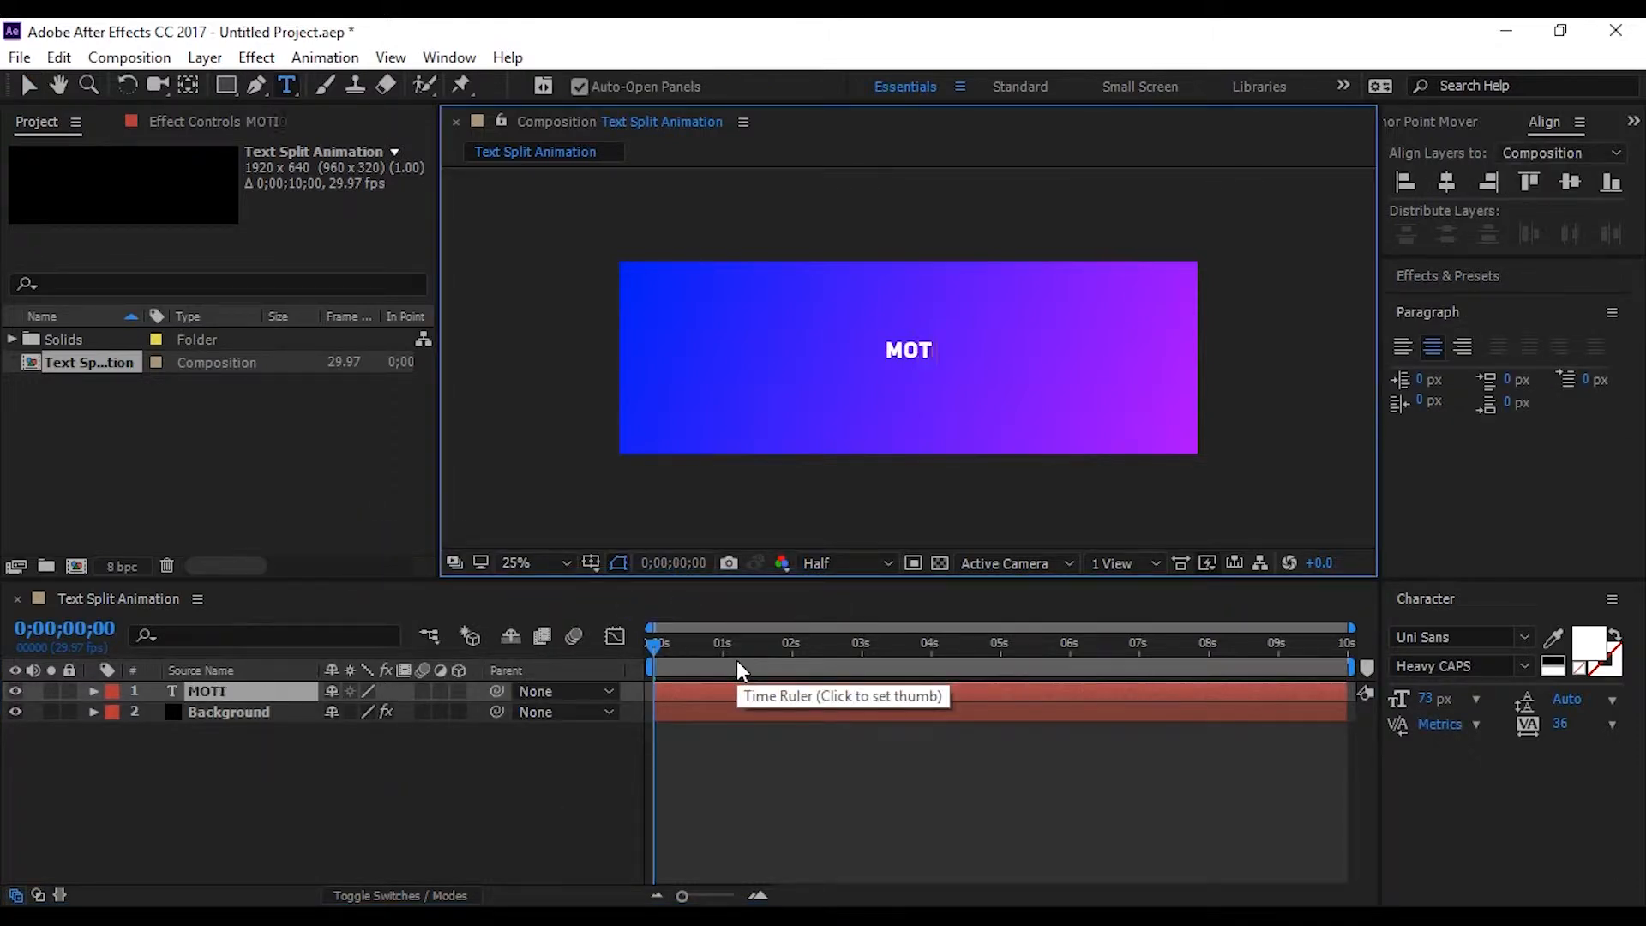
pyautogui.write('ION WINDOW')
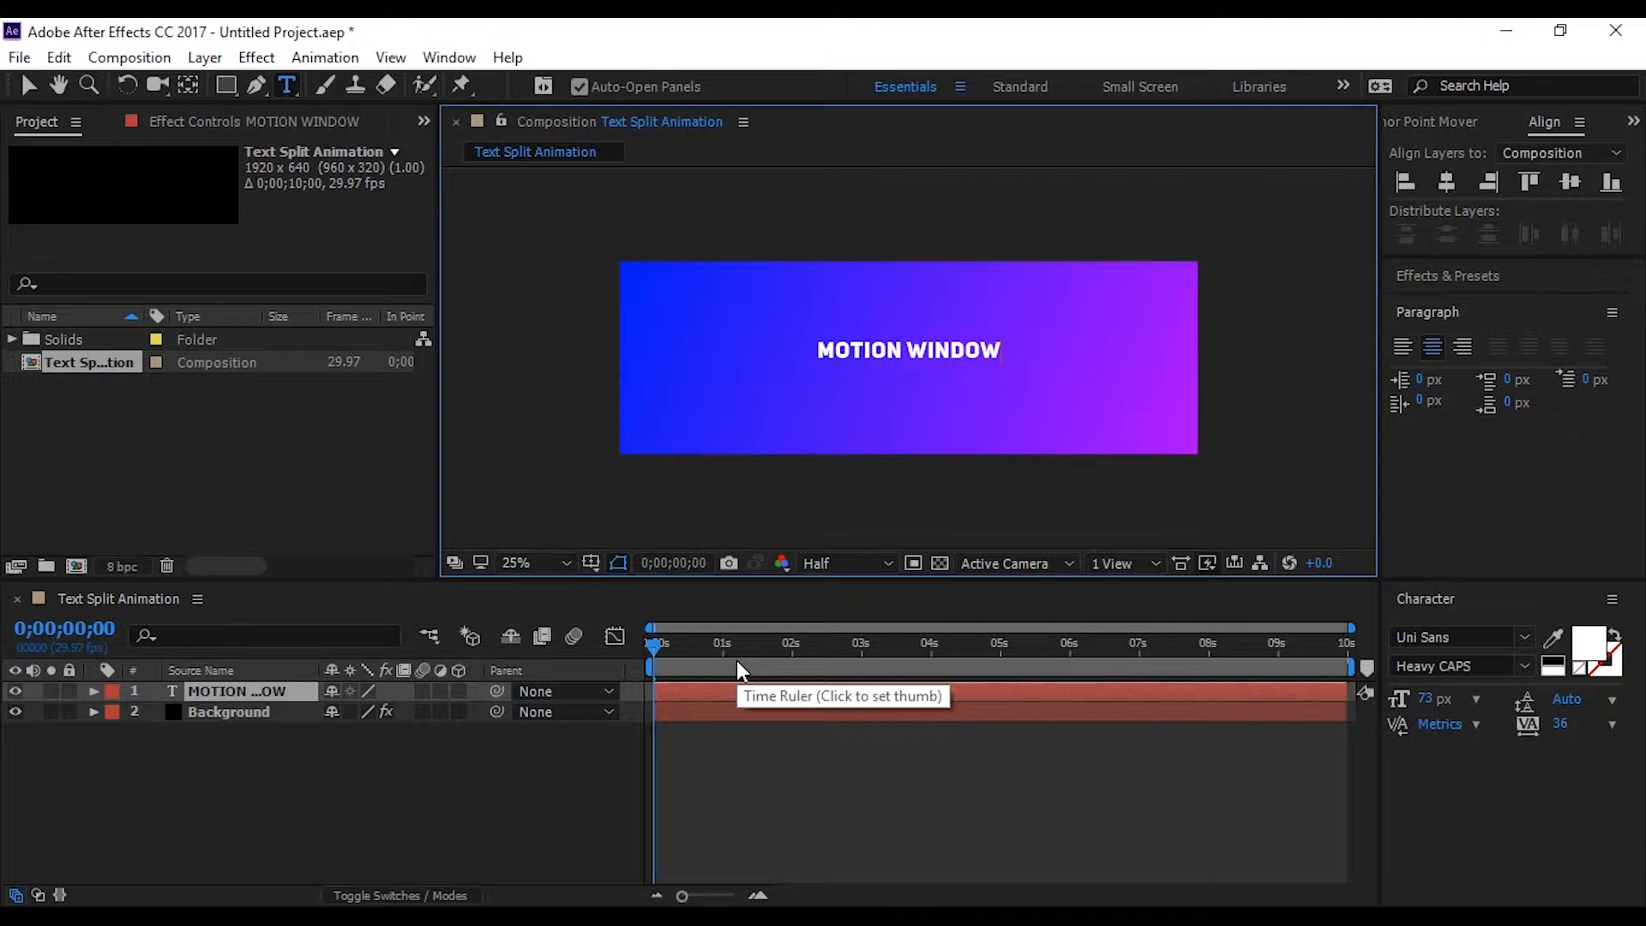
pyautogui.click(263, 738)
# Center the MOTION WINDOW text layer vertically and horizontally in the composition
pyautogui.click(254, 691)
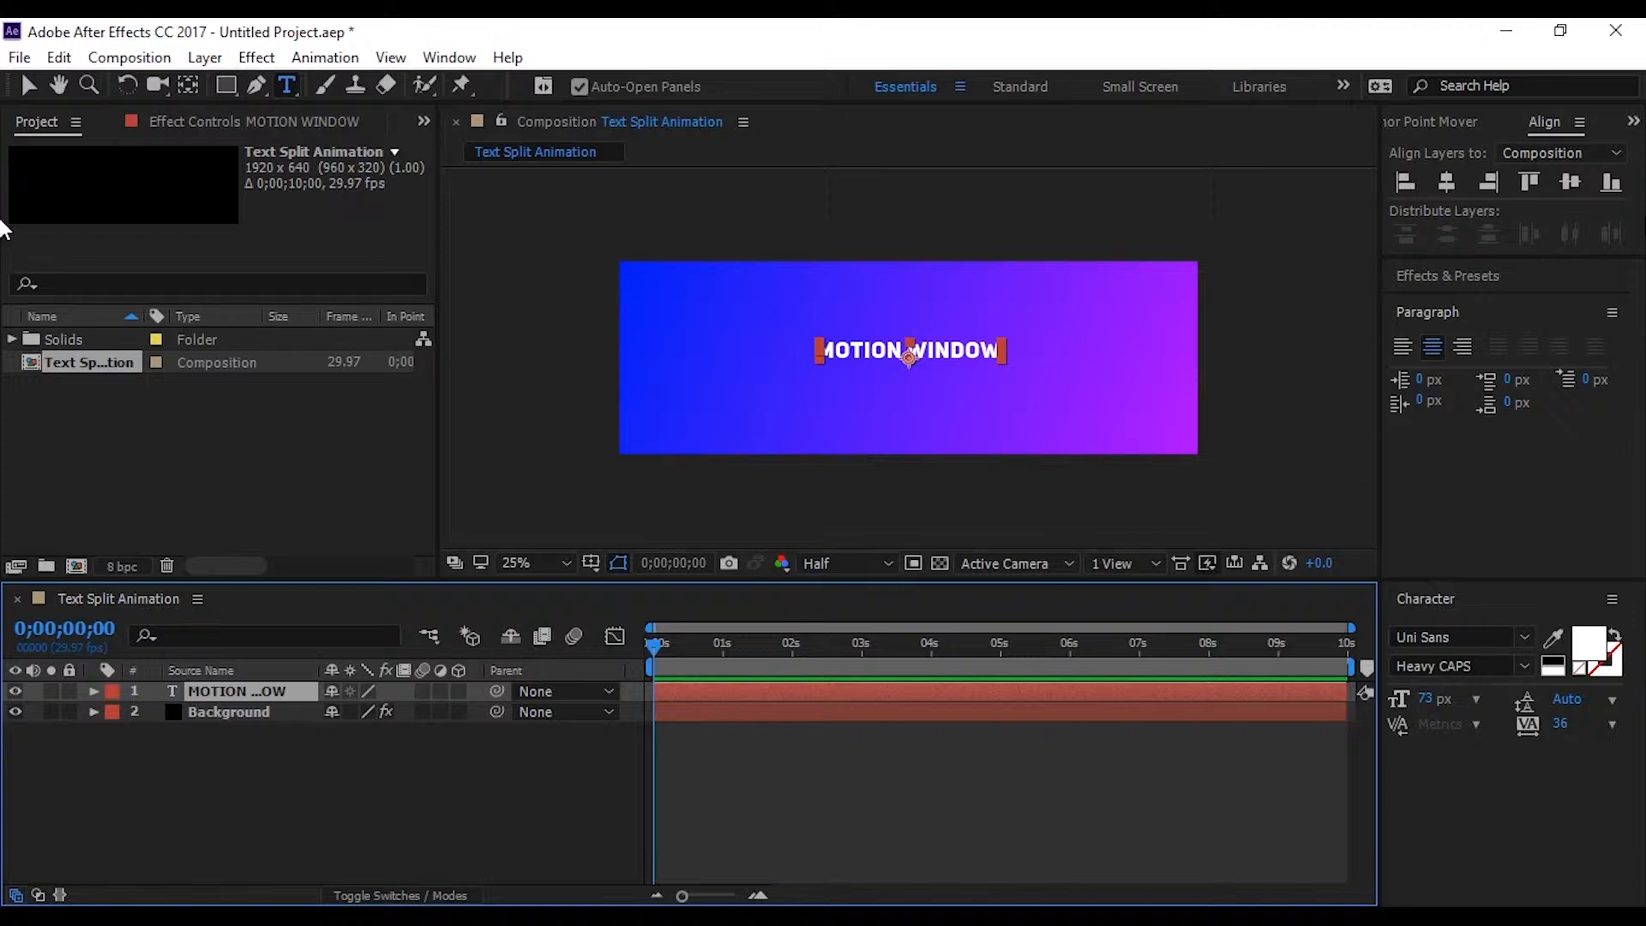
pyautogui.click(1571, 184)
pyautogui.click(1448, 187)
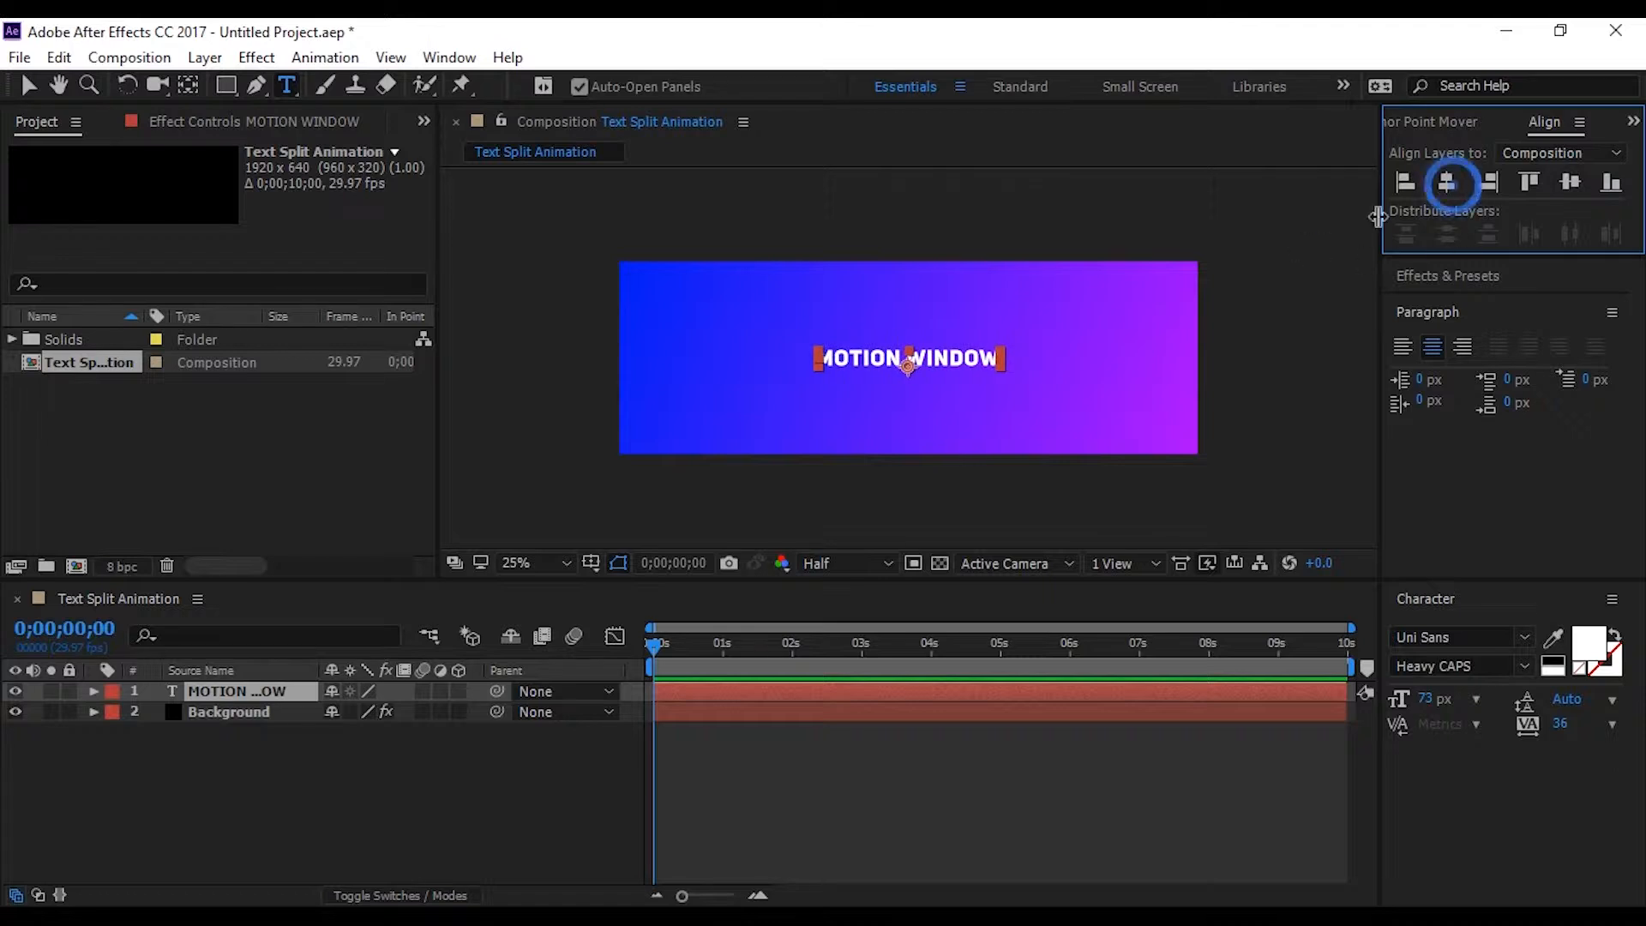
# Move the MOTION WINDOW layer's anchor point from the baseline to the center of the text
pyautogui.scroll(2, 857, 343)
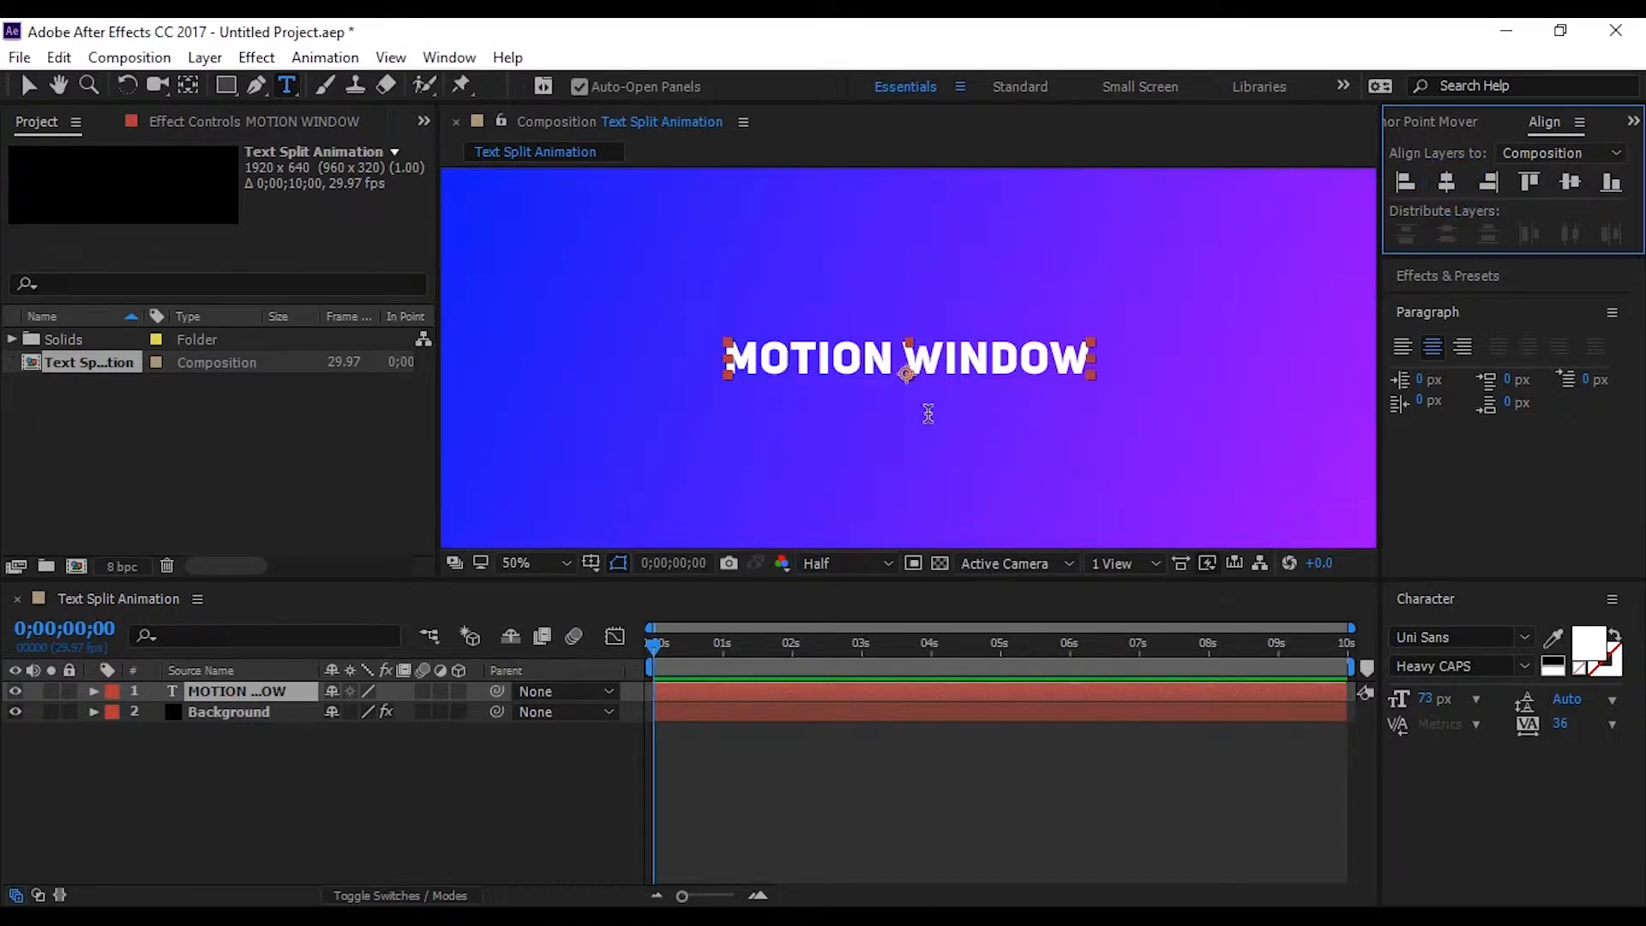
pyautogui.scroll(1, 906, 387)
pyautogui.scroll(1, 924, 396)
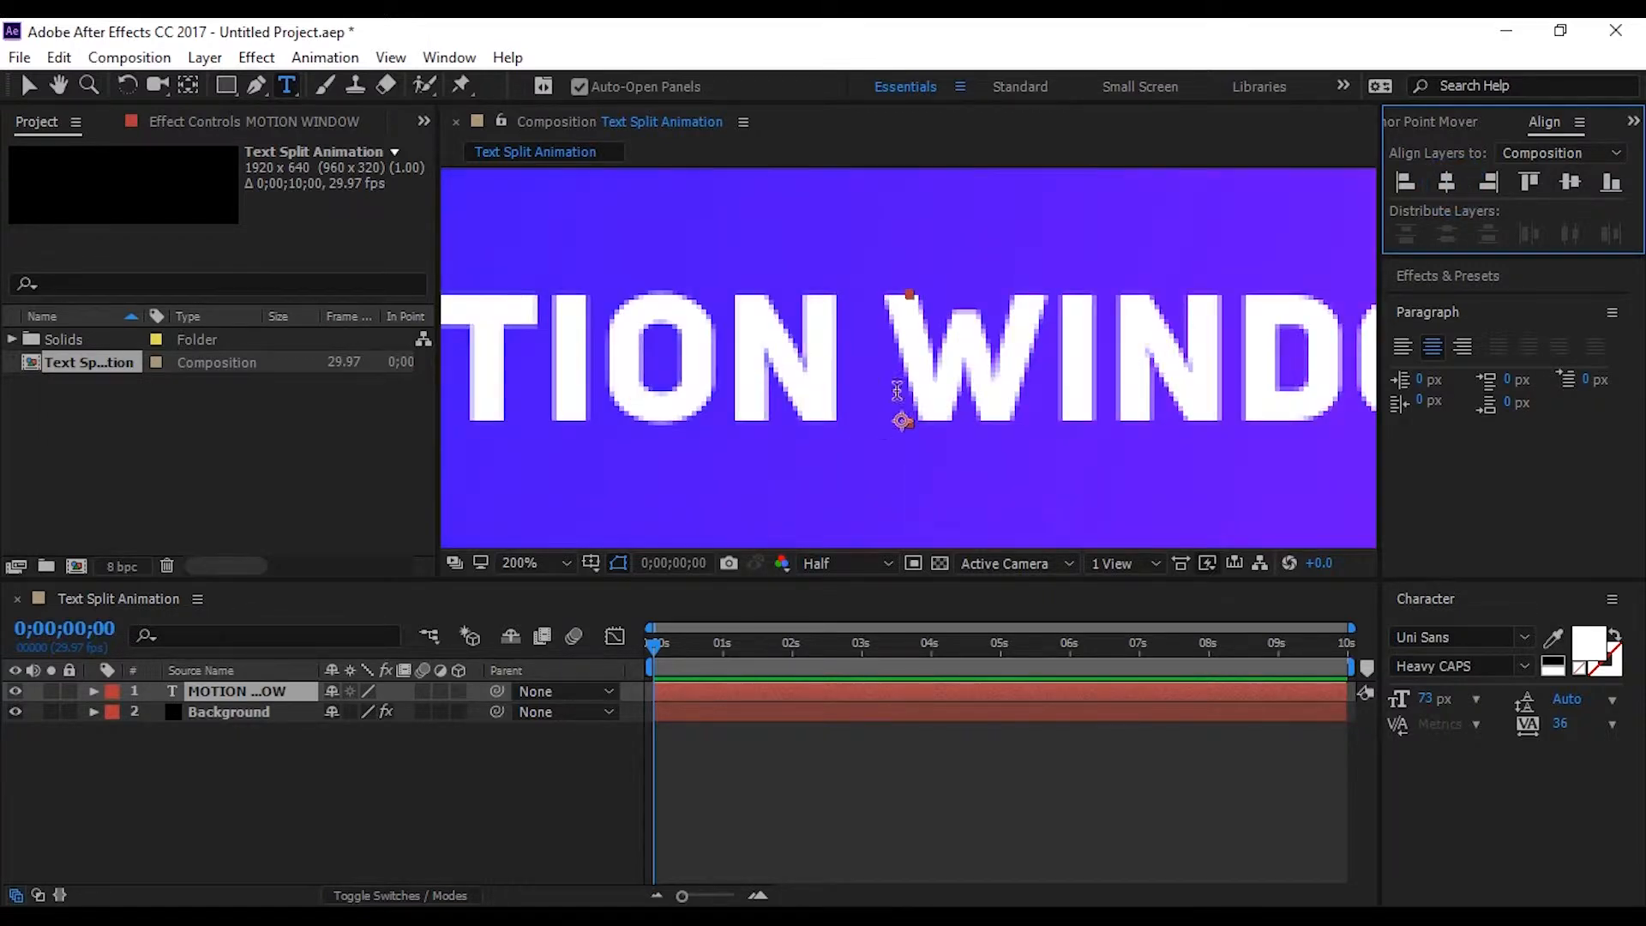
pyautogui.scroll(-1, 913, 418)
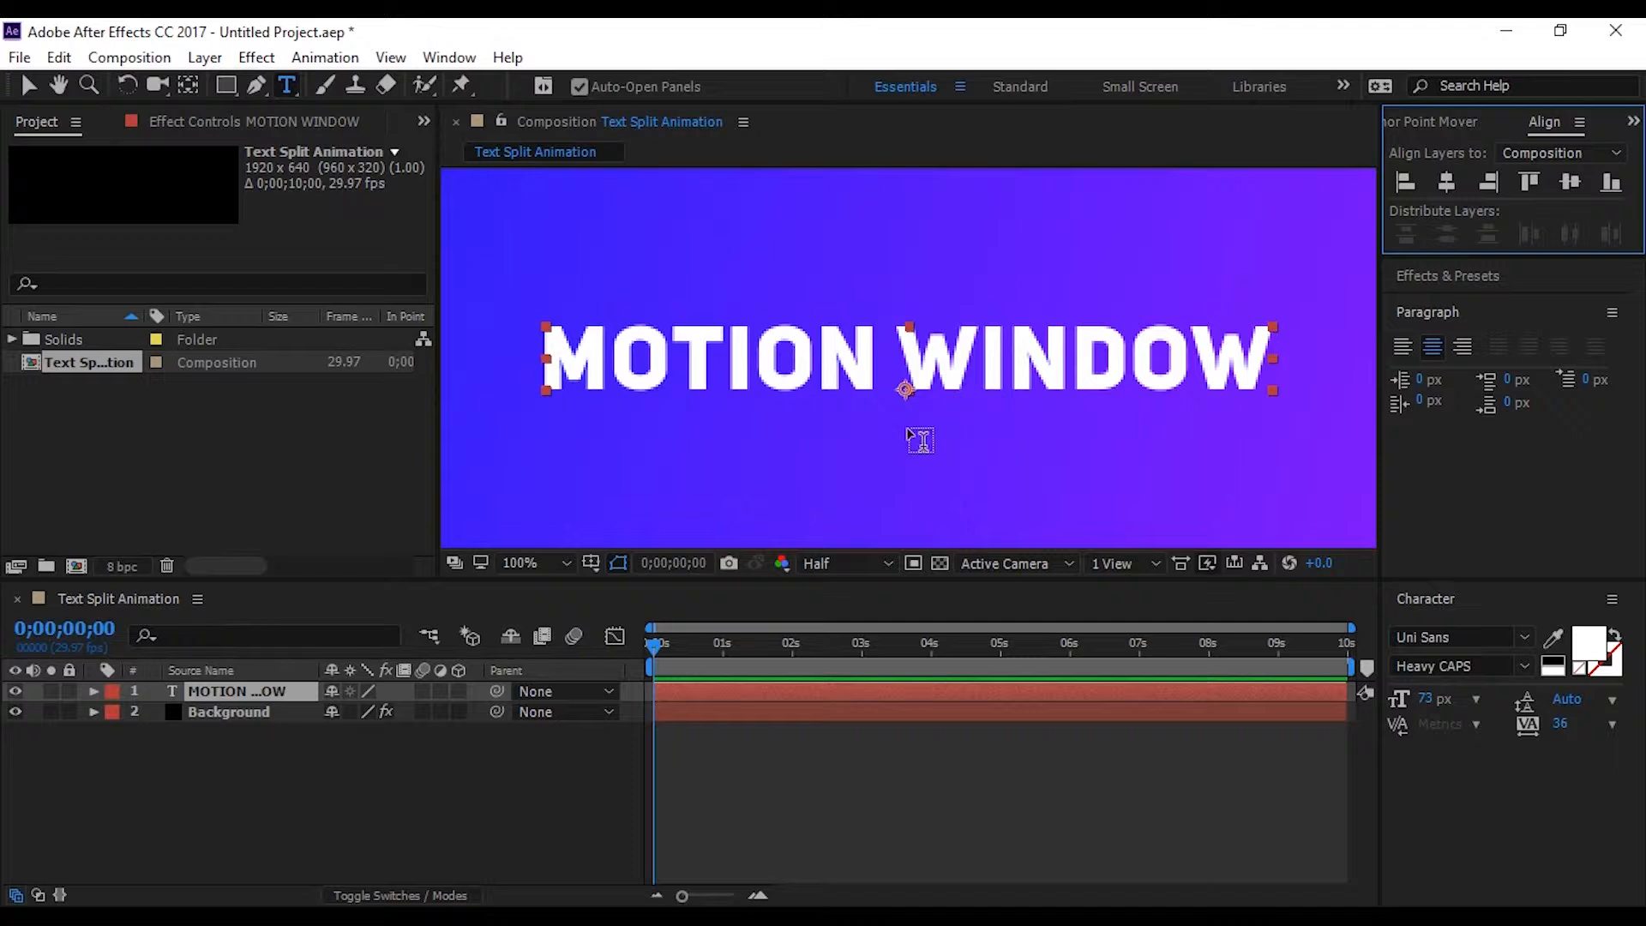
pyautogui.press('y')
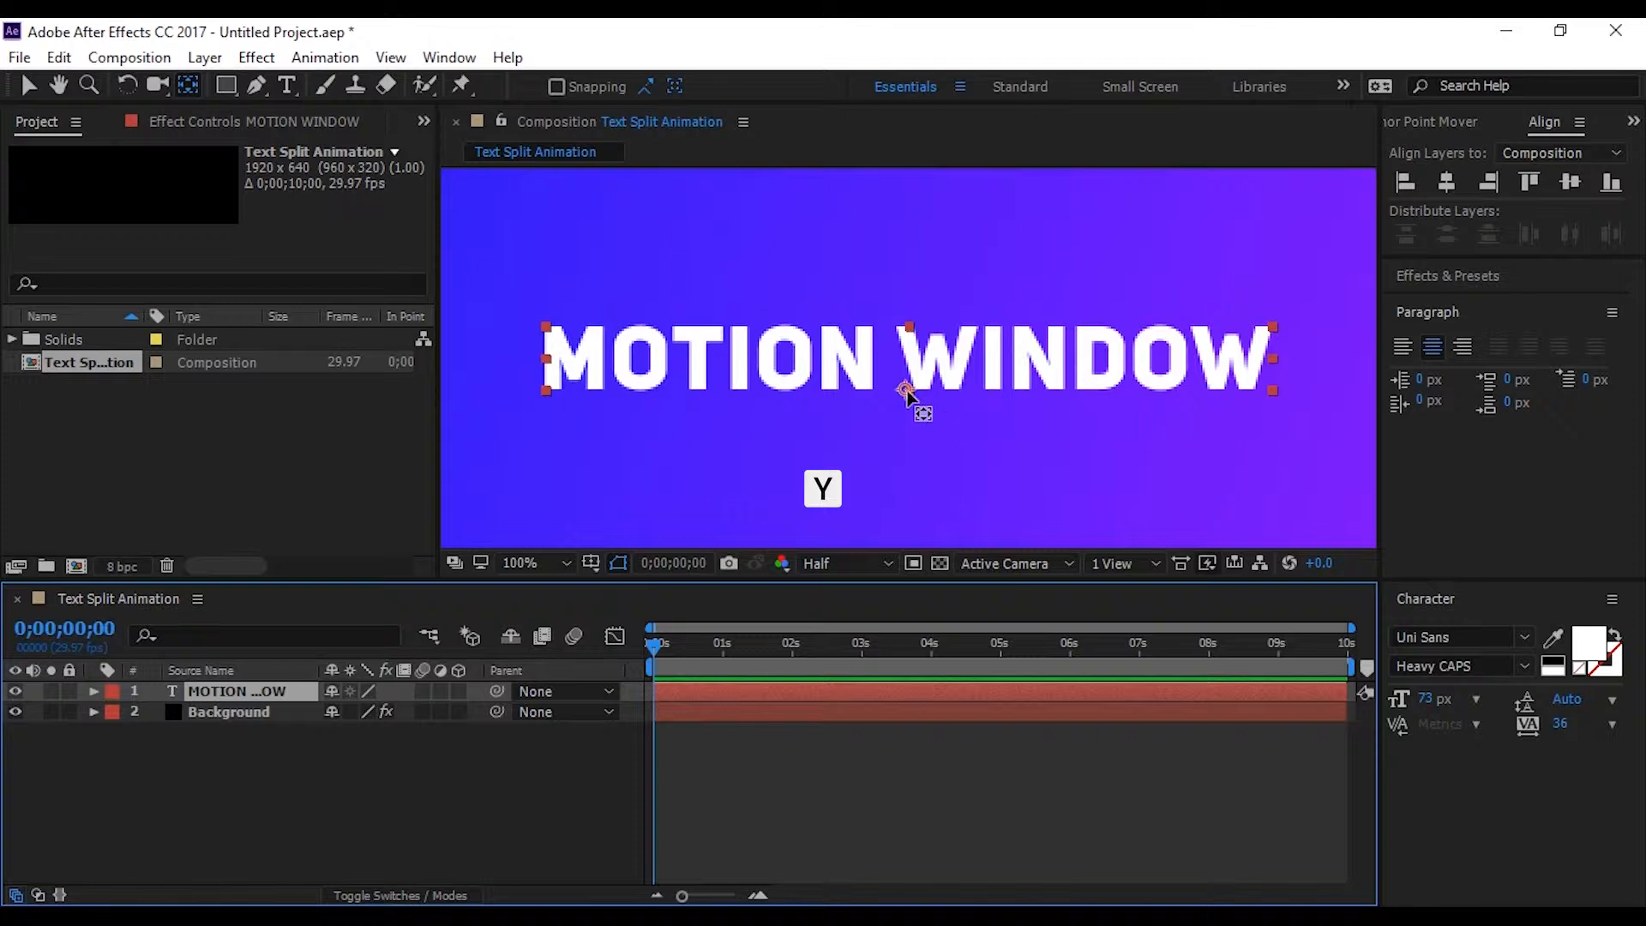
pyautogui.moveTo(912, 392); pyautogui.dragTo(911, 367)
pyautogui.scroll(-2, 967, 364)
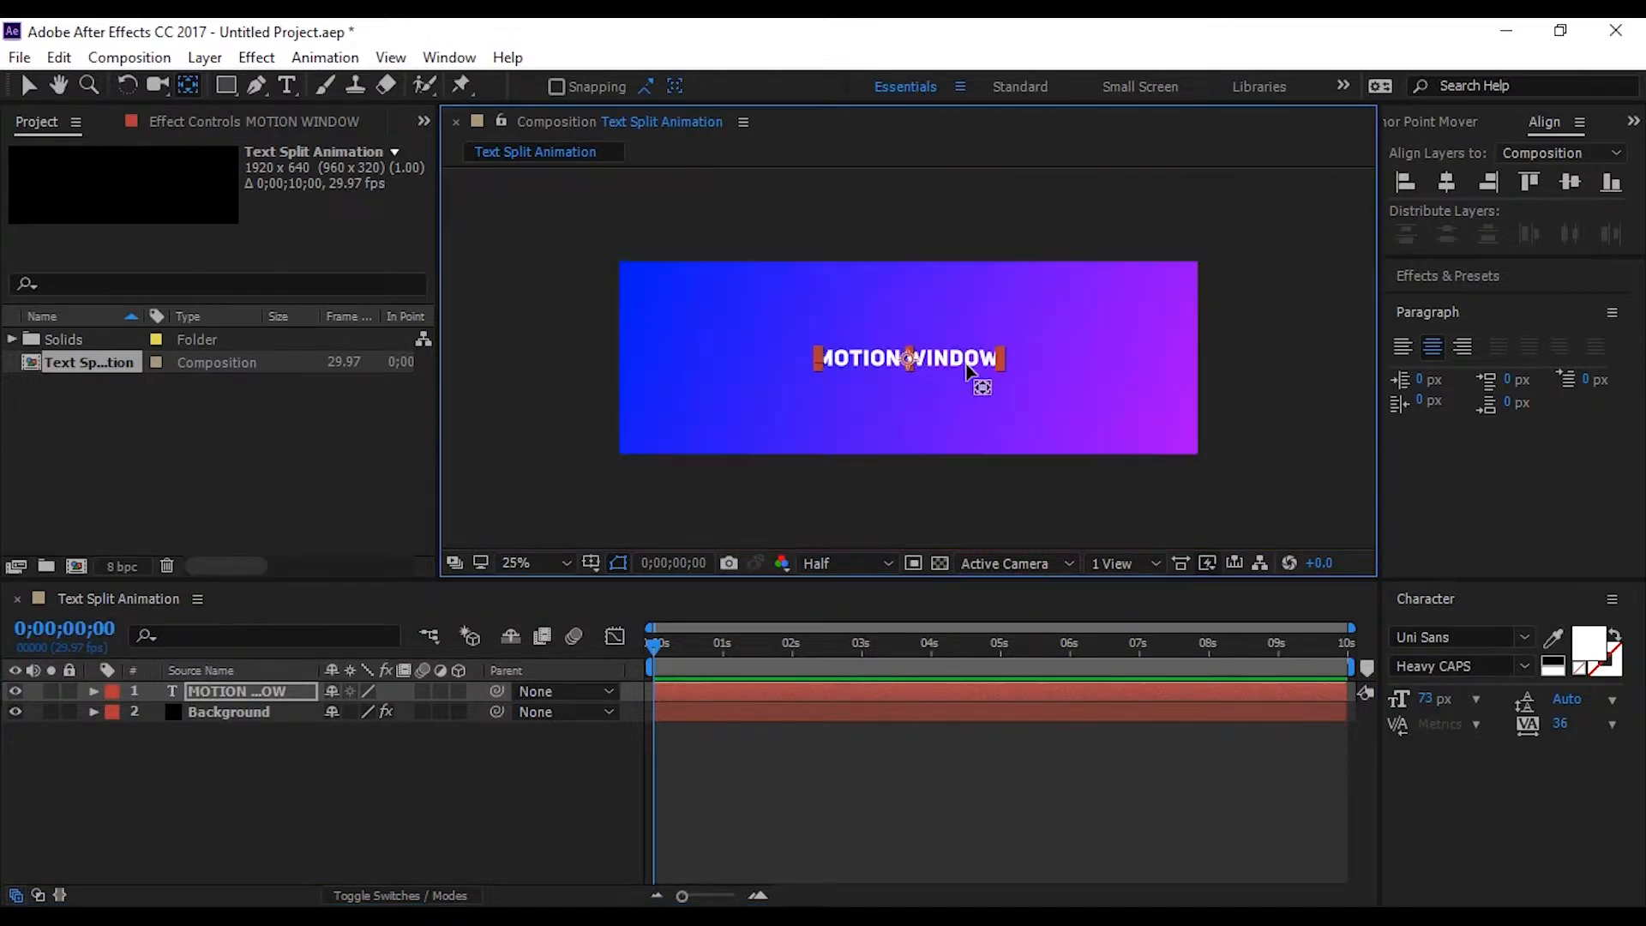
pyautogui.scroll(1, 961, 368)
pyautogui.click(29, 84)
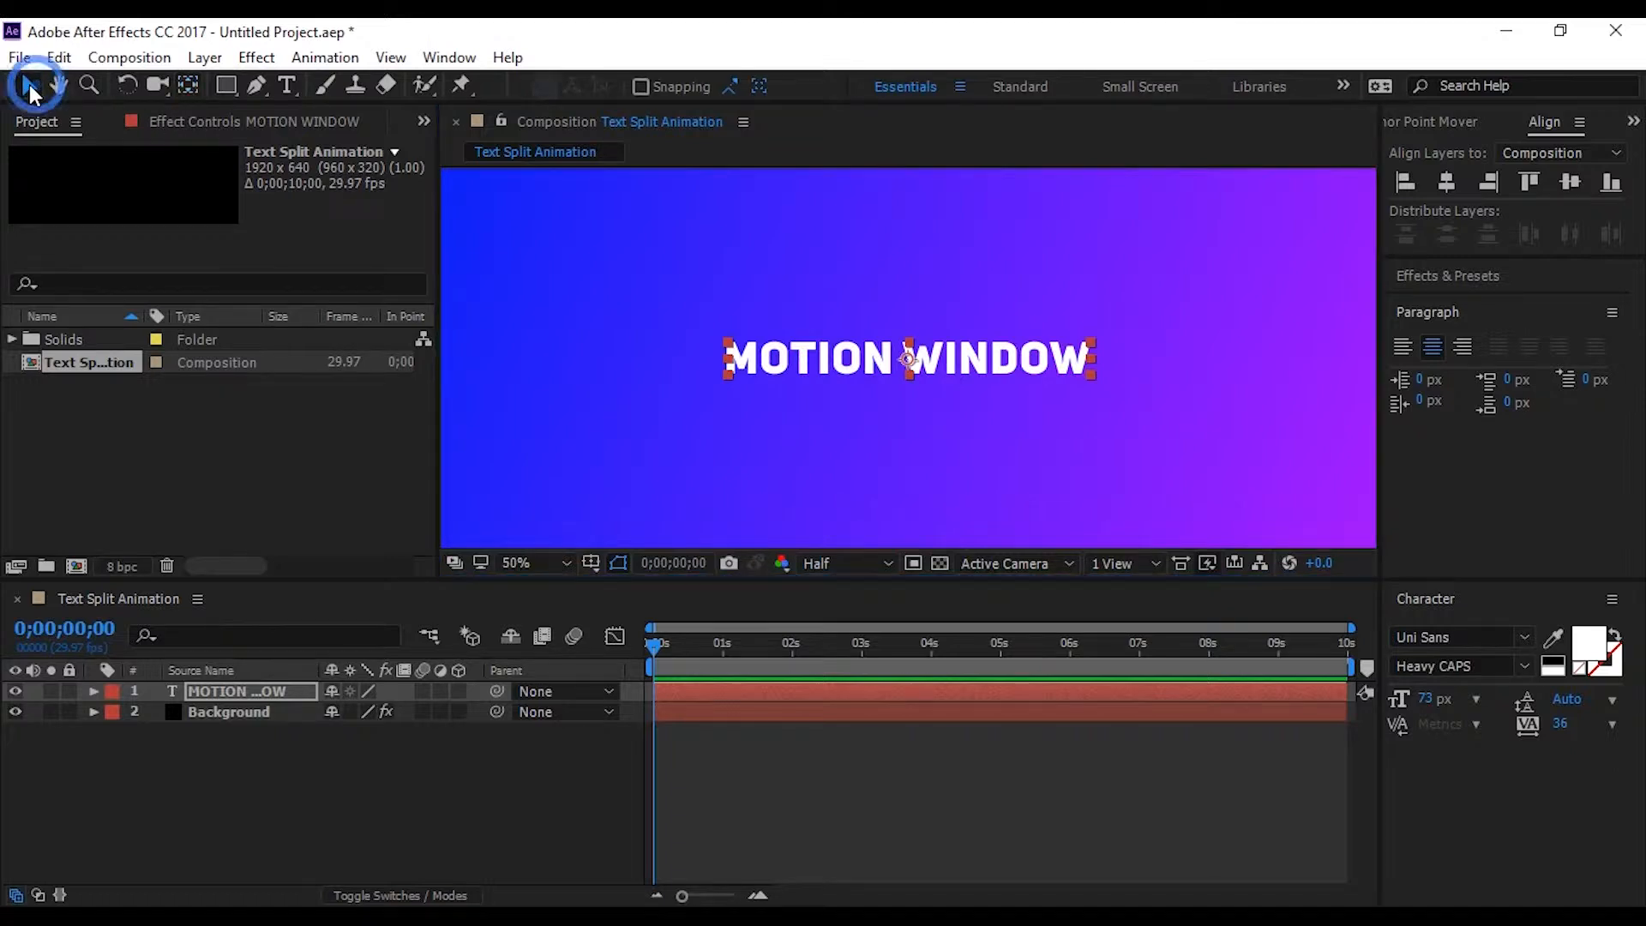
pyautogui.scroll(-1, 984, 470)
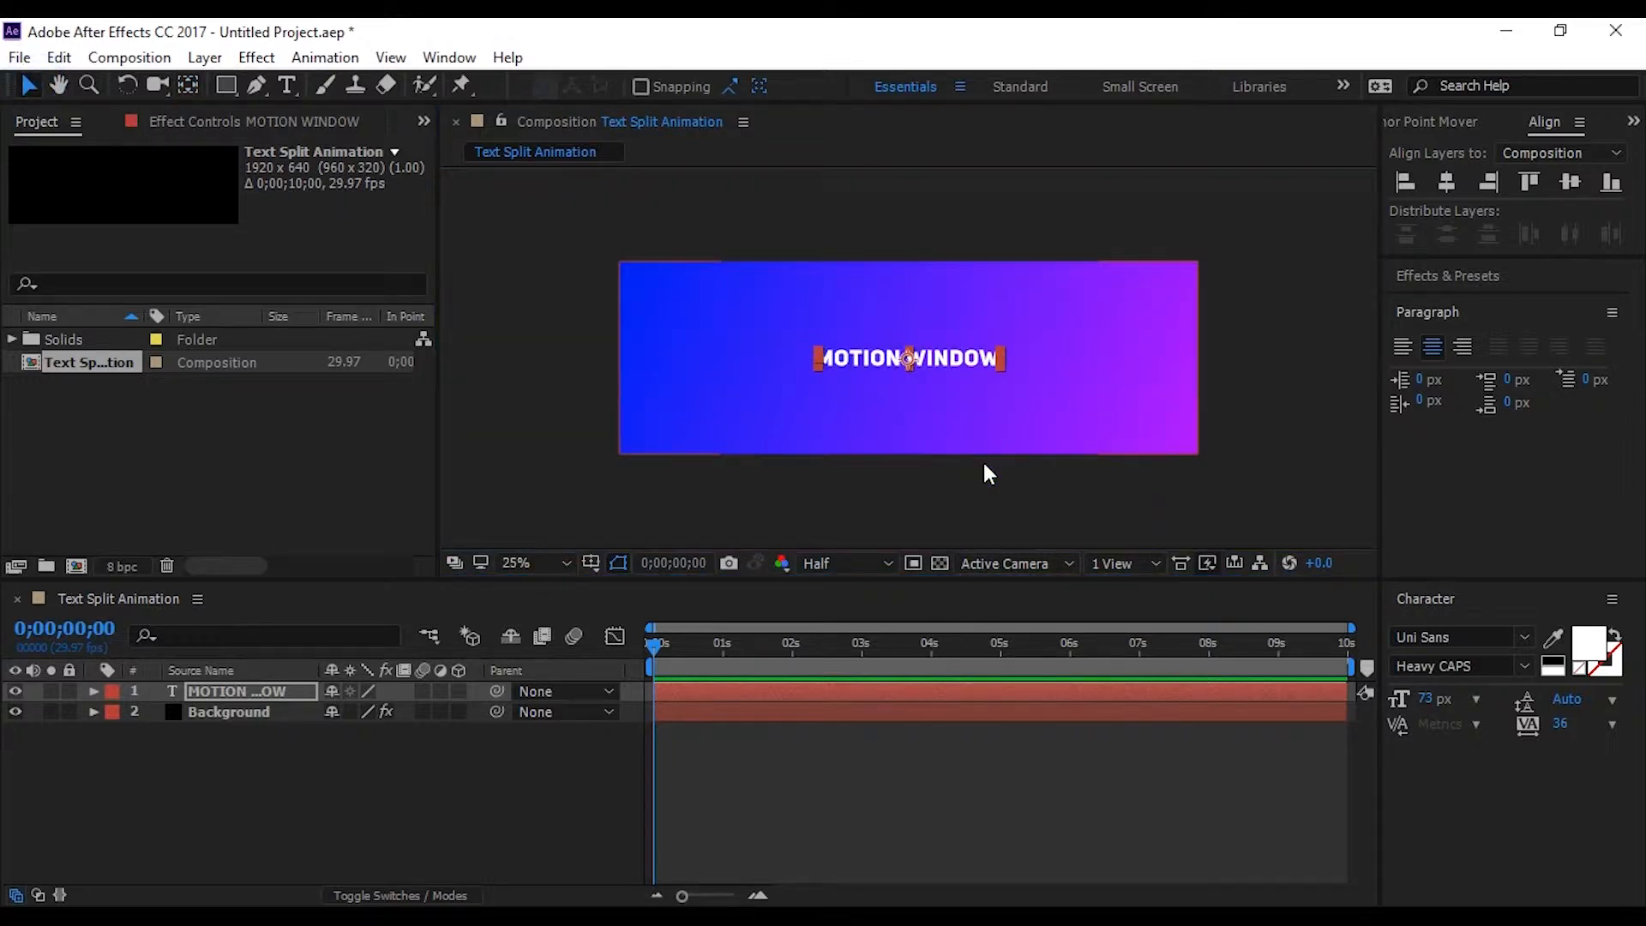
# Pre-compose the MOTION WINDOW text layer as "Text Comp", moving all attributes into the new composition
pyautogui.click(350, 743)
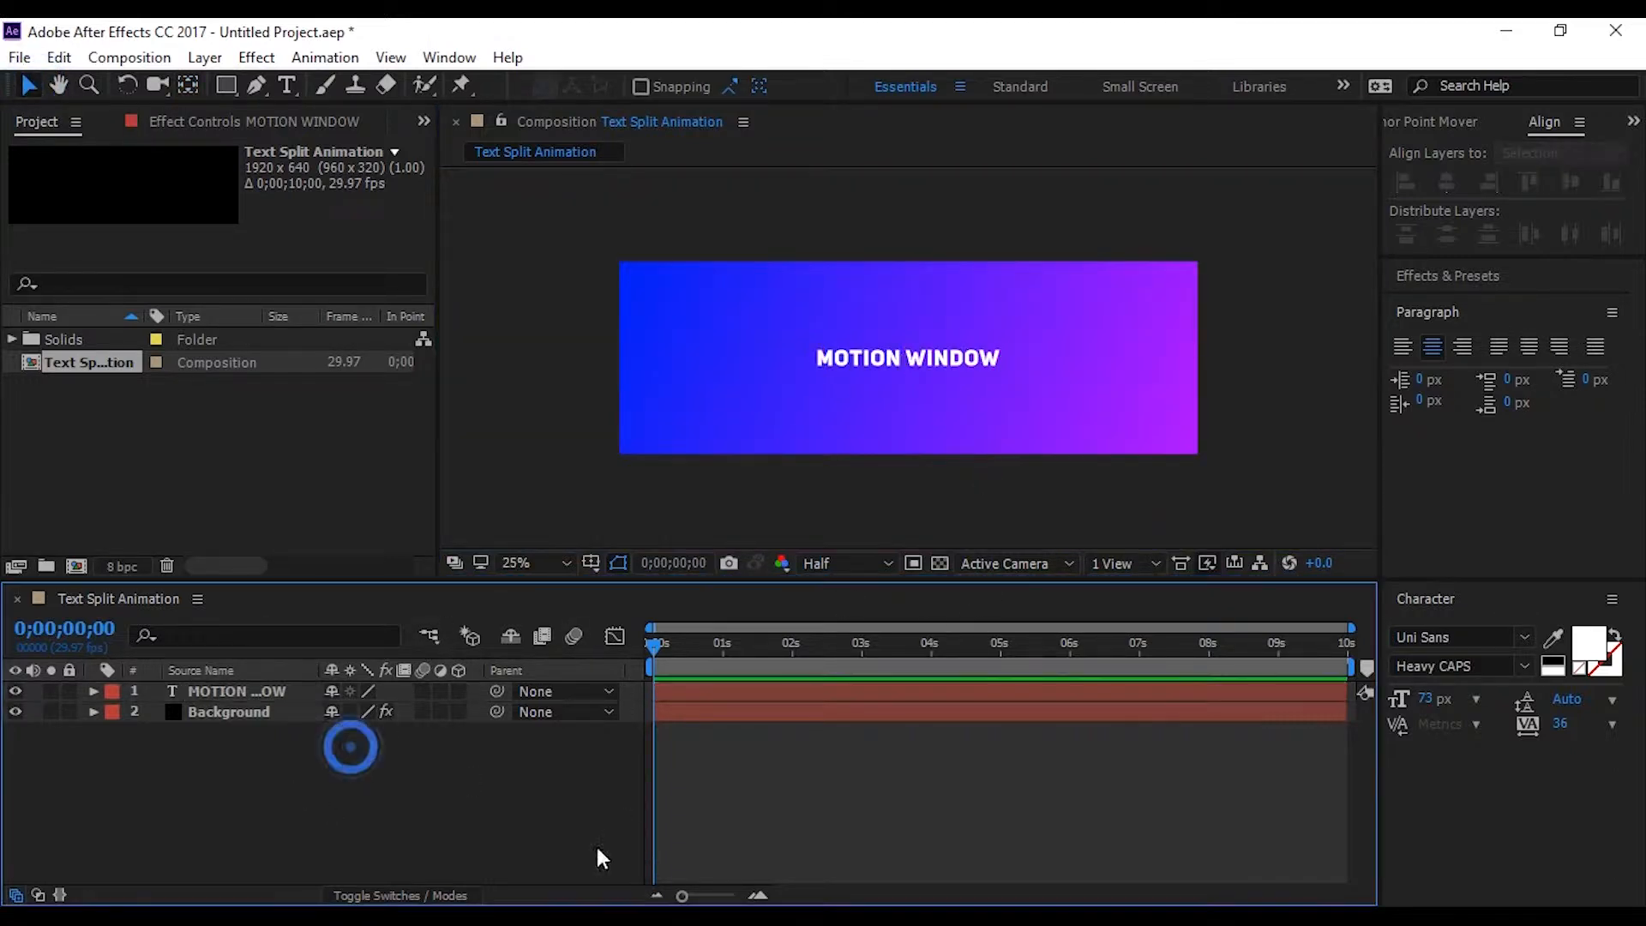
pyautogui.rightClick(255, 689)
pyautogui.click(307, 787)
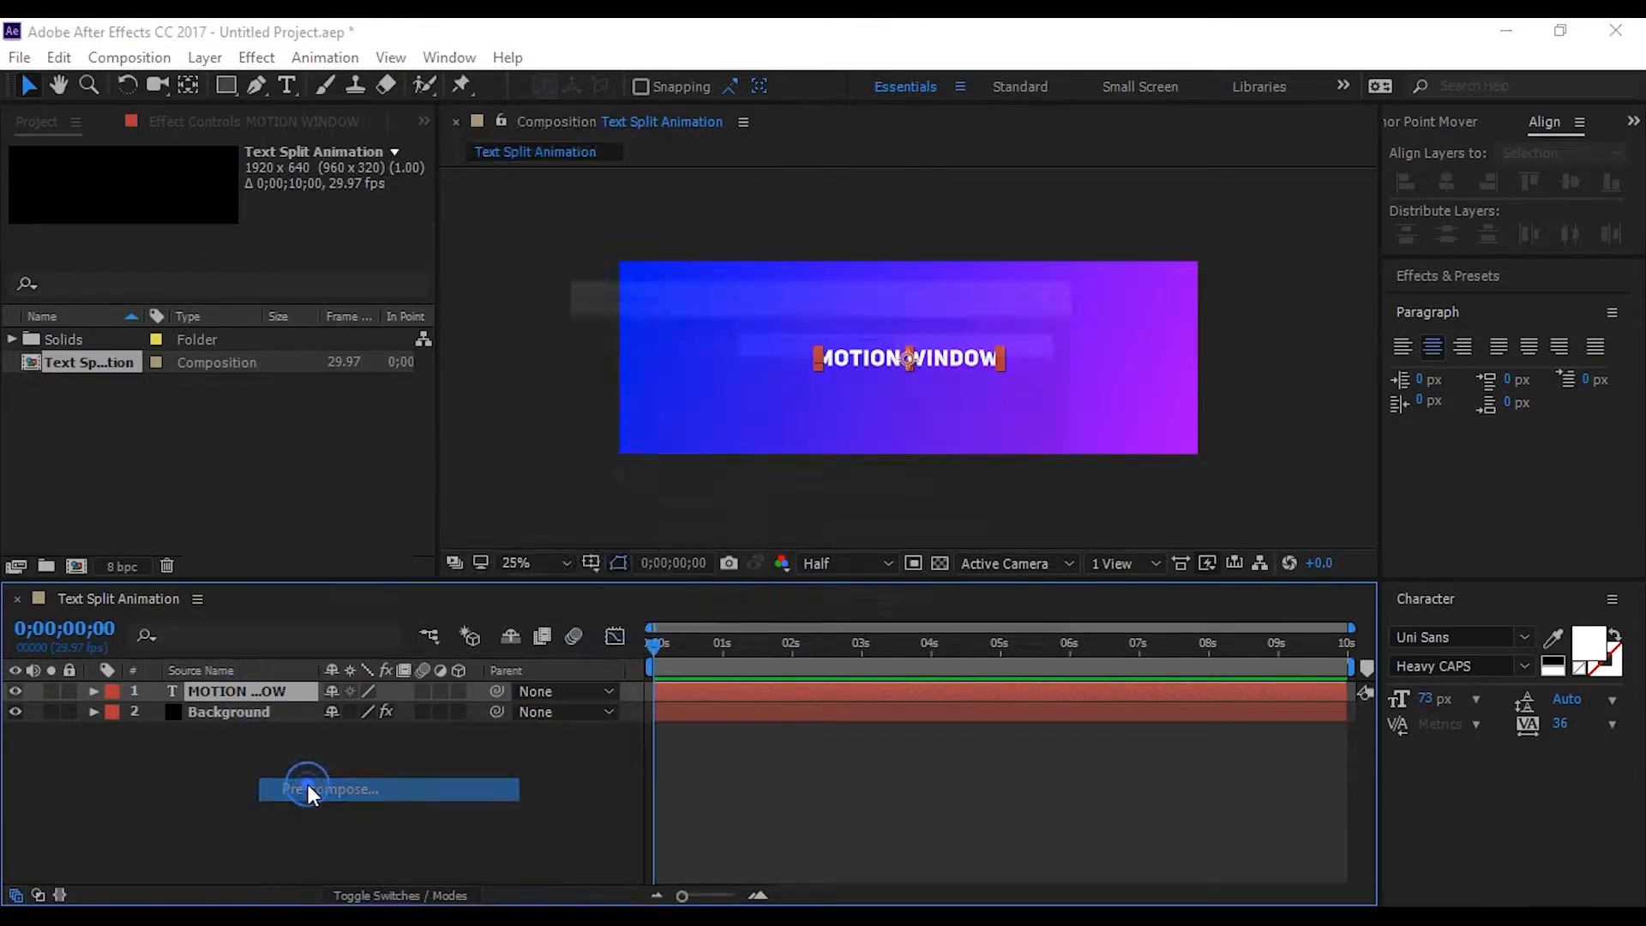
pyautogui.write('Te')
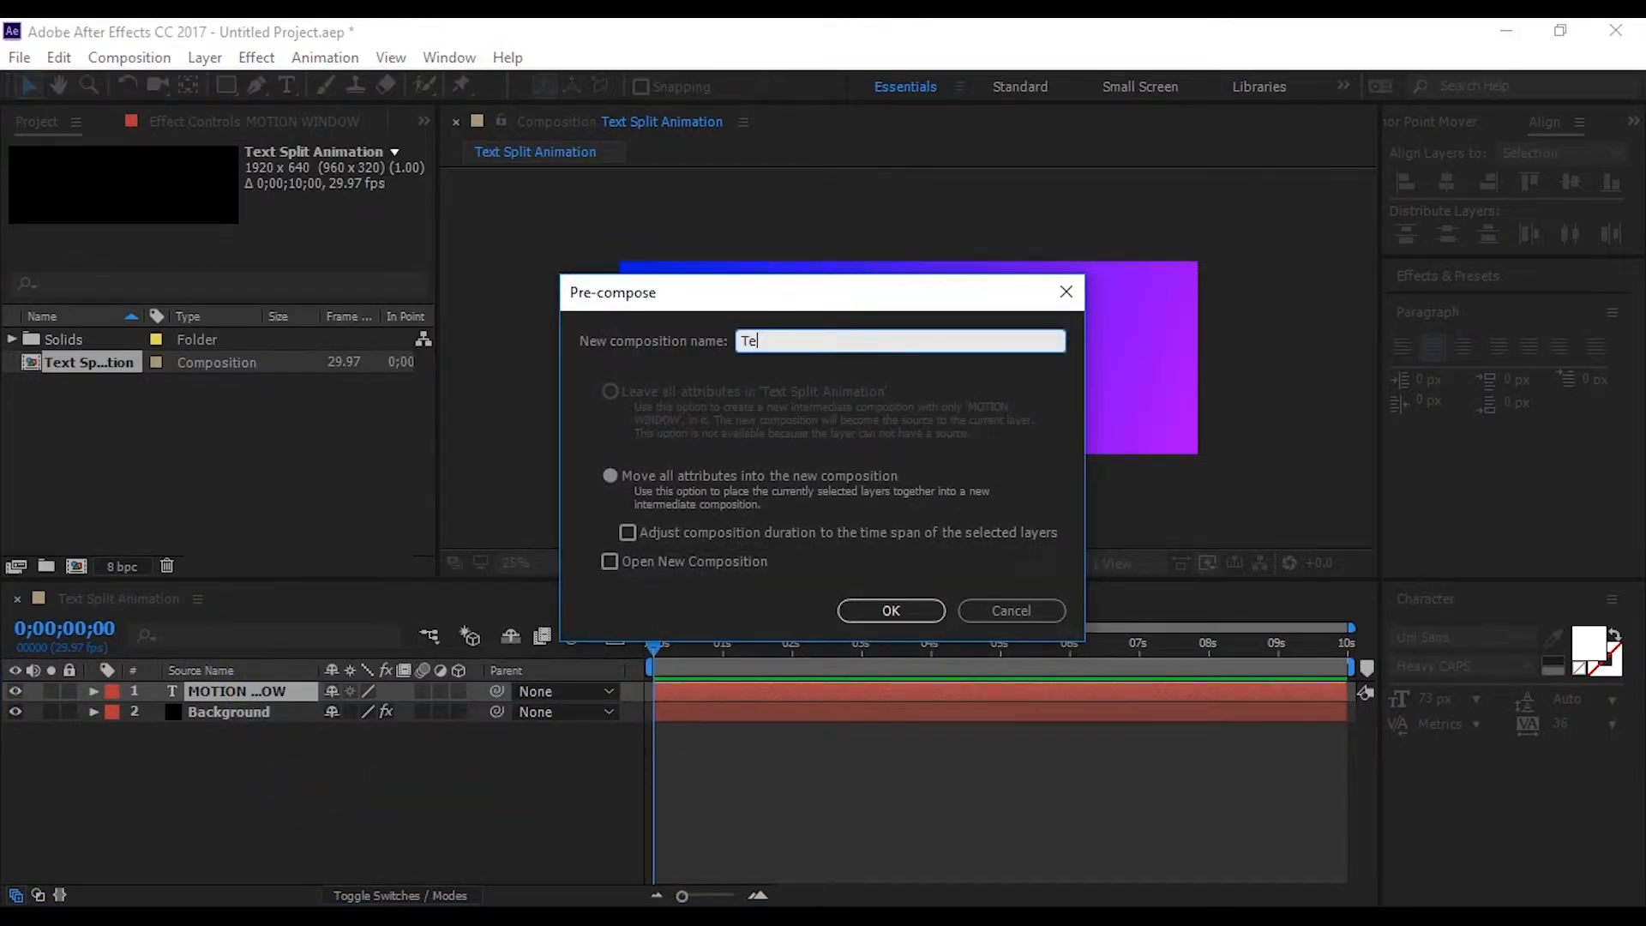
pyautogui.write('xt Comp')
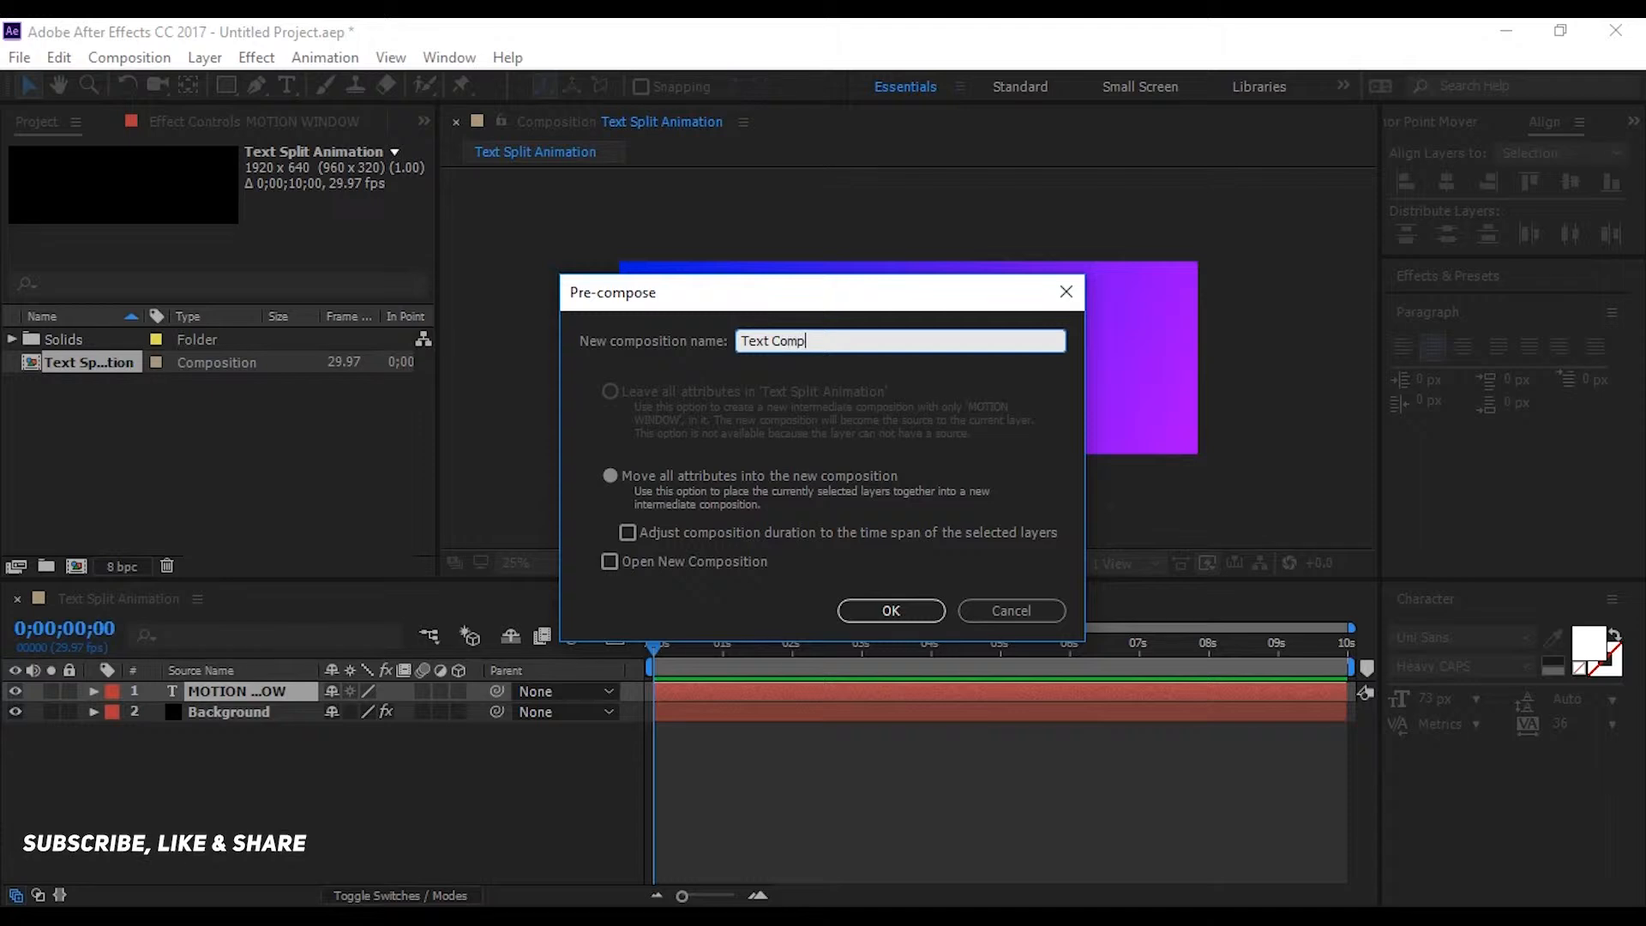
pyautogui.click(611, 478)
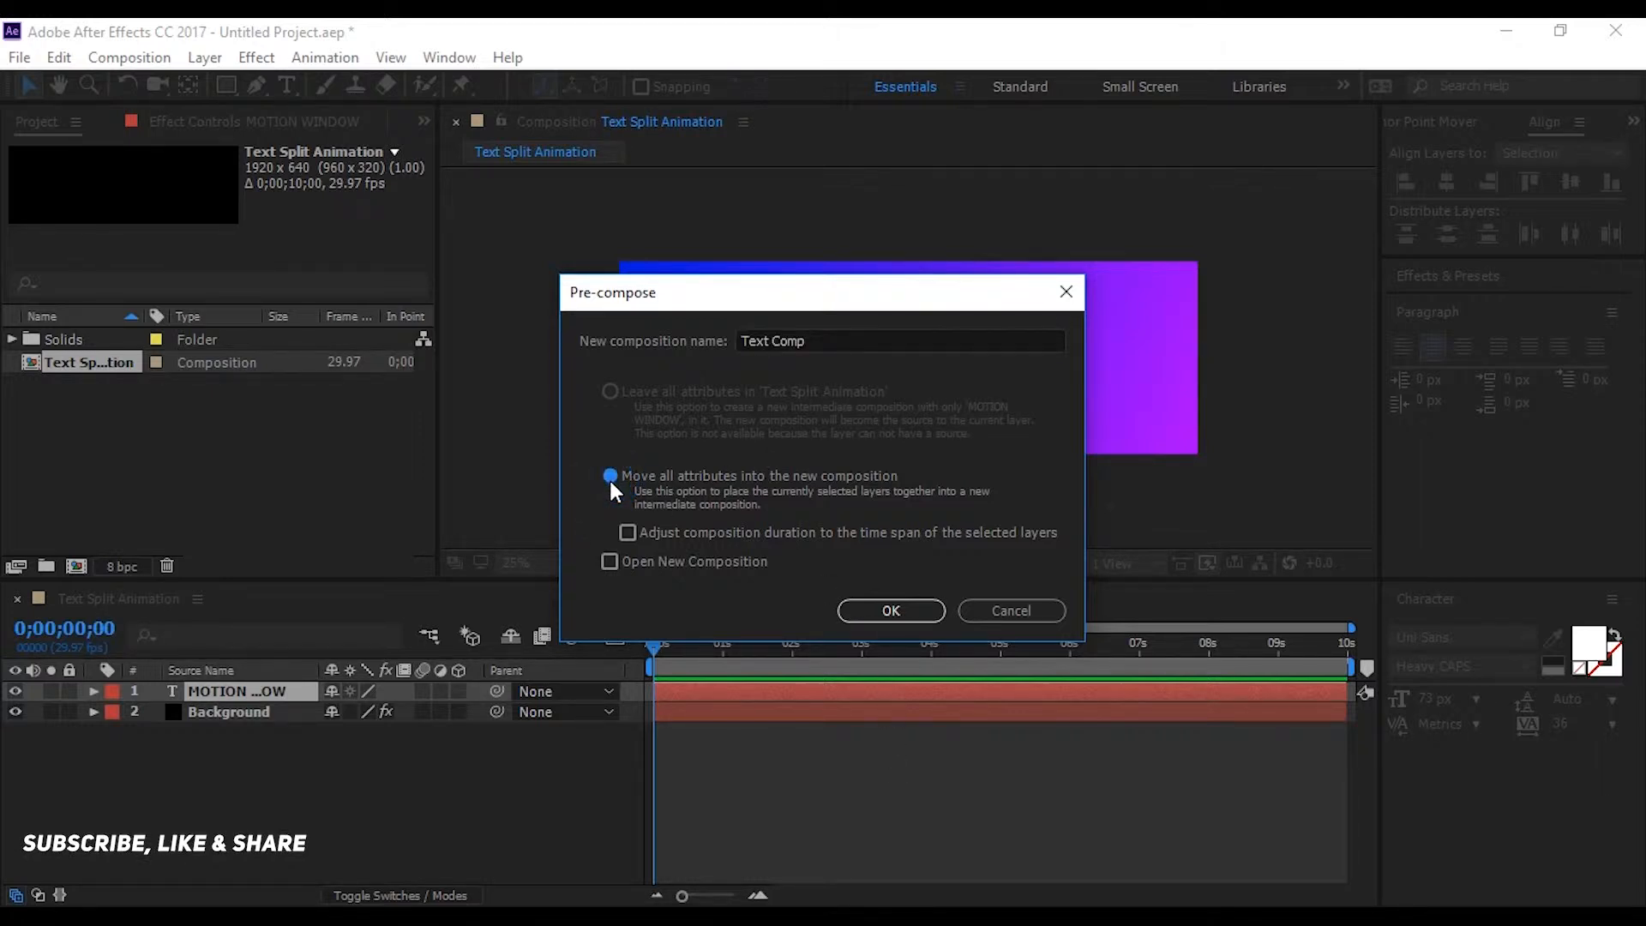
pyautogui.click(890, 610)
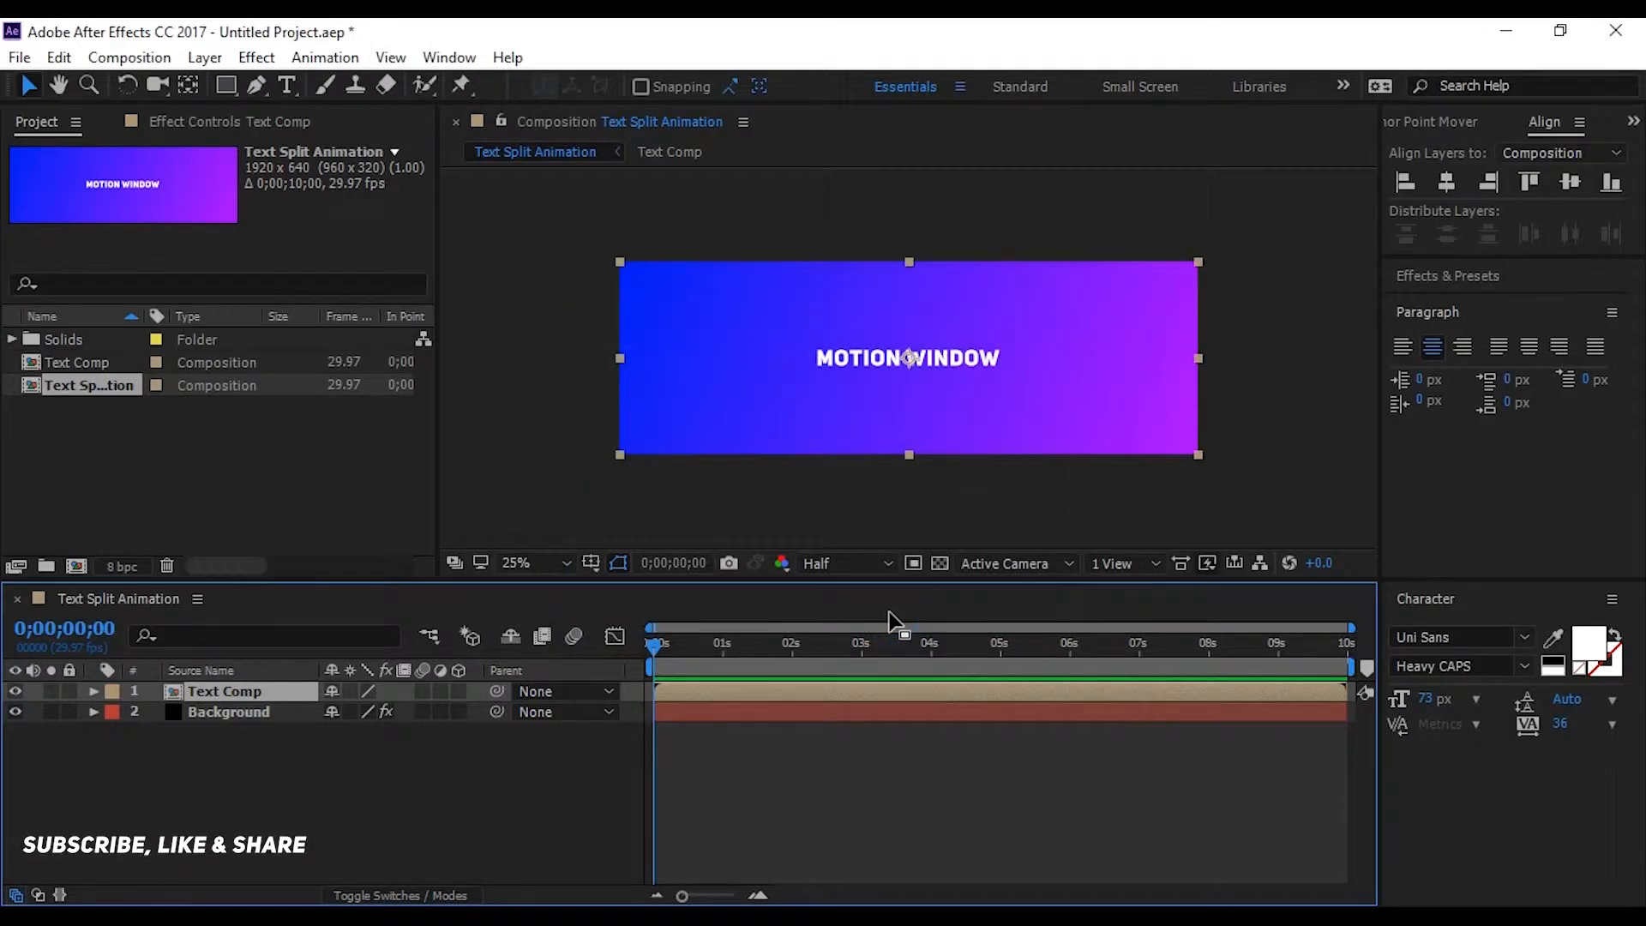
# Duplicate the Text Comp layer
pyautogui.click(299, 753)
pyautogui.click(254, 693)
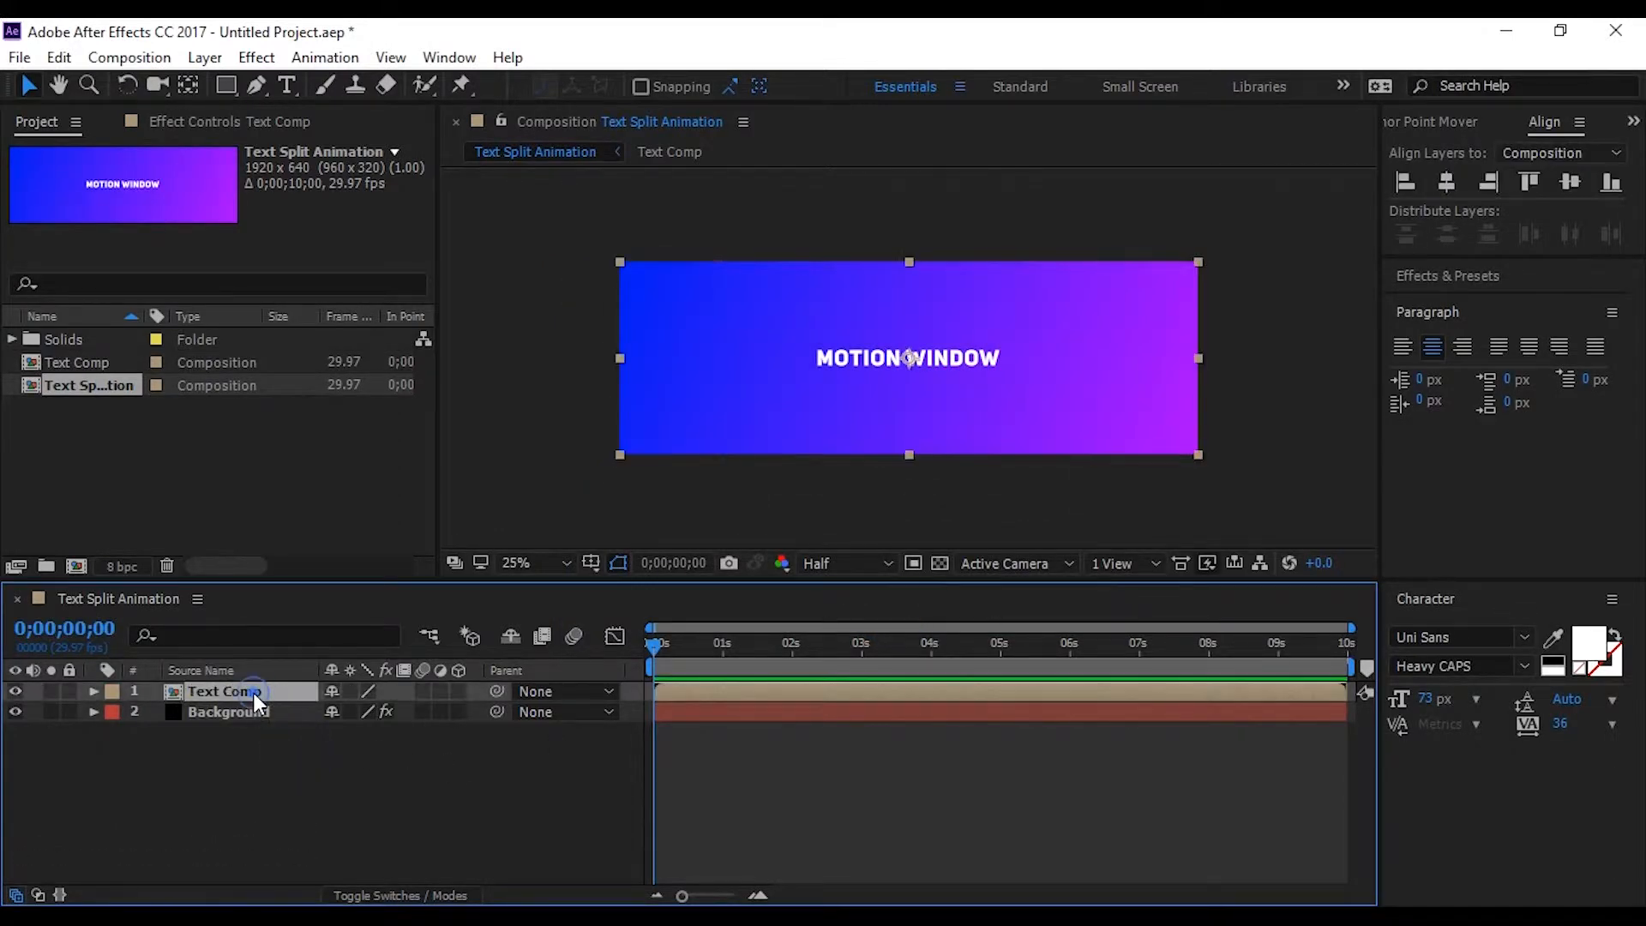
pyautogui.hotkey('ctrl', 'd')
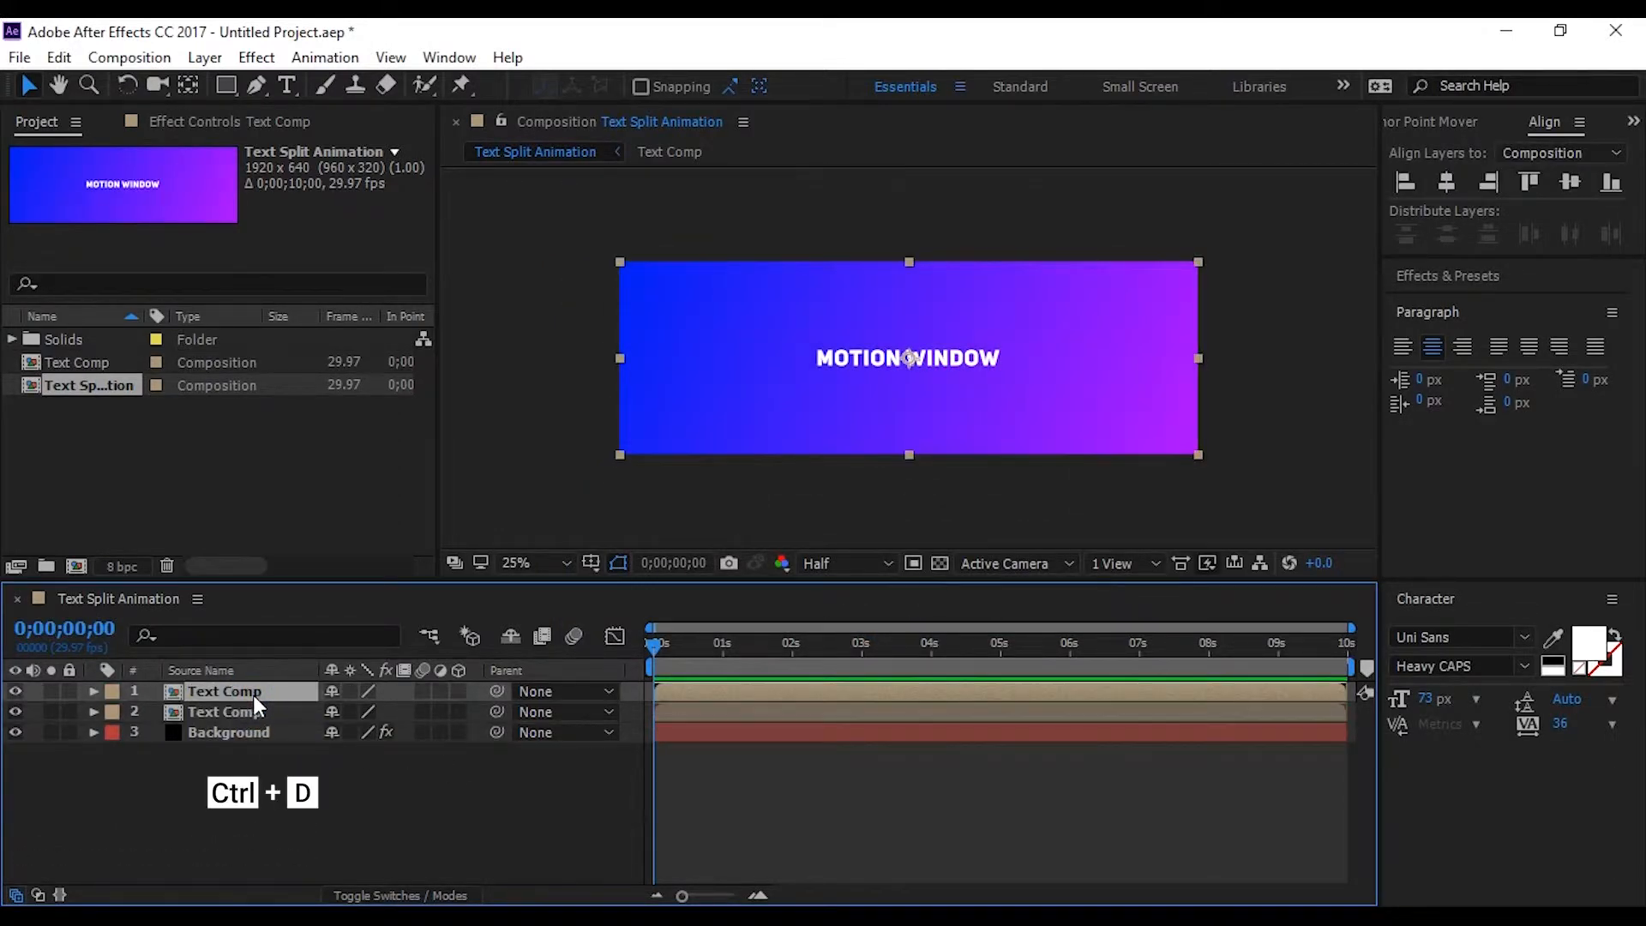
pyautogui.click(261, 850)
# Rename the lower Text Comp layer "Right" and the upper one "Left"
pyautogui.click(254, 712)
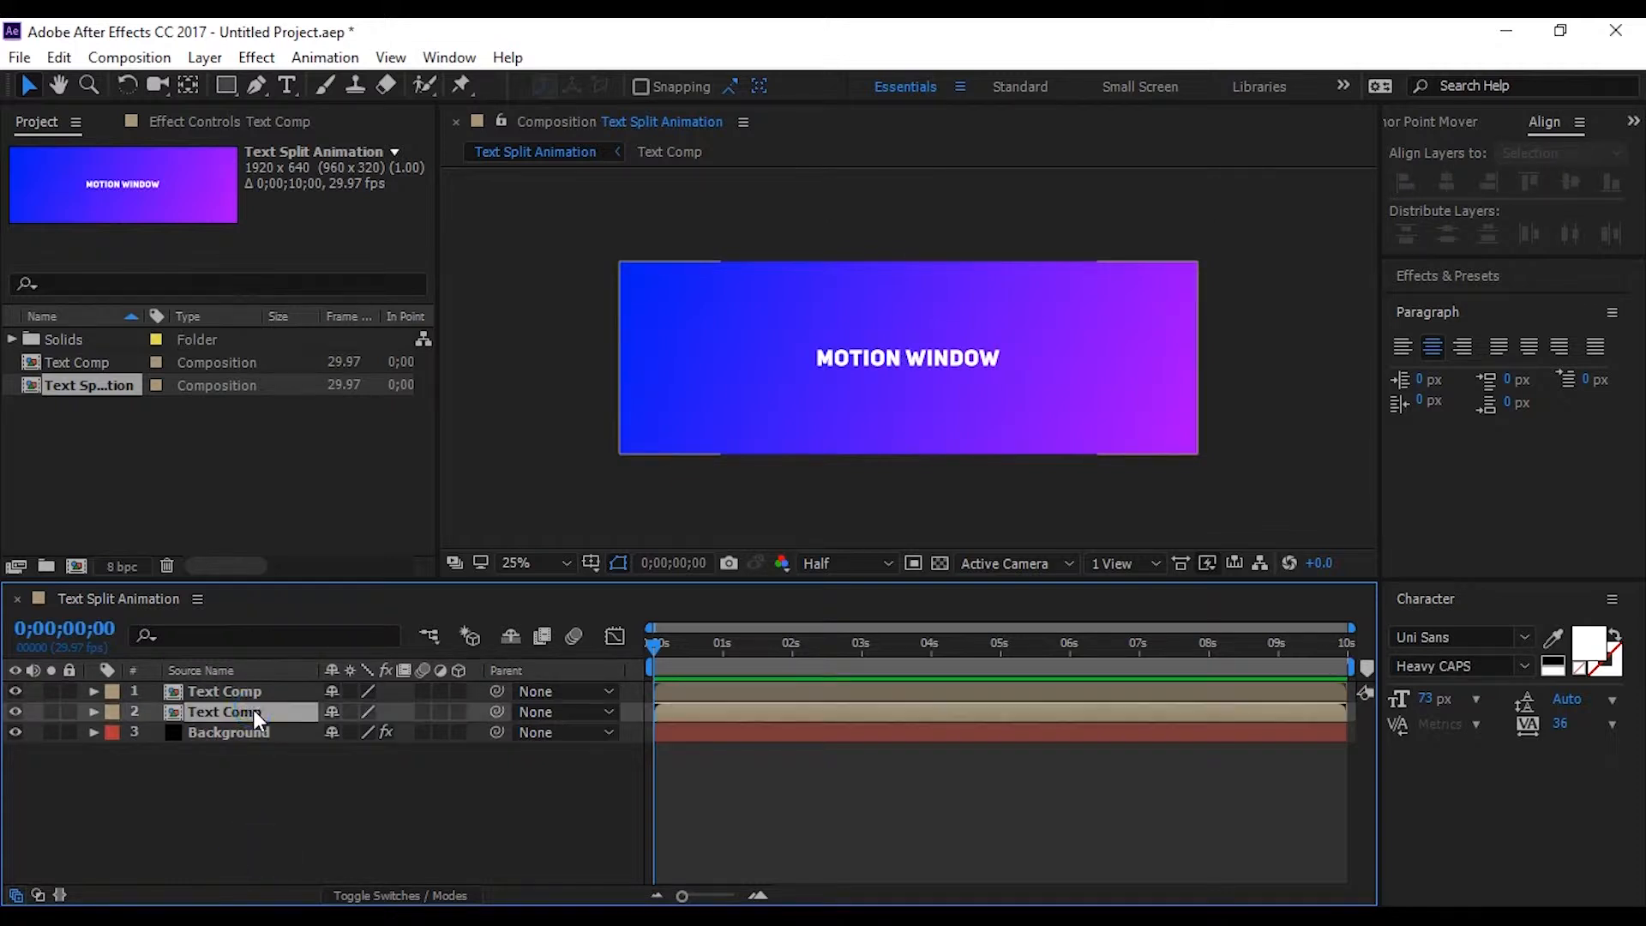
pyautogui.press('Return')
pyautogui.write('Right')
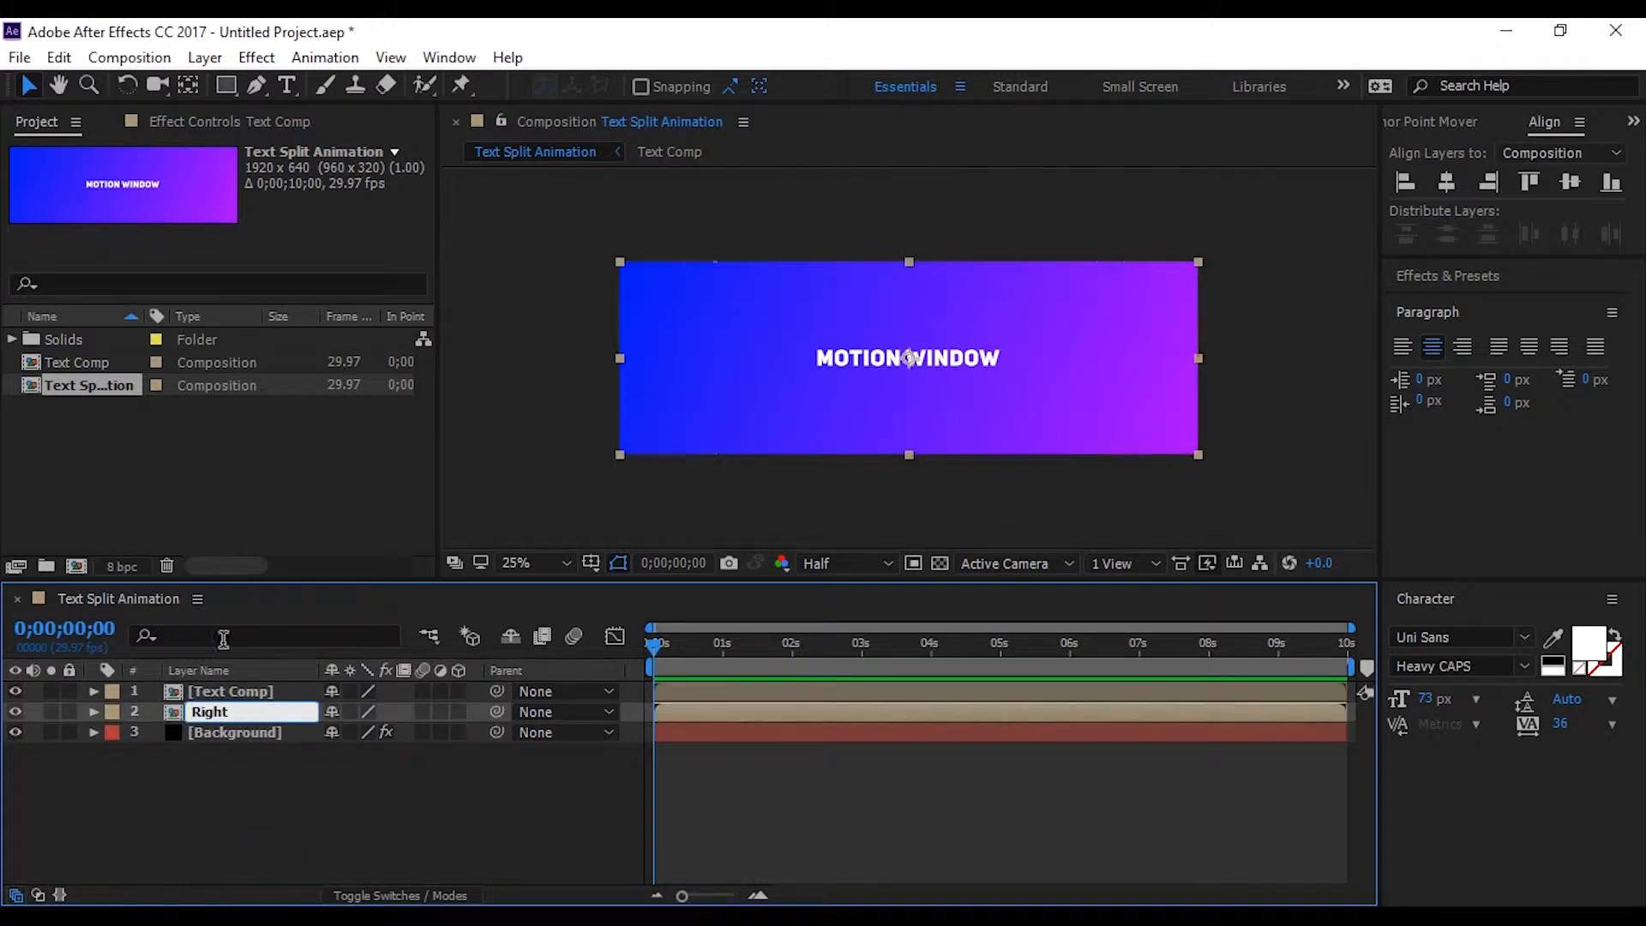
pyautogui.click(245, 693)
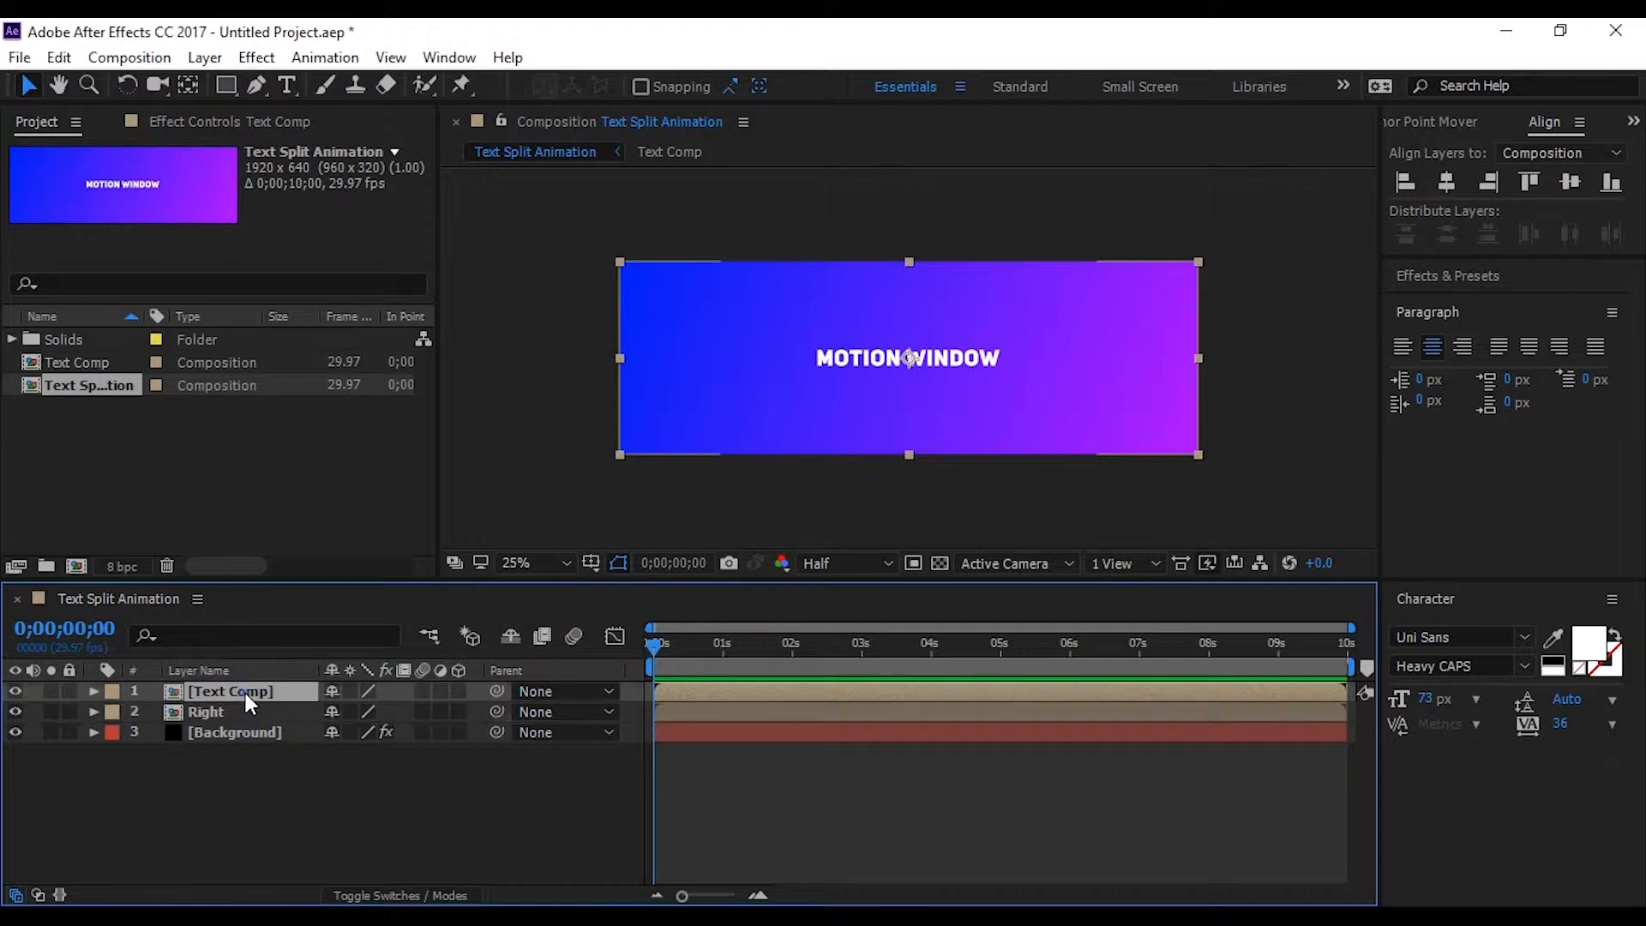
pyautogui.press('Return')
pyautogui.write('Left')
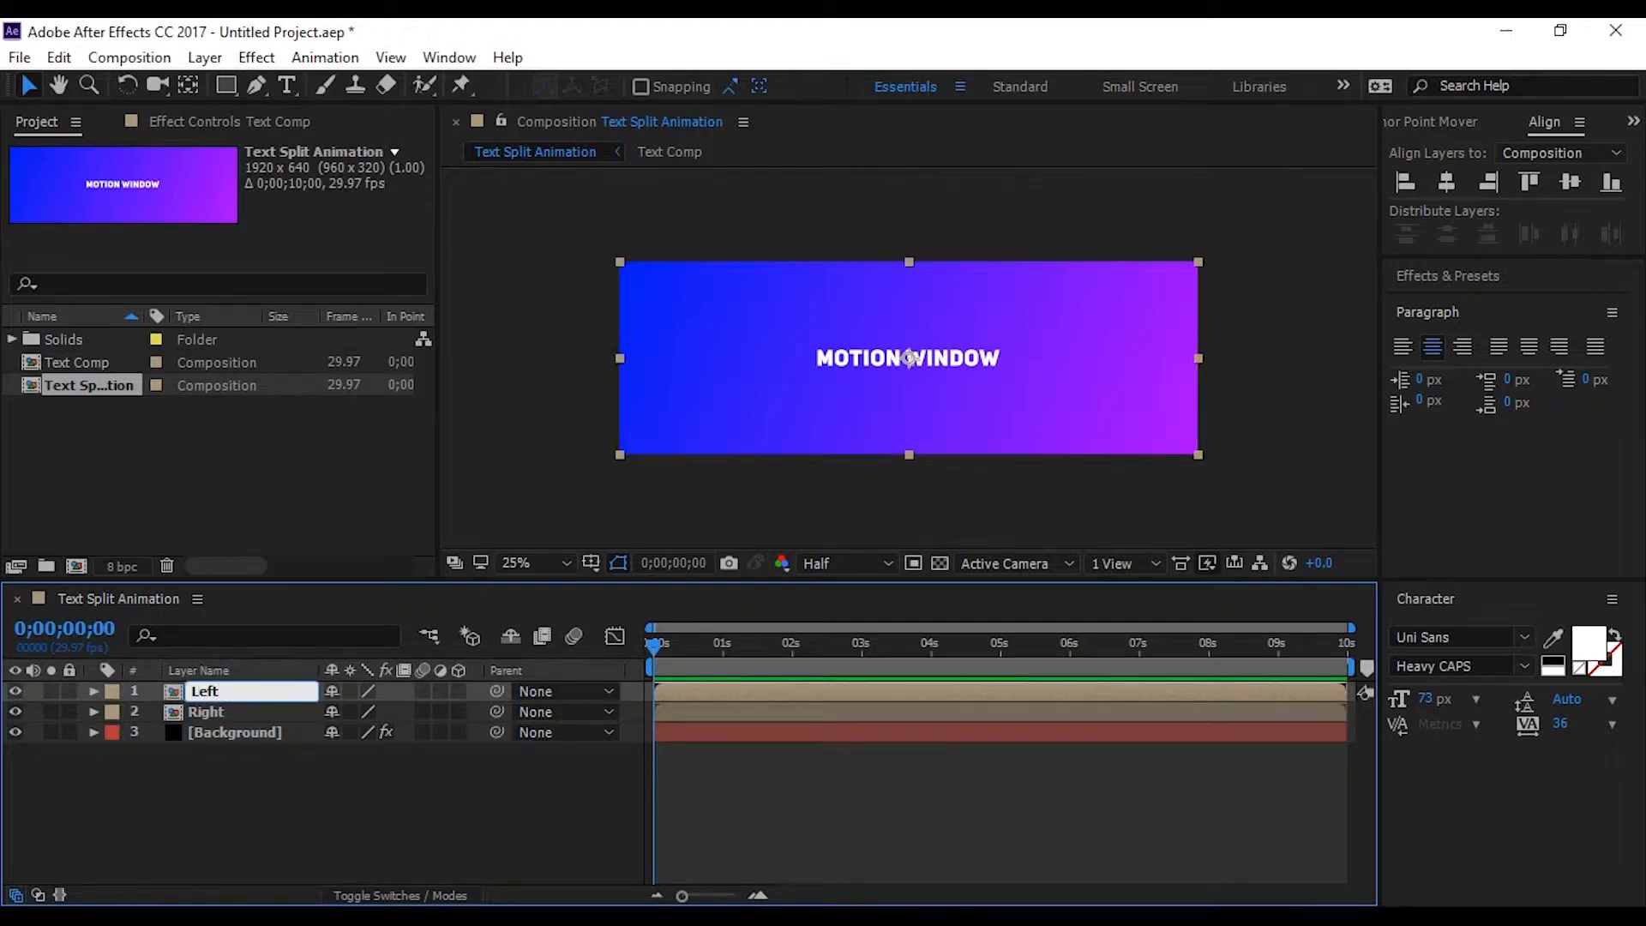
pyautogui.click(260, 784)
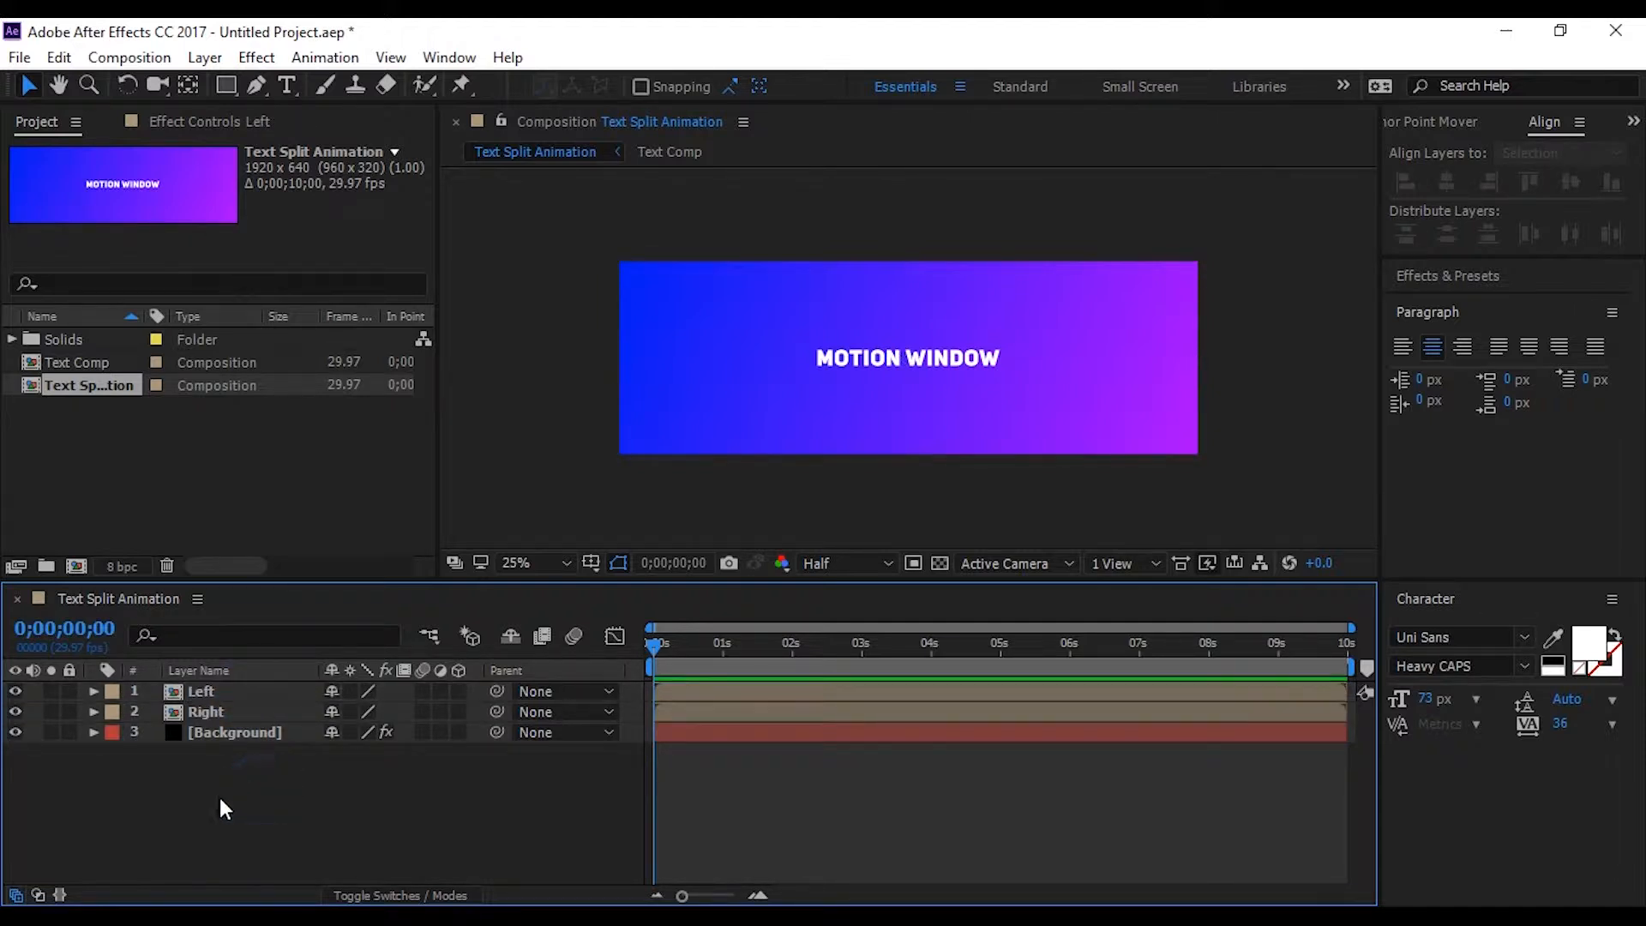
# Hide the Left layer and draw a closed four-point Pen mask around the word WINDOW on the Right layer
pyautogui.click(16, 691)
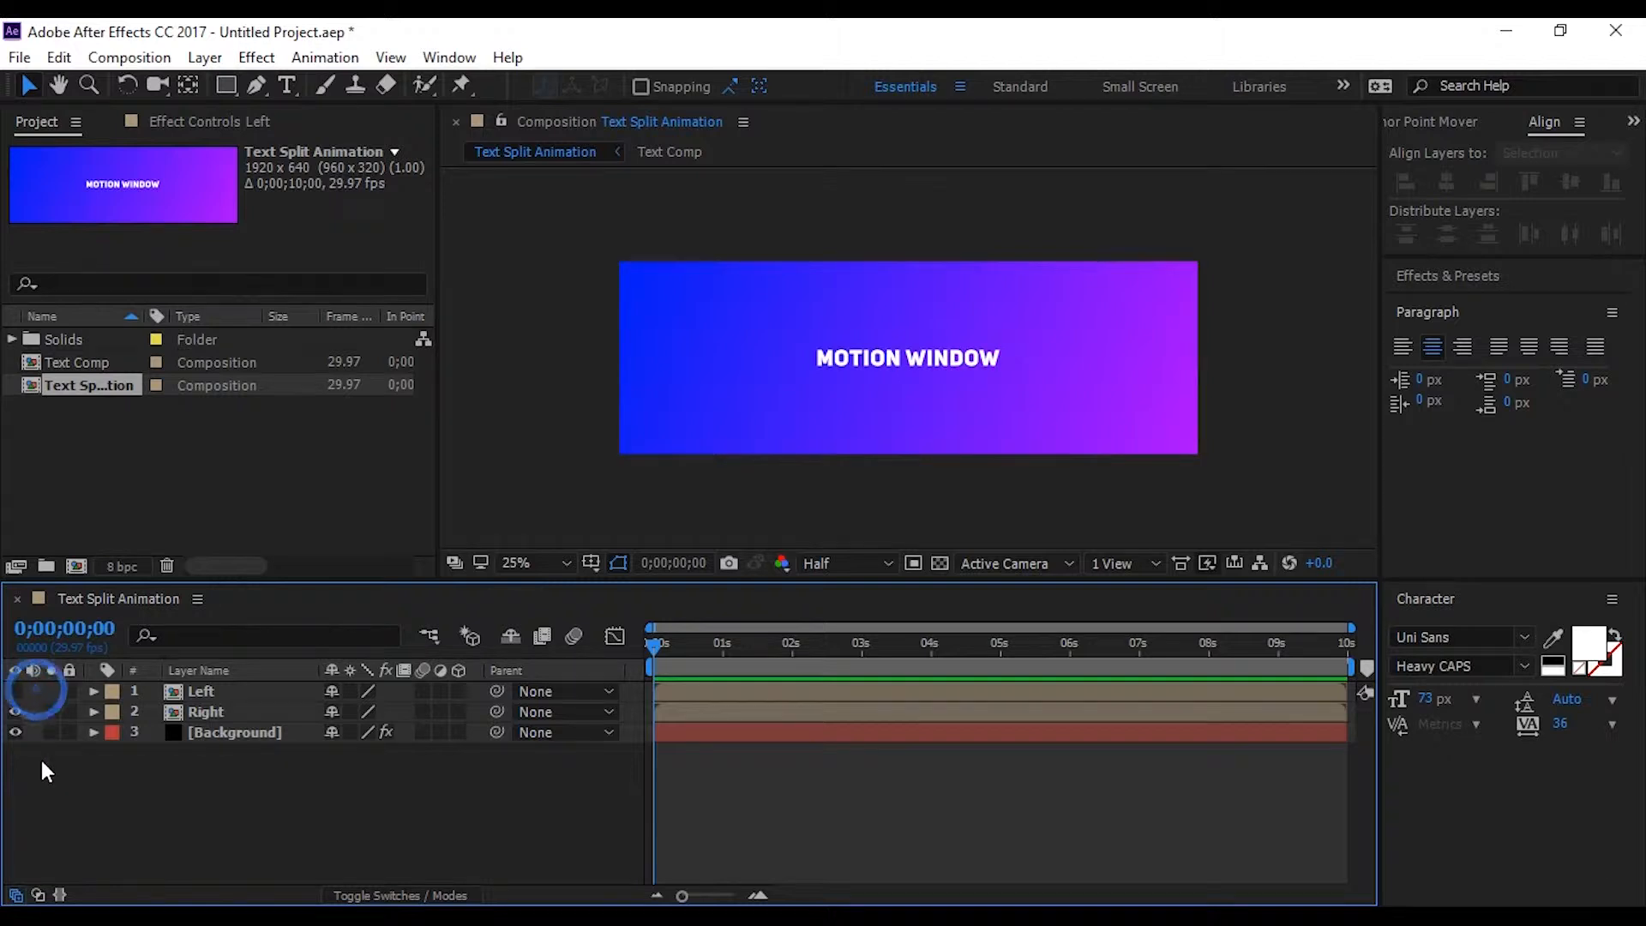
pyautogui.click(237, 712)
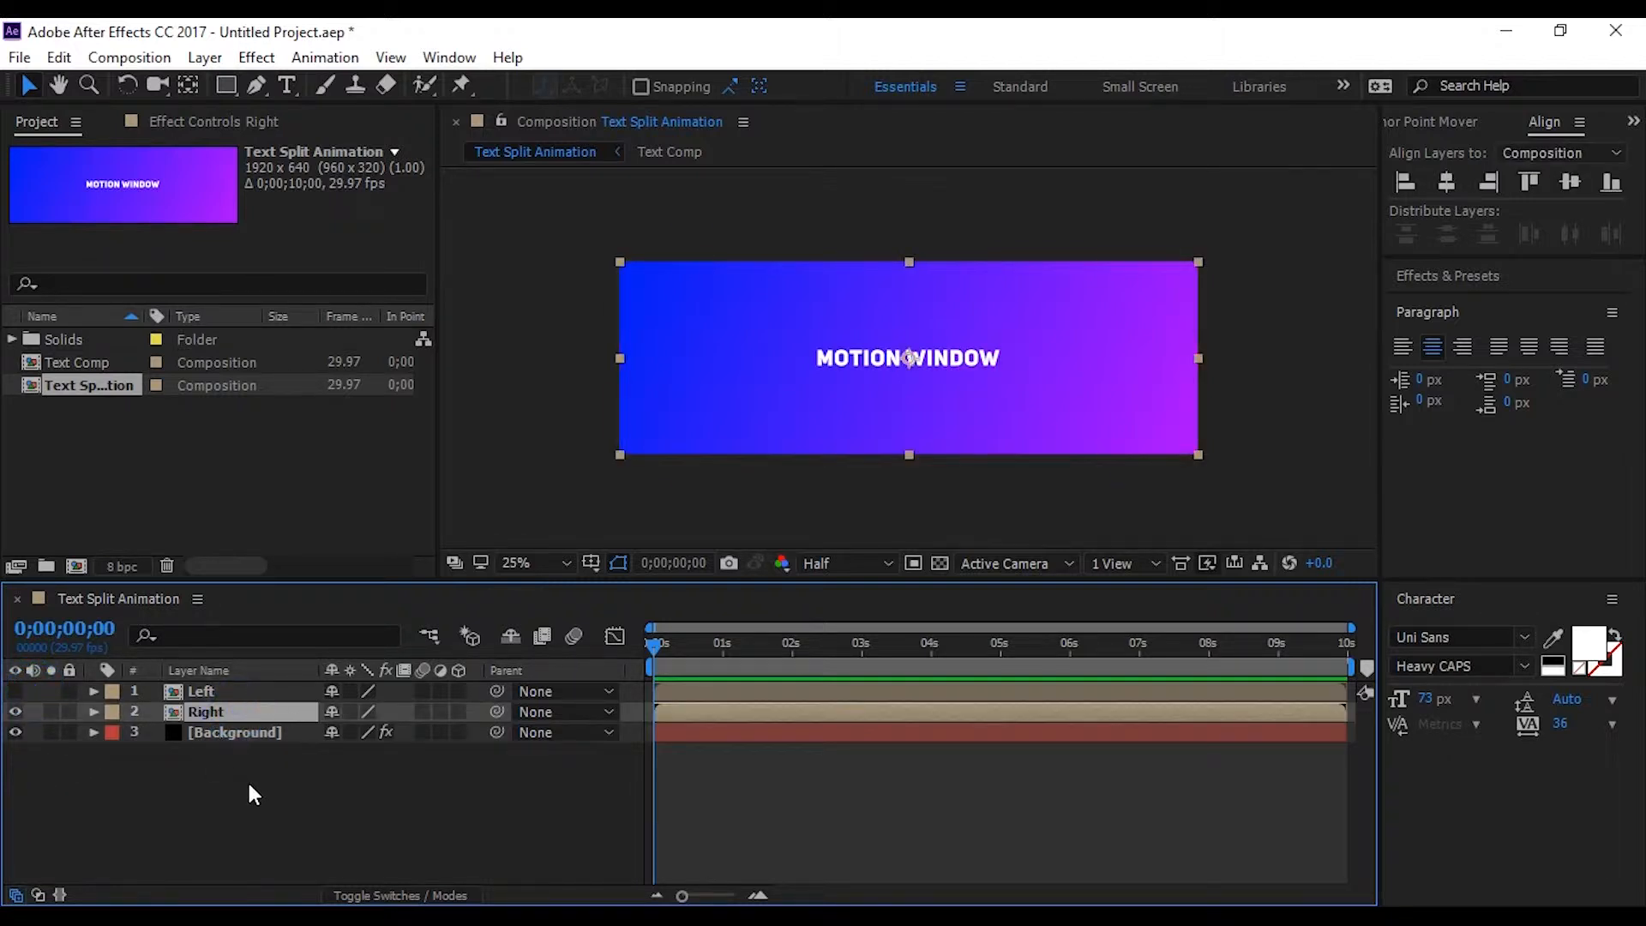
pyautogui.scroll(2, 909, 400)
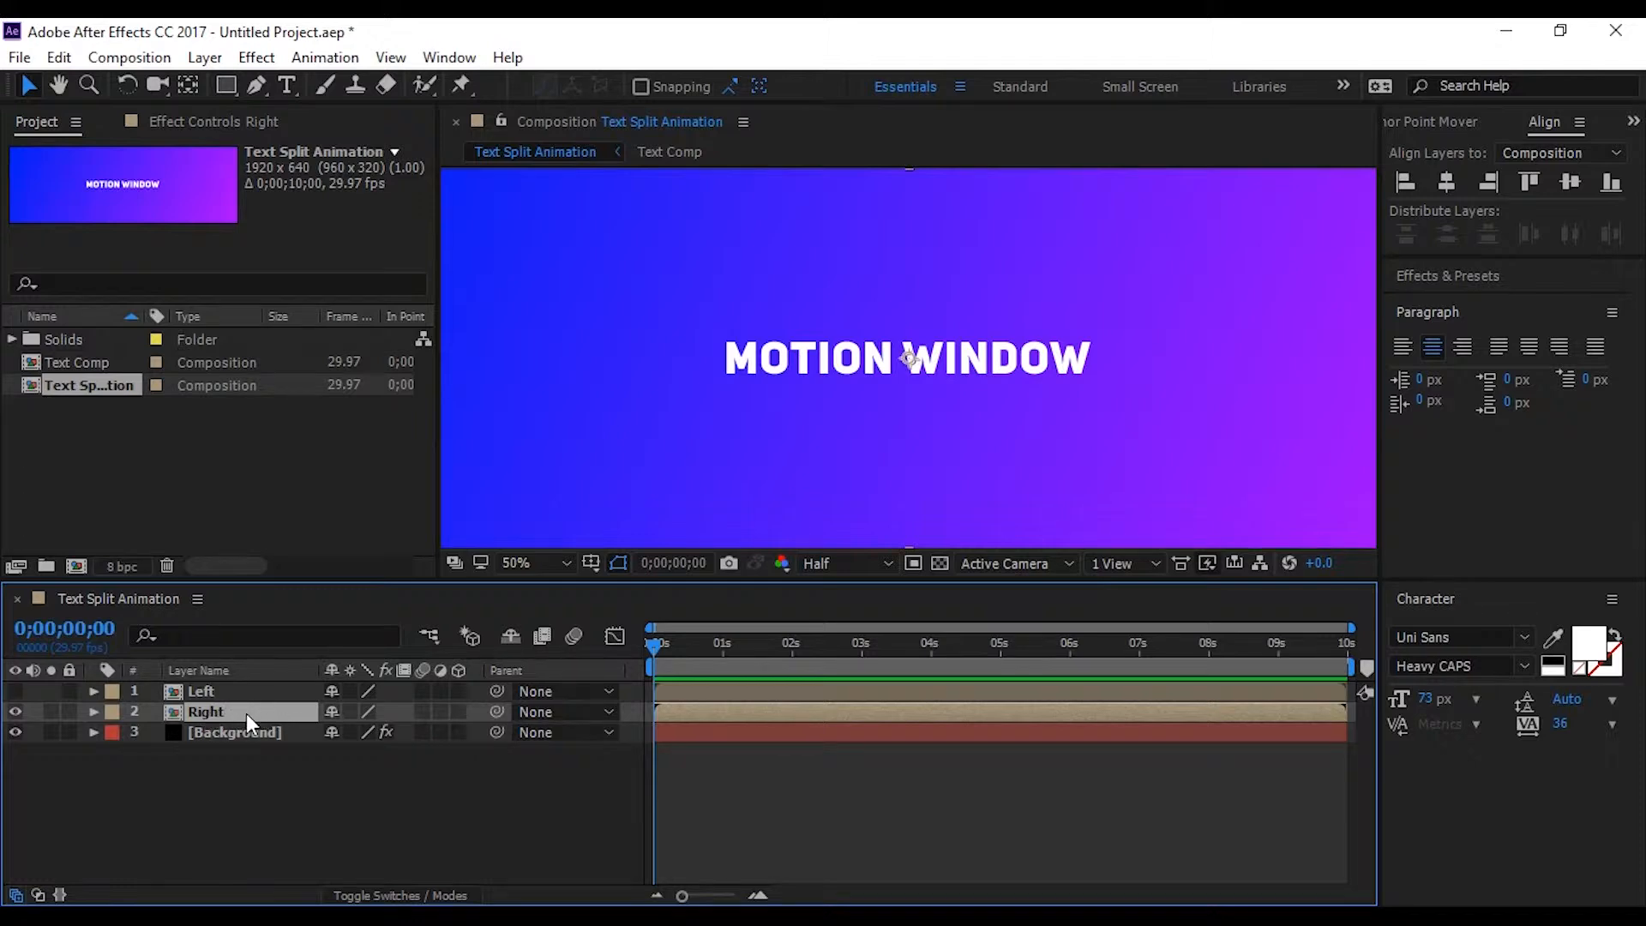
pyautogui.click(258, 86)
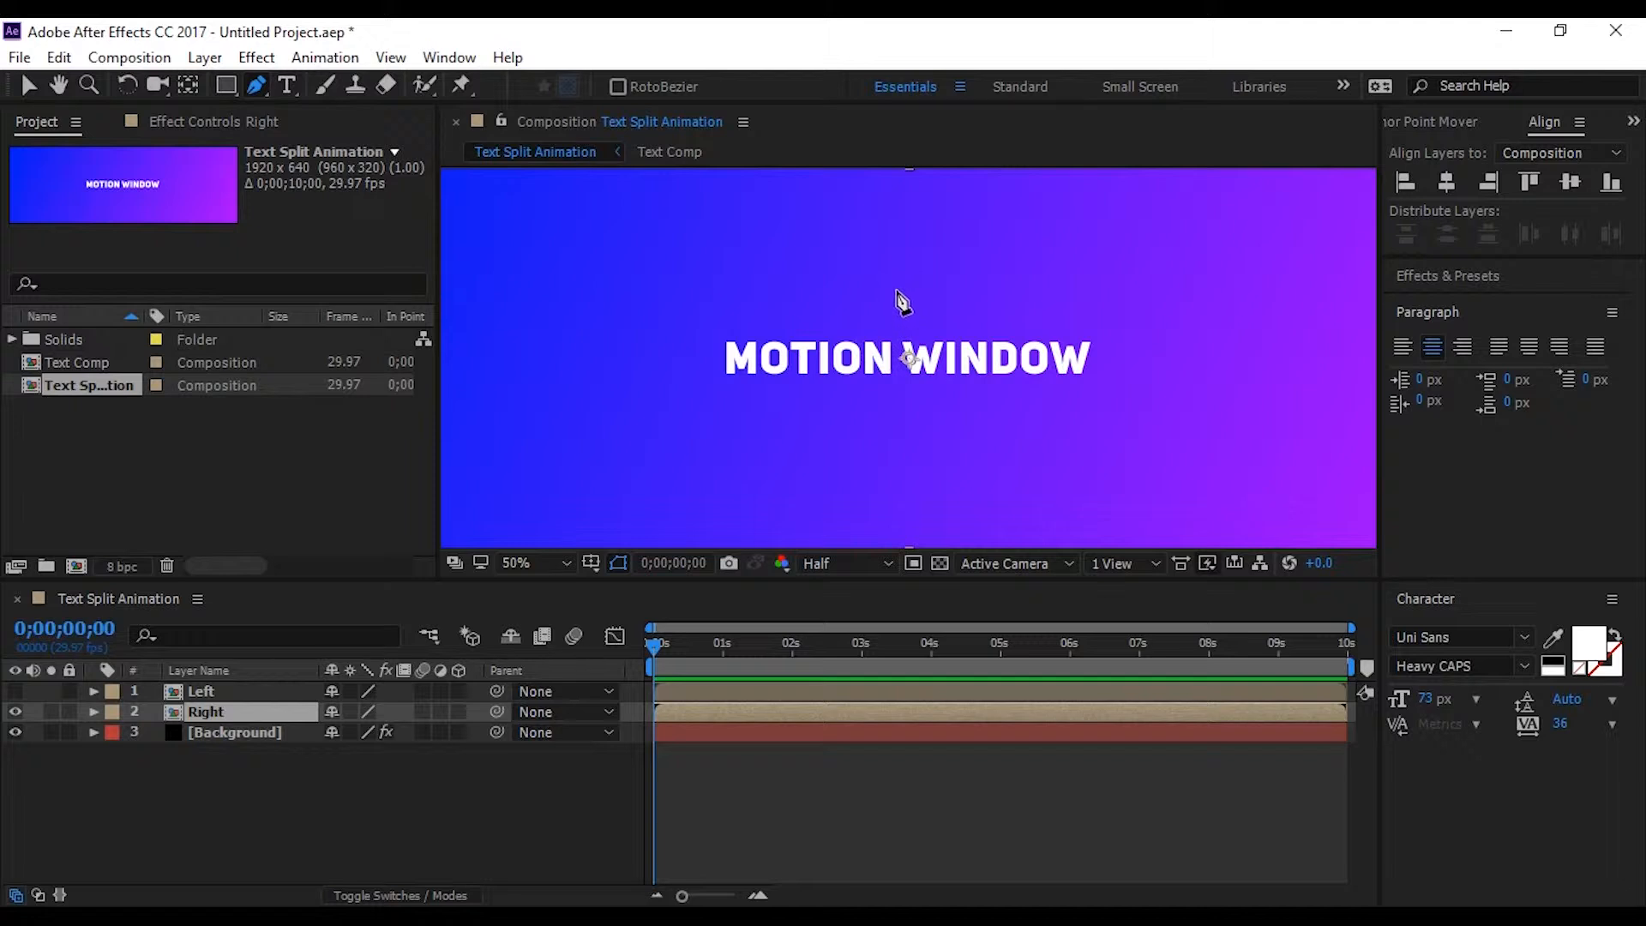
pyautogui.click(894, 290)
pyautogui.click(901, 405)
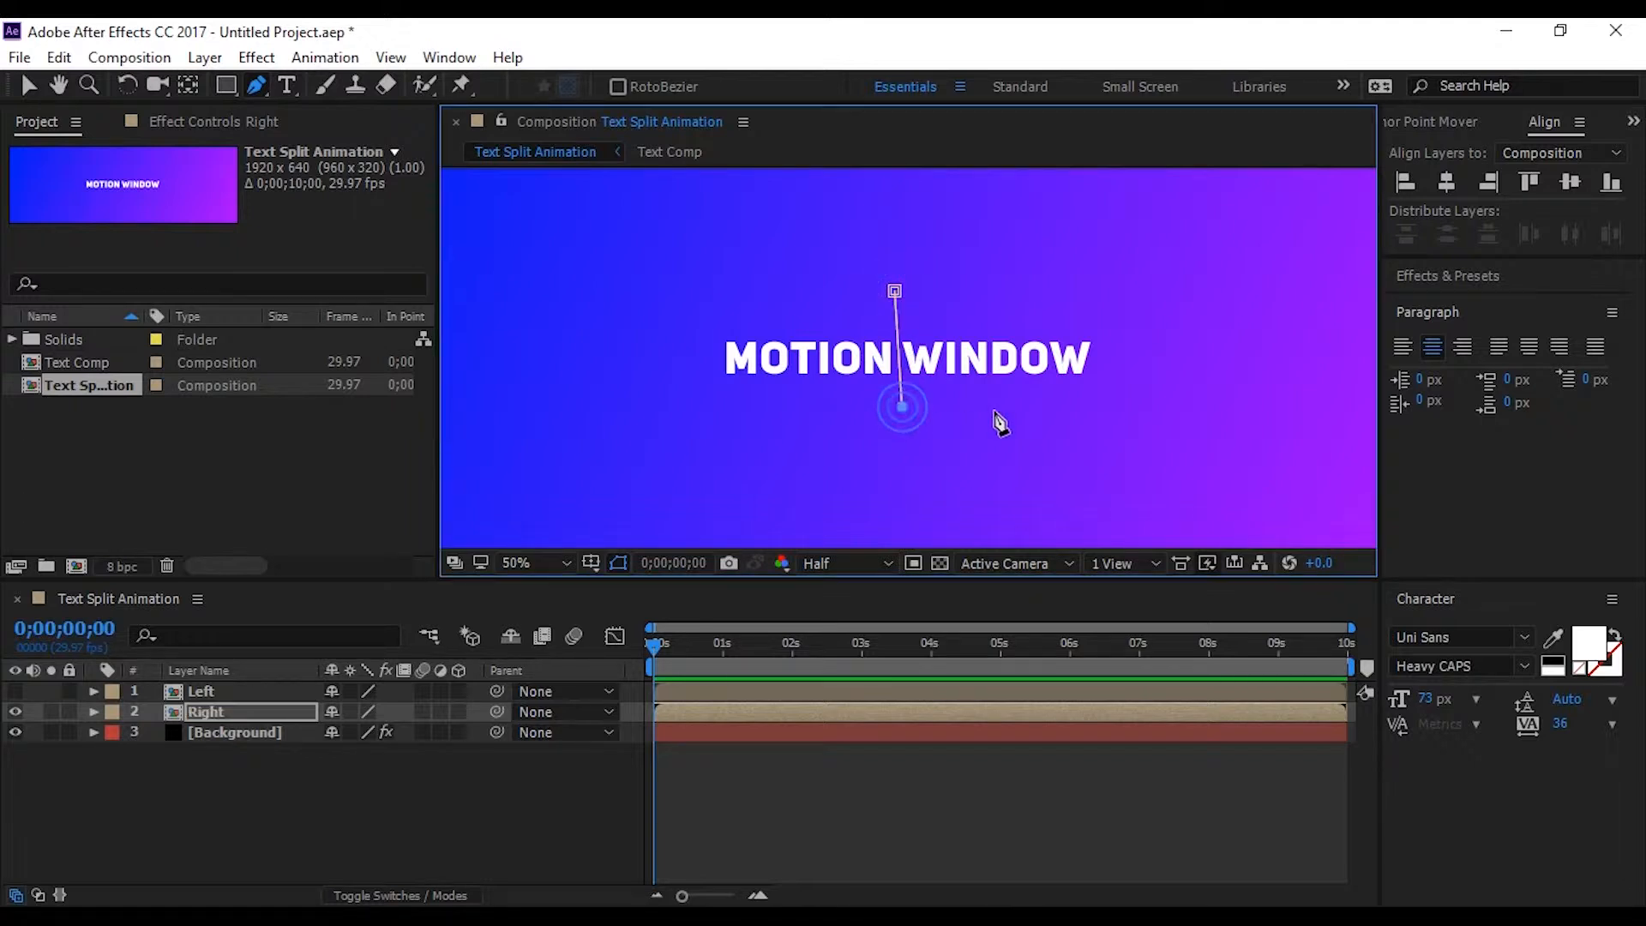
pyautogui.click(1126, 388)
pyautogui.click(1119, 284)
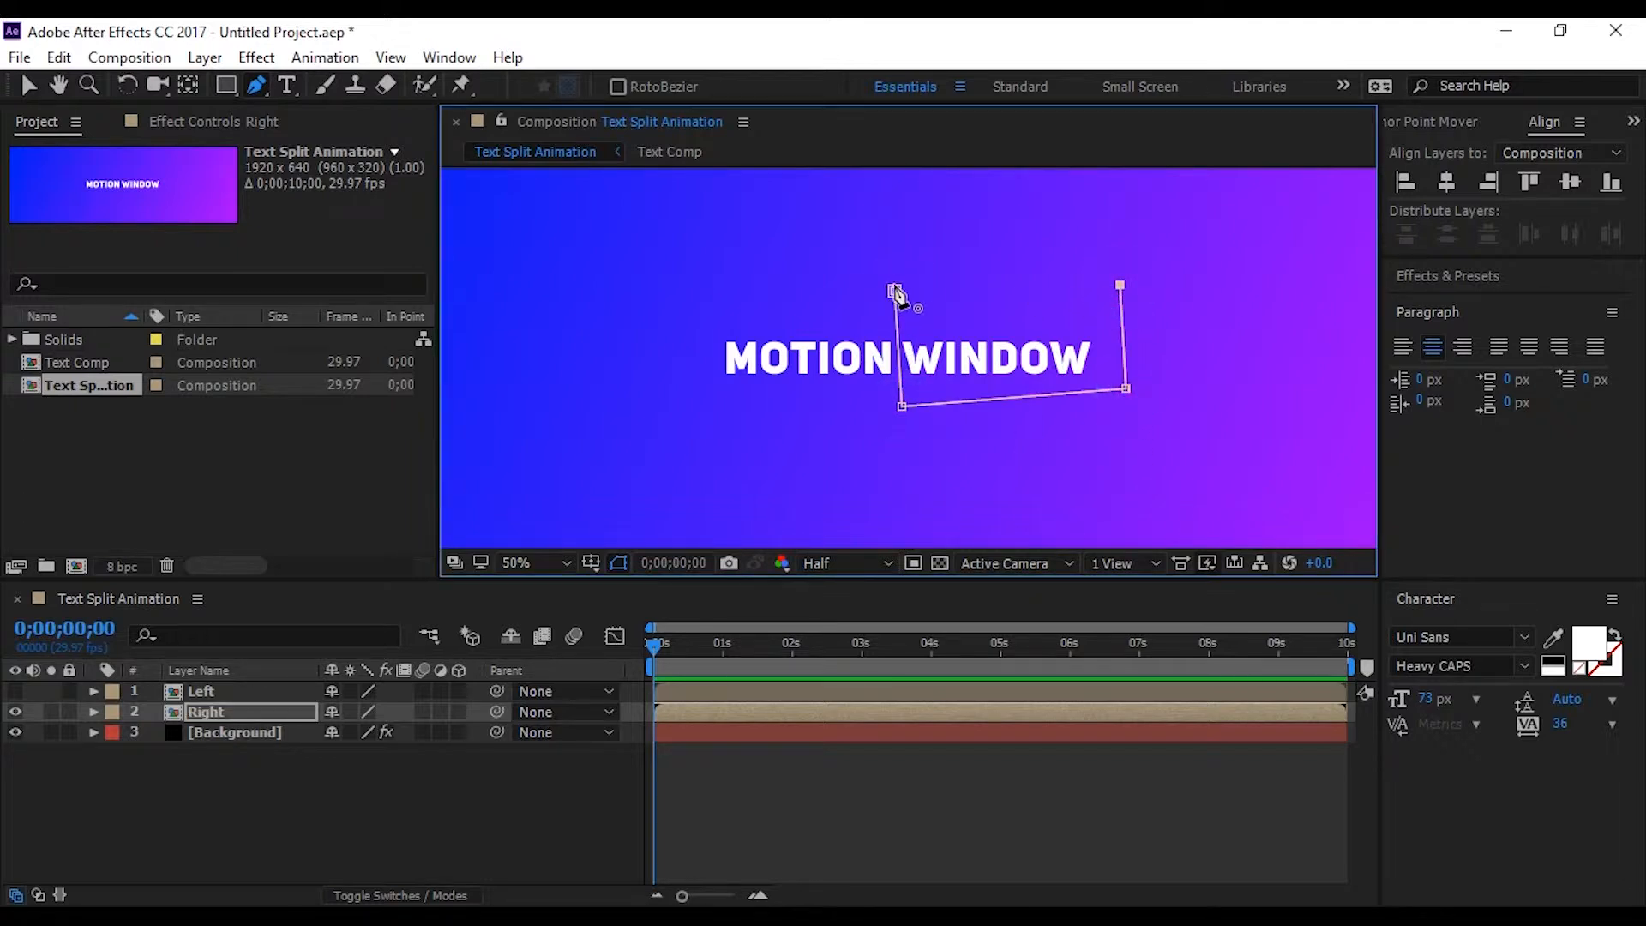
pyautogui.click(894, 290)
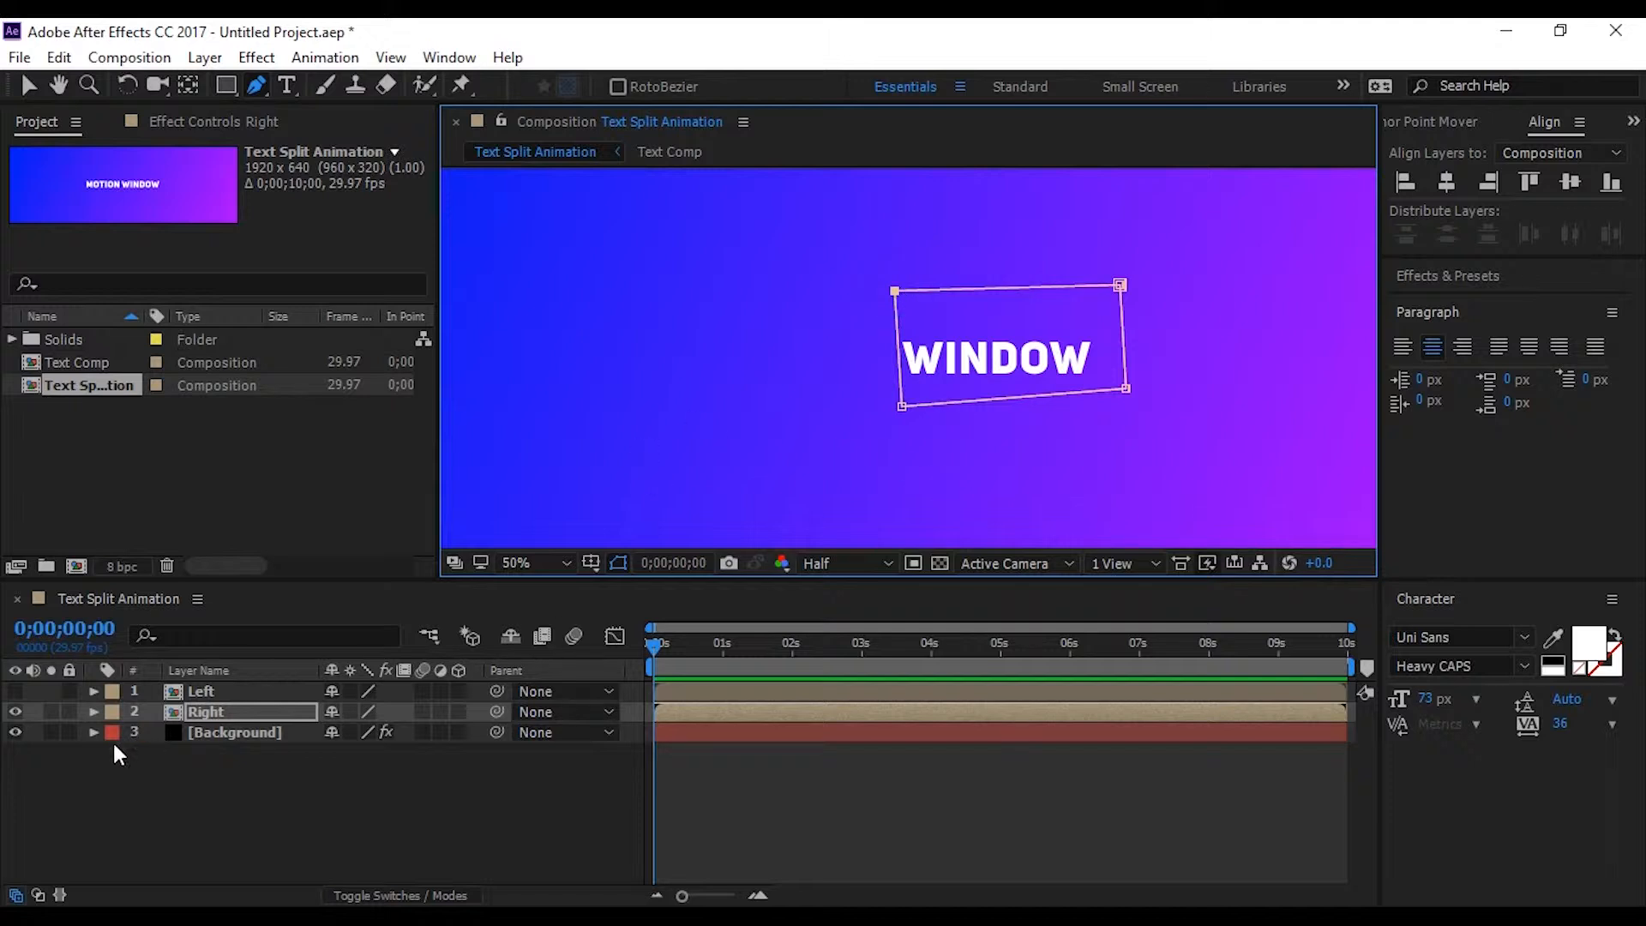
# Hide the Right layer, show the Left layer, and draw a closed four-point Pen mask around the word MOTION on it
pyautogui.click(15, 714)
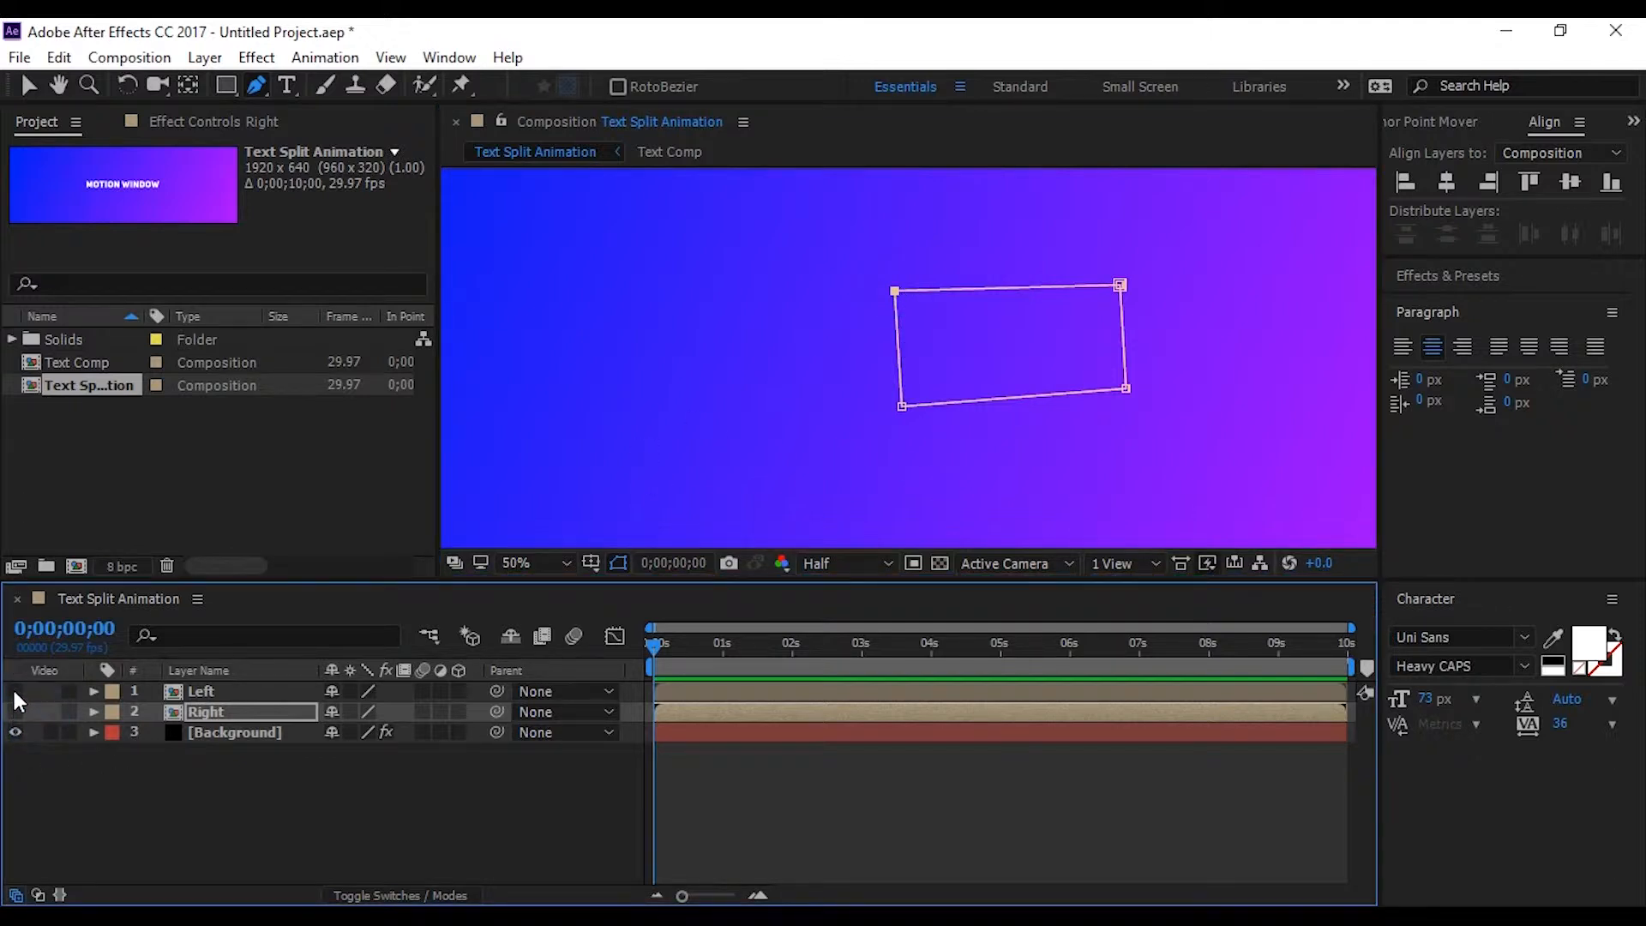
pyautogui.click(15, 691)
pyautogui.click(226, 693)
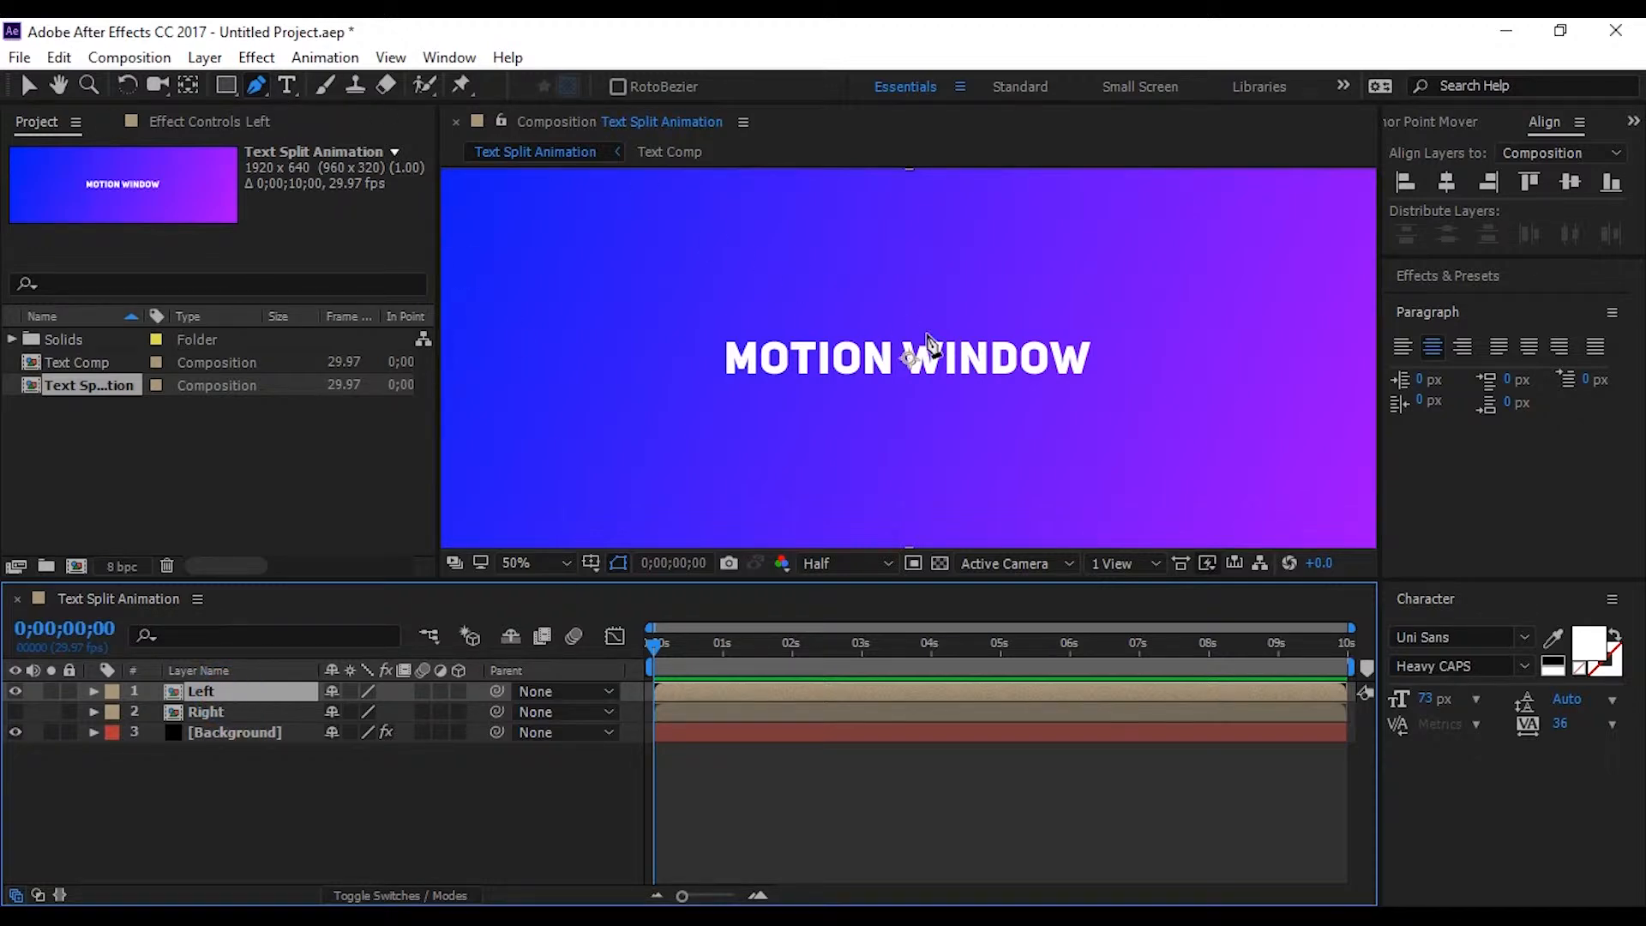
pyautogui.click(890, 299)
pyautogui.click(898, 398)
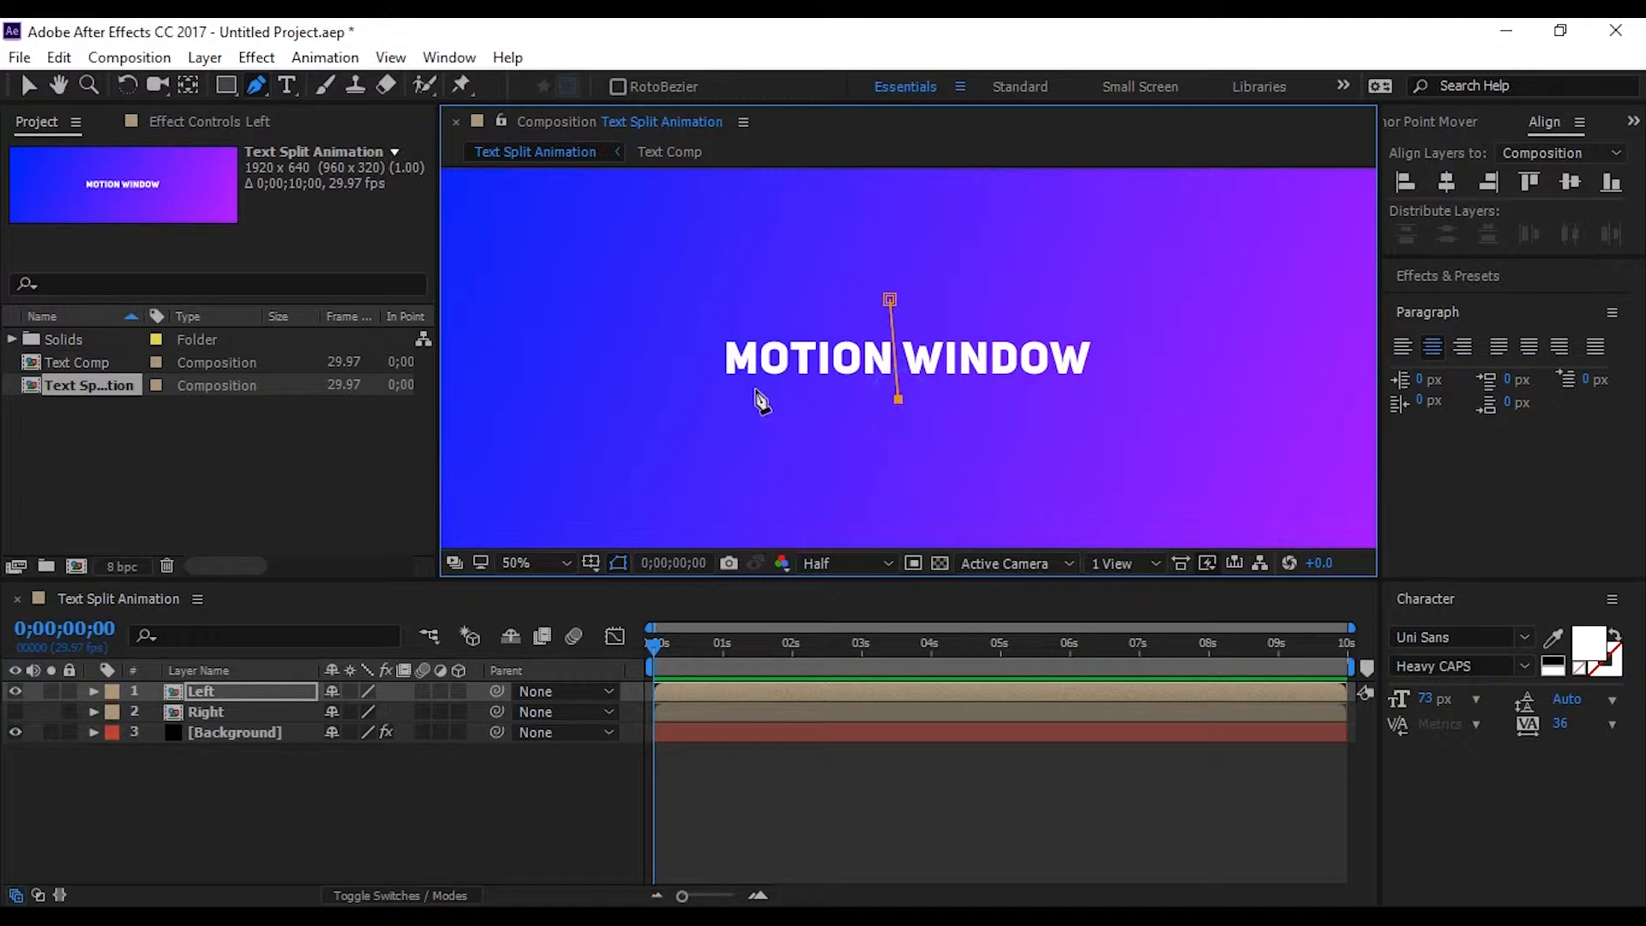
pyautogui.click(702, 401)
pyautogui.click(704, 316)
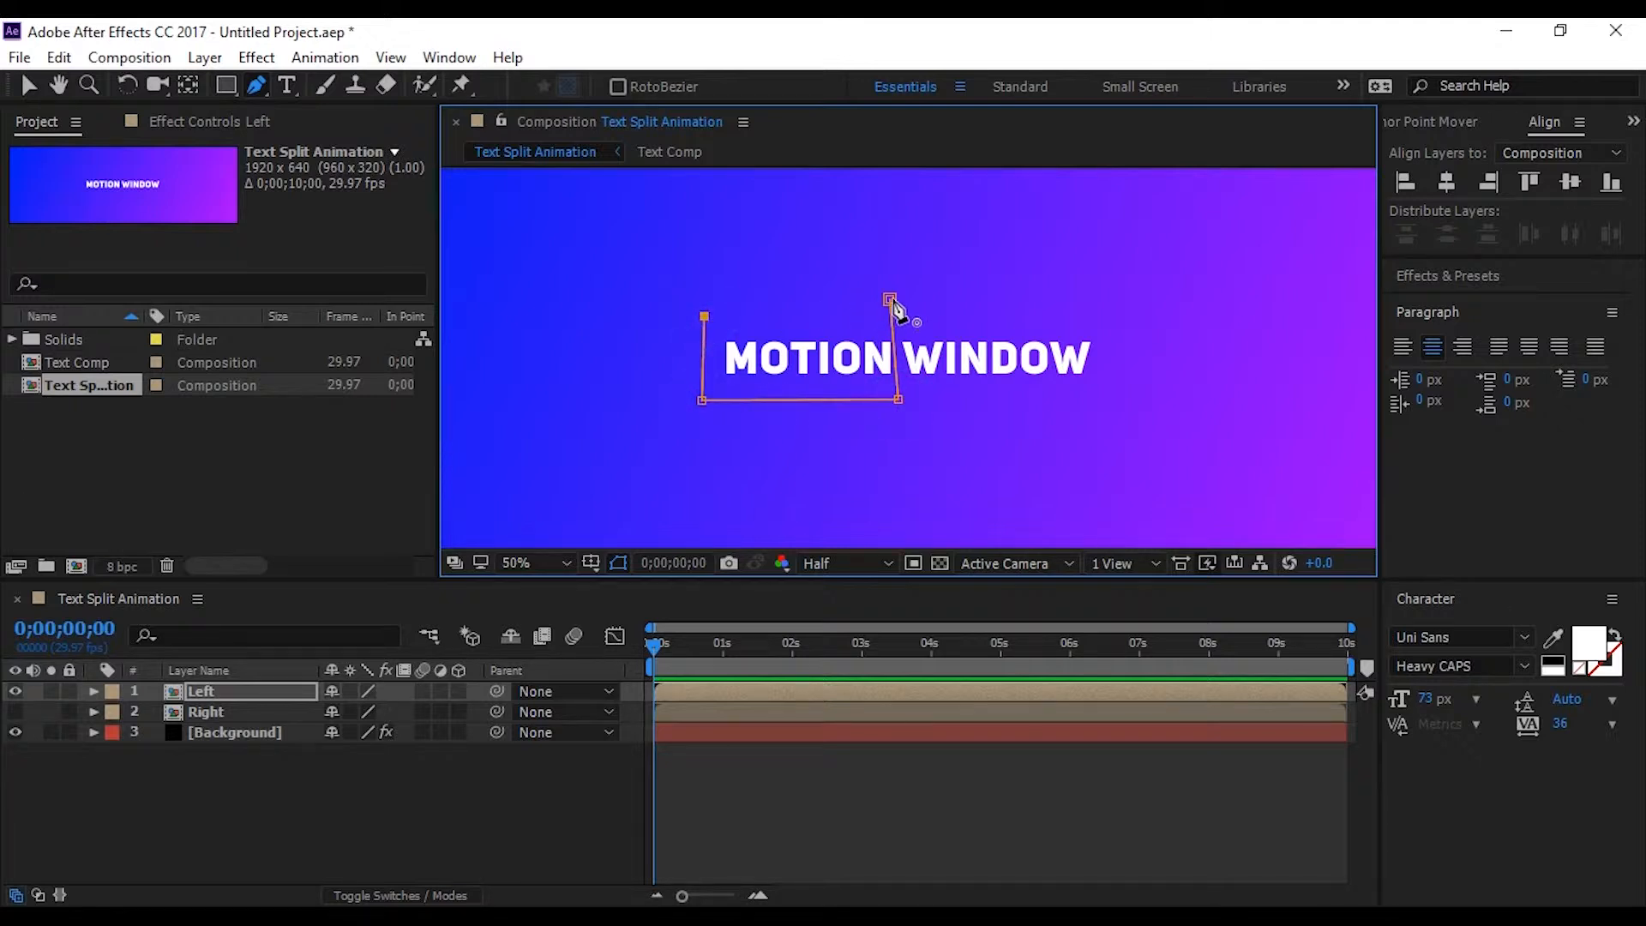
pyautogui.click(889, 299)
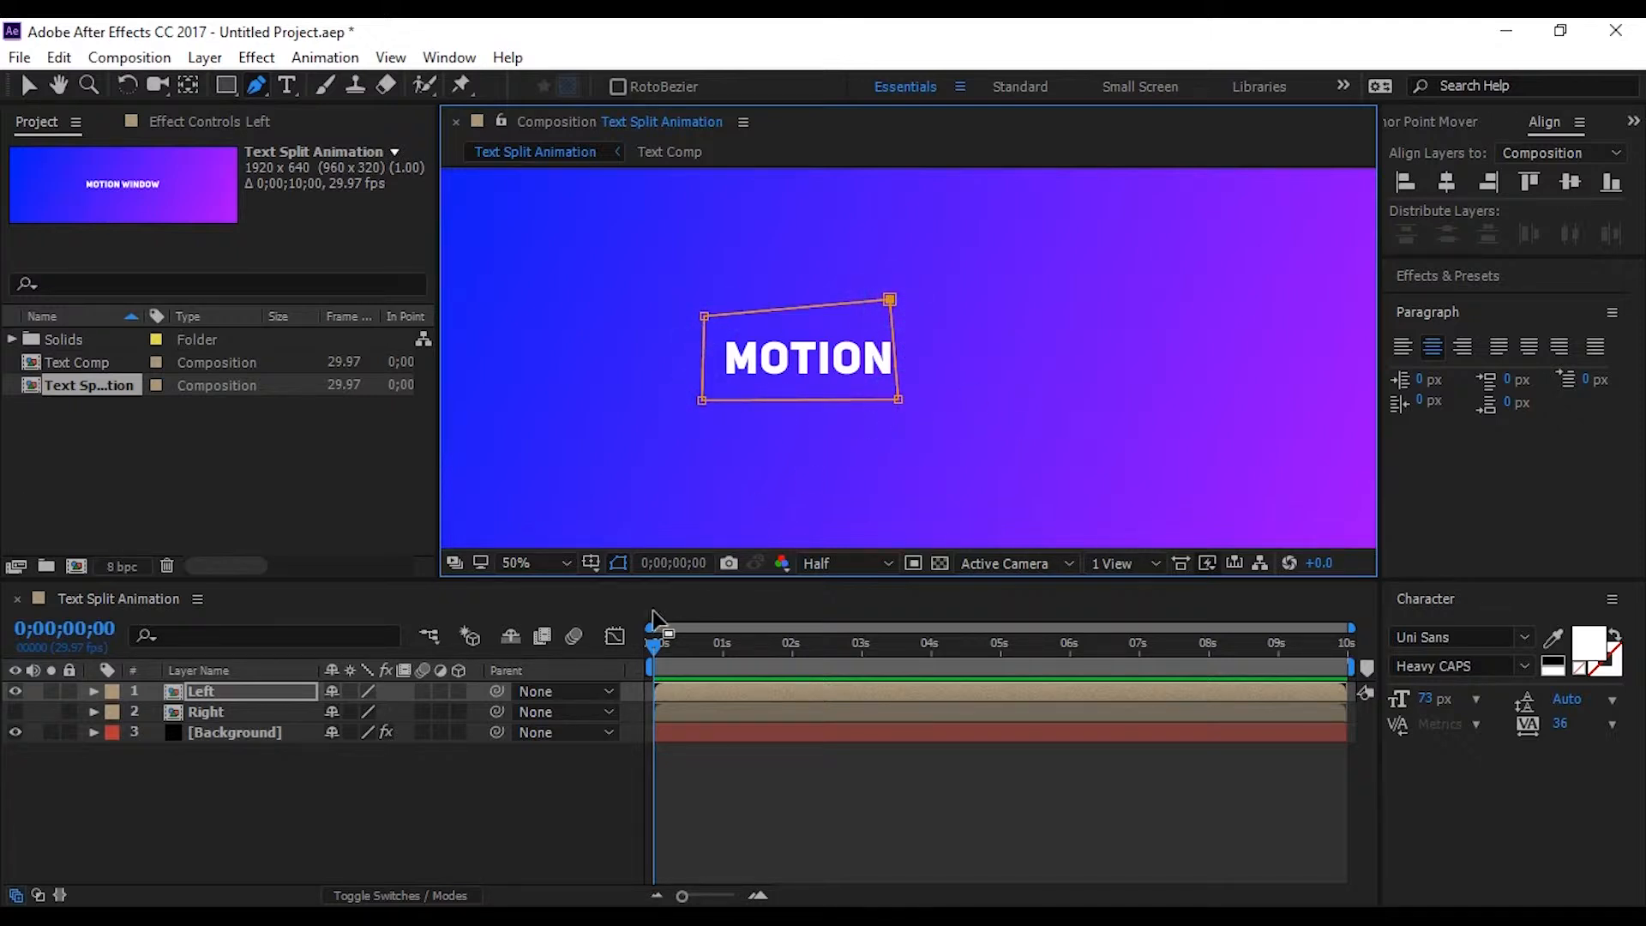
pyautogui.click(316, 844)
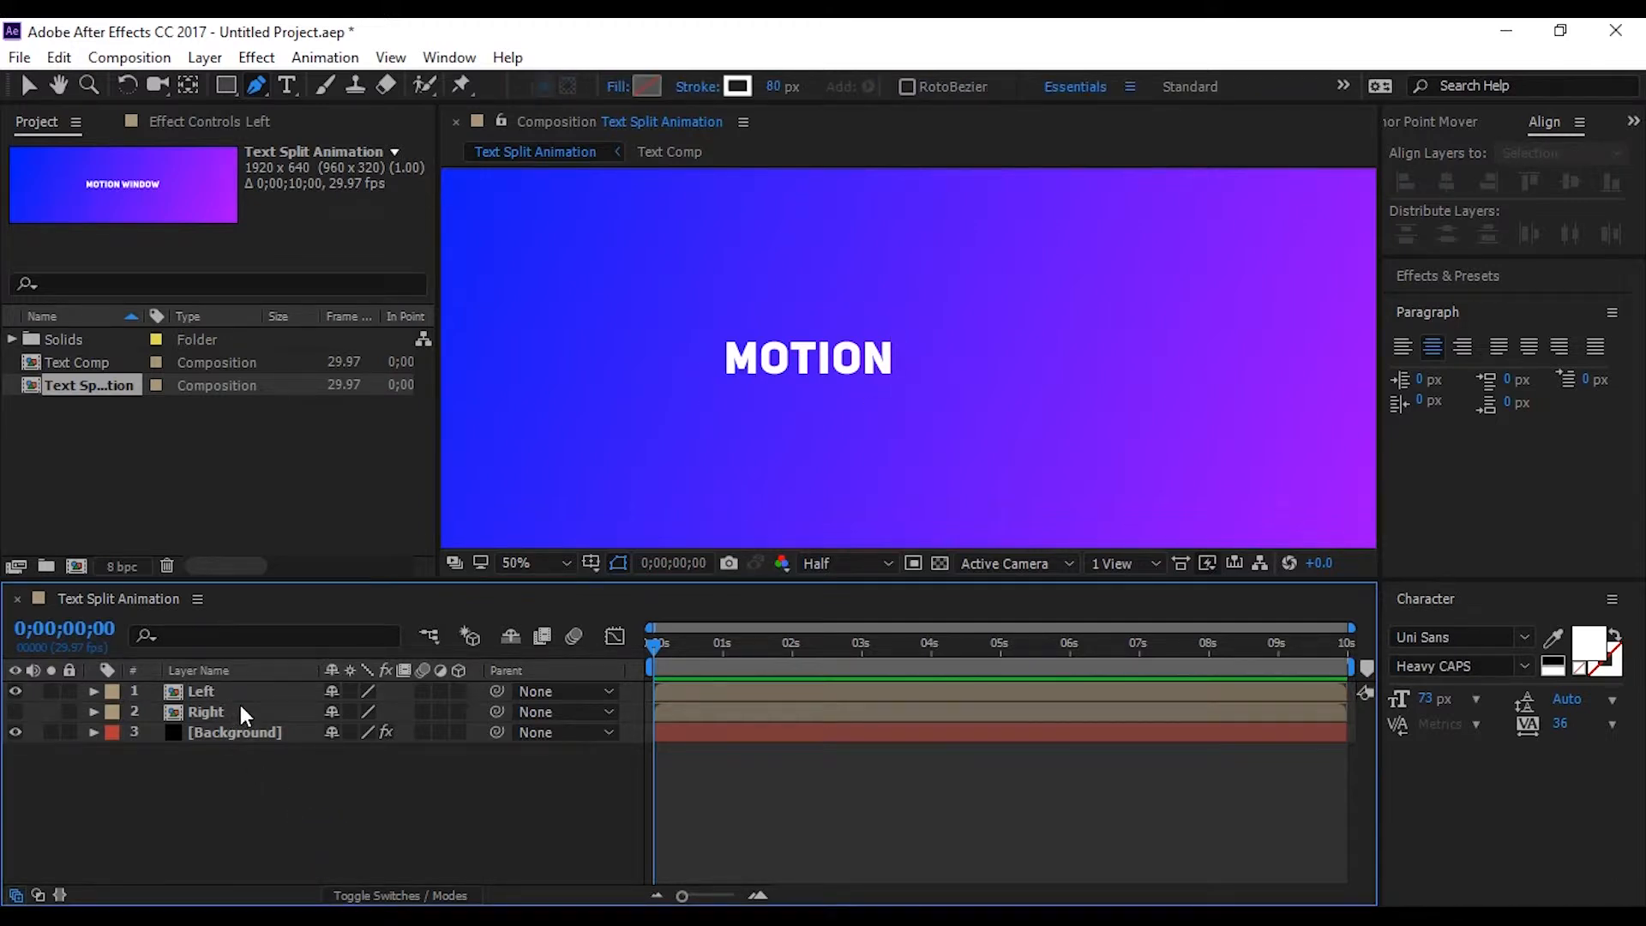
# With no layer selected, activate the Rectangle tool and set its stroke to None
pyautogui.click(232, 818)
pyautogui.click(219, 84)
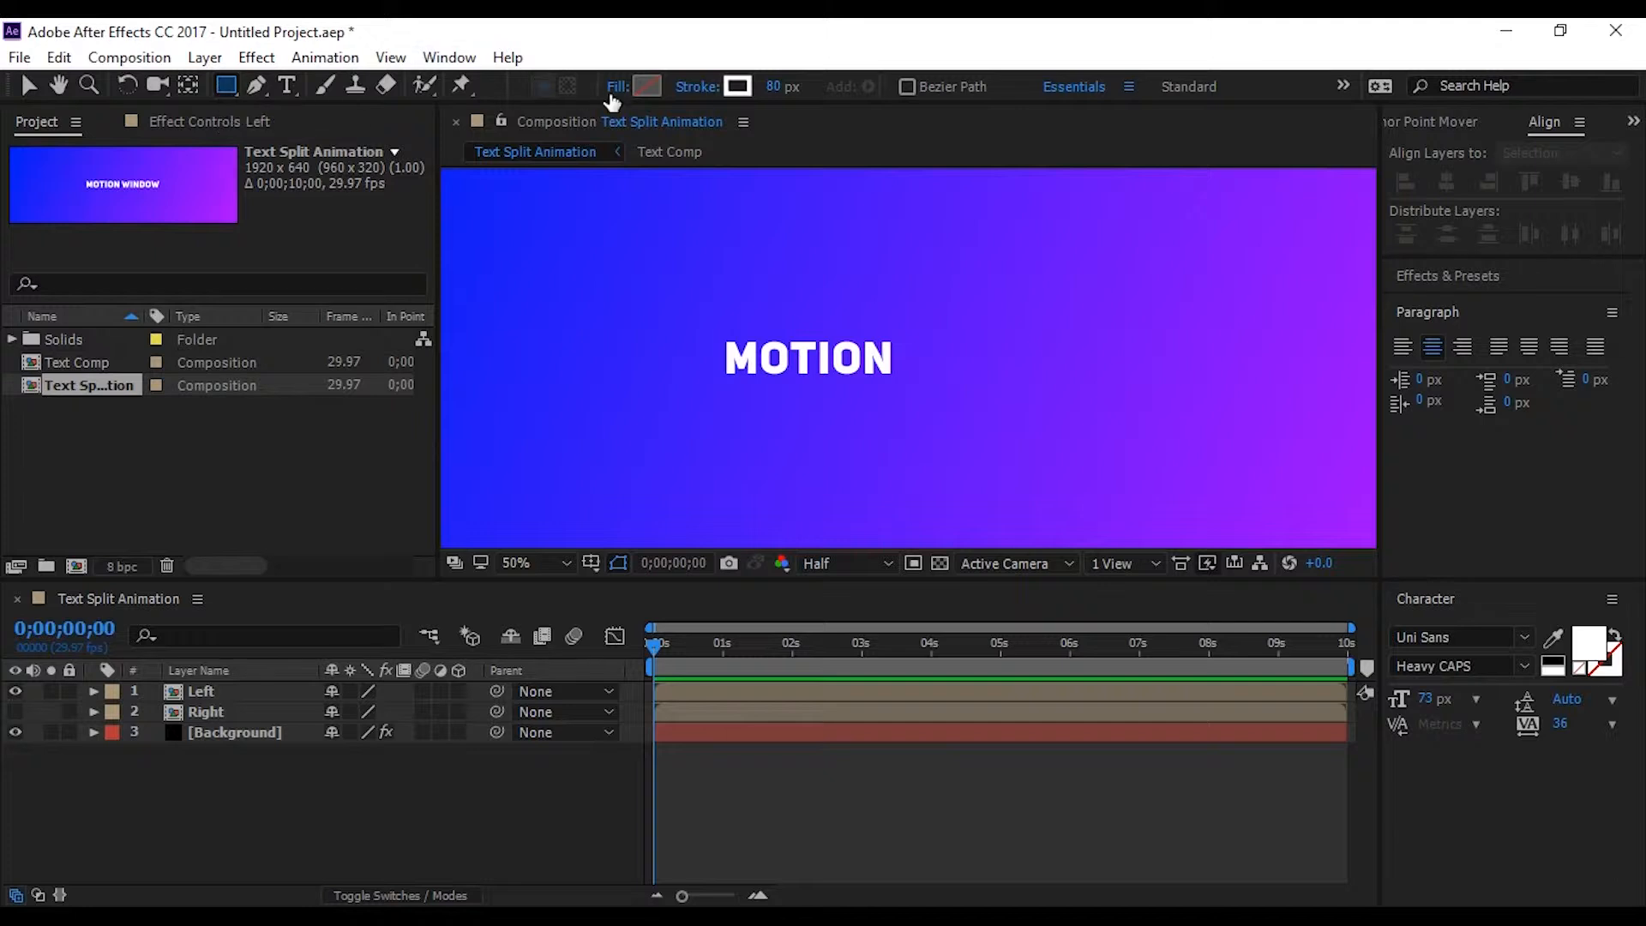
pyautogui.click(691, 87)
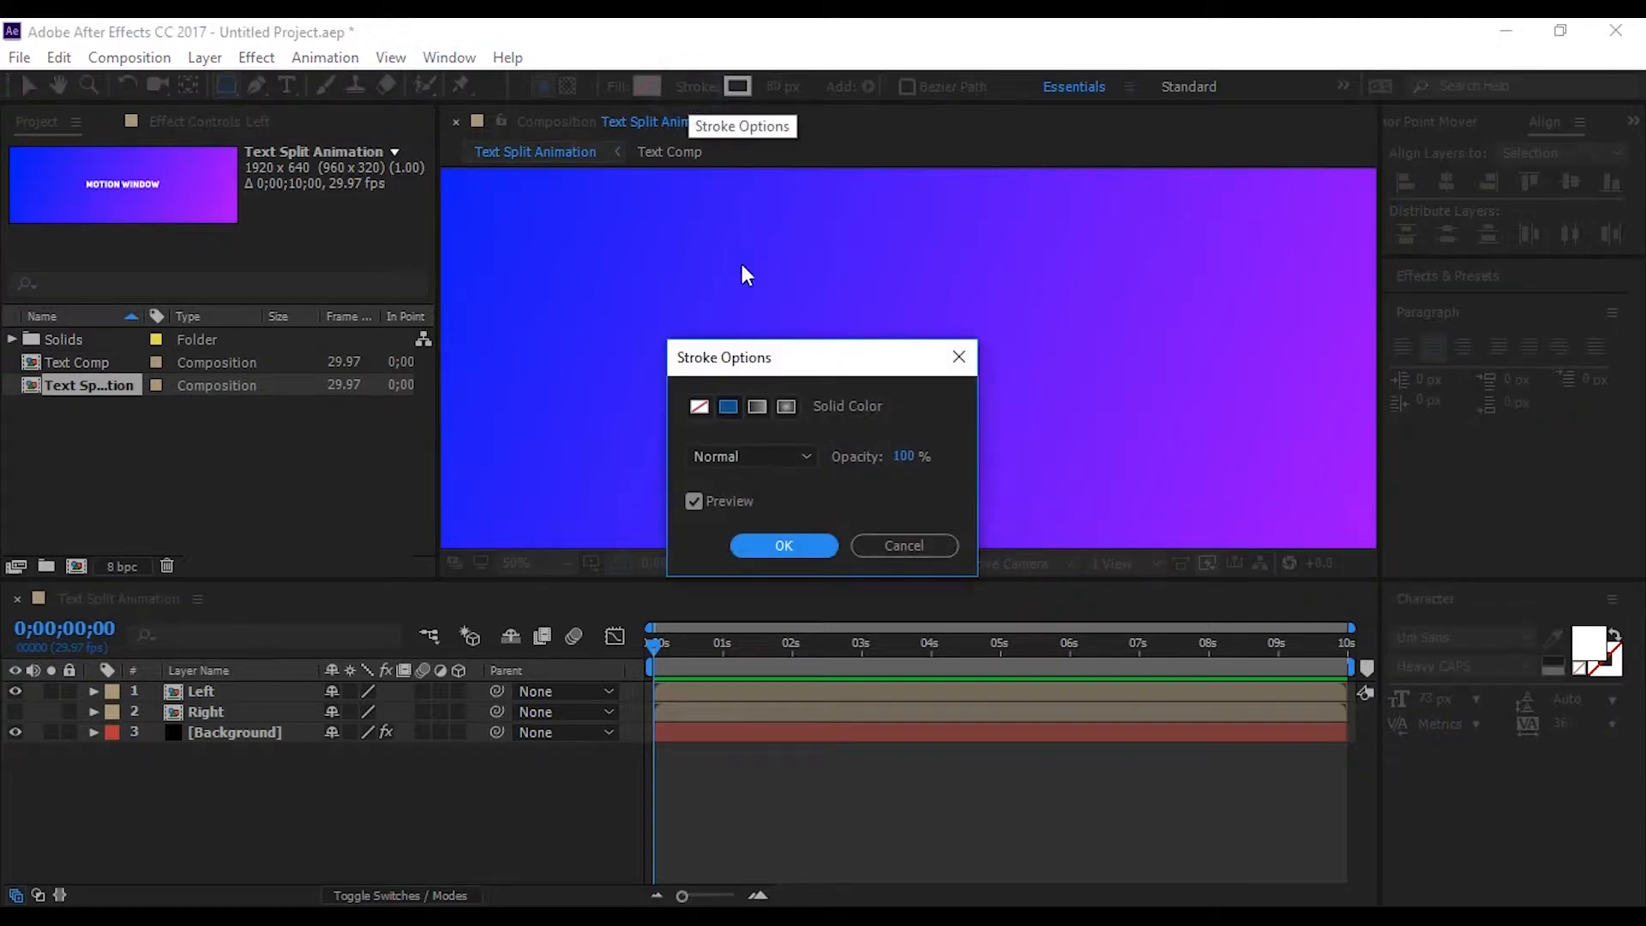
pyautogui.click(700, 410)
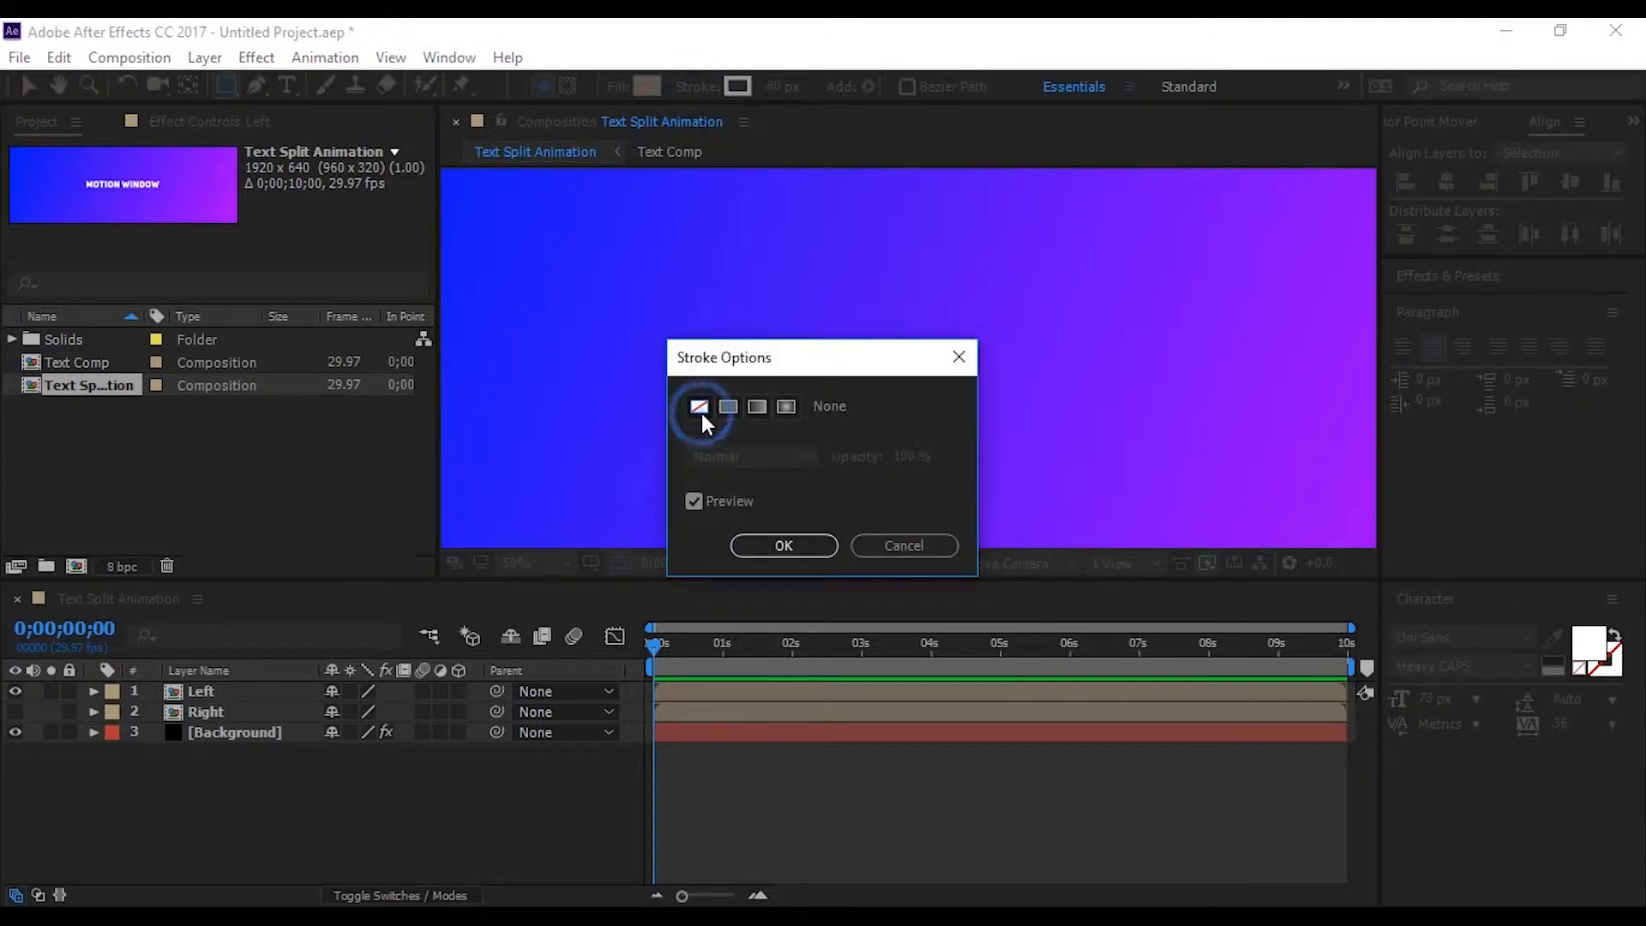
pyautogui.click(771, 542)
# Set the Rectangle tool's fill to a solid color of black, 000000
pyautogui.click(617, 86)
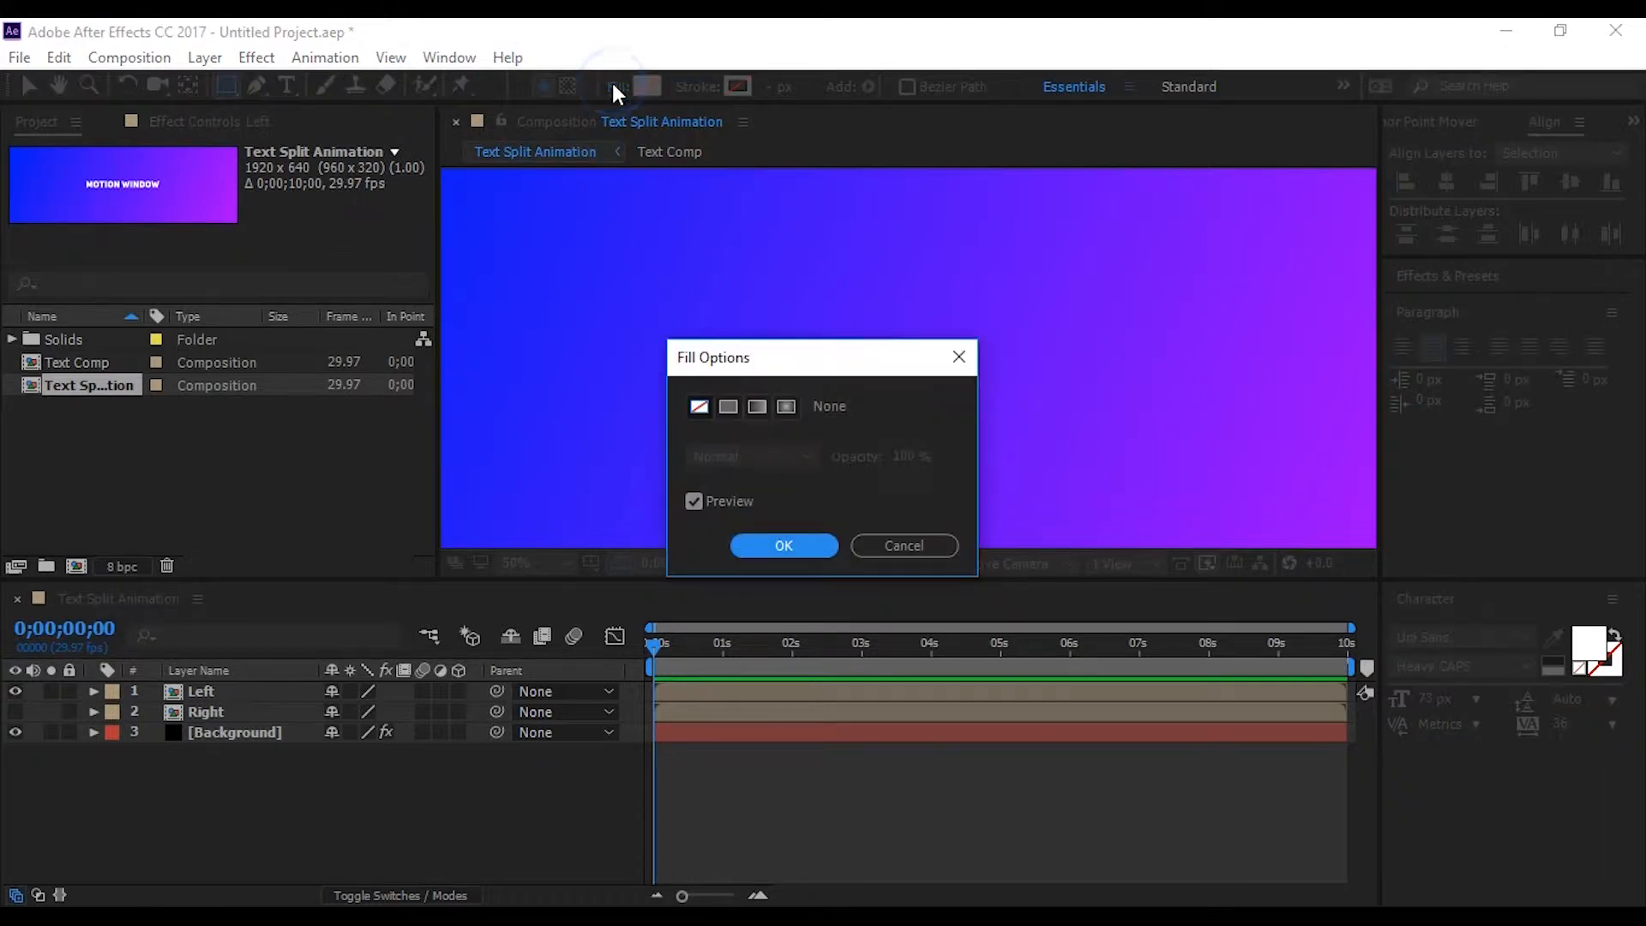
pyautogui.click(730, 410)
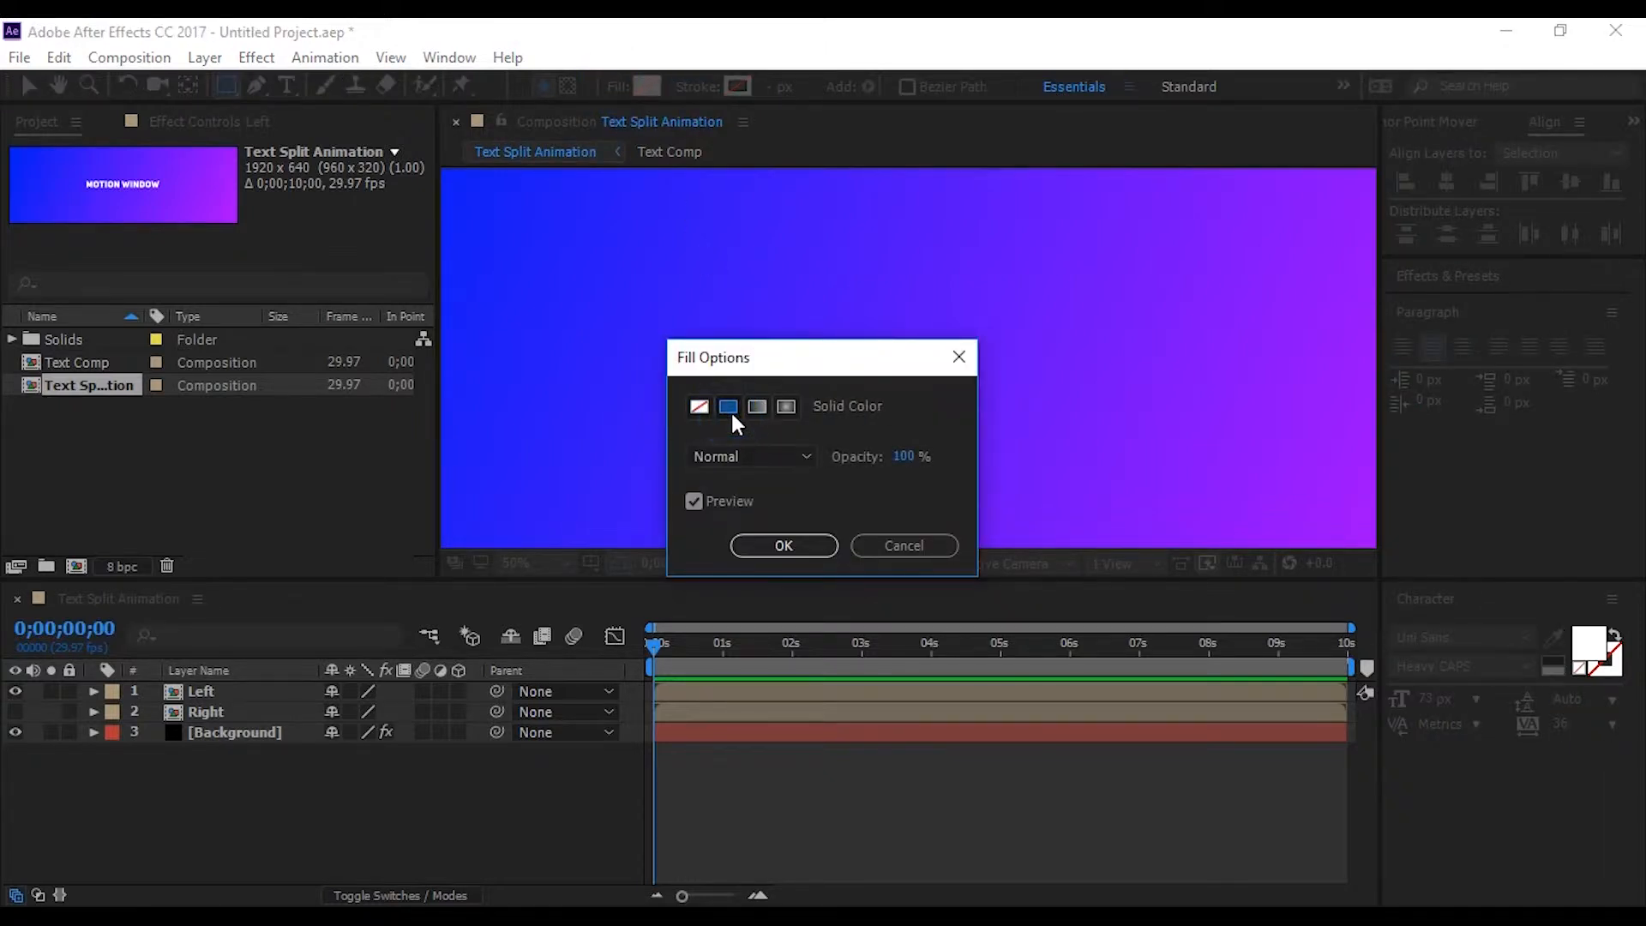
pyautogui.click(782, 547)
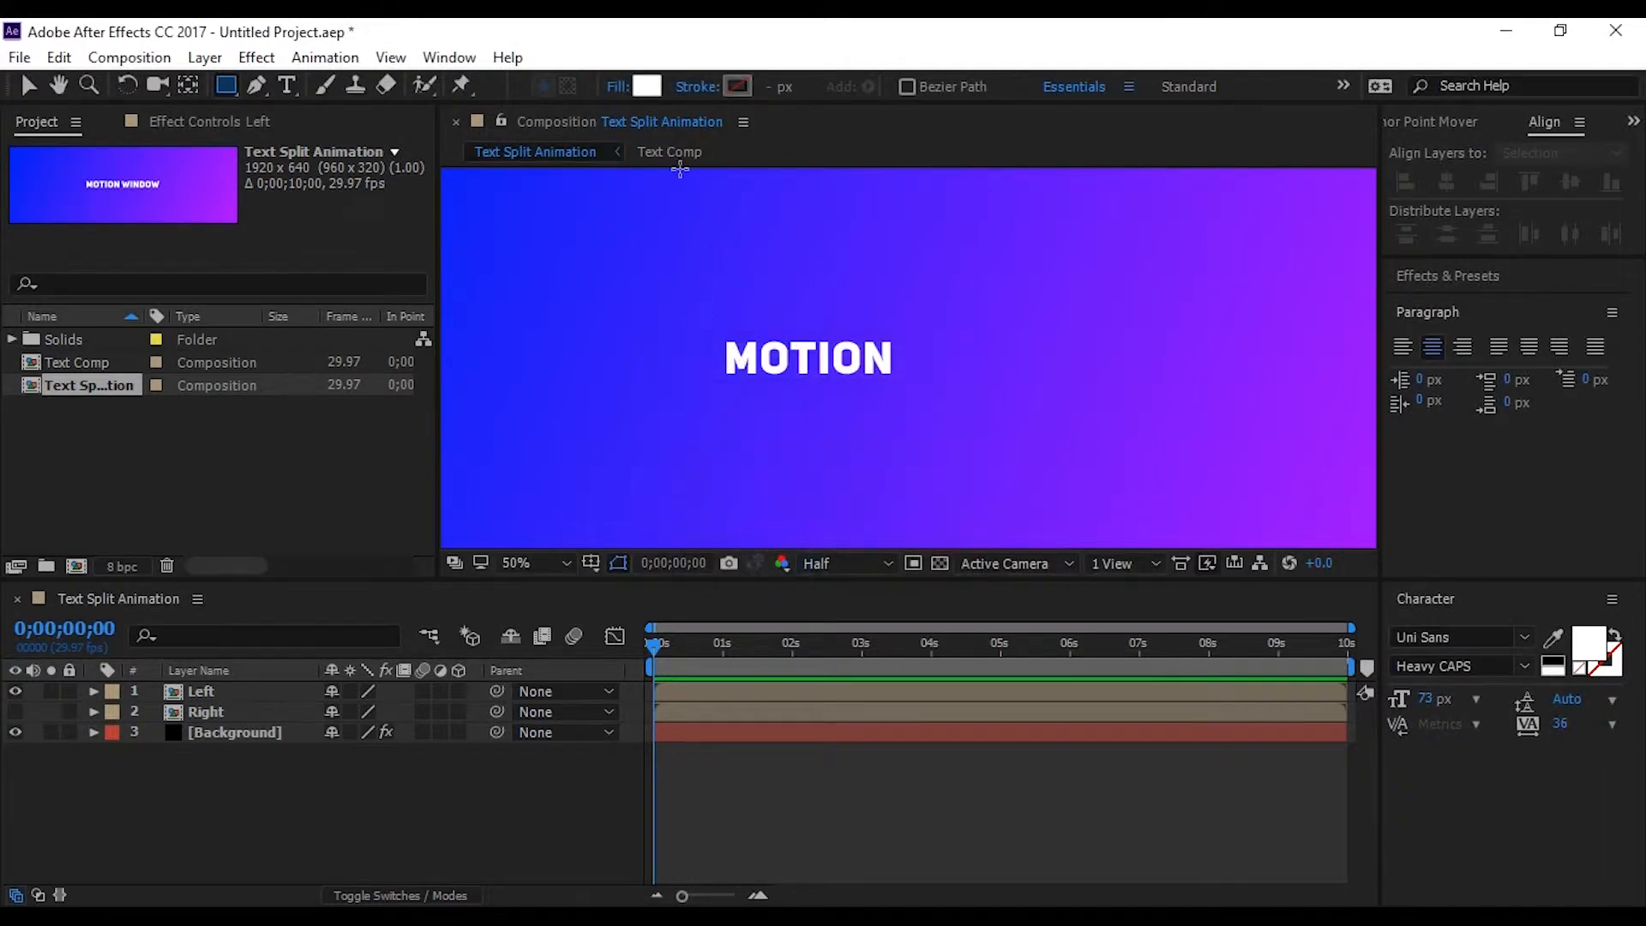
pyautogui.click(646, 86)
pyautogui.write('000000')
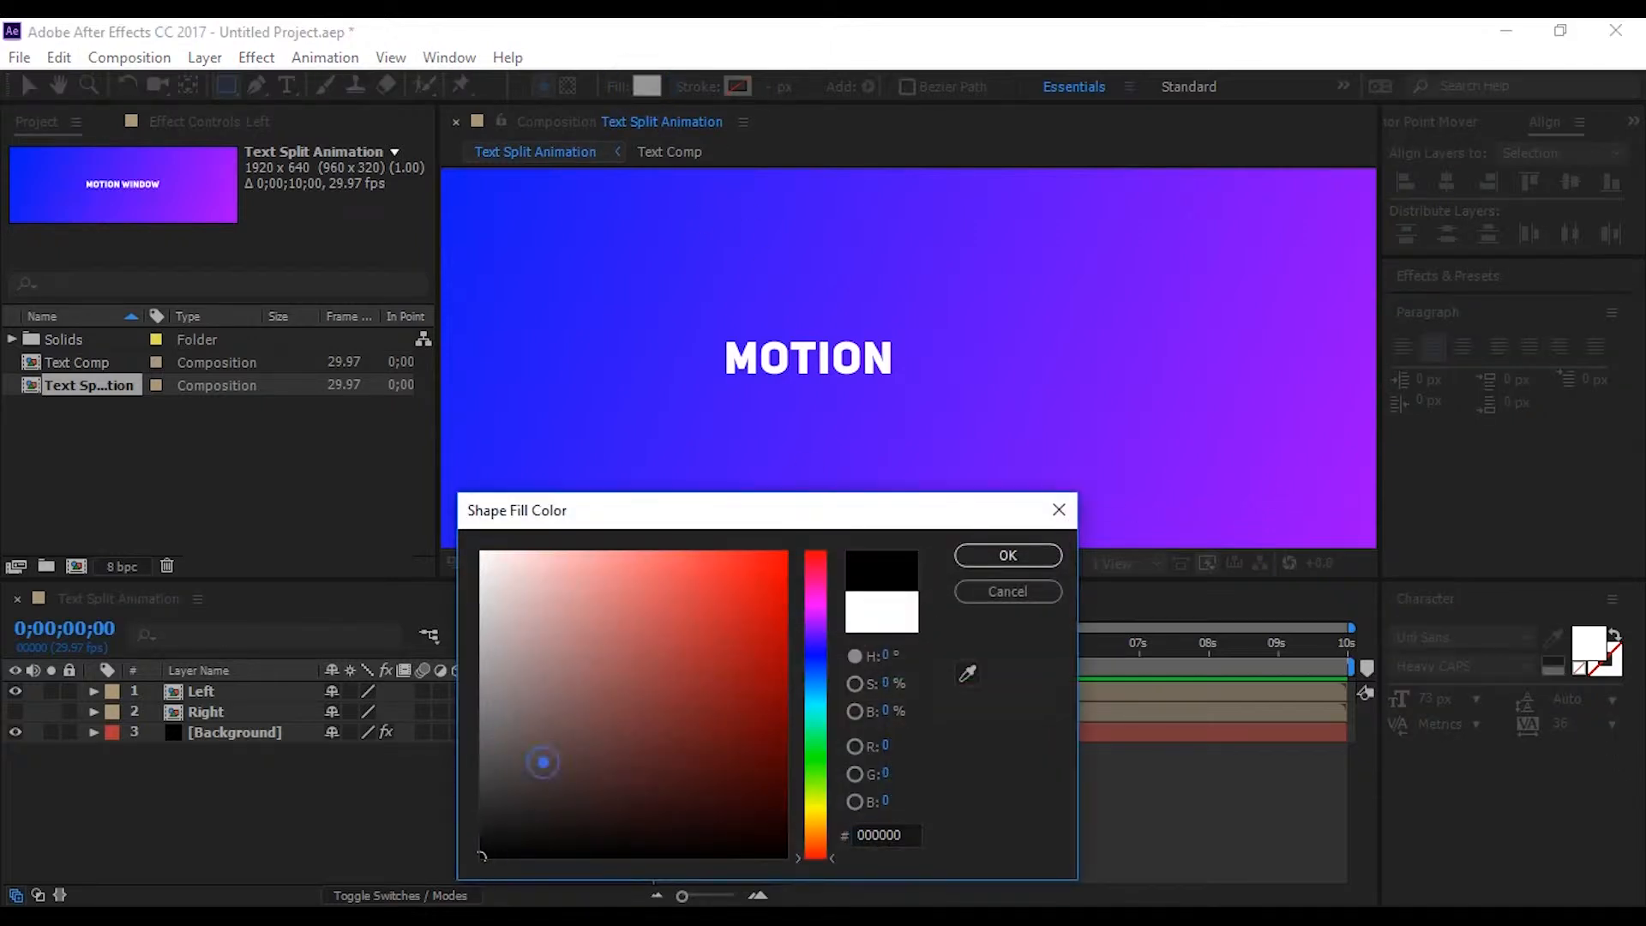
pyautogui.click(1020, 554)
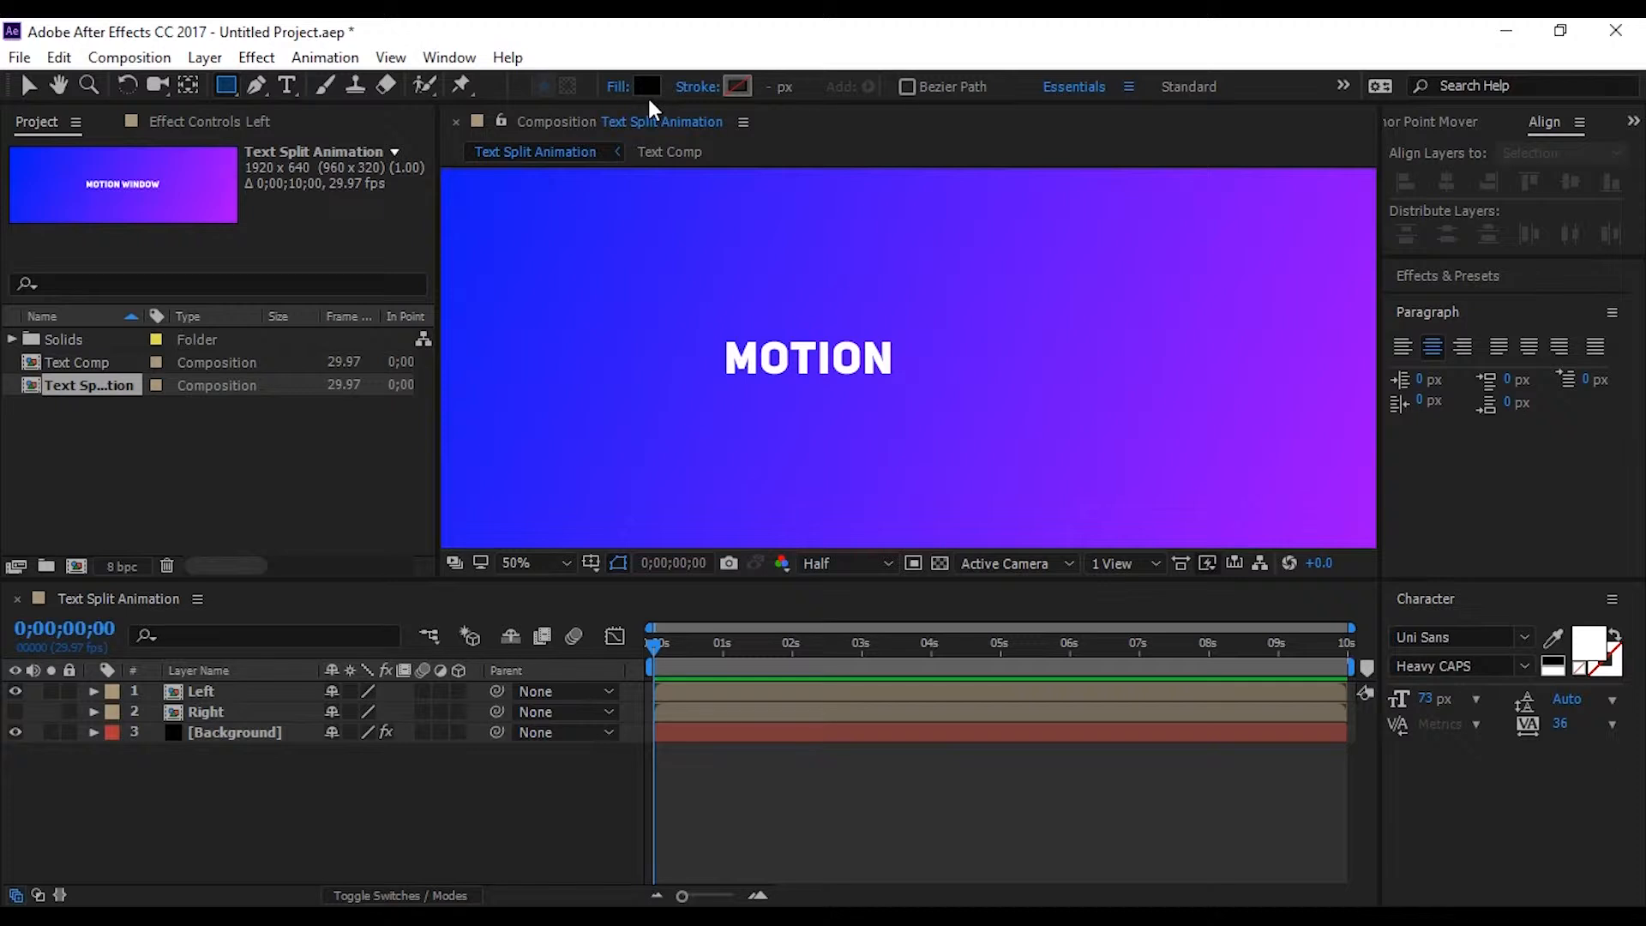
pyautogui.scroll(-1, 889, 283)
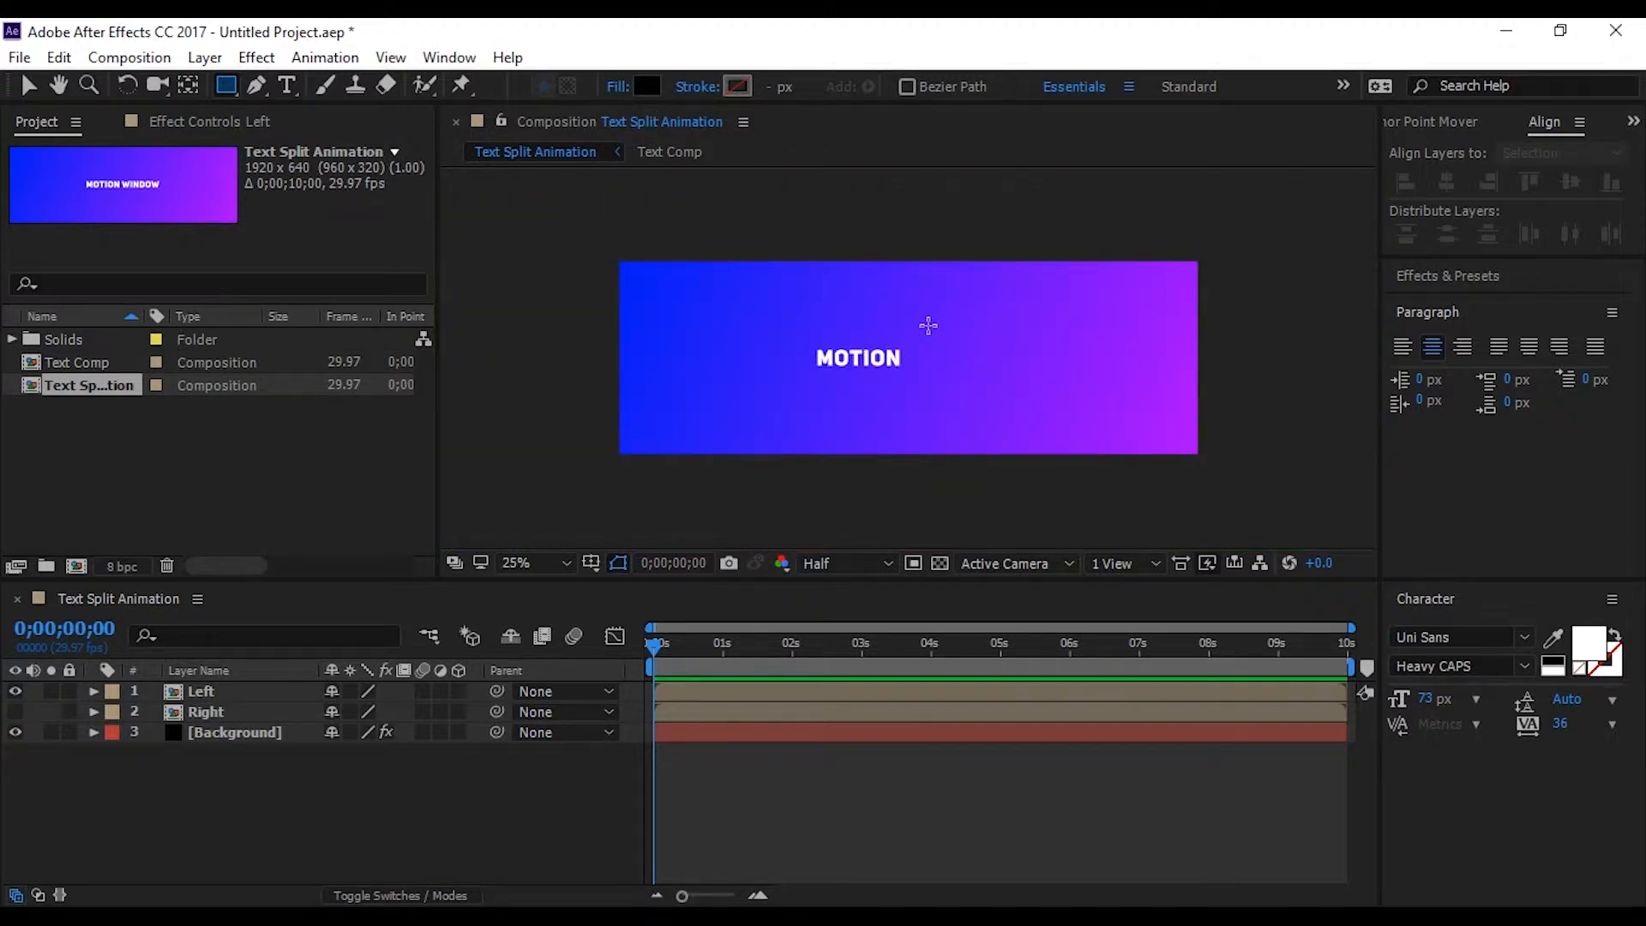
# Draw a black rectangle from just right of the word MOTION past the canvas's right edge and rename its layer left mask
pyautogui.scroll(1, 928, 325)
pyautogui.scroll(-1, 929, 326)
pyautogui.moveTo(907, 306)
pyautogui.mouseDown()
pyautogui.moveTo(999, 421)
pyautogui.moveTo(1129, 442)
pyautogui.moveTo(1234, 402)
pyautogui.mouseUp()
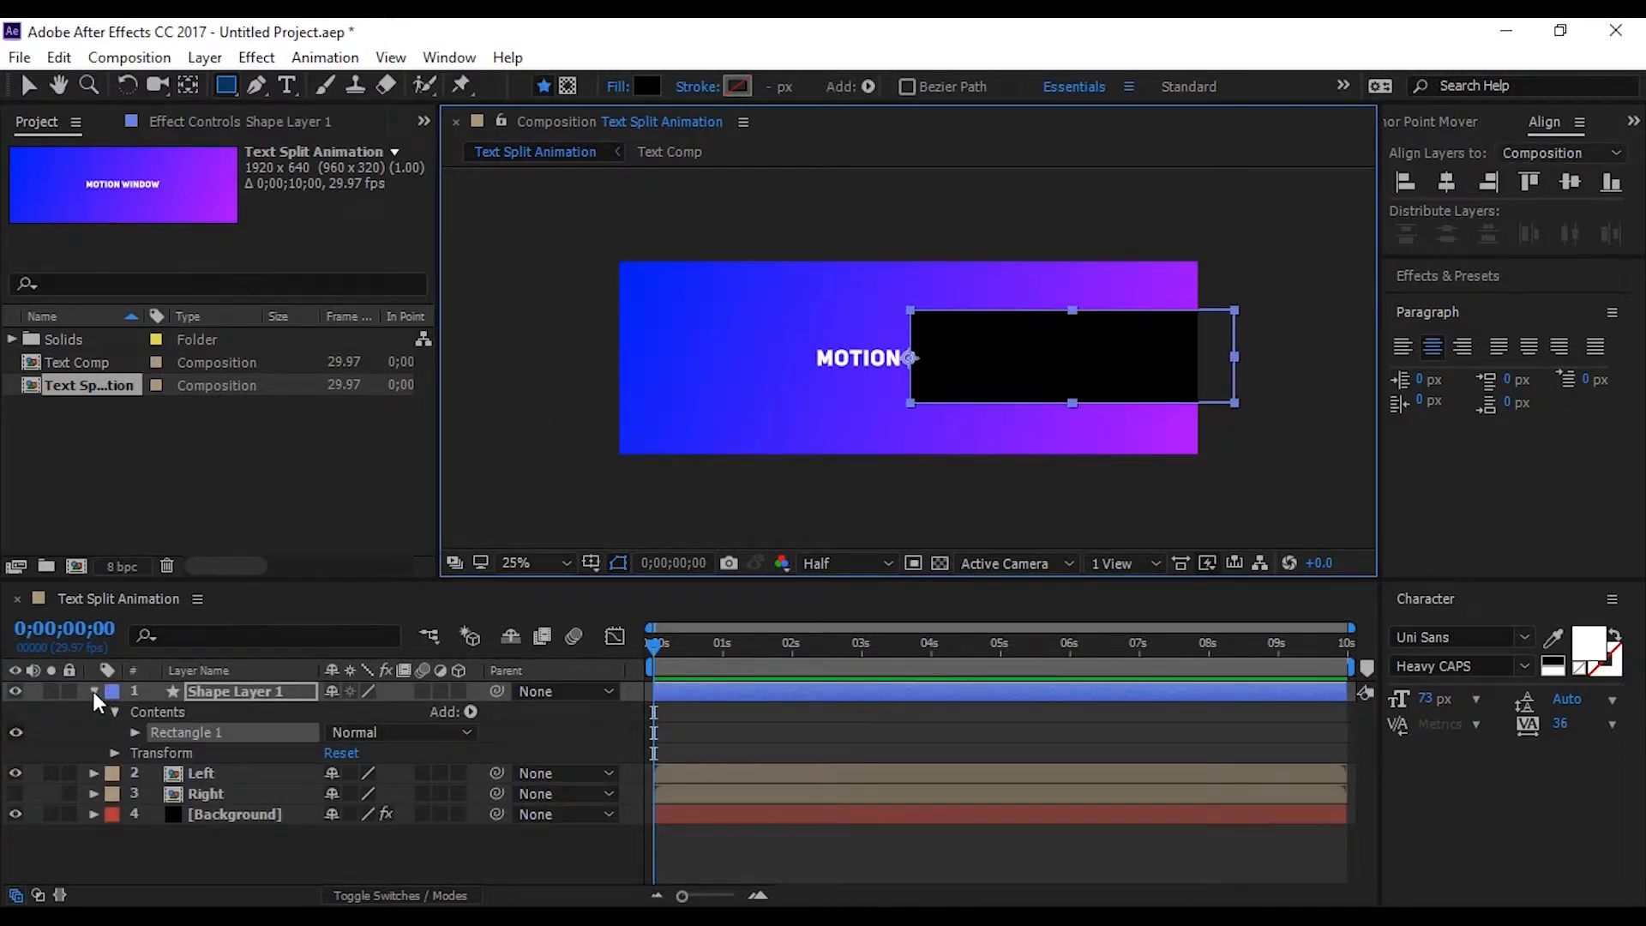
pyautogui.click(94, 691)
pyautogui.press('Return')
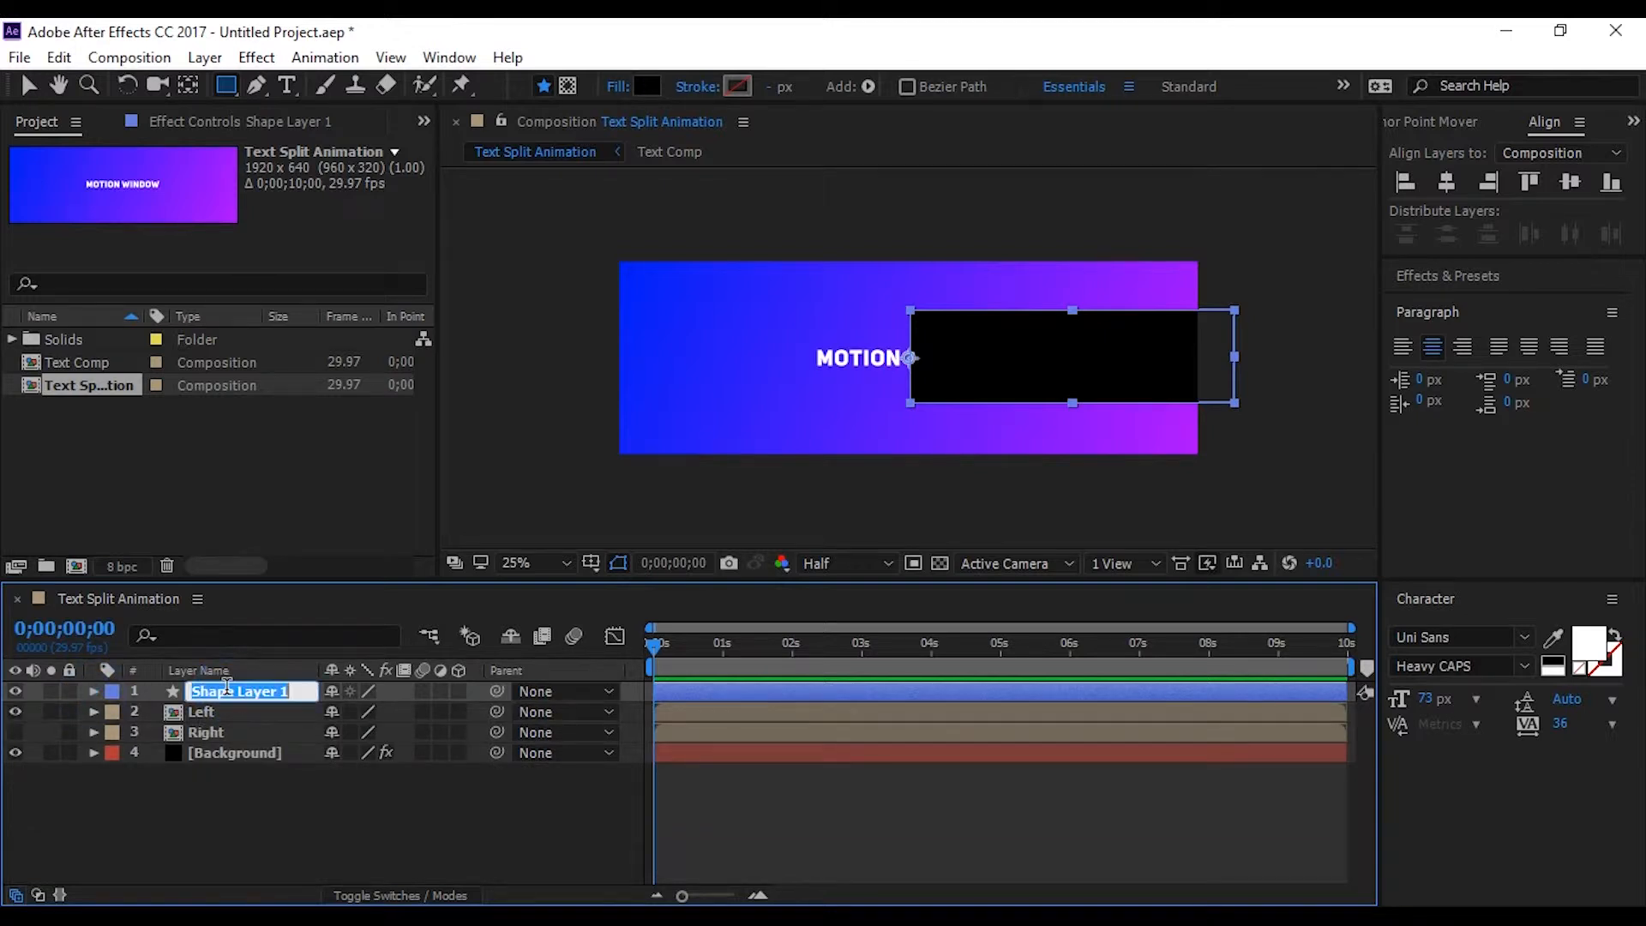
pyautogui.write('left msa')
pyautogui.write('k')
pyautogui.press('Return')
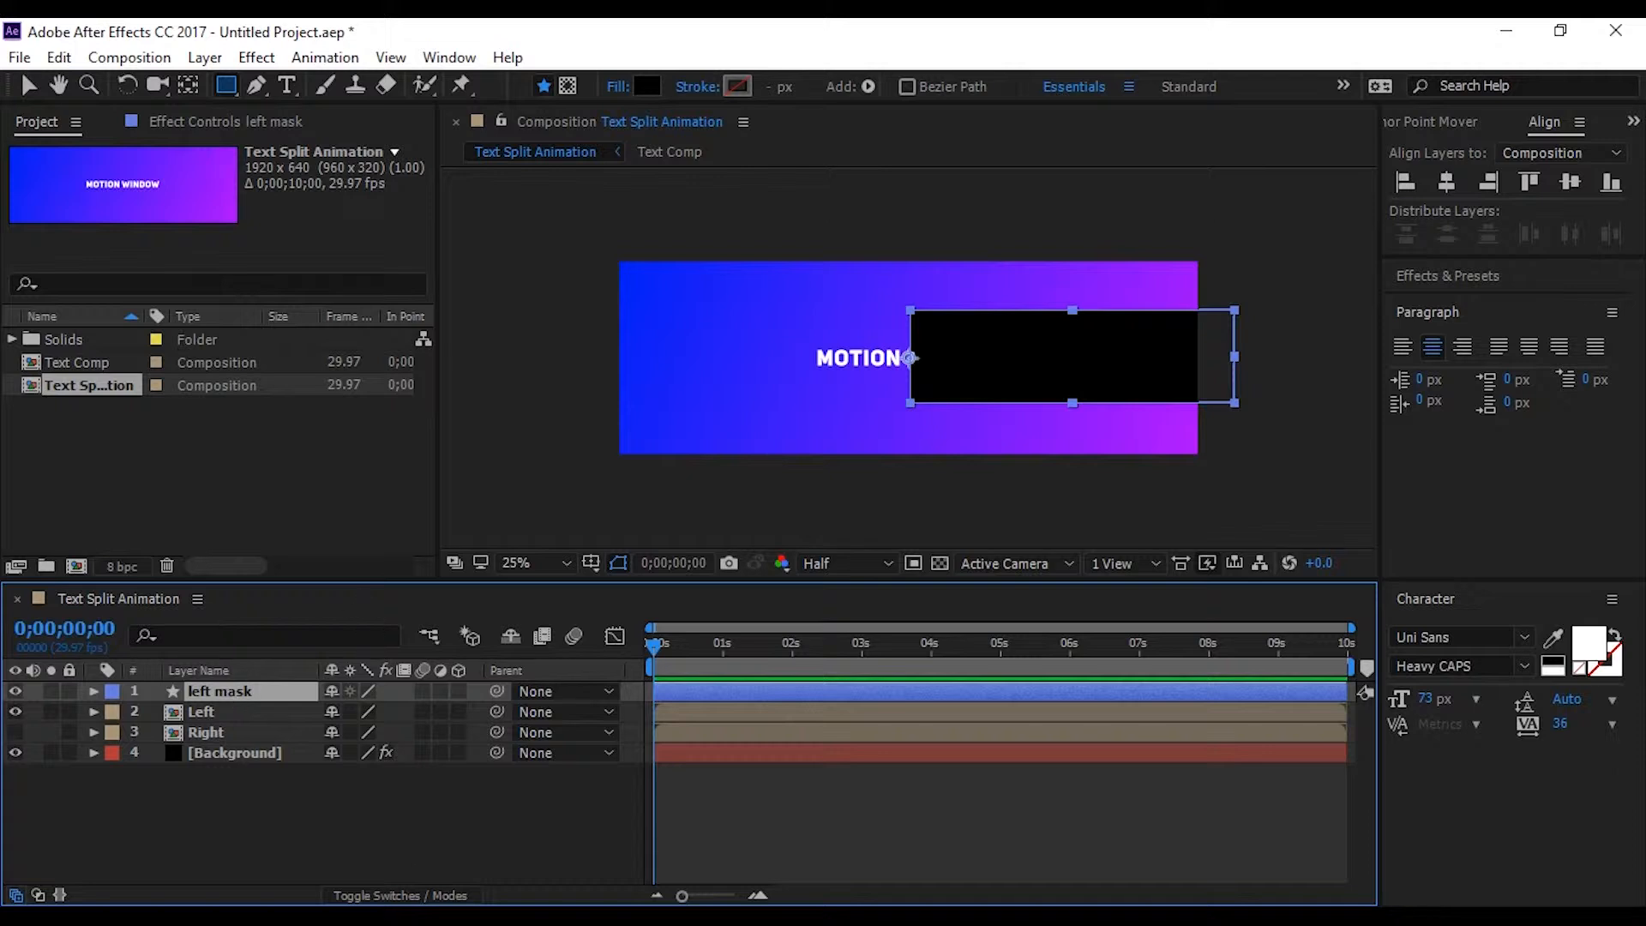
pyautogui.click(394, 773)
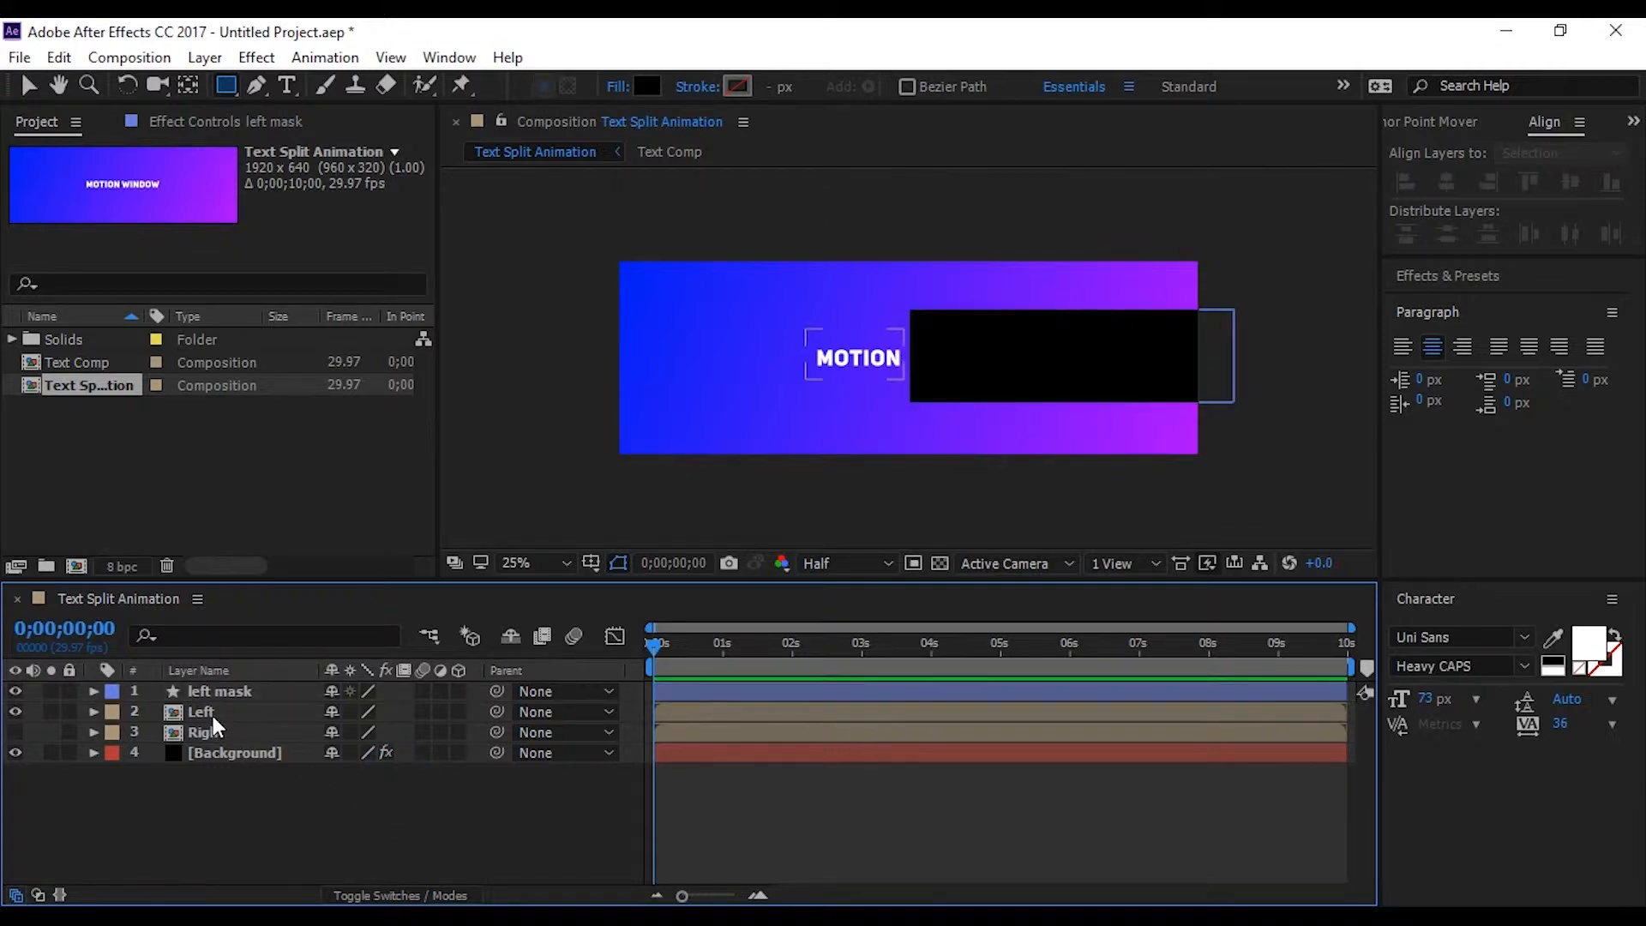
# Add a Position keyframe to the Left layer at 0;00;01;00, keeping the text at its present place
pyautogui.click(180, 713)
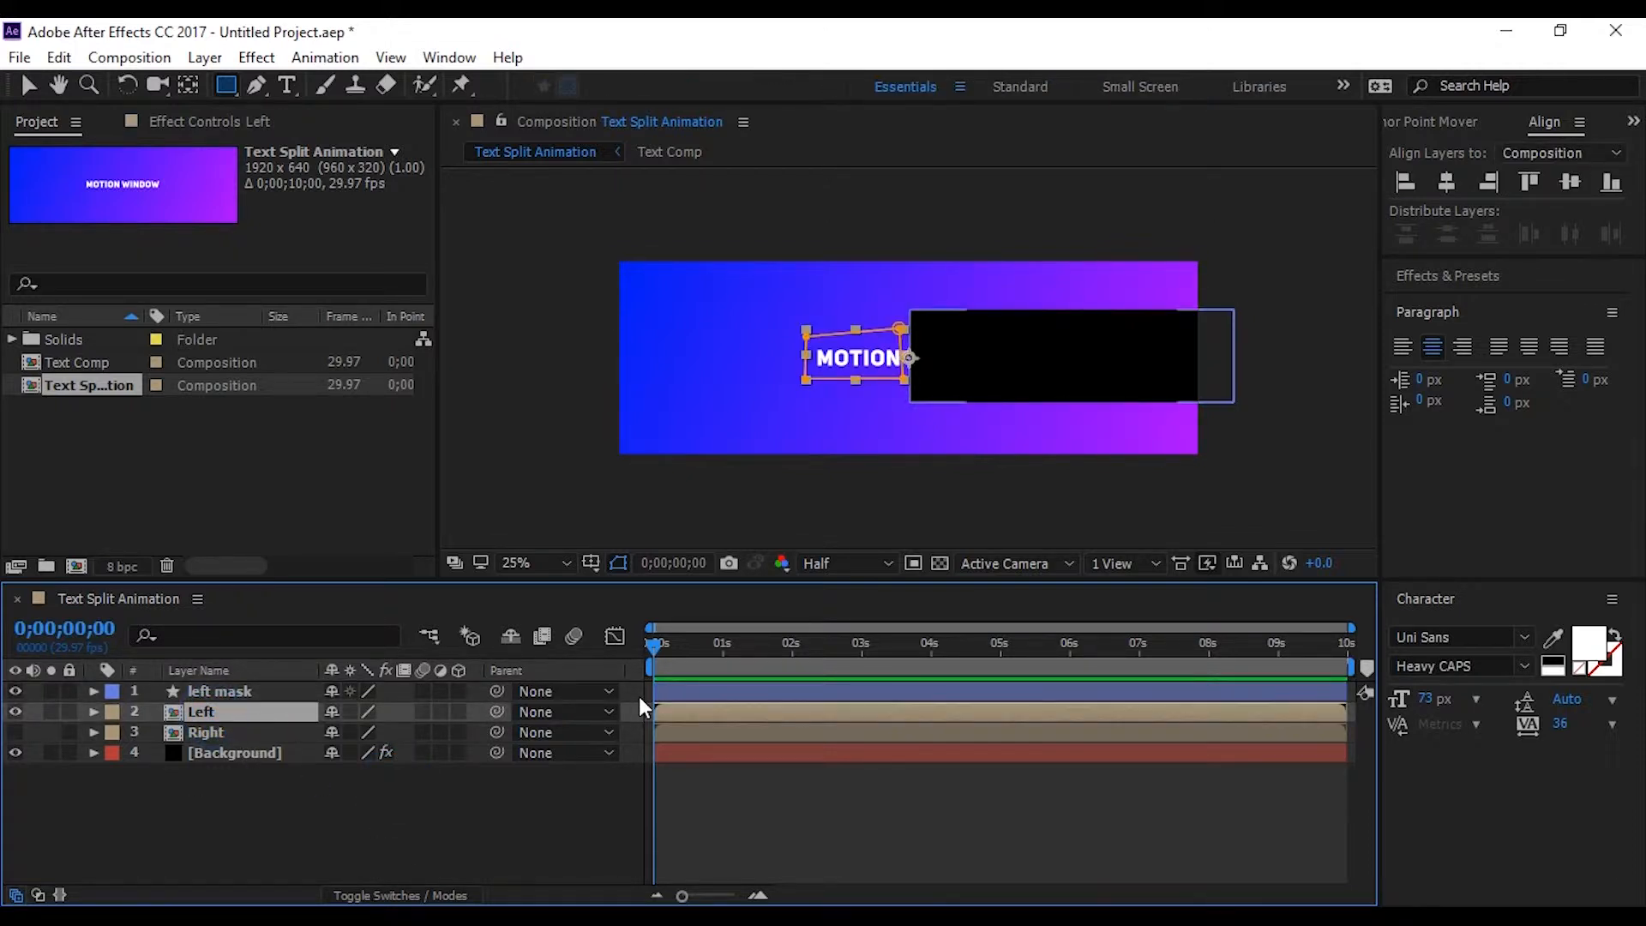
pyautogui.moveTo(655, 649); pyautogui.dragTo(724, 656)
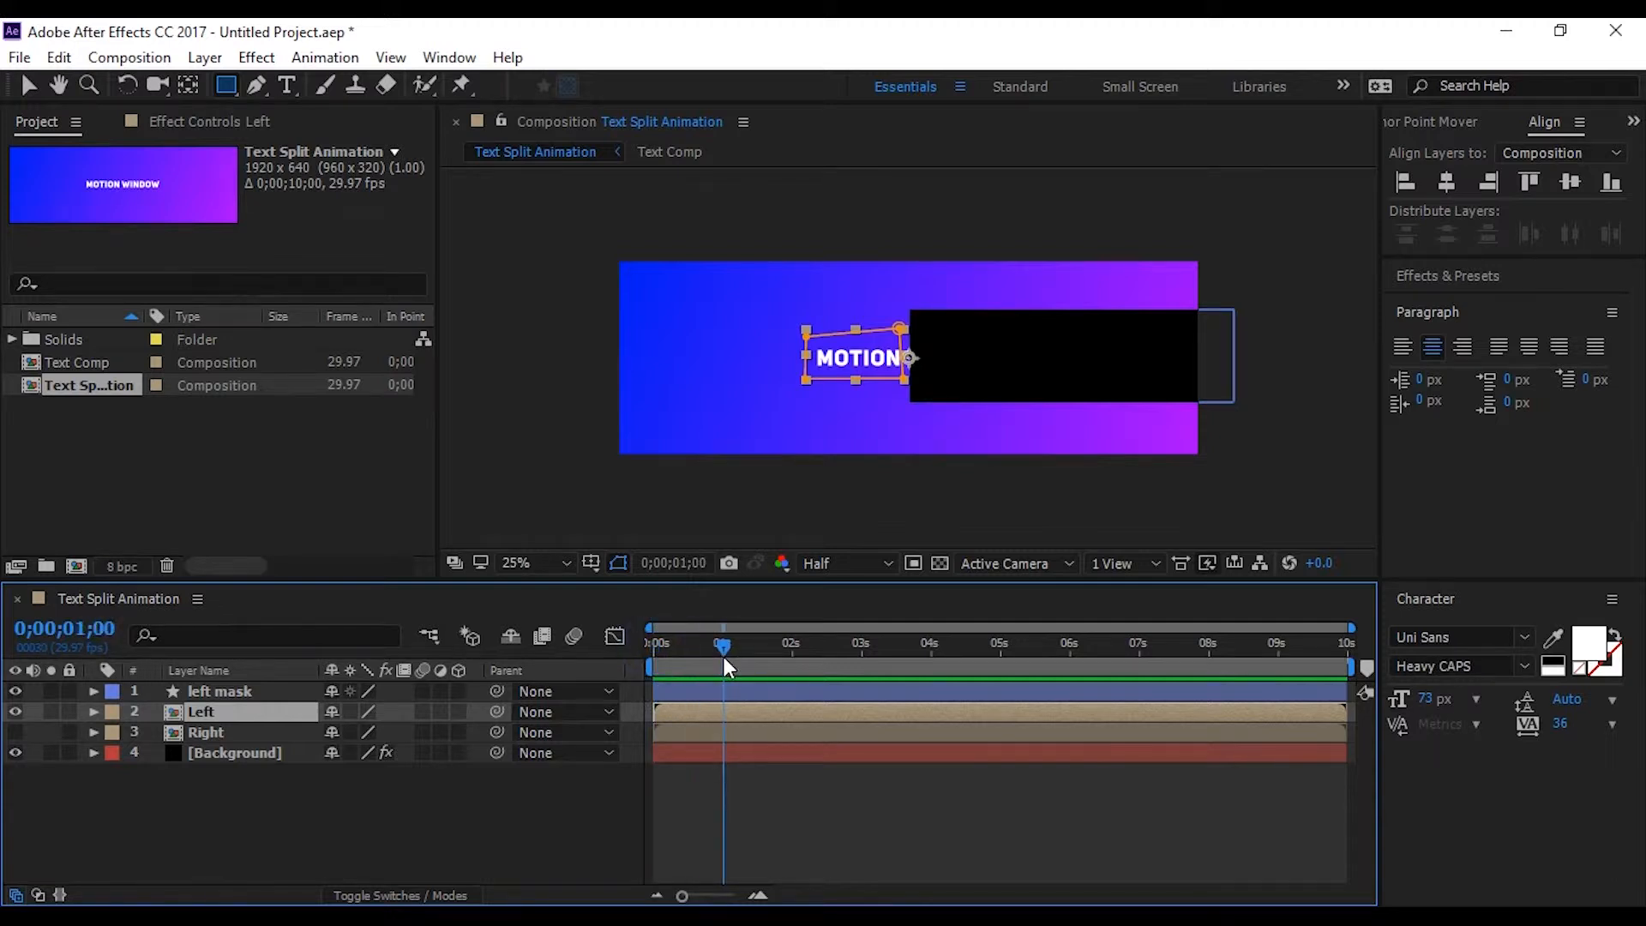
pyautogui.press('p')
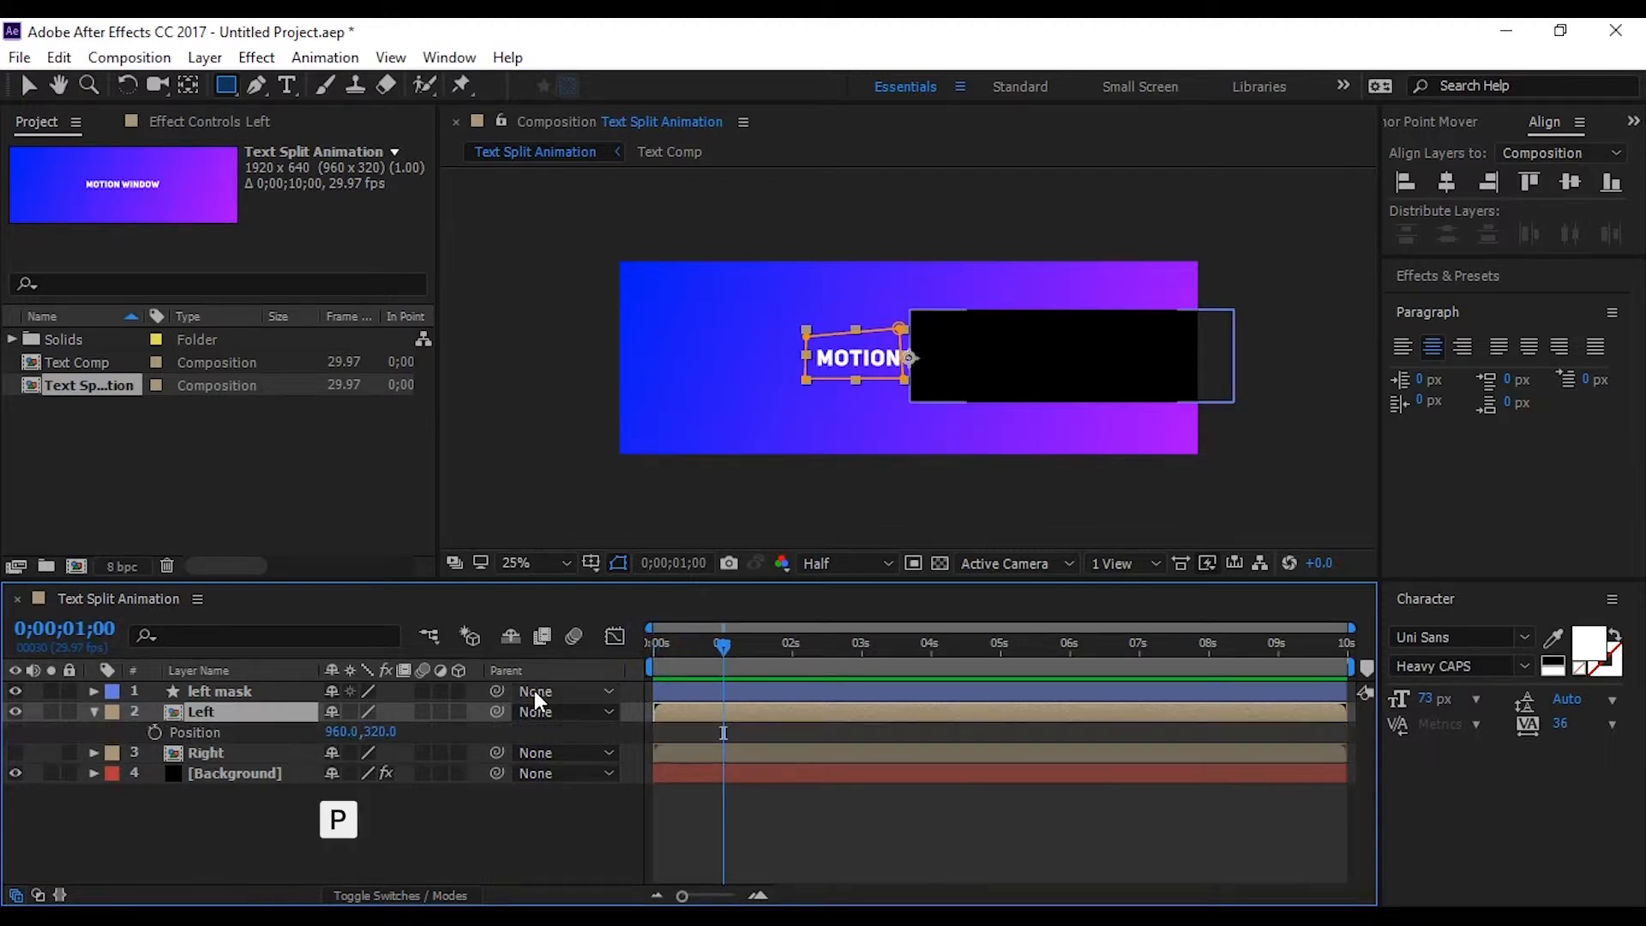
pyautogui.click(156, 733)
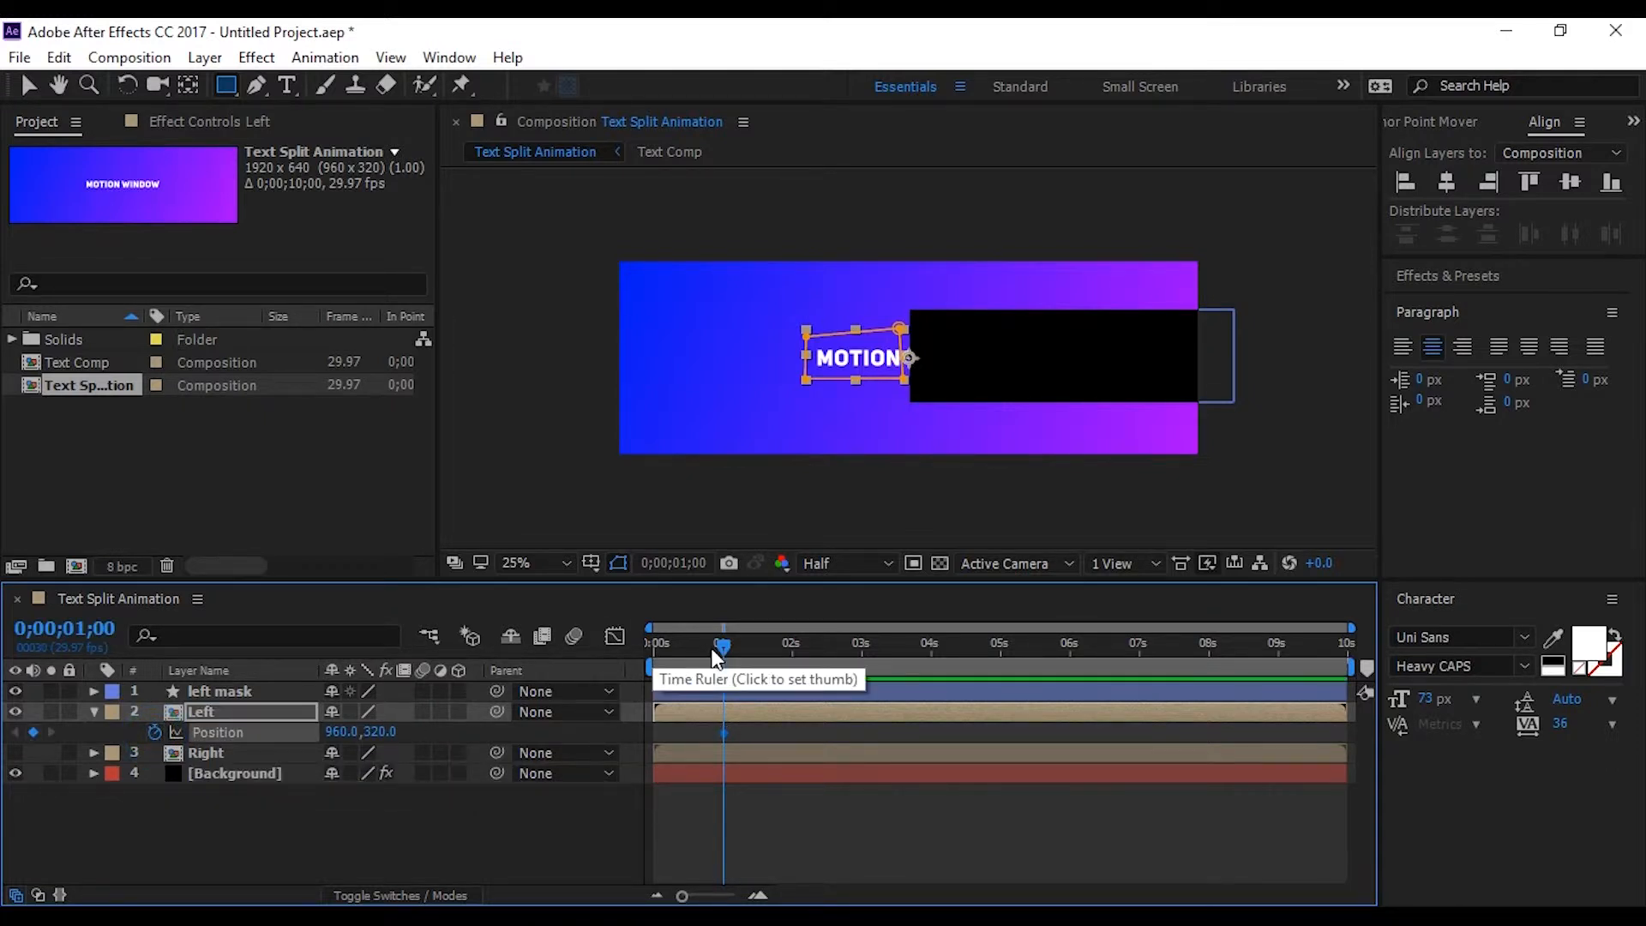
# At 0;00;00;00, set the Left layer's Position to 1355.0, 320.0 and preview the slide animation
pyautogui.moveTo(713, 655); pyautogui.dragTo(646, 645)
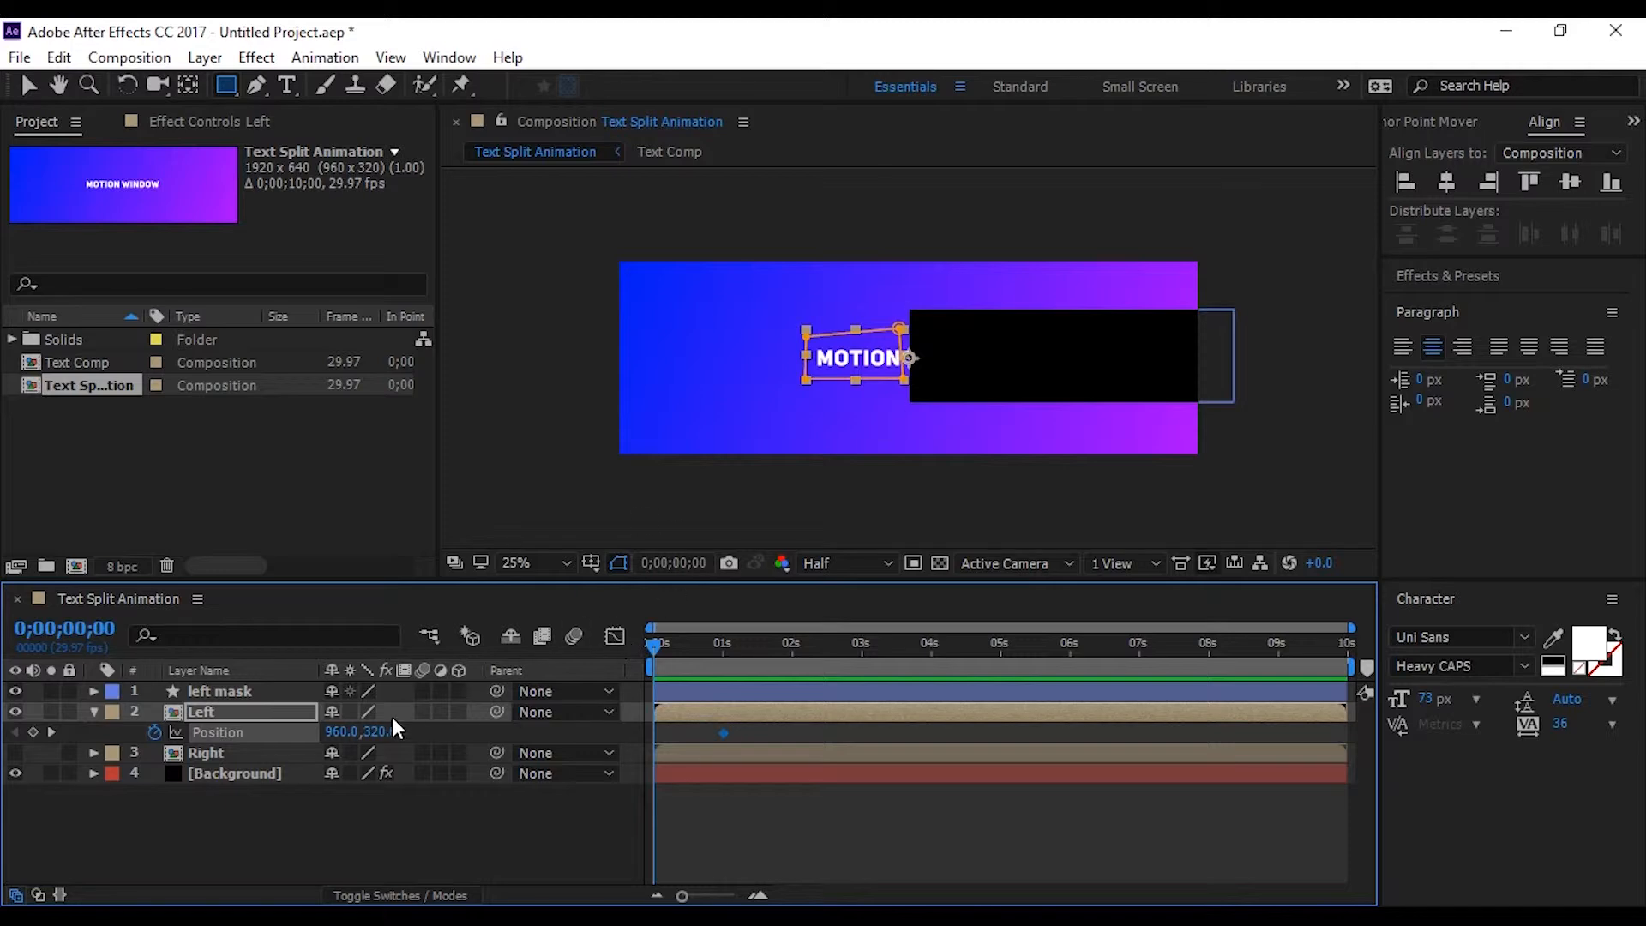
pyautogui.moveTo(339, 732); pyautogui.dragTo(825, 741)
pyautogui.click(462, 793)
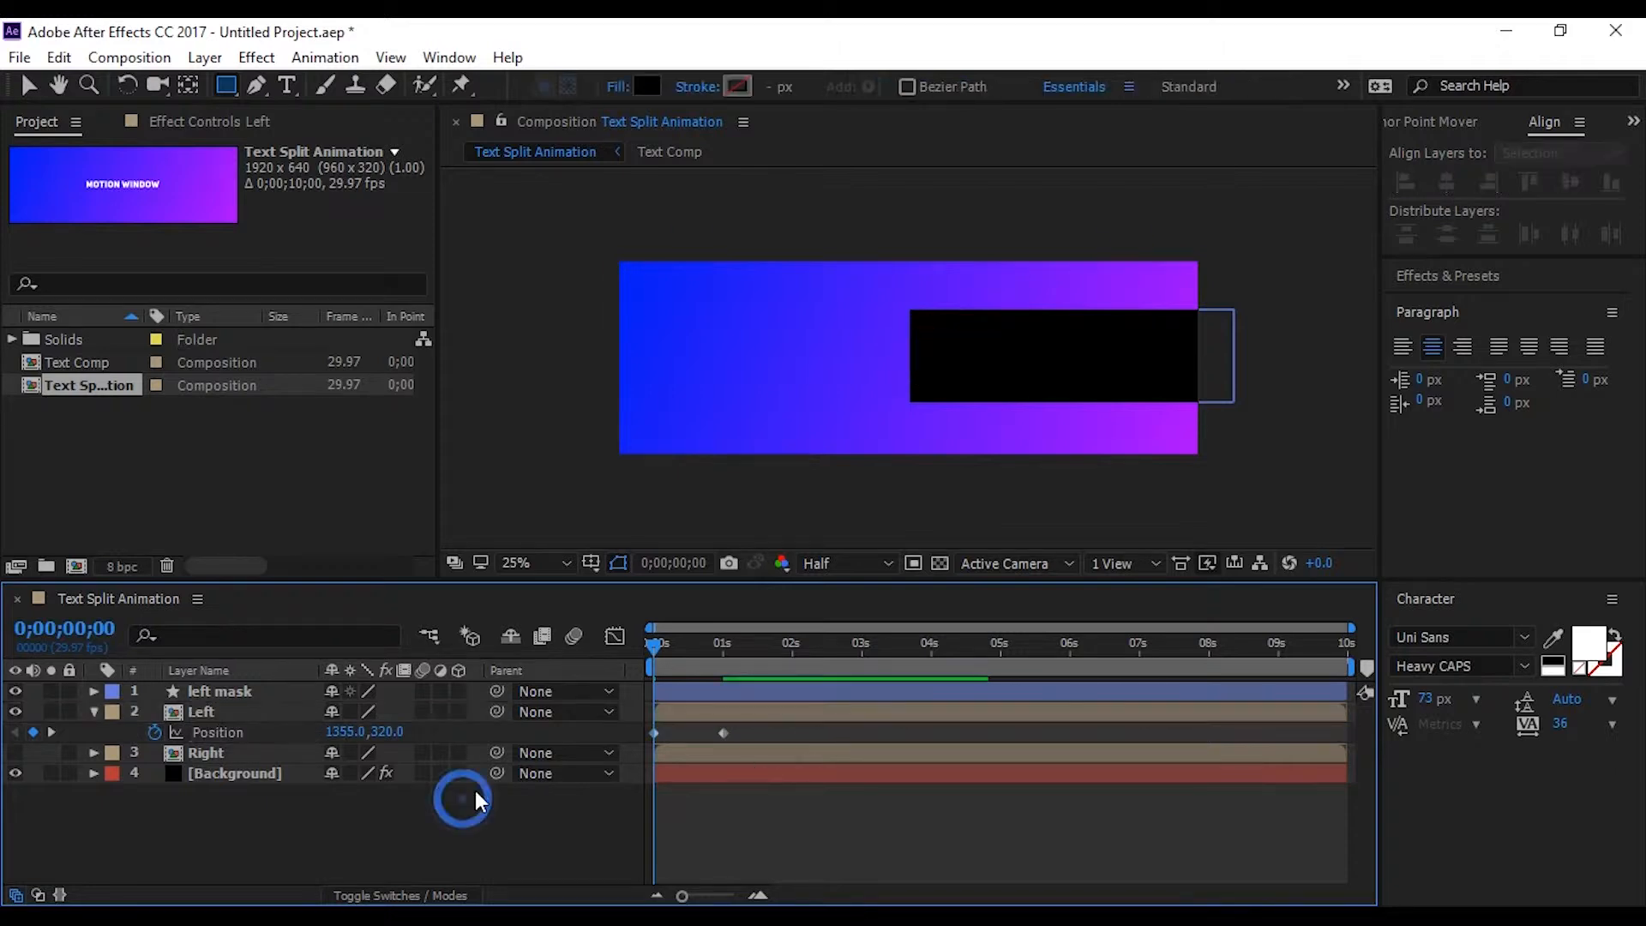
pyautogui.click(95, 713)
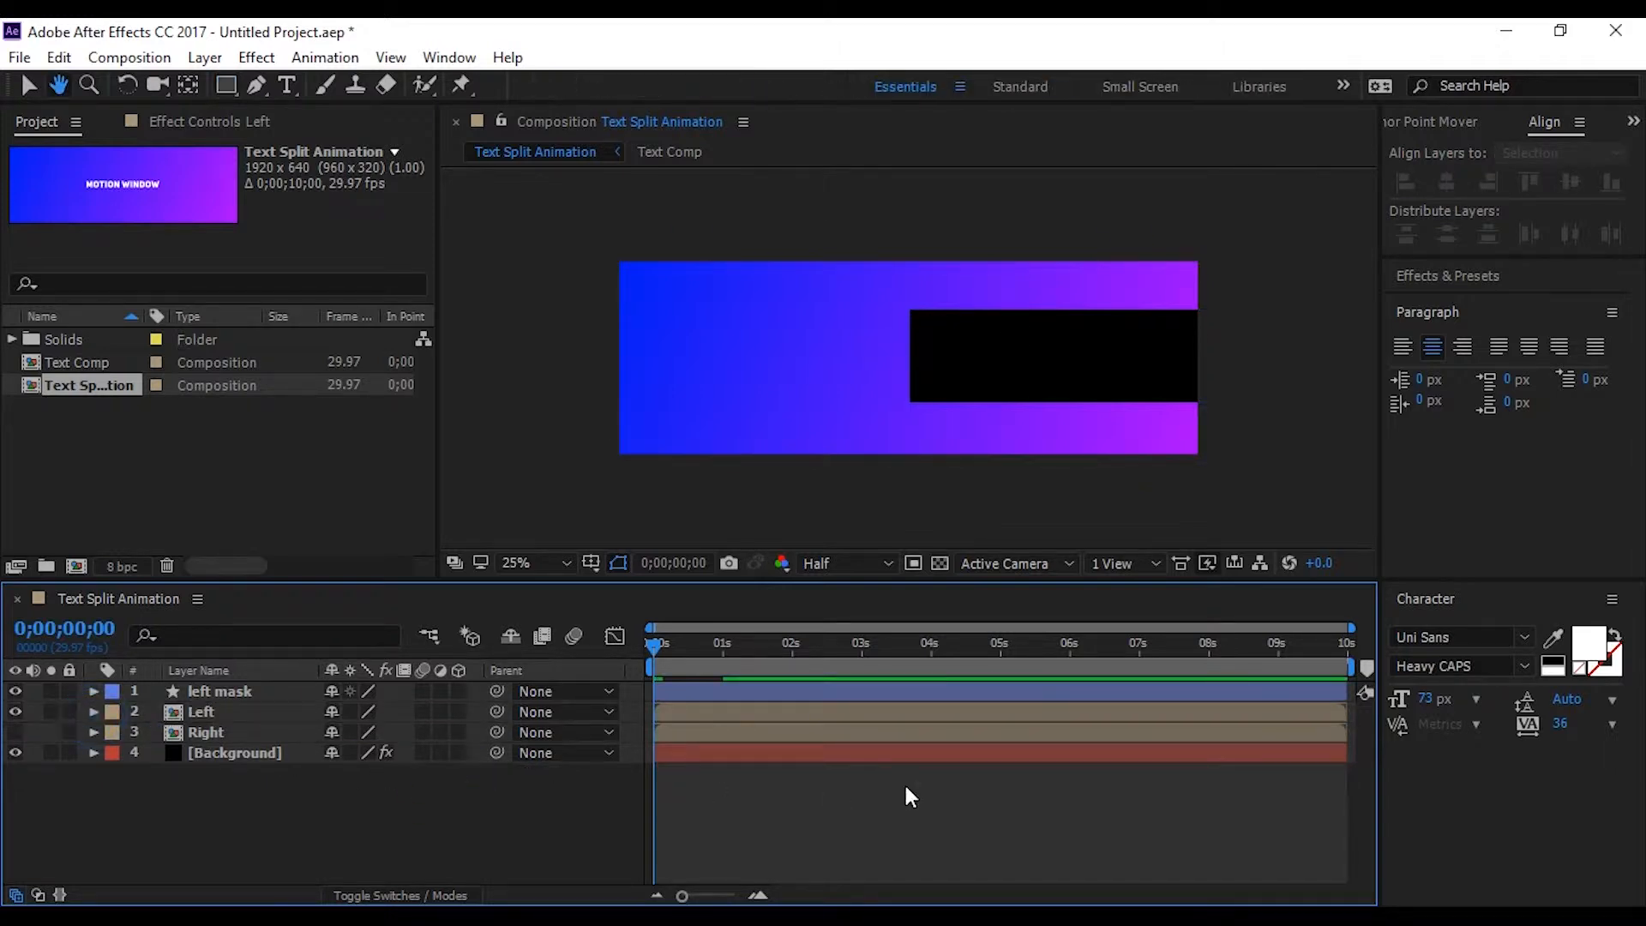
pyautogui.press('space')
pyautogui.press('space')
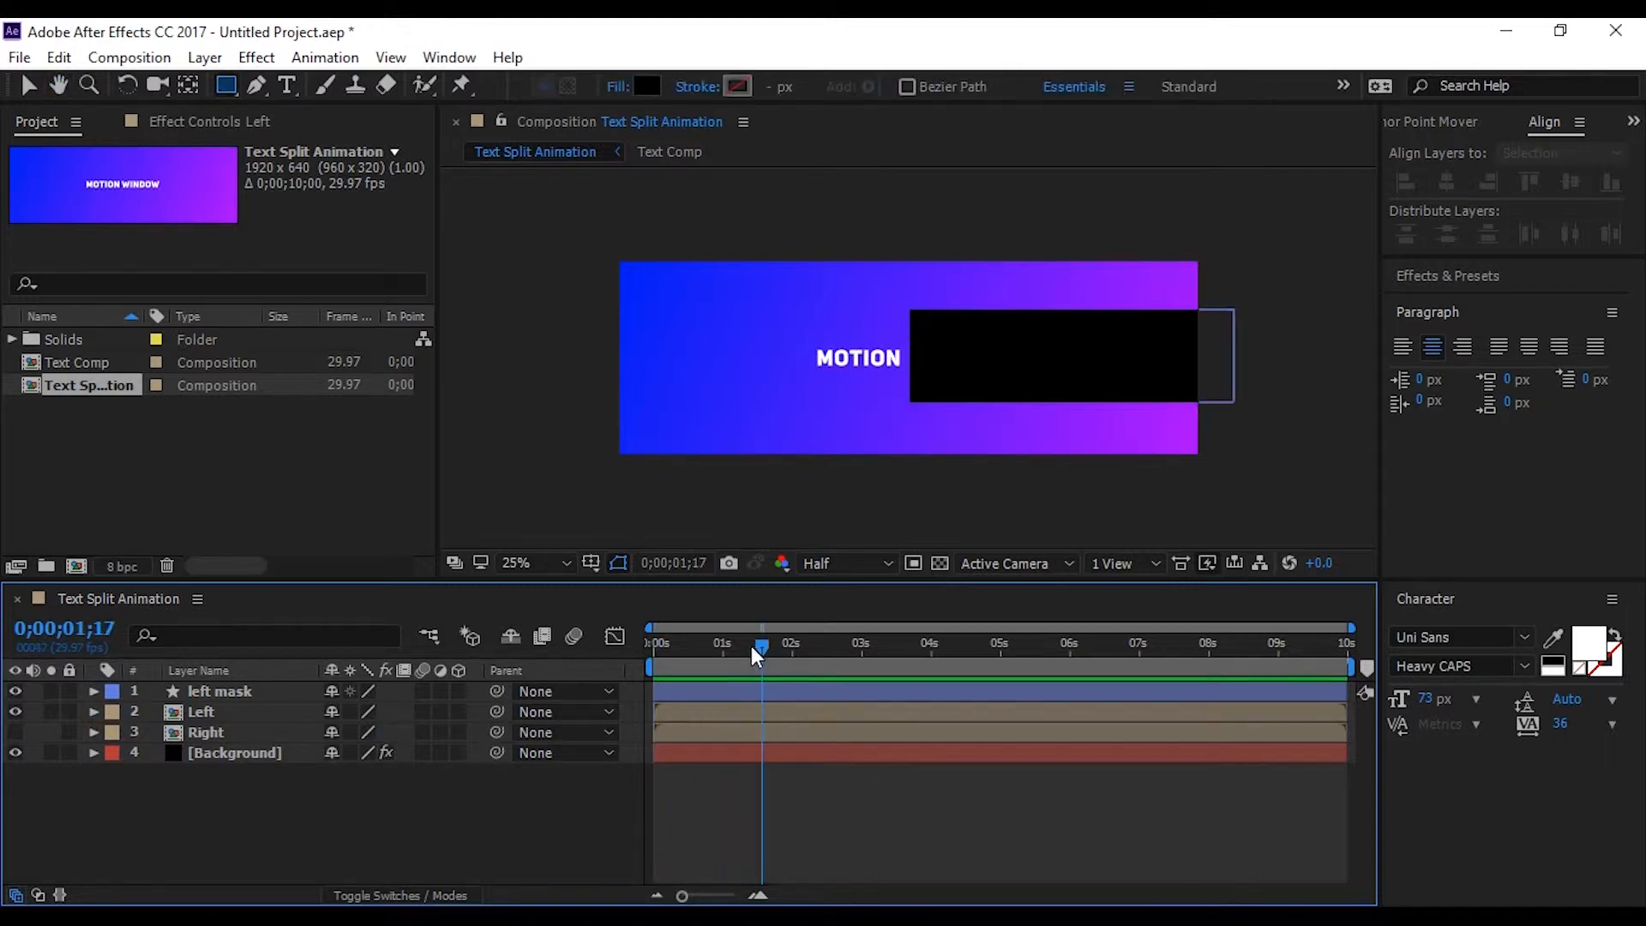
pyautogui.moveTo(754, 648); pyautogui.dragTo(588, 632)
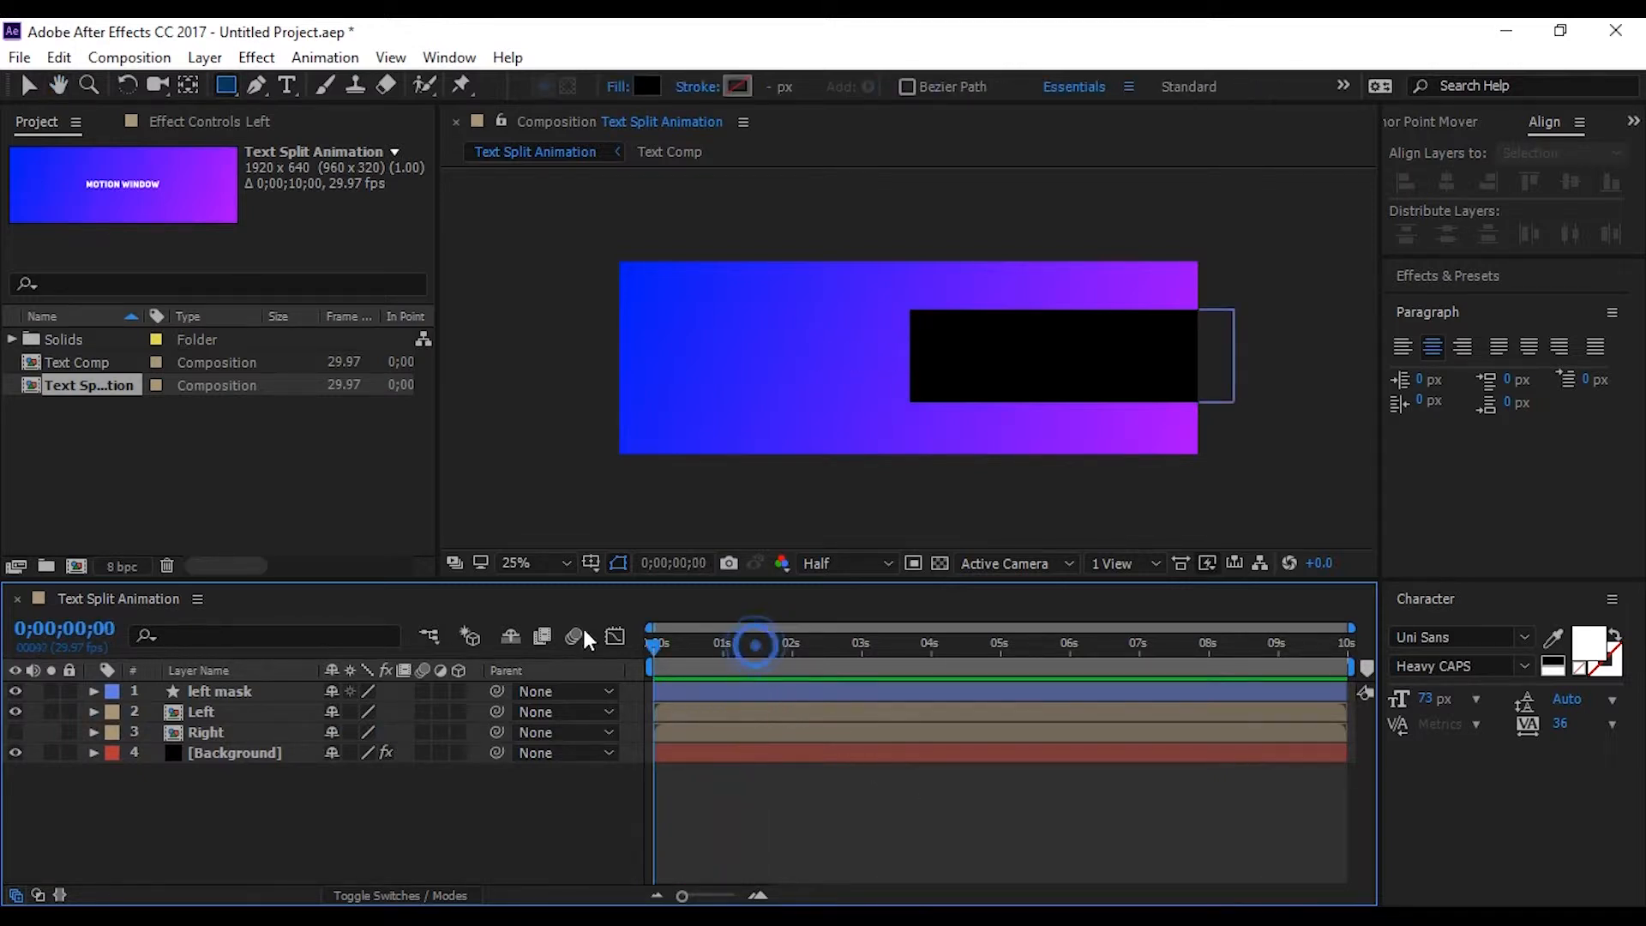
# Hide the Left and left mask layers, show Right, and draw a black rectangle from beyond the canvas's left edge up to the word WINDOW
pyautogui.click(13, 713)
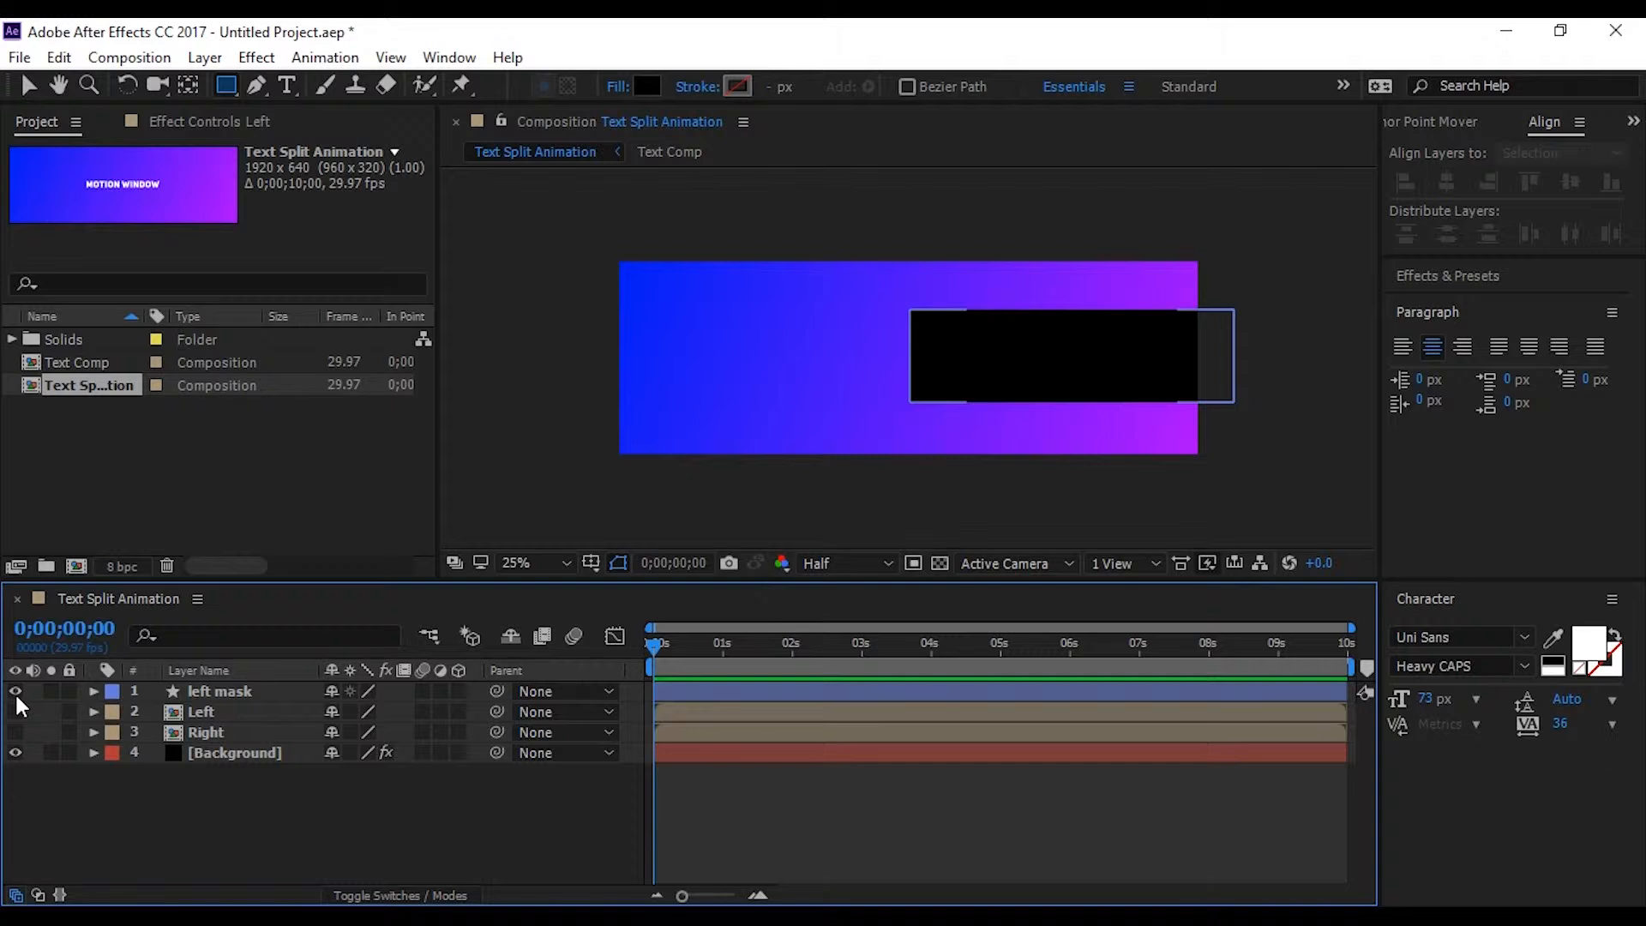
pyautogui.click(15, 691)
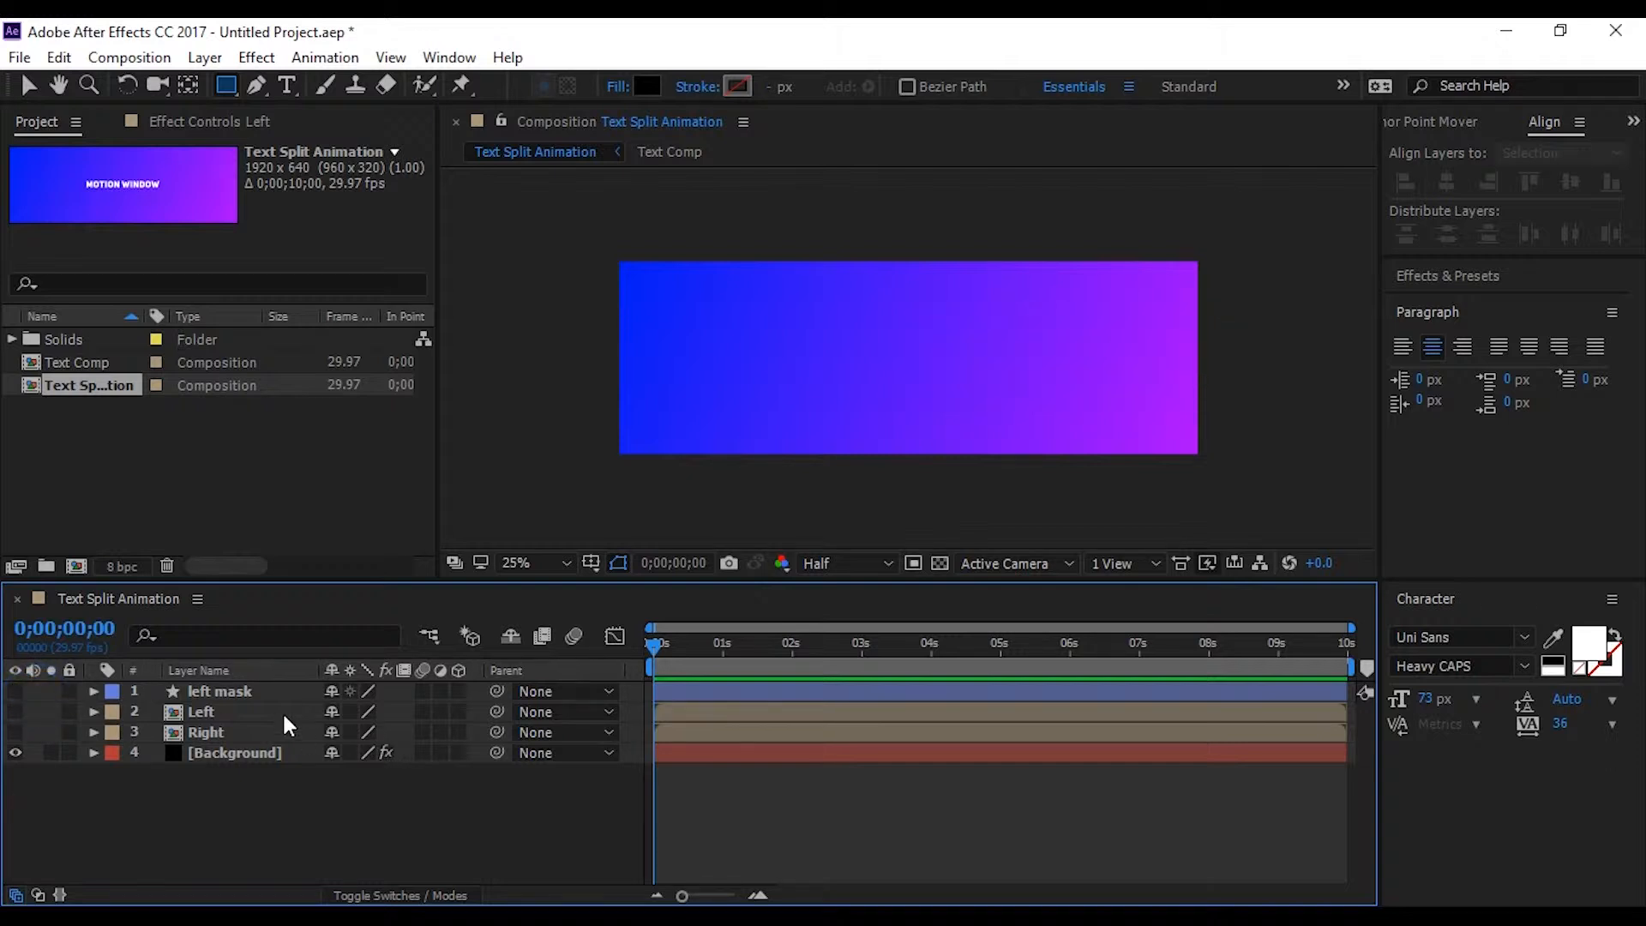
pyautogui.click(14, 731)
pyautogui.click(225, 84)
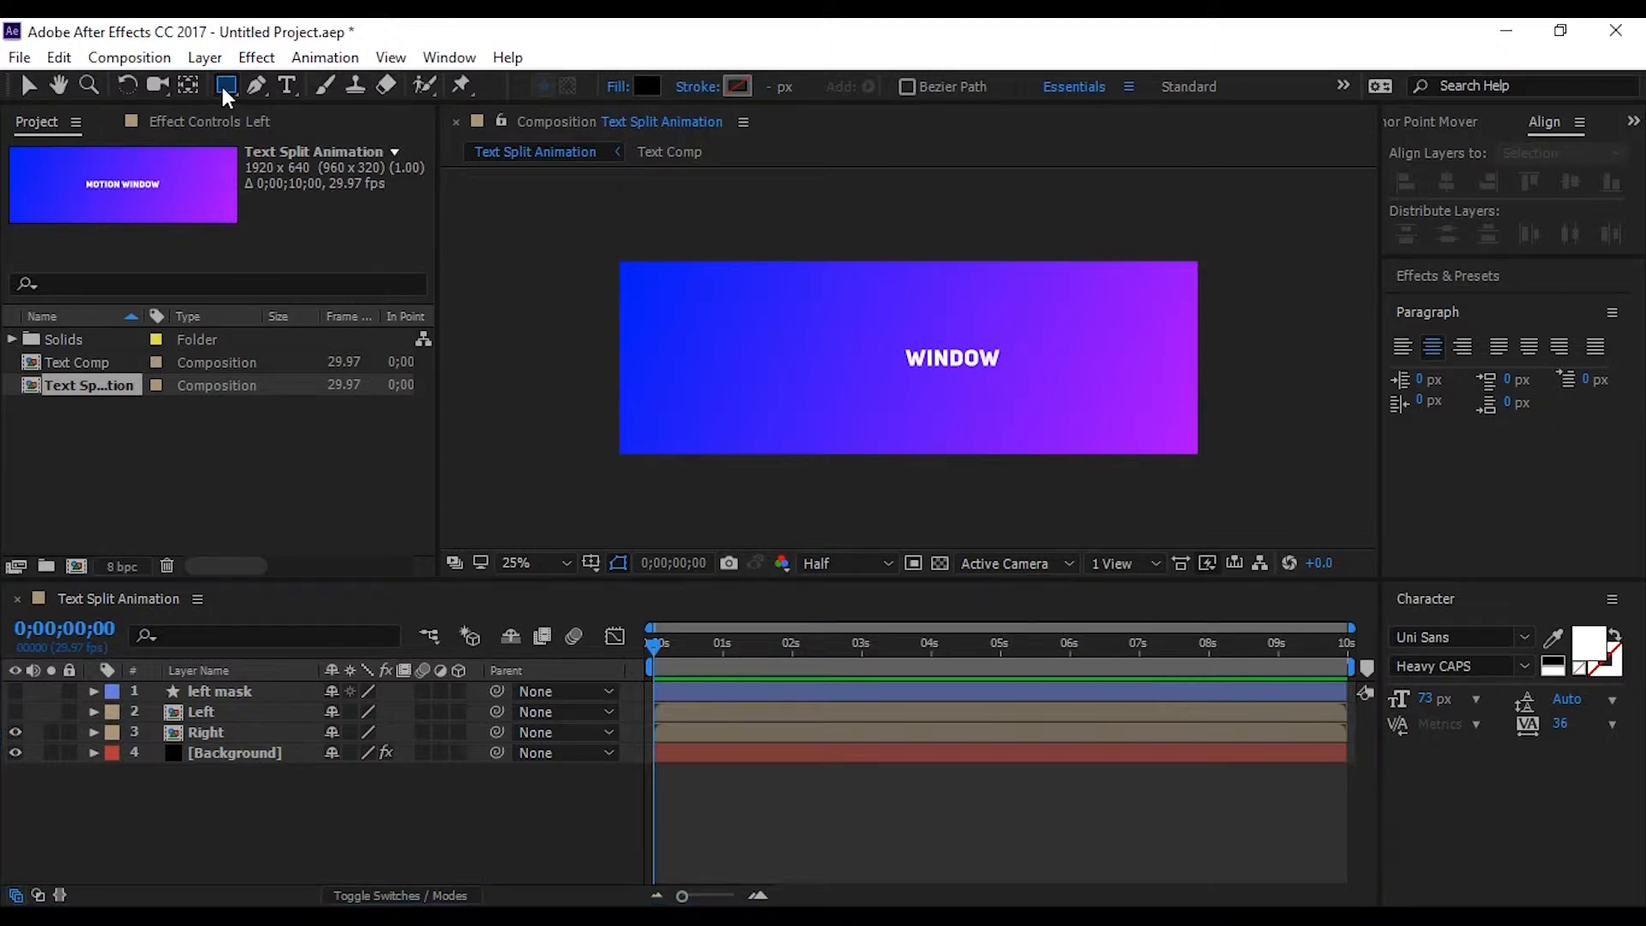
pyautogui.moveTo(579, 315); pyautogui.dragTo(900, 394)
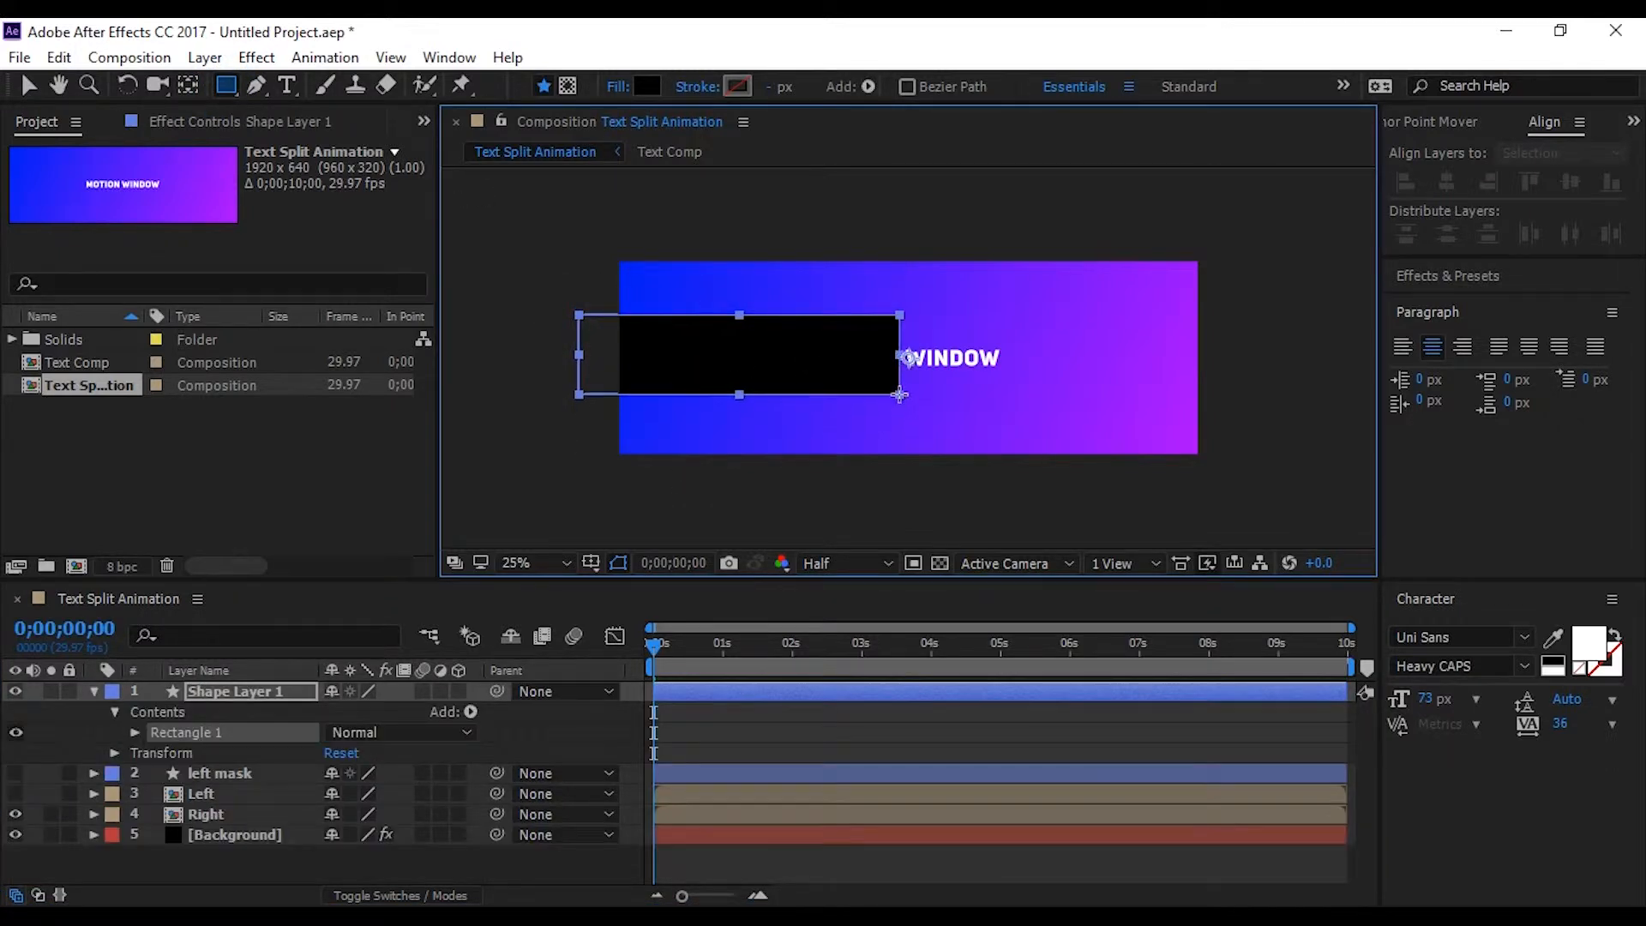
# Collapse the new shape layer and rename it right mask
pyautogui.click(94, 691)
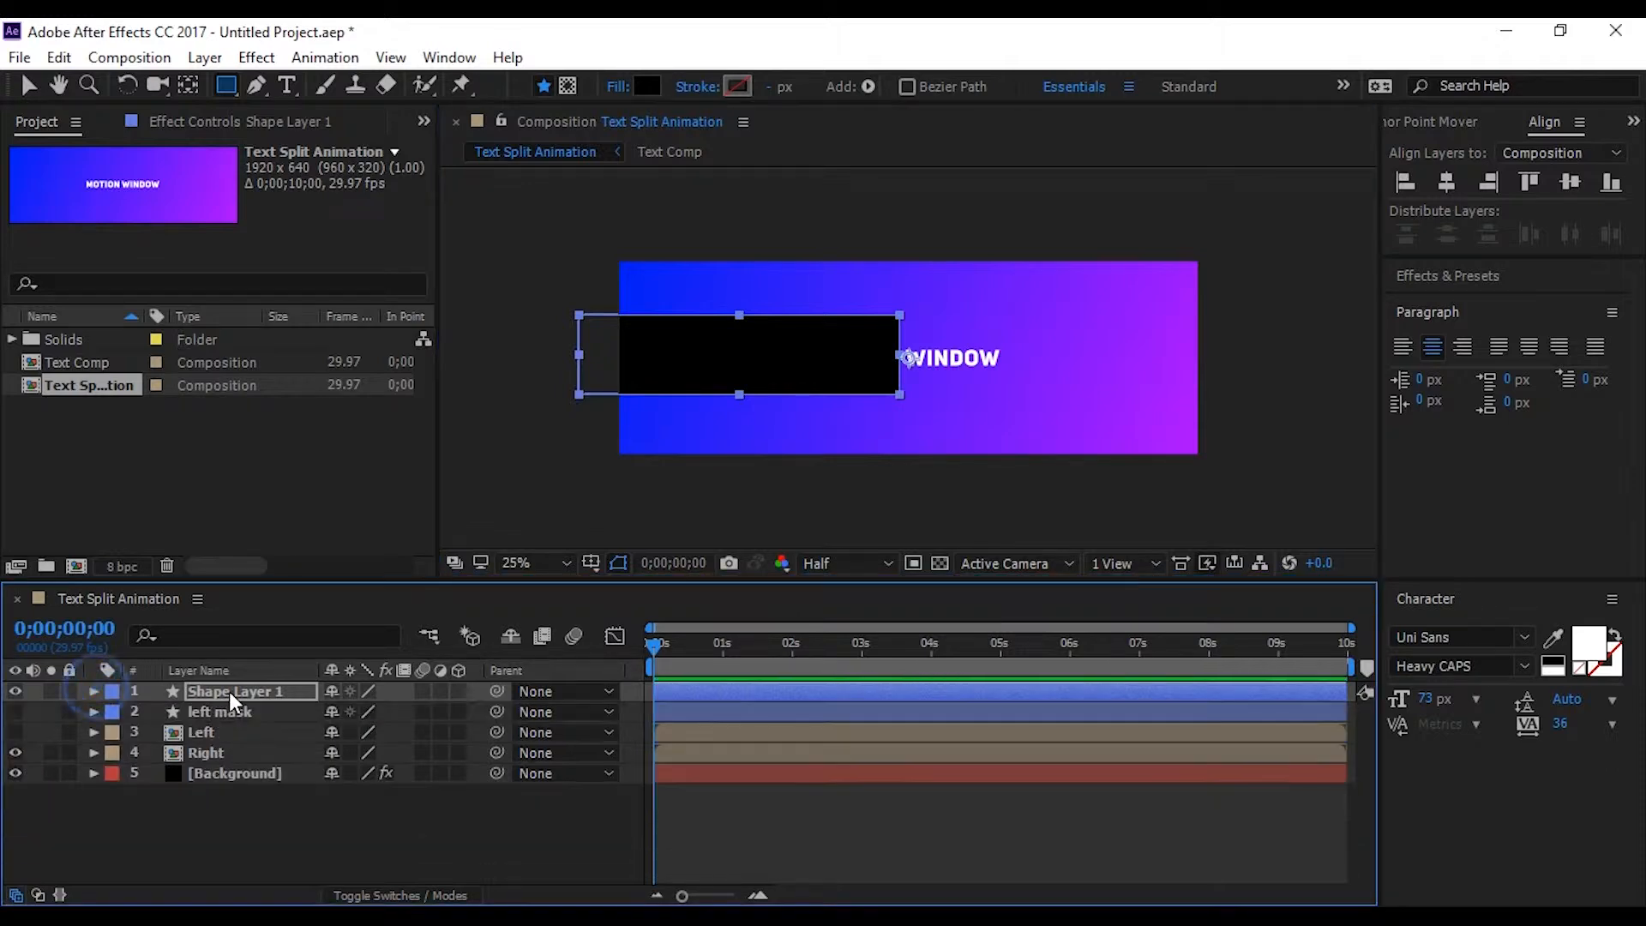
pyautogui.click(229, 691)
pyautogui.press('Return')
pyautogui.write('right mask')
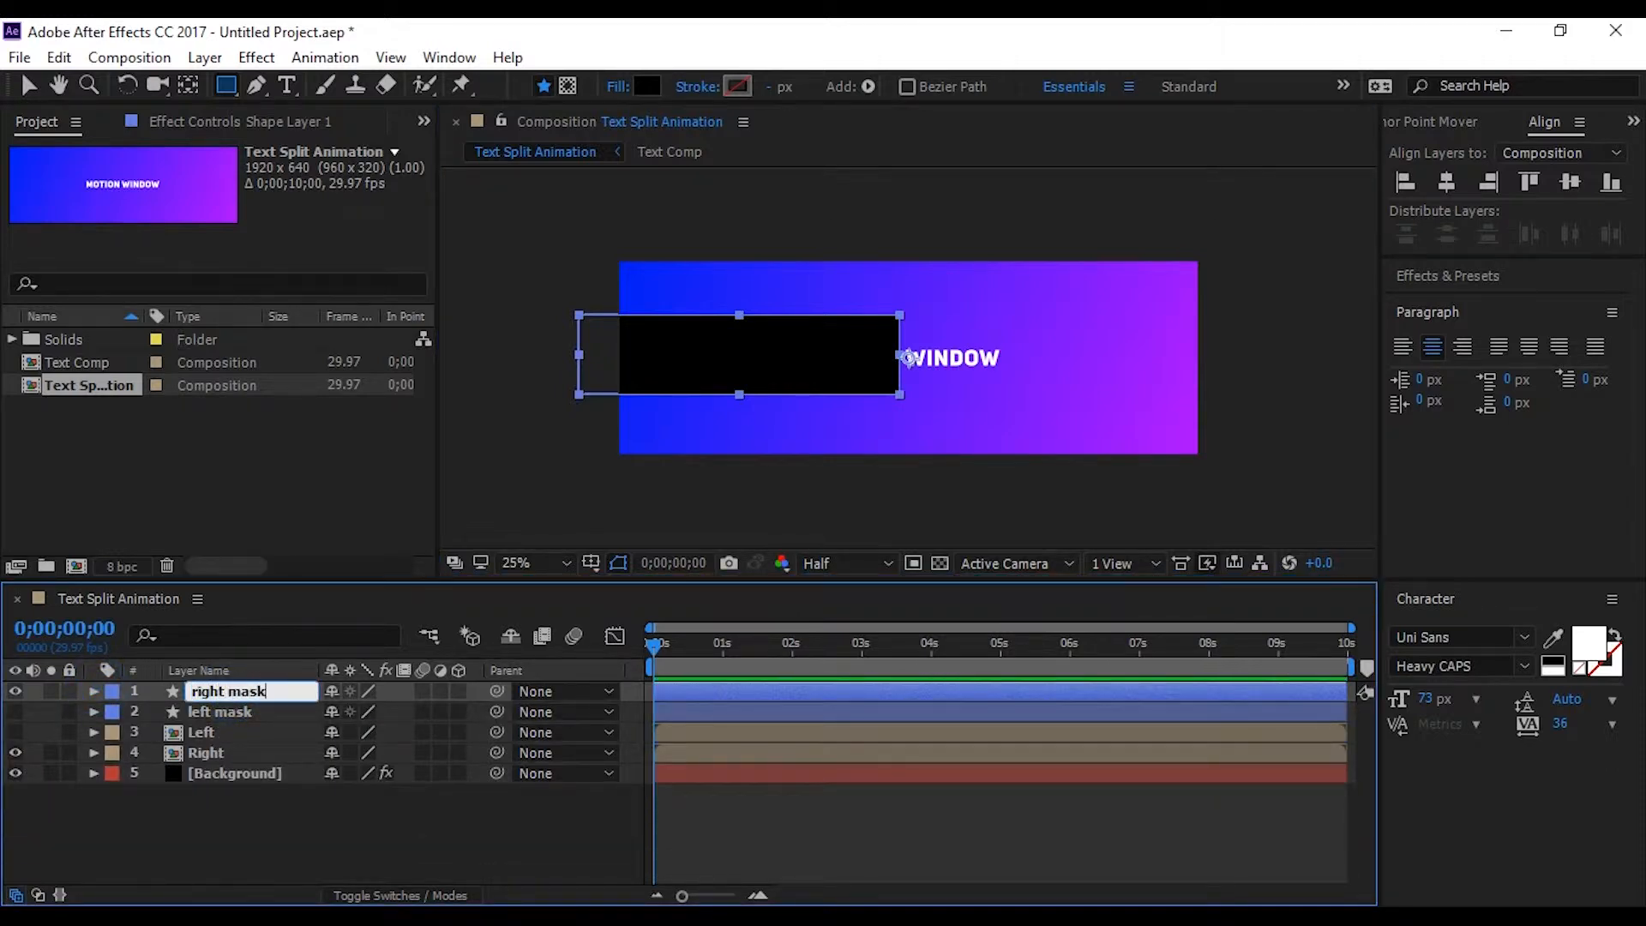
pyautogui.press('Return')
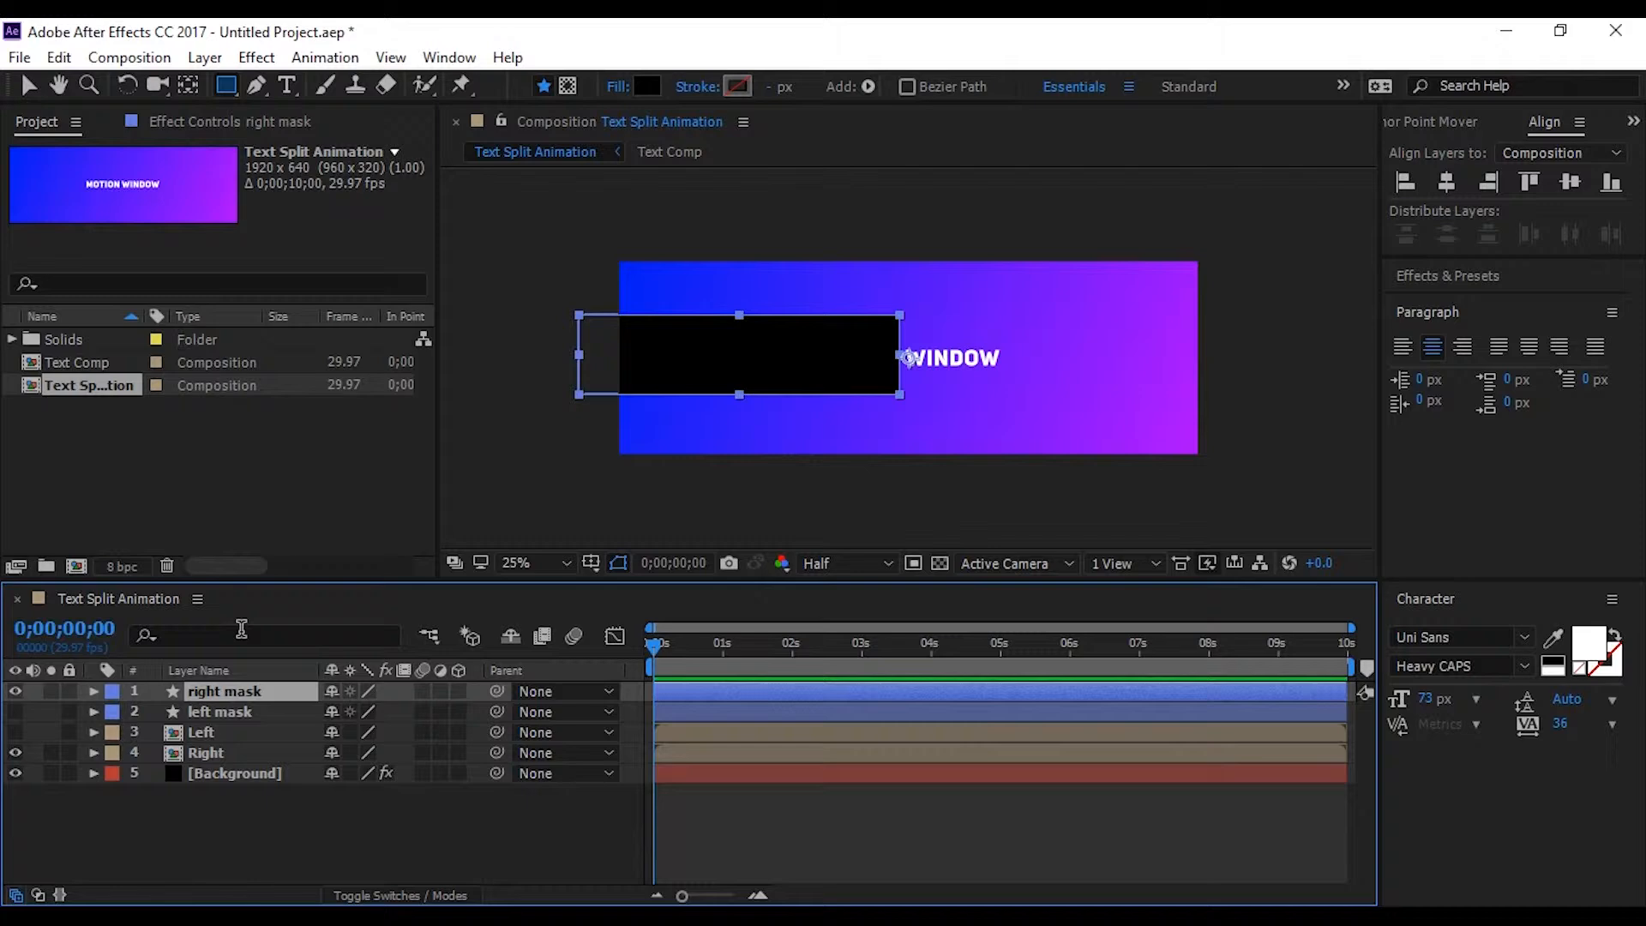
# Toggle the layer list to source names and back, and move the right mask layer directly above the Right layer
pyautogui.click(238, 795)
pyautogui.click(249, 671)
pyautogui.click(247, 691)
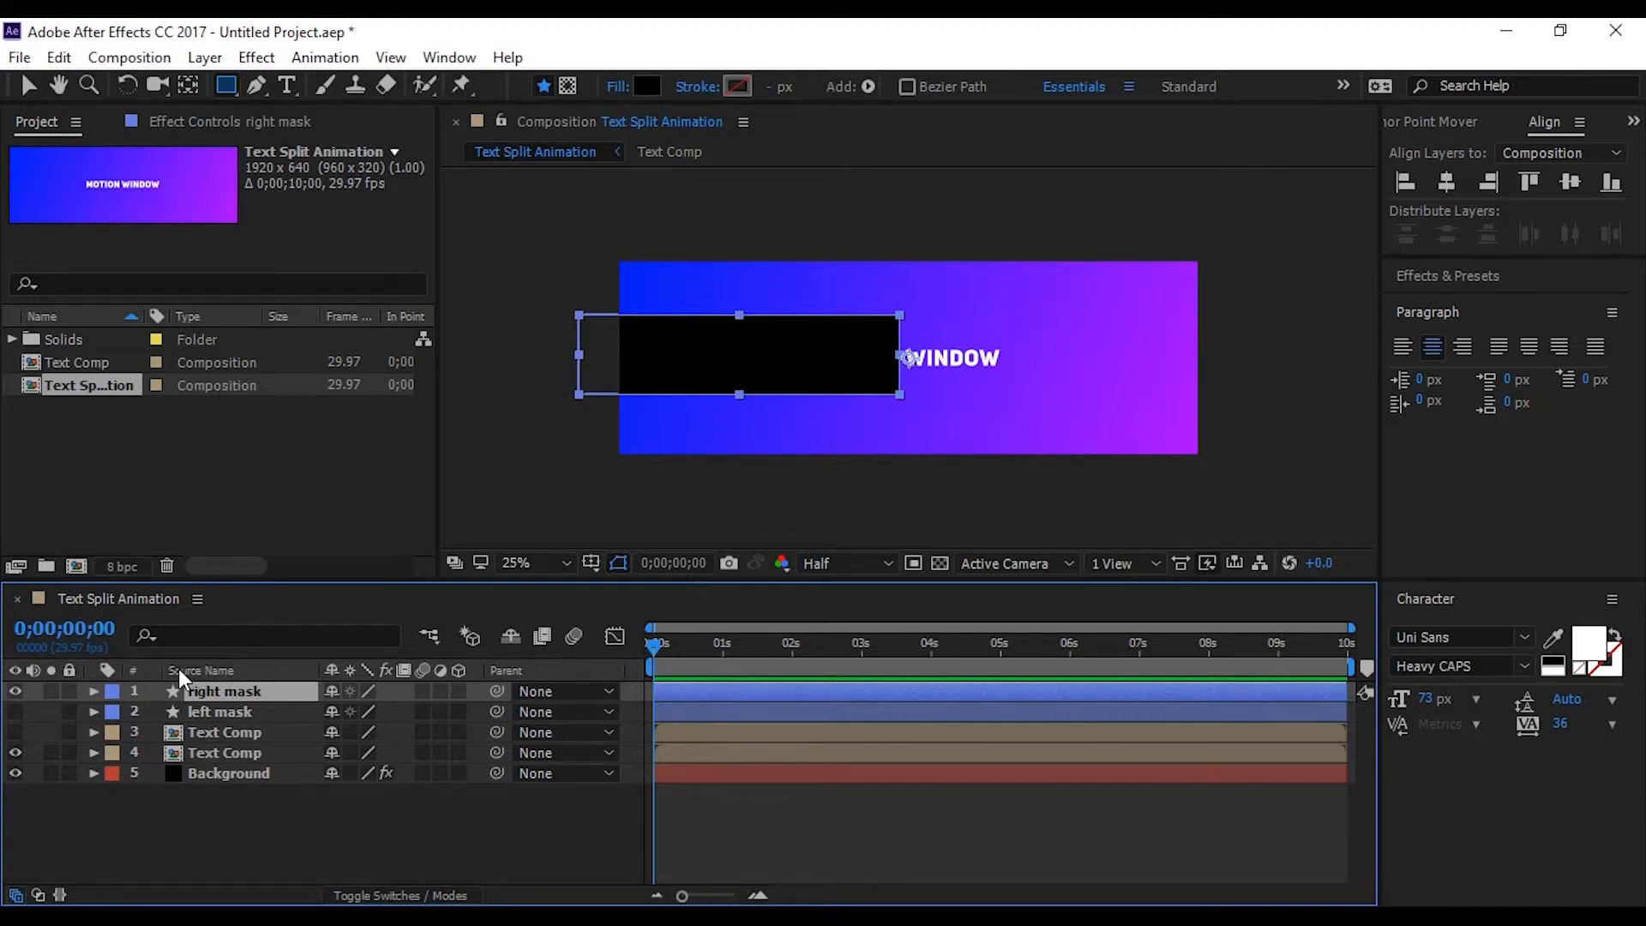
pyautogui.click(235, 672)
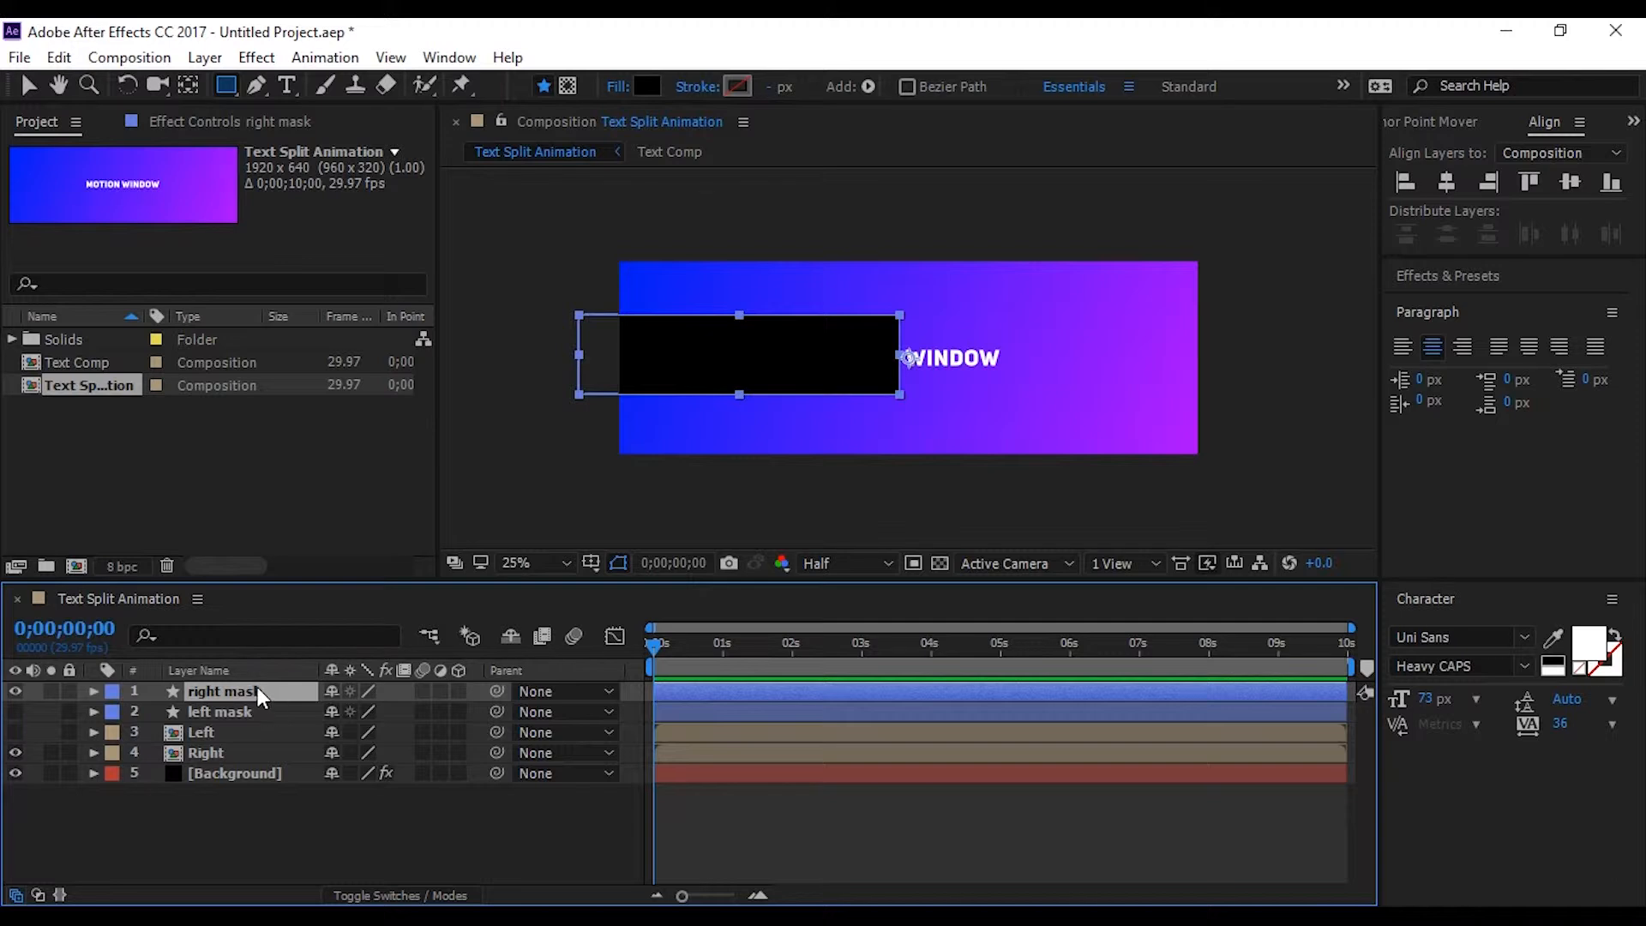
pyautogui.moveTo(257, 691); pyautogui.dragTo(237, 754)
# Add a Position keyframe to the Right layer at 0;00;01;00, keeping the text at its present place
pyautogui.click(207, 760)
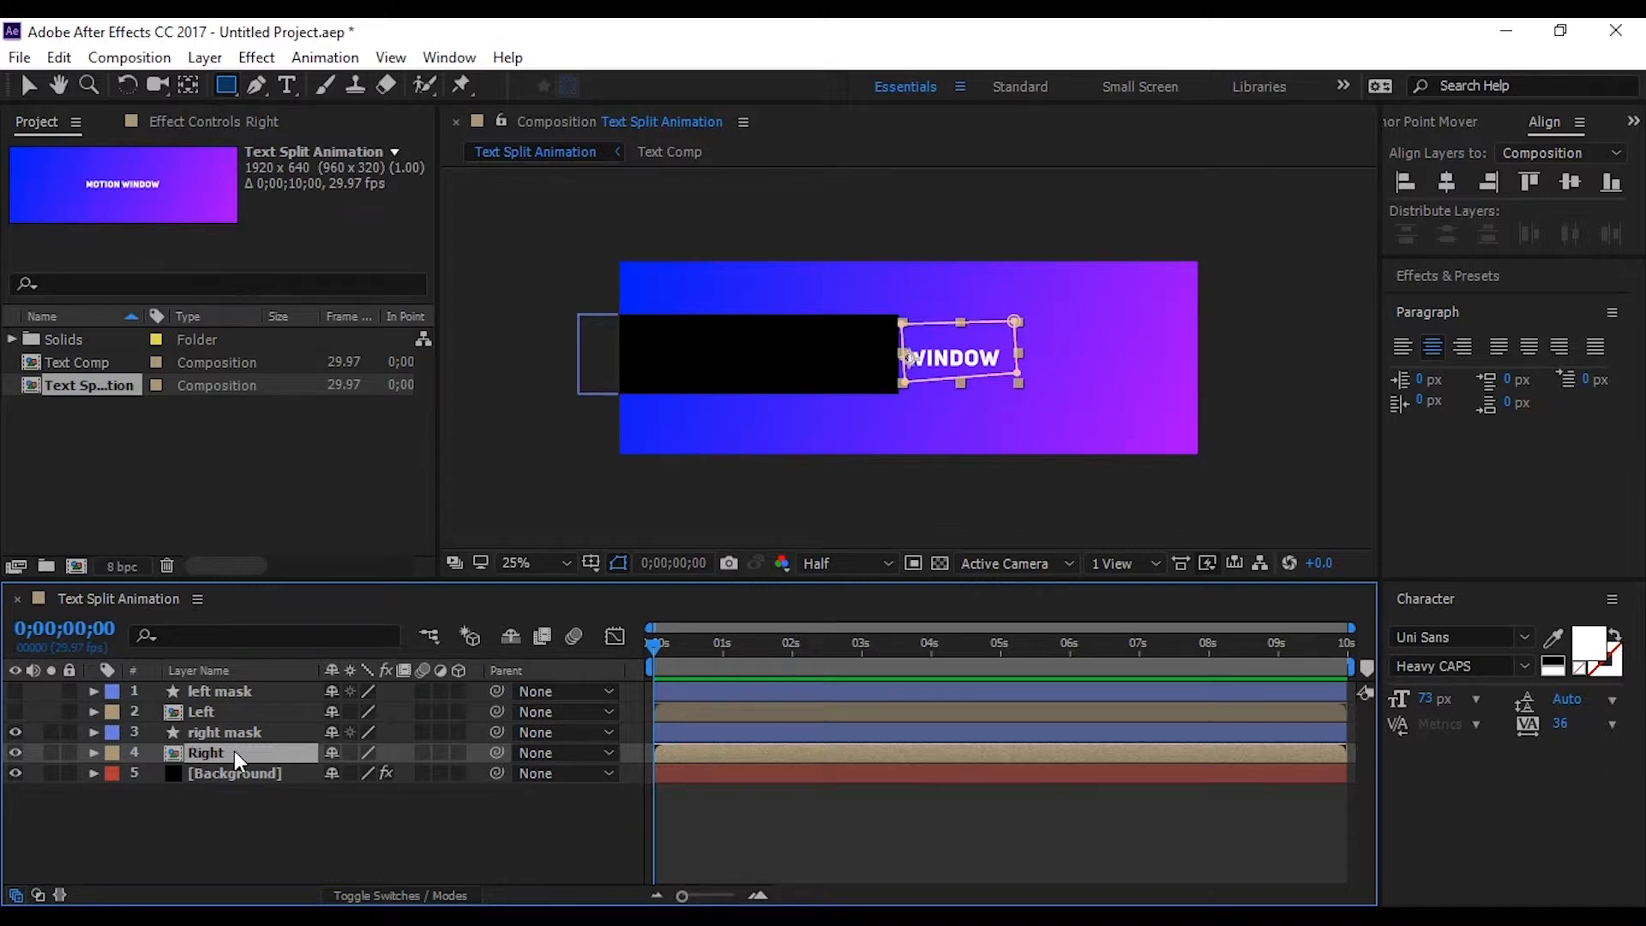
pyautogui.press('p')
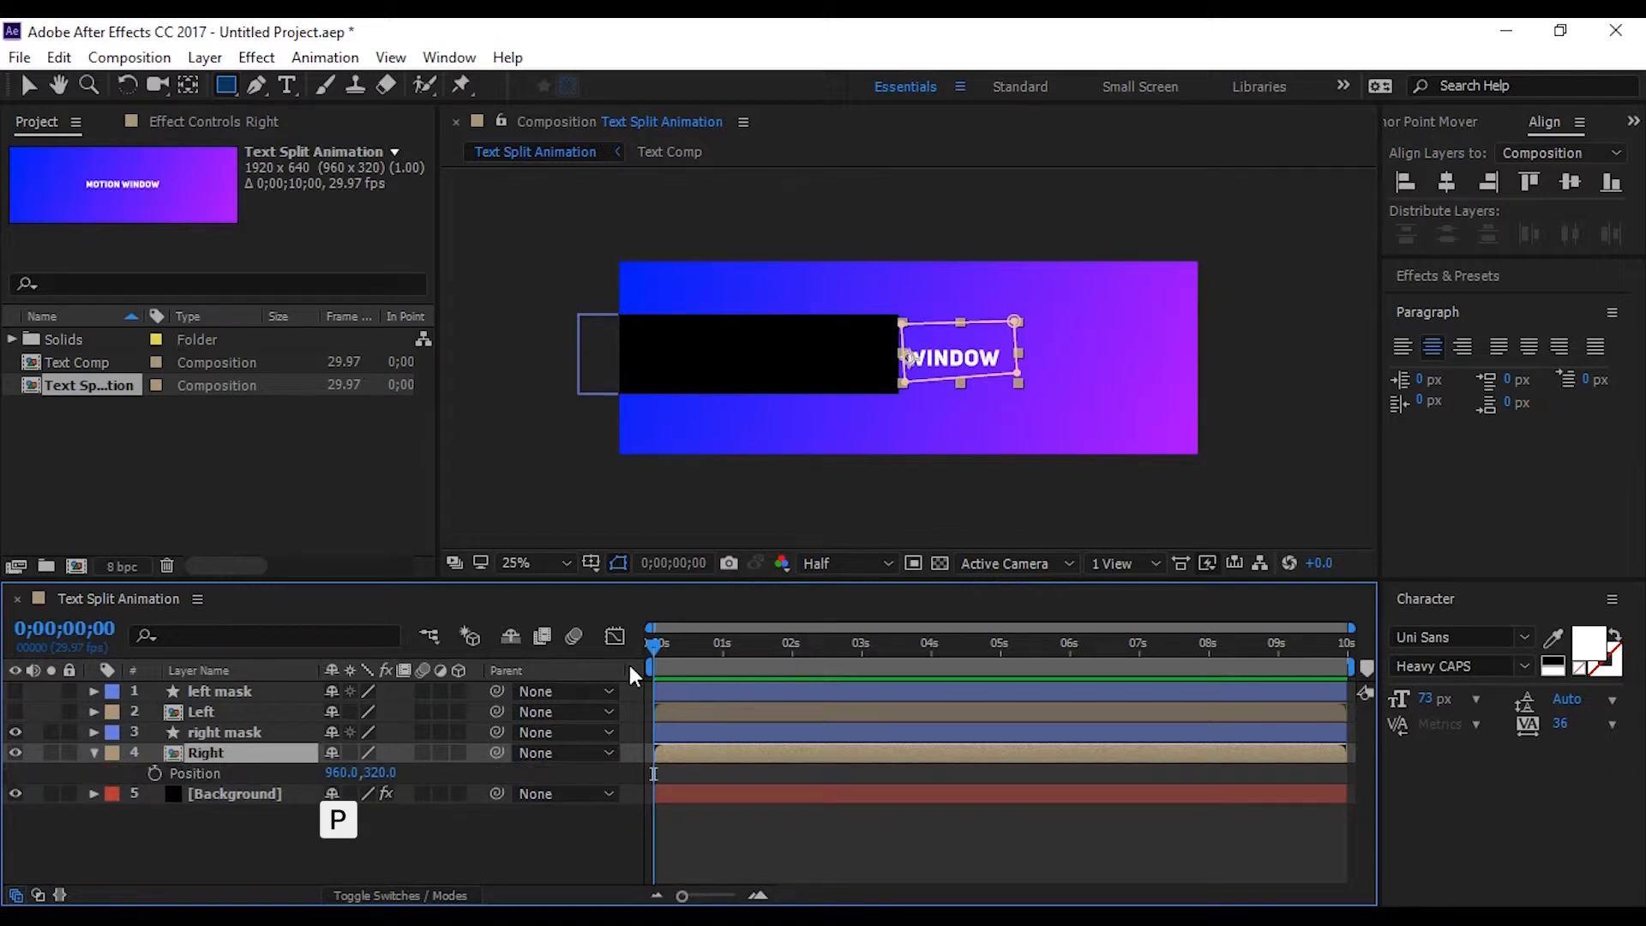
pyautogui.moveTo(654, 644); pyautogui.dragTo(726, 648)
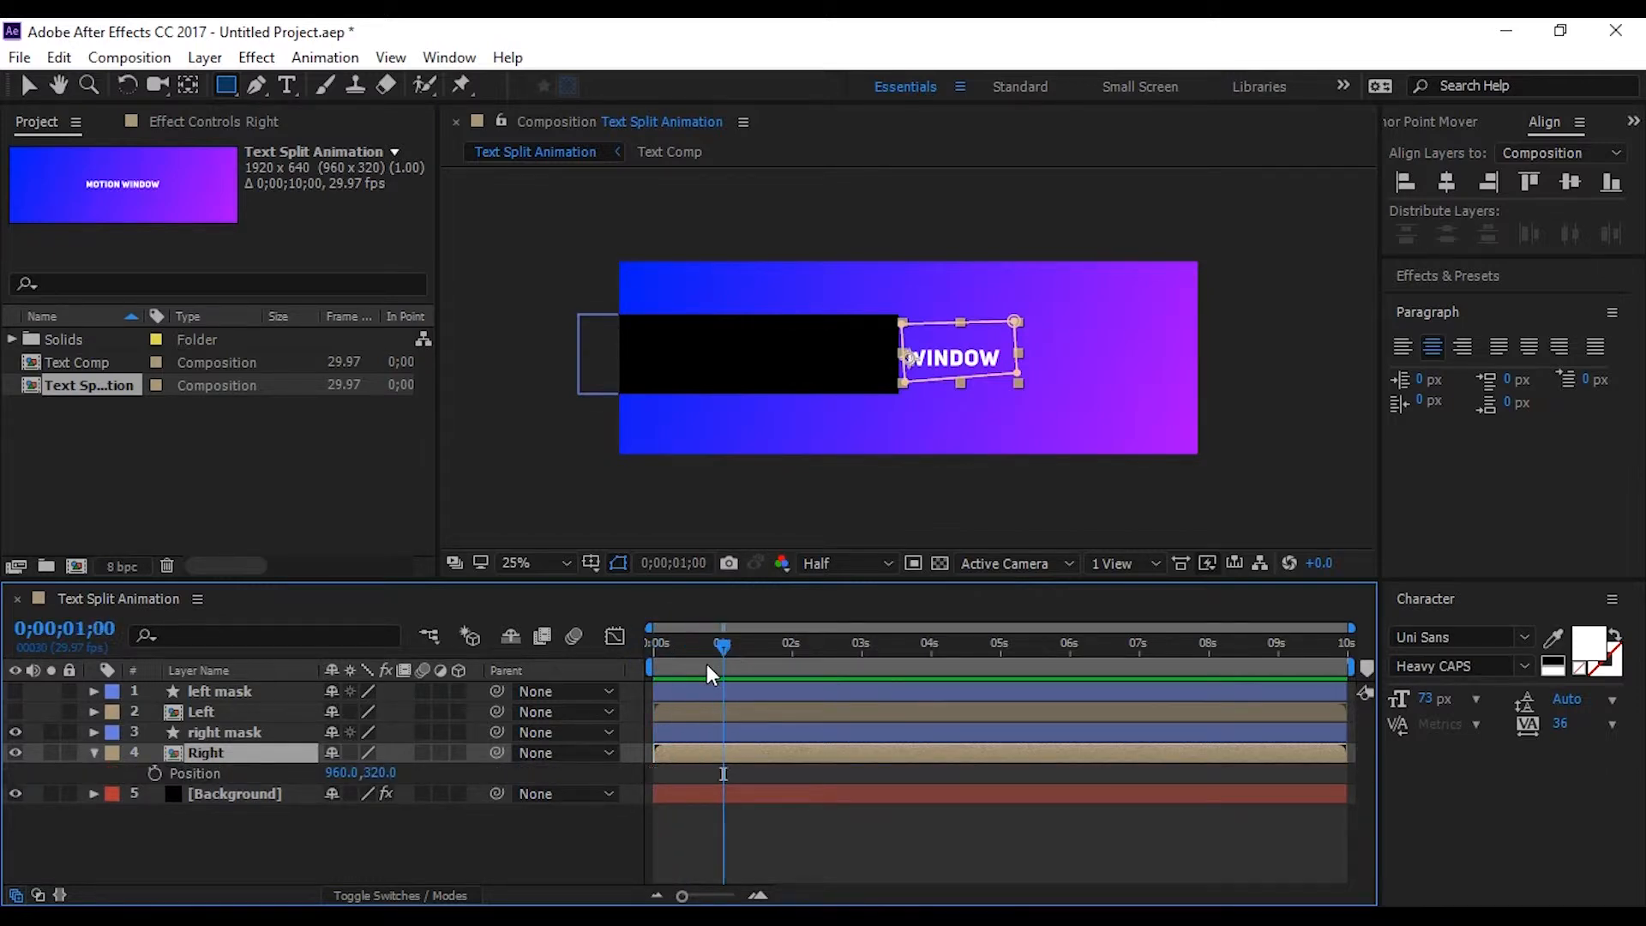
pyautogui.click(154, 772)
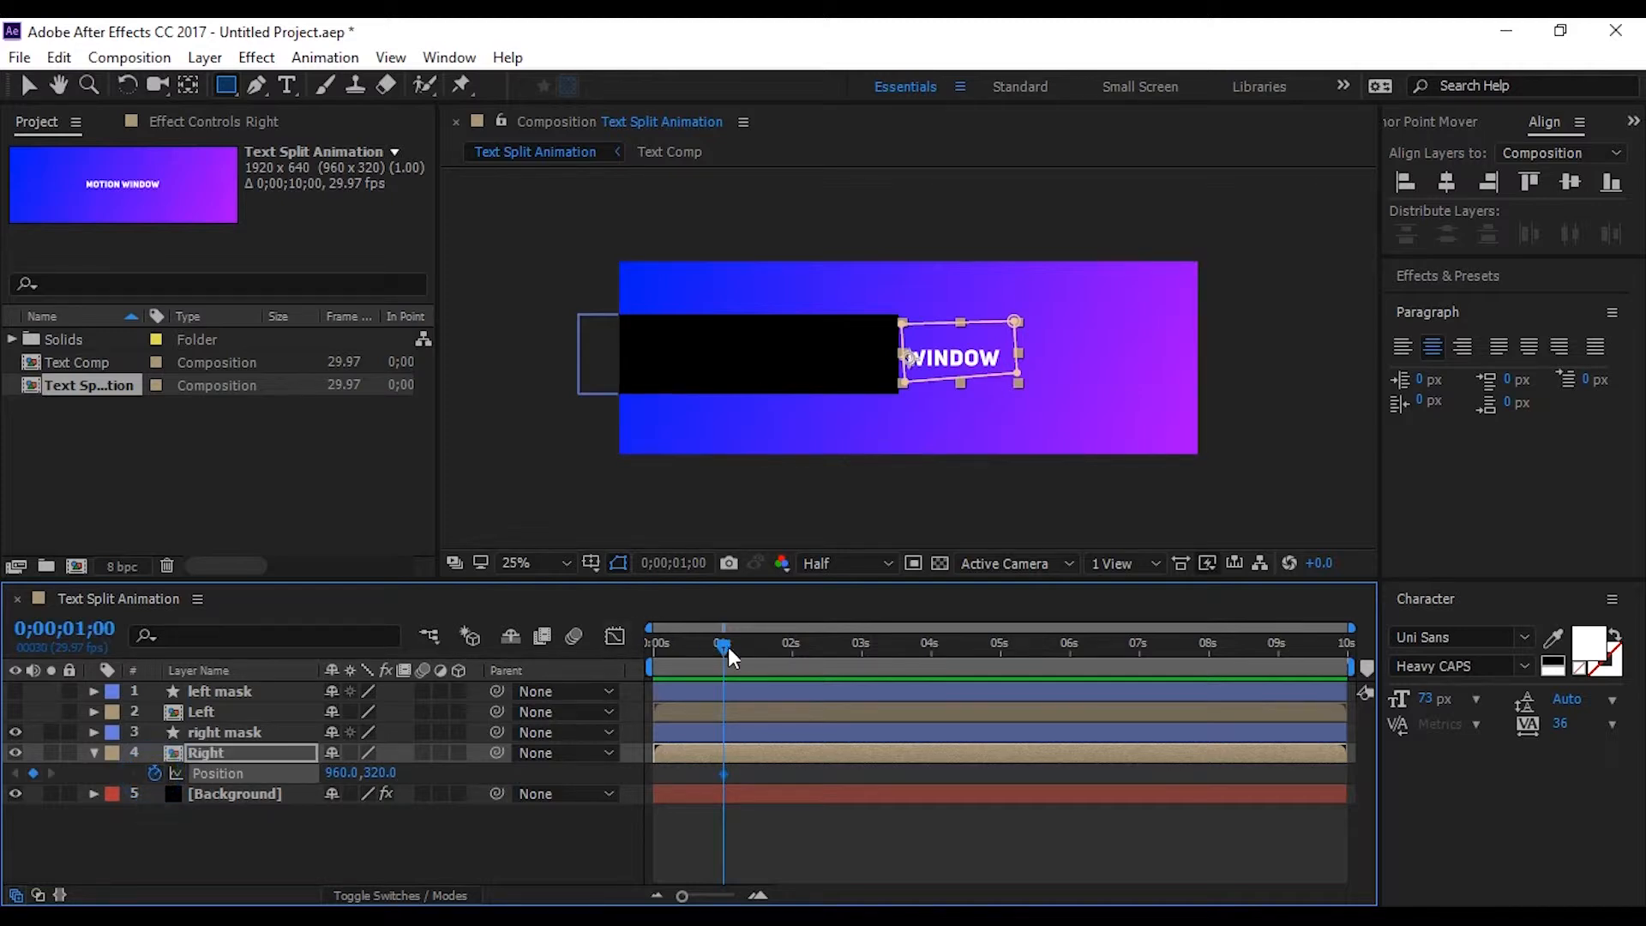
# At 0;00;00;00, set the Right layer's Position to 467.0, 320.0 and collapse its properties
pyautogui.moveTo(724, 644); pyautogui.dragTo(653, 645)
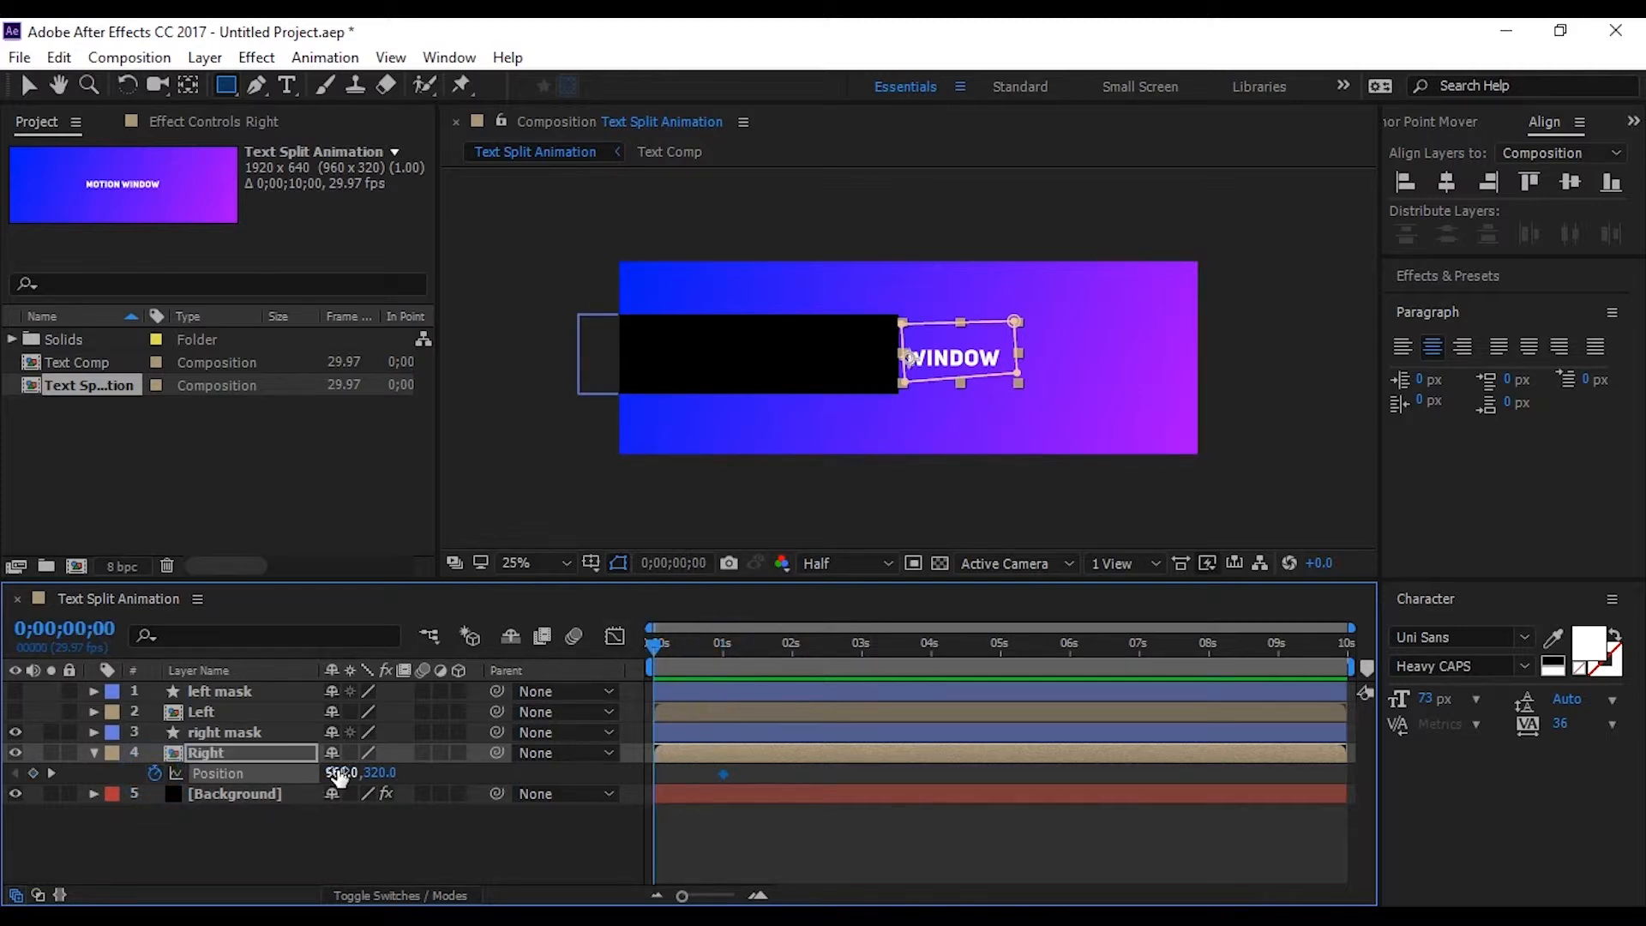
pyautogui.moveTo(339, 776); pyautogui.dragTo(9, 773)
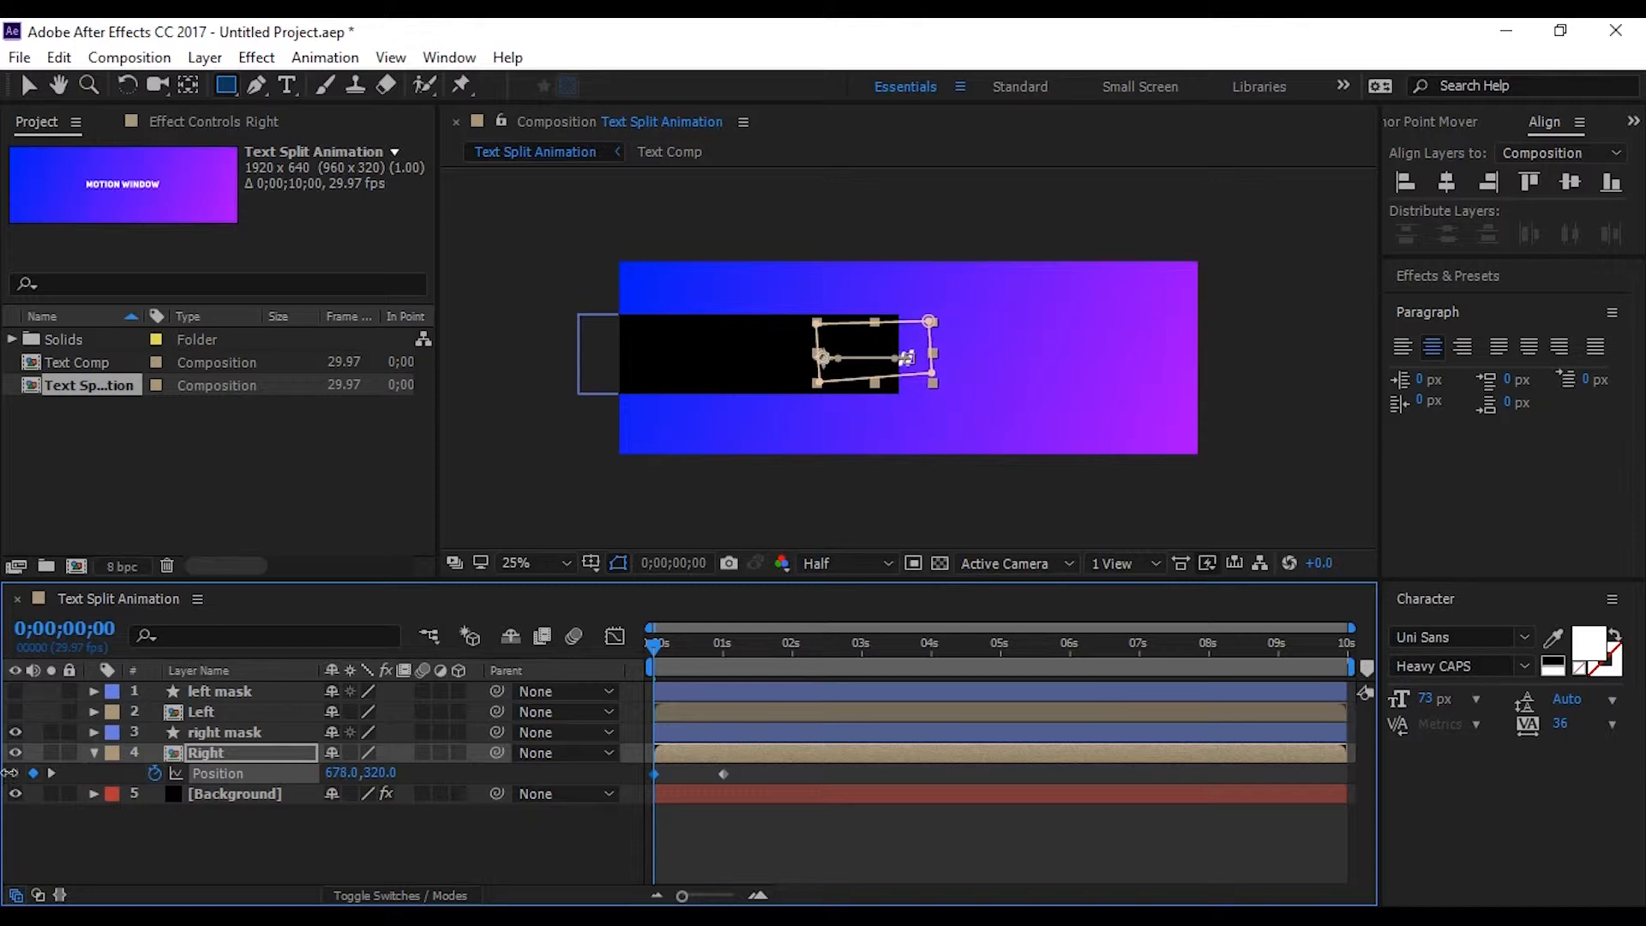
pyautogui.moveTo(339, 775); pyautogui.dragTo(117, 808)
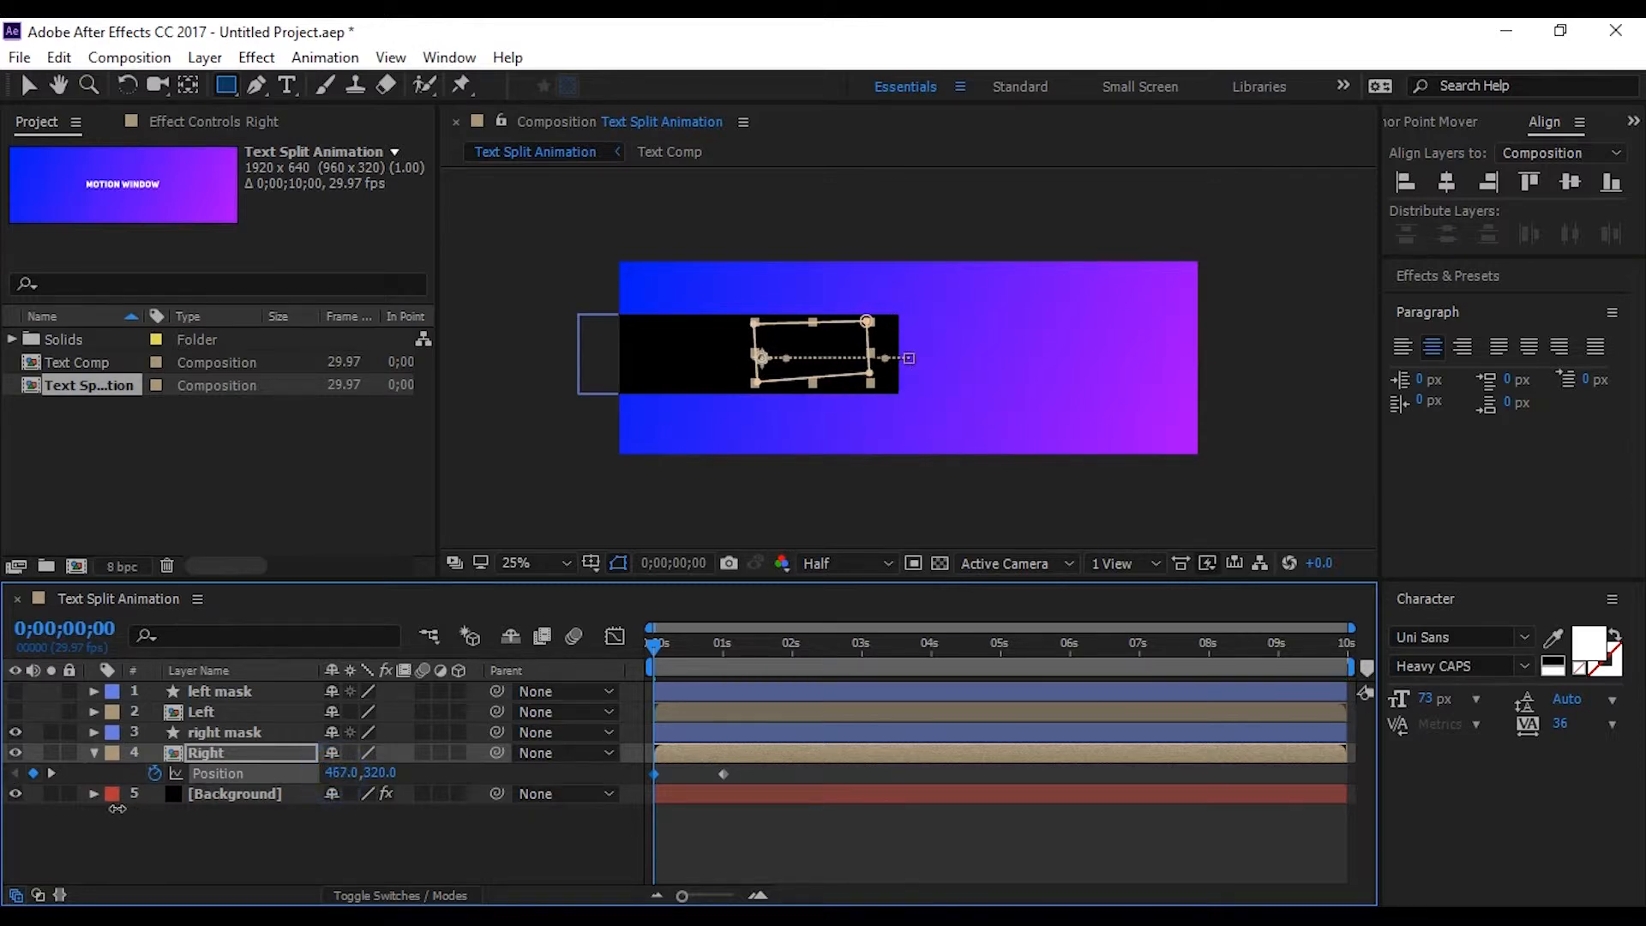
pyautogui.click(238, 849)
pyautogui.click(93, 752)
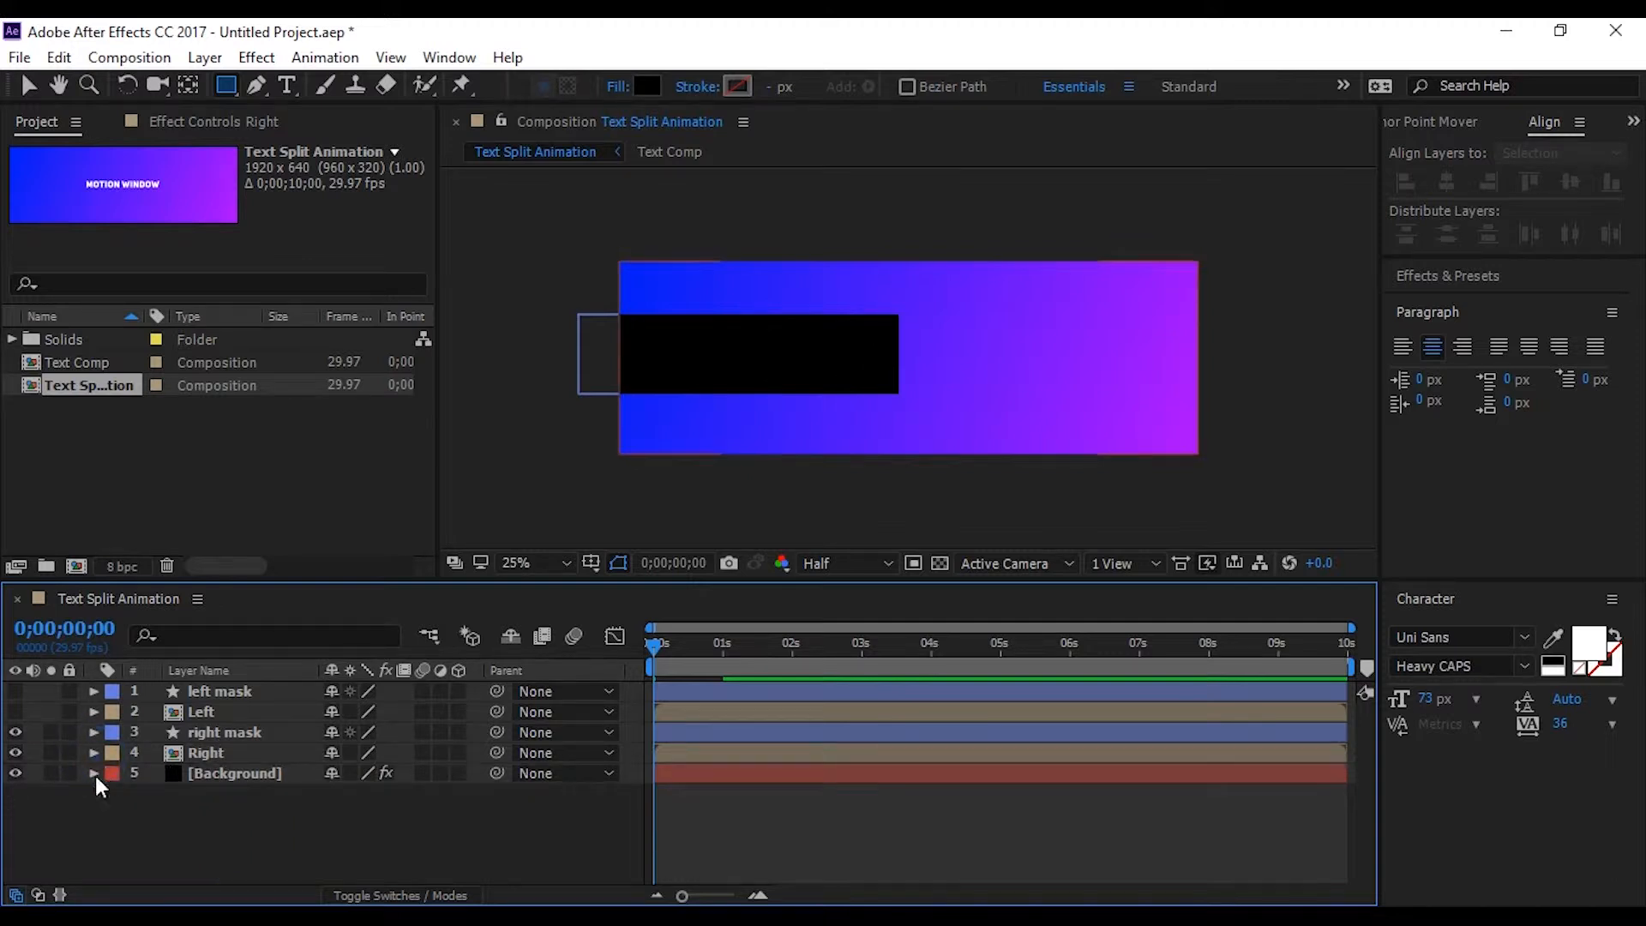
# Show the Left and left mask layers again and scrub through the beginning of the animation
pyautogui.click(13, 713)
pyautogui.click(13, 692)
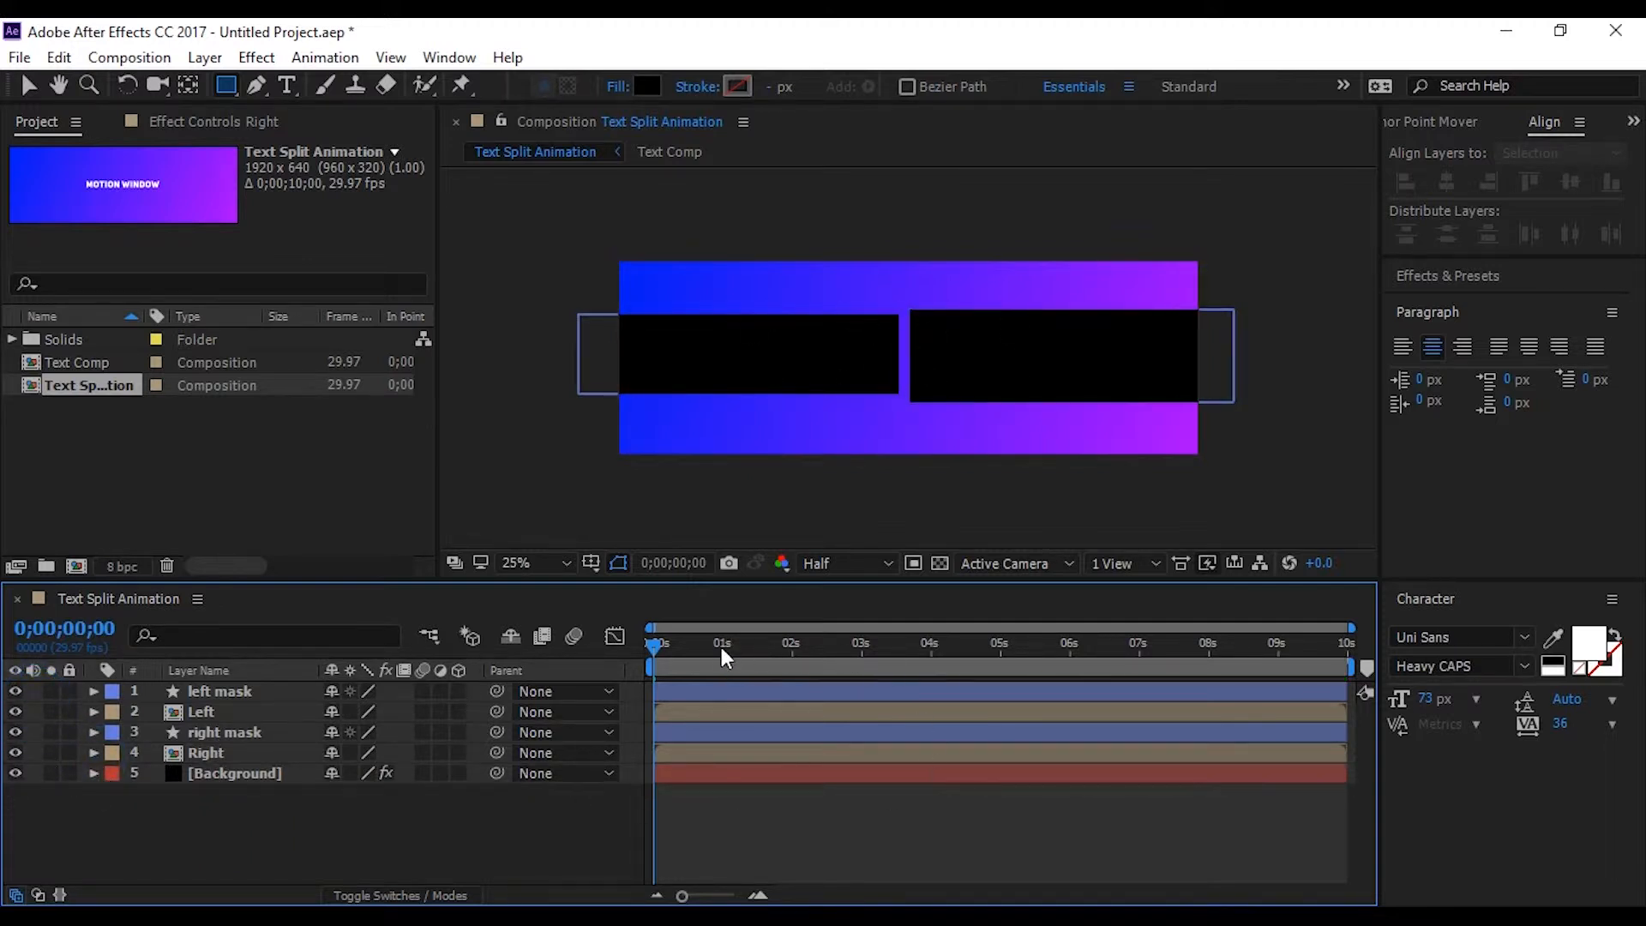
pyautogui.moveTo(658, 646); pyautogui.dragTo(613, 656)
pyautogui.click(236, 710)
pyautogui.click(228, 748)
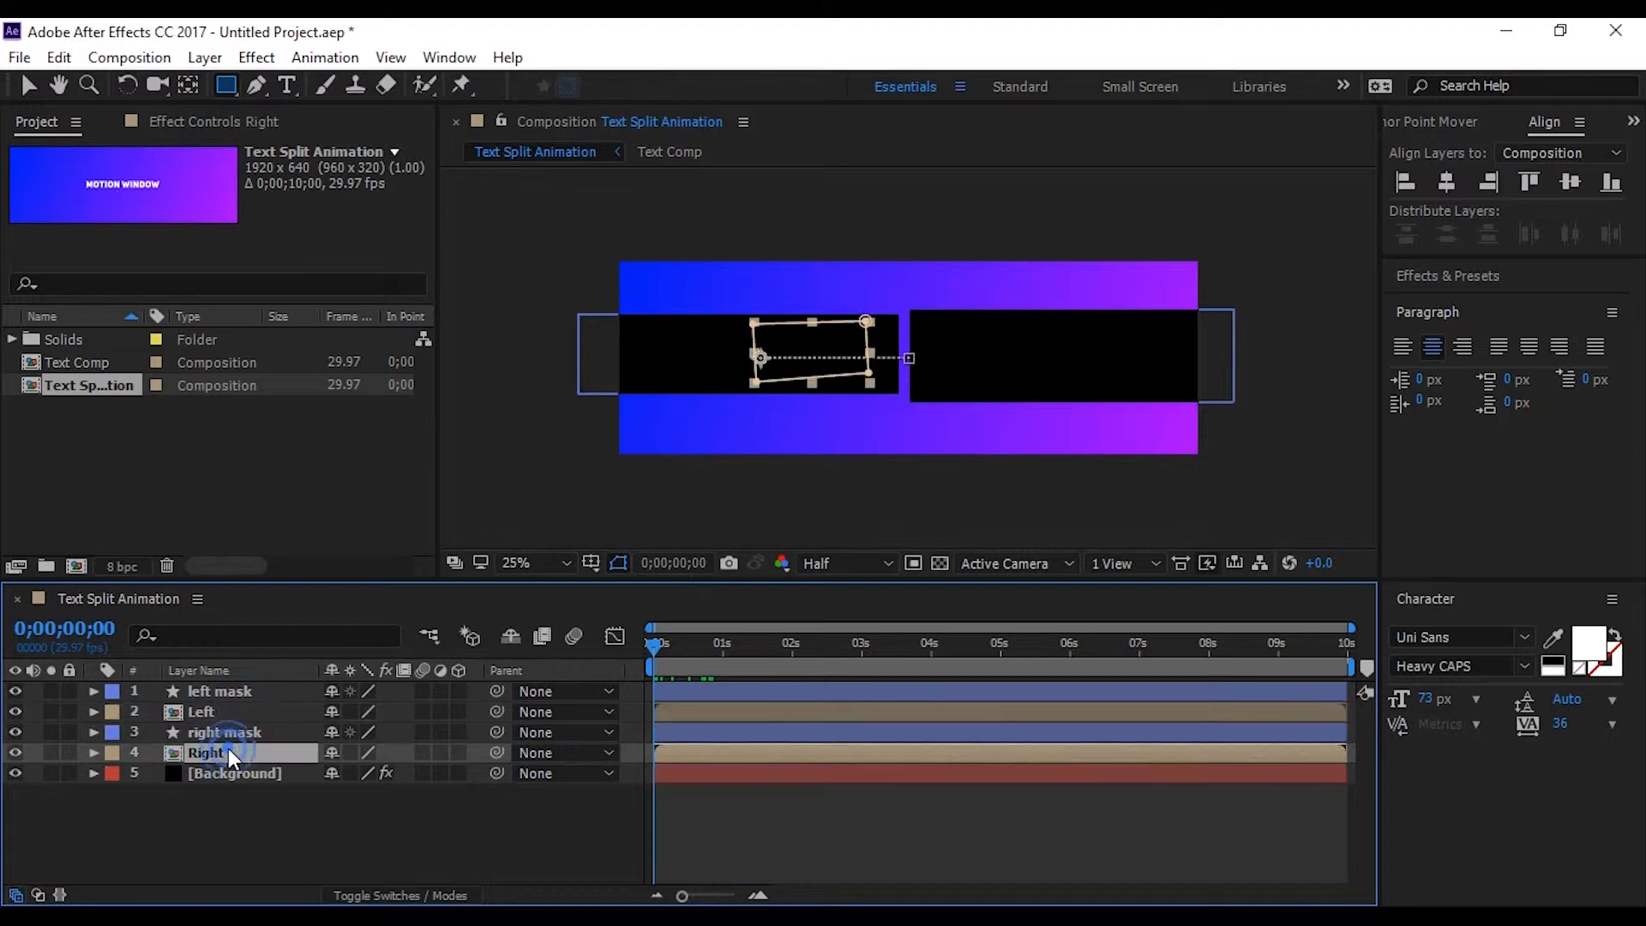
pyautogui.click(259, 800)
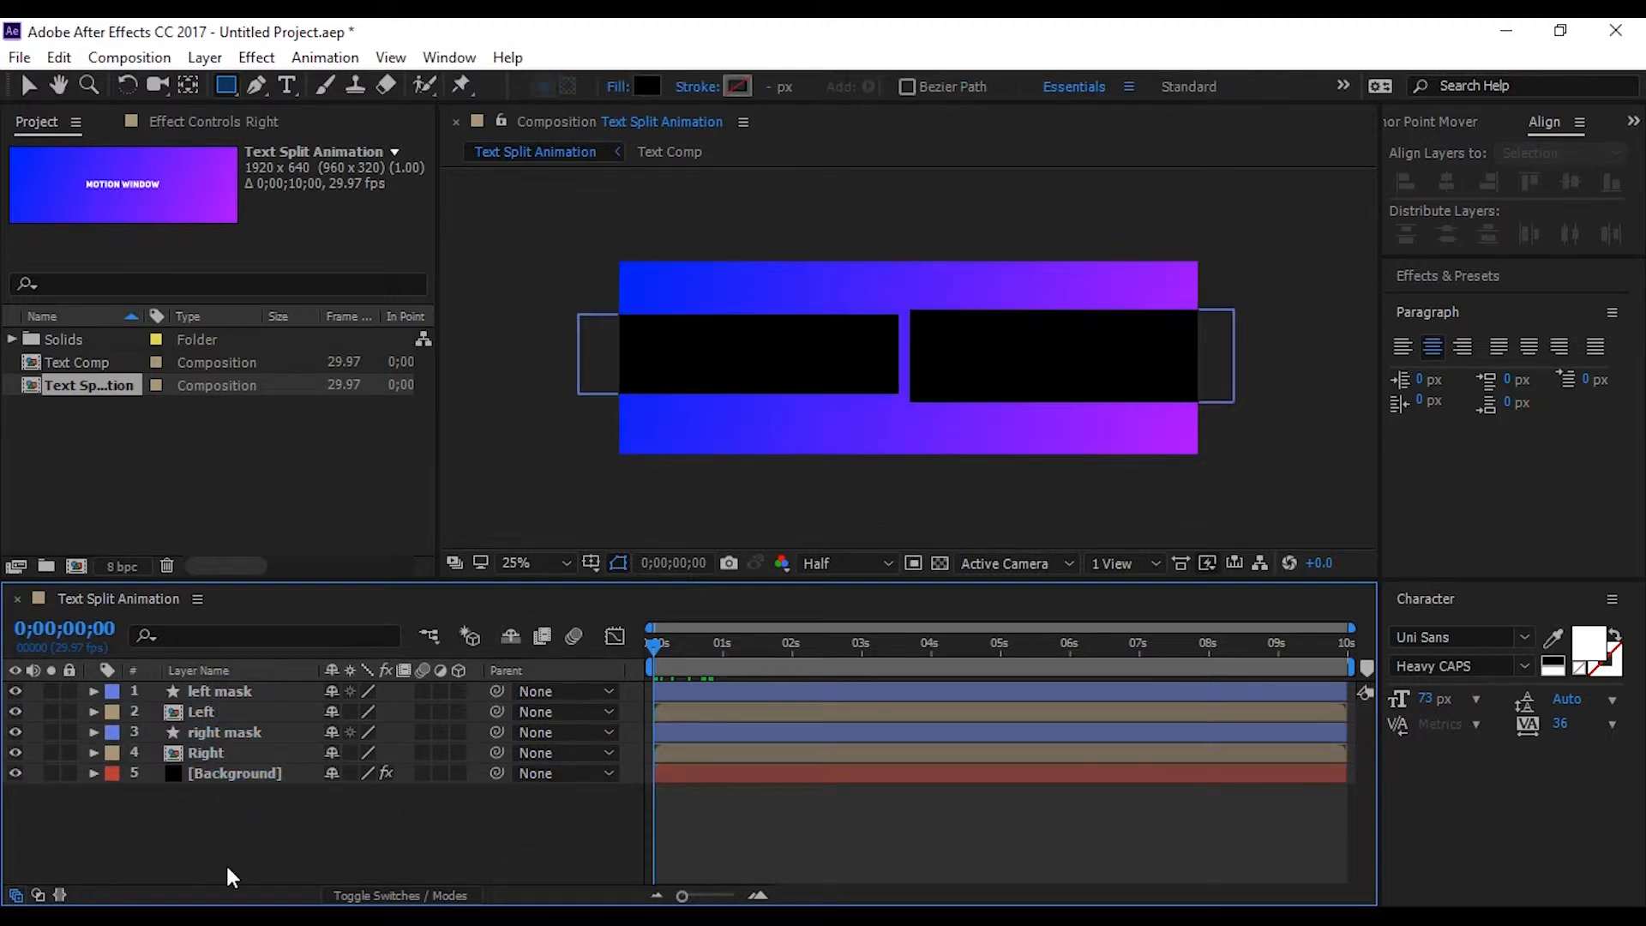
# Show the layers' track matte settings and set the Left layer's matte to Alpha Inverted Matte "left mask"
pyautogui.press('F4')
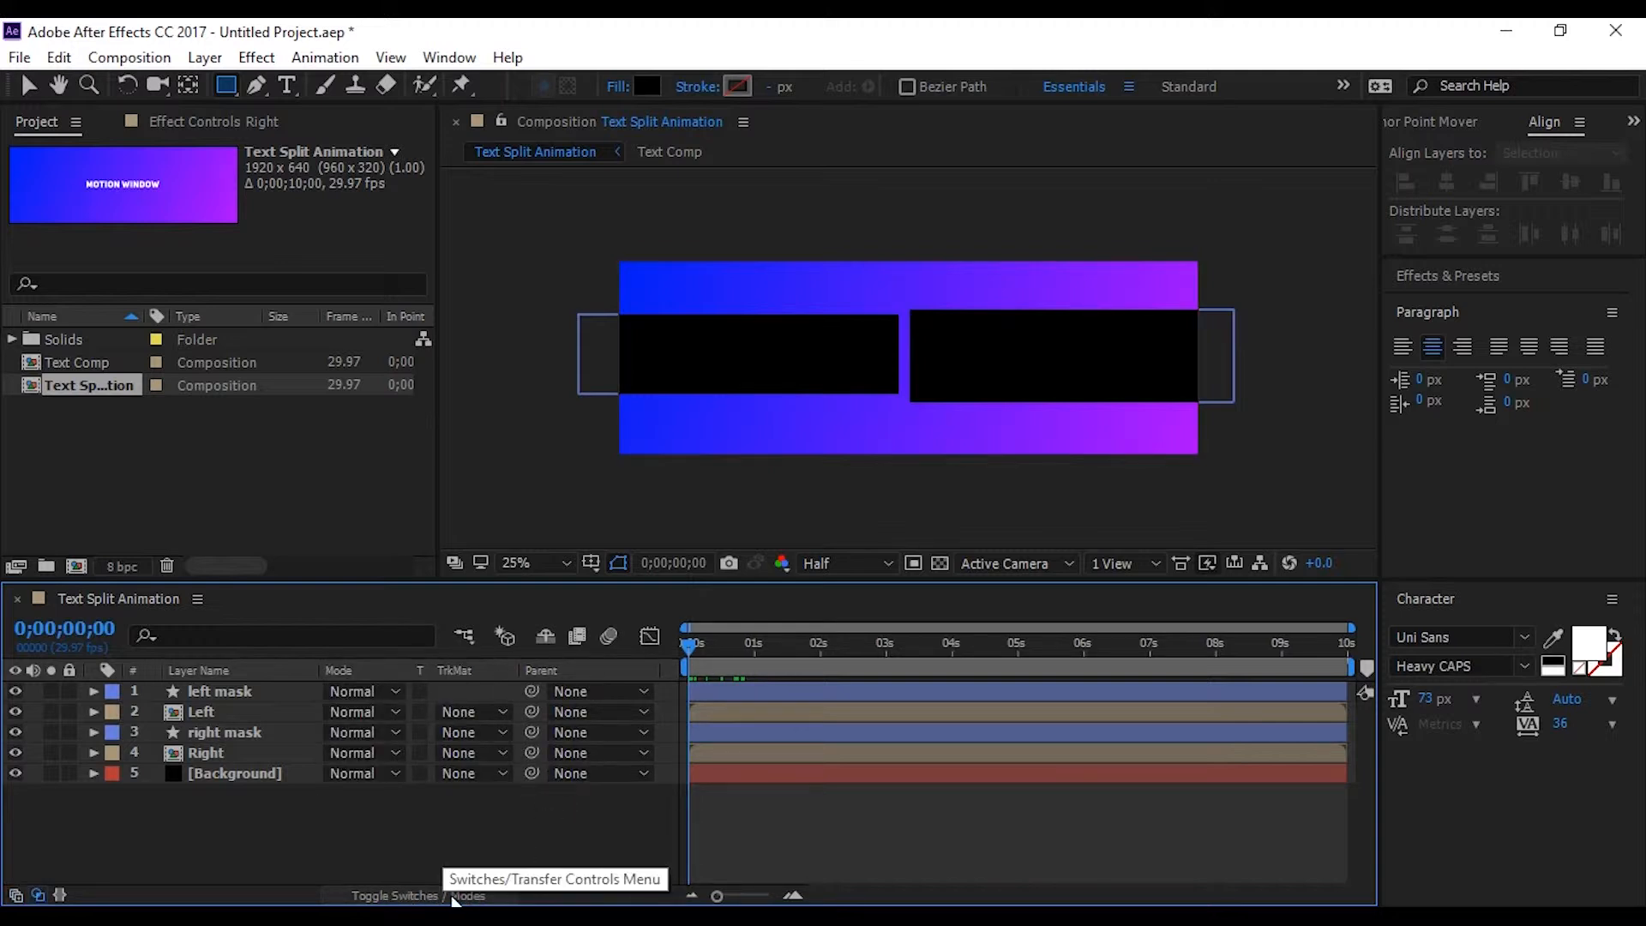
pyautogui.rightClick(394, 667)
pyautogui.moveTo(470, 753)
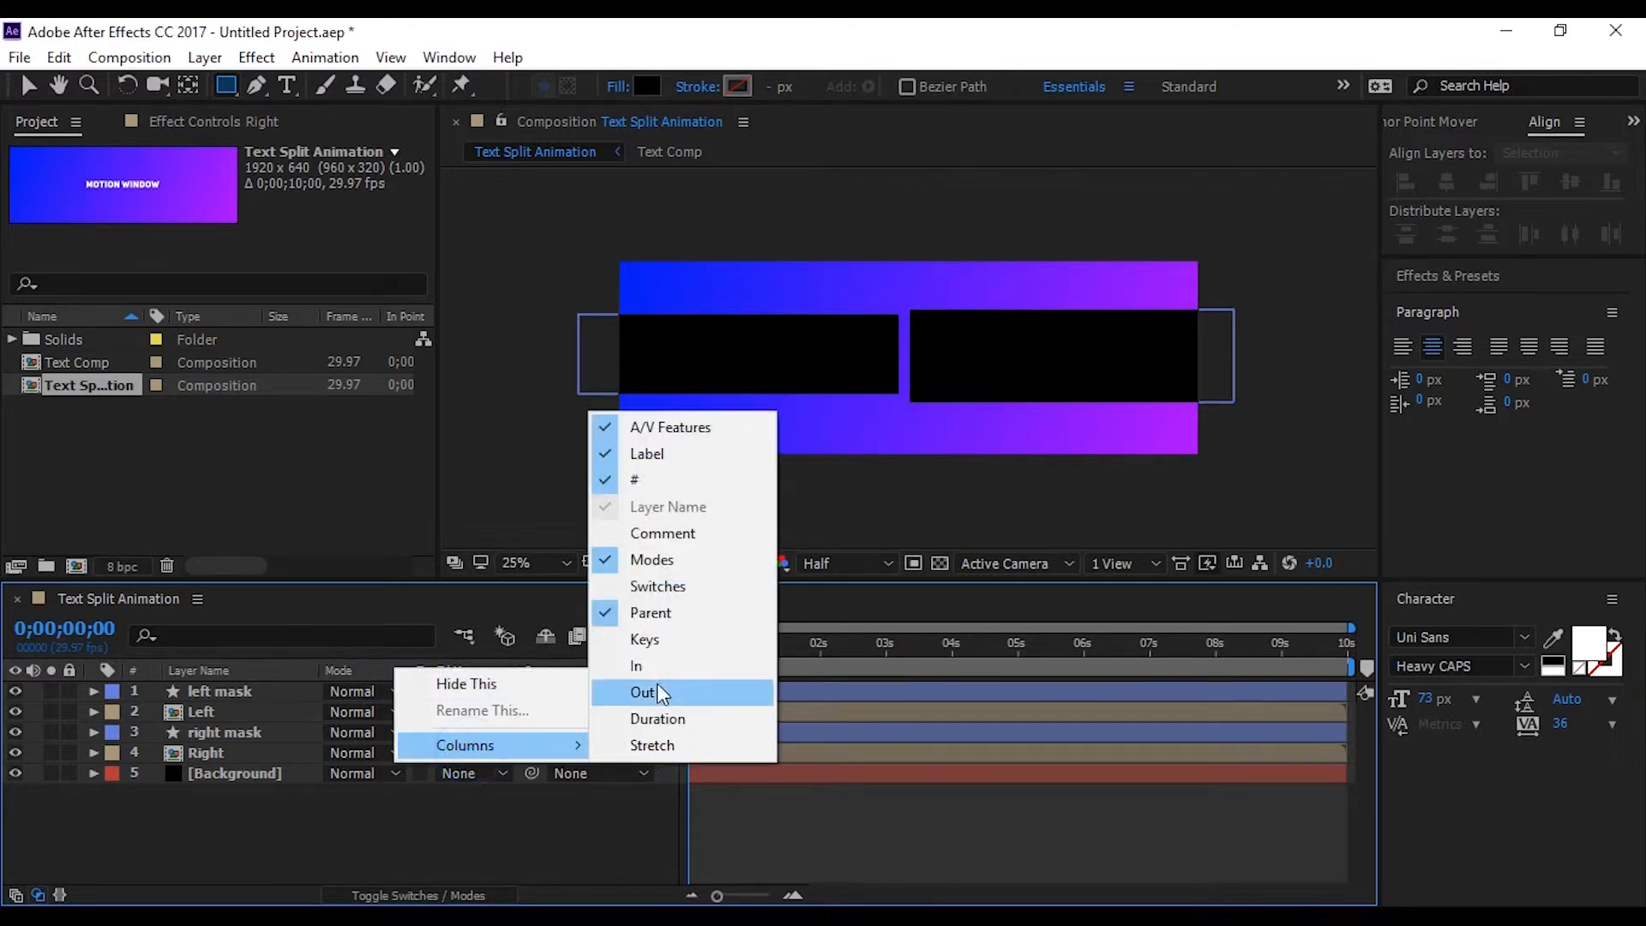
pyautogui.click(389, 849)
pyautogui.click(217, 705)
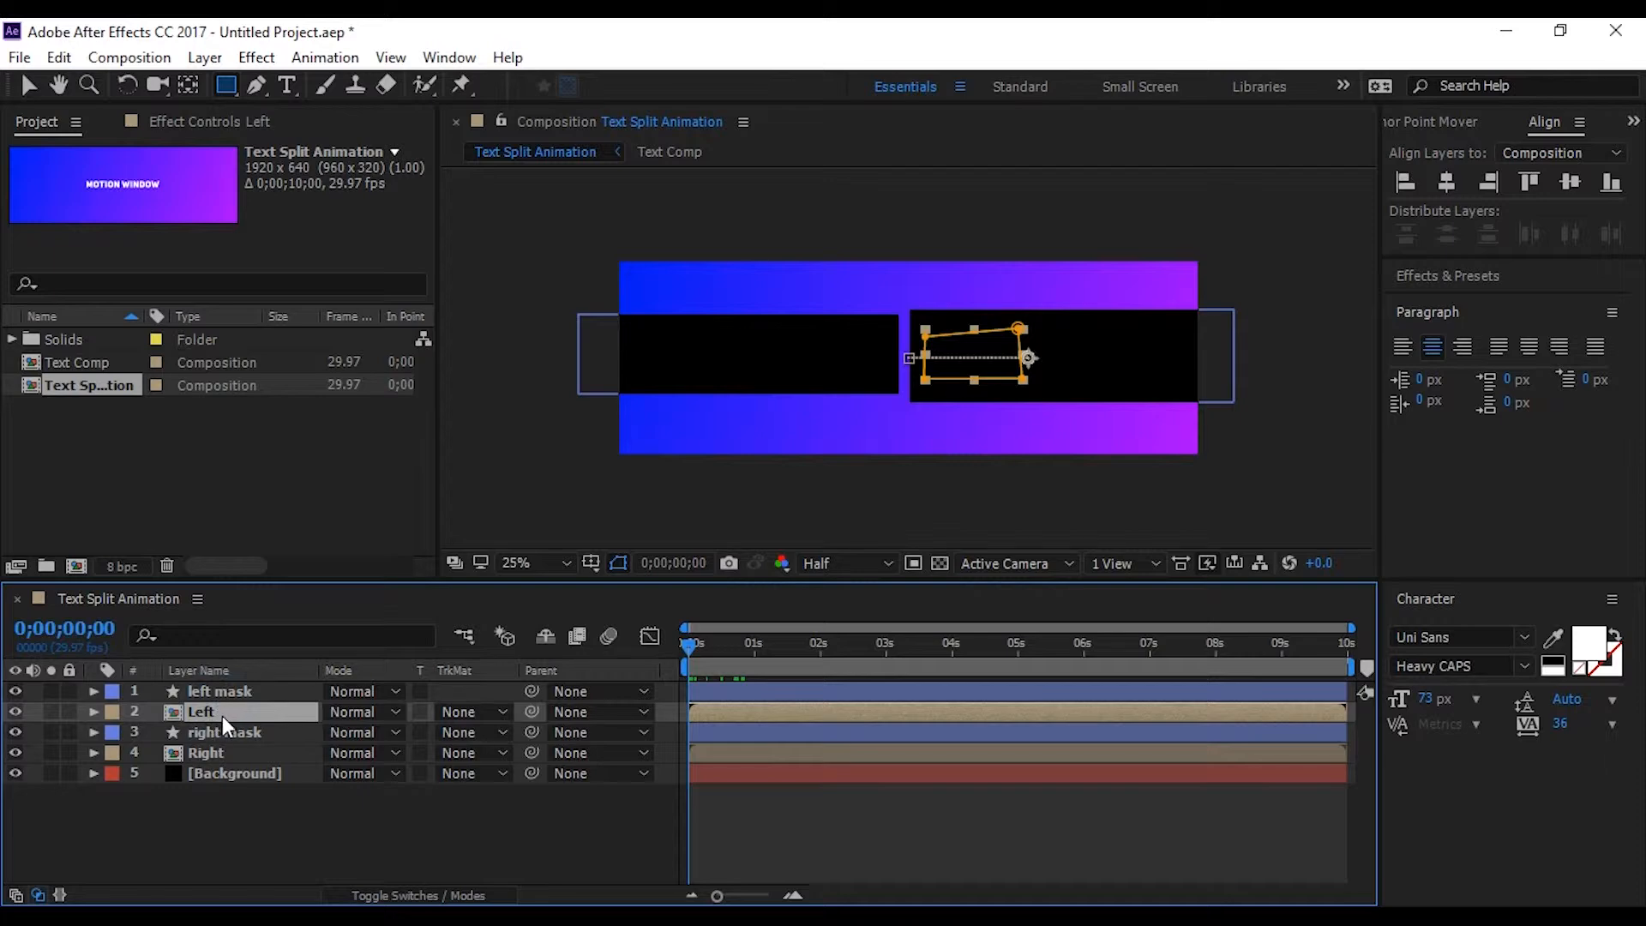
pyautogui.click(485, 710)
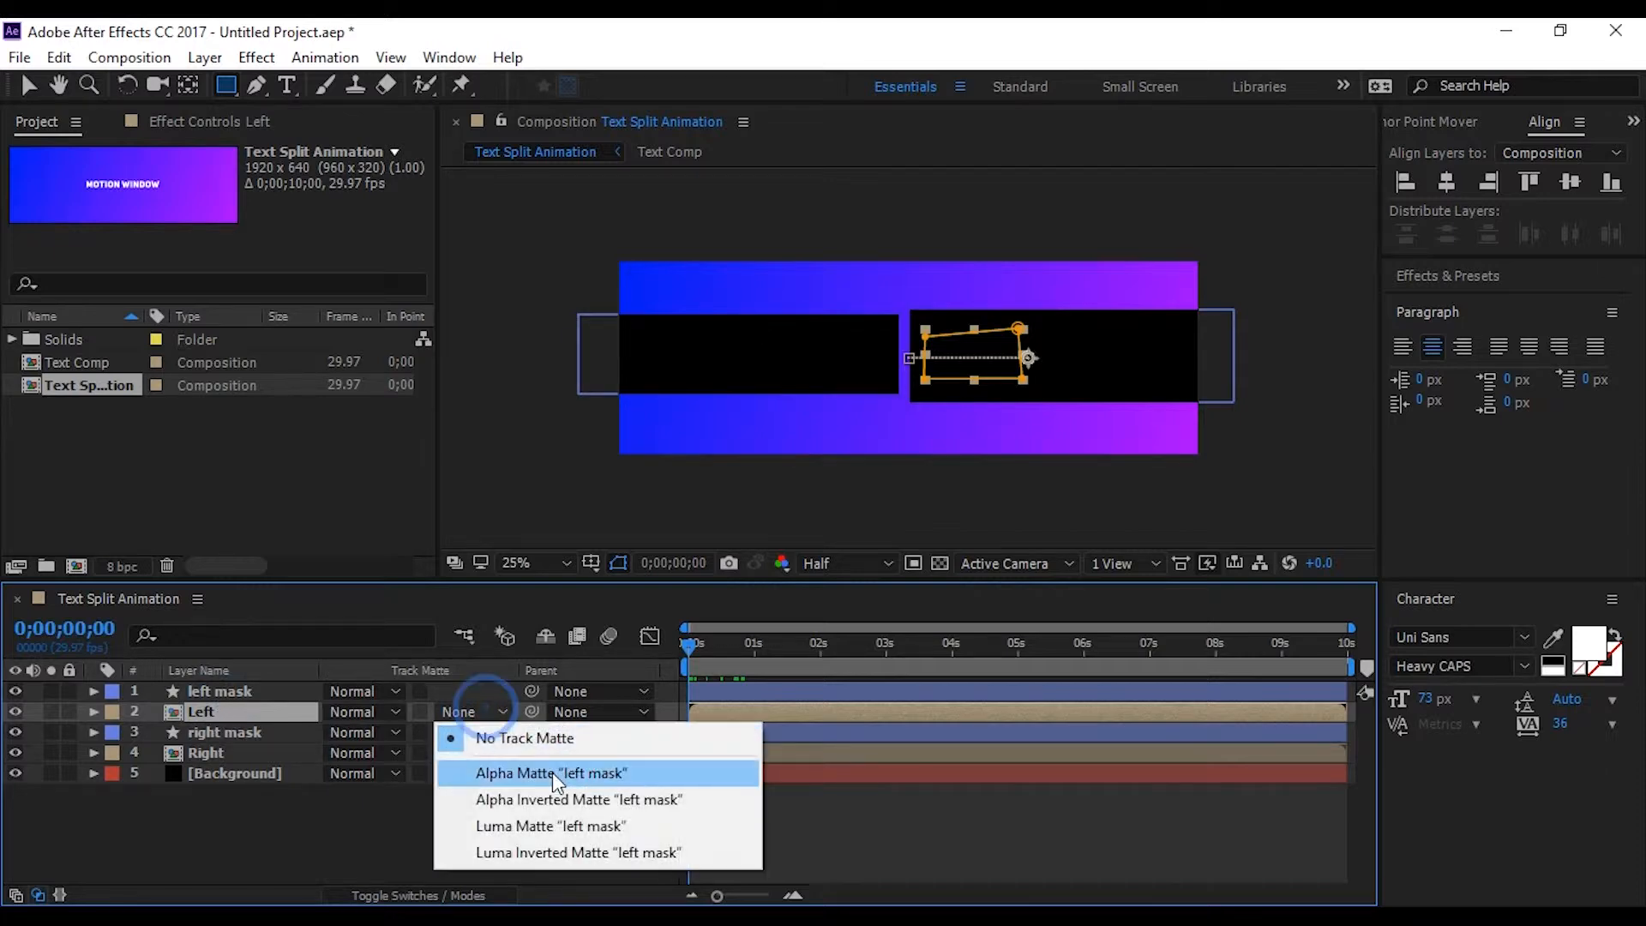
pyautogui.click(563, 799)
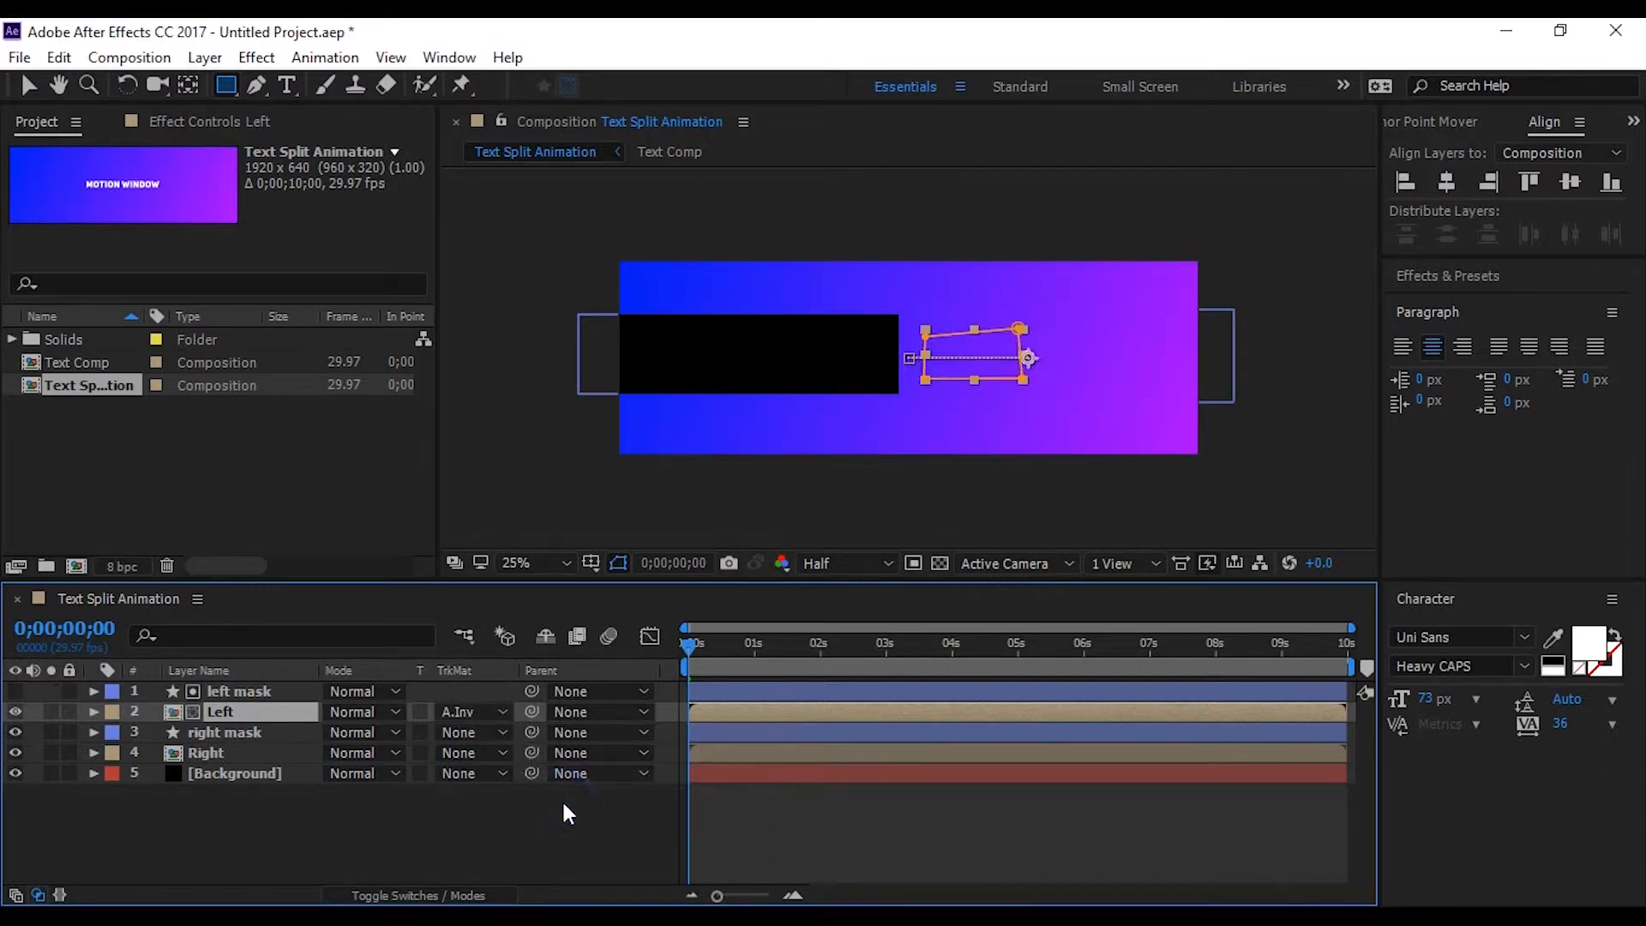
# Set the Right layer's track matte to Alpha Inverted Matte "right mask"
pyautogui.click(257, 753)
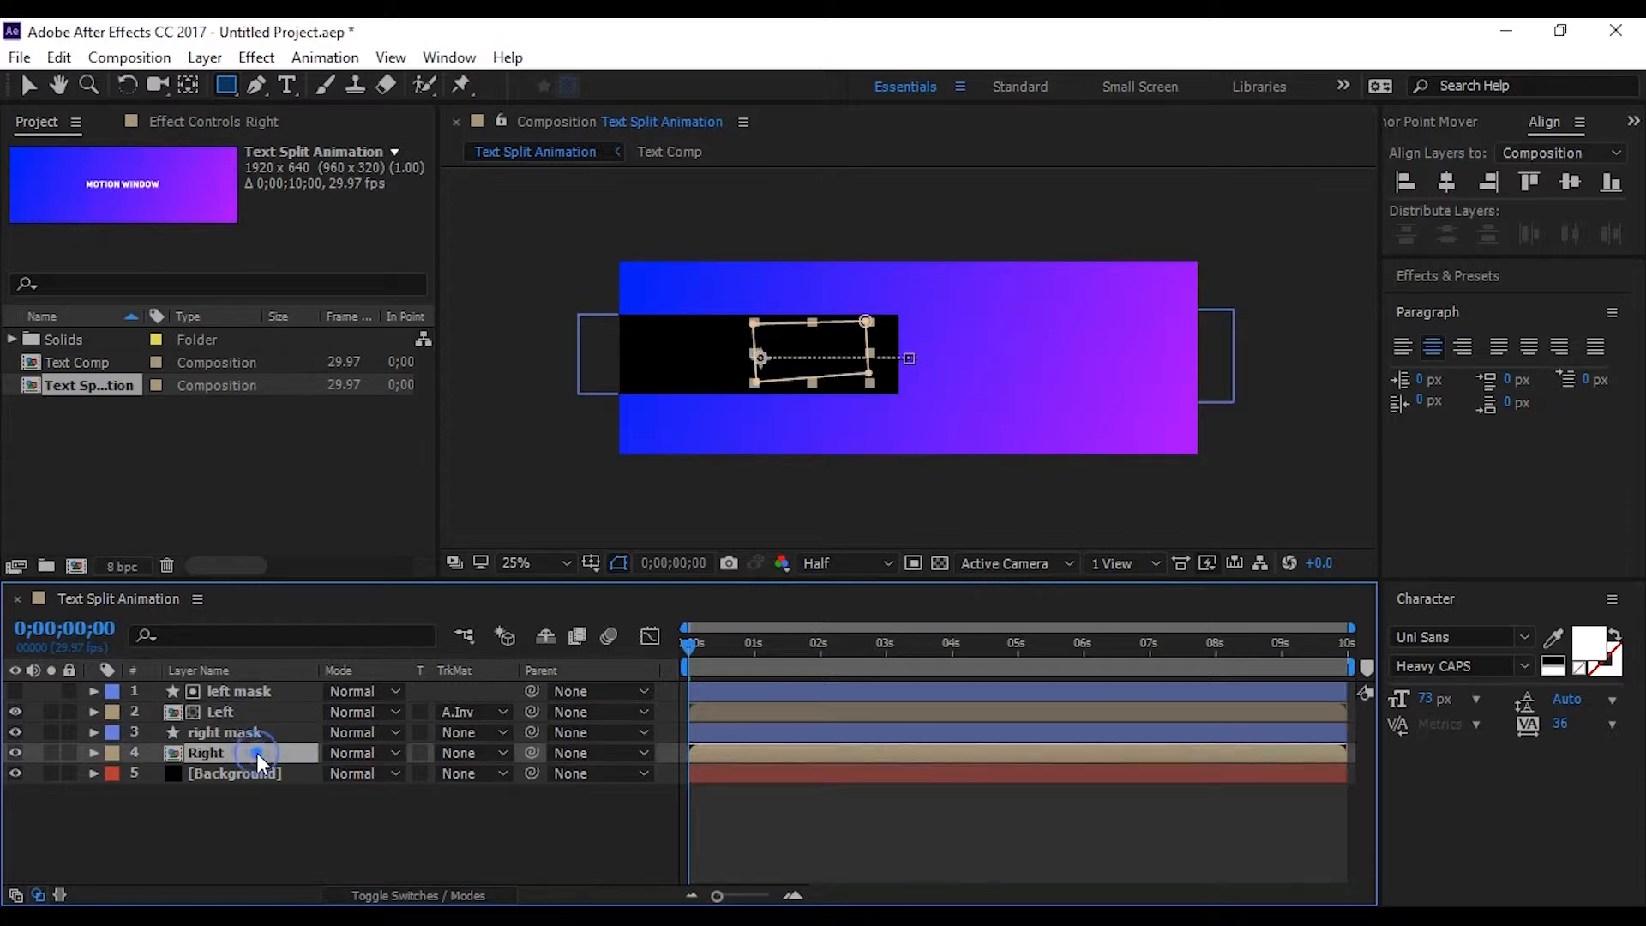
pyautogui.click(482, 751)
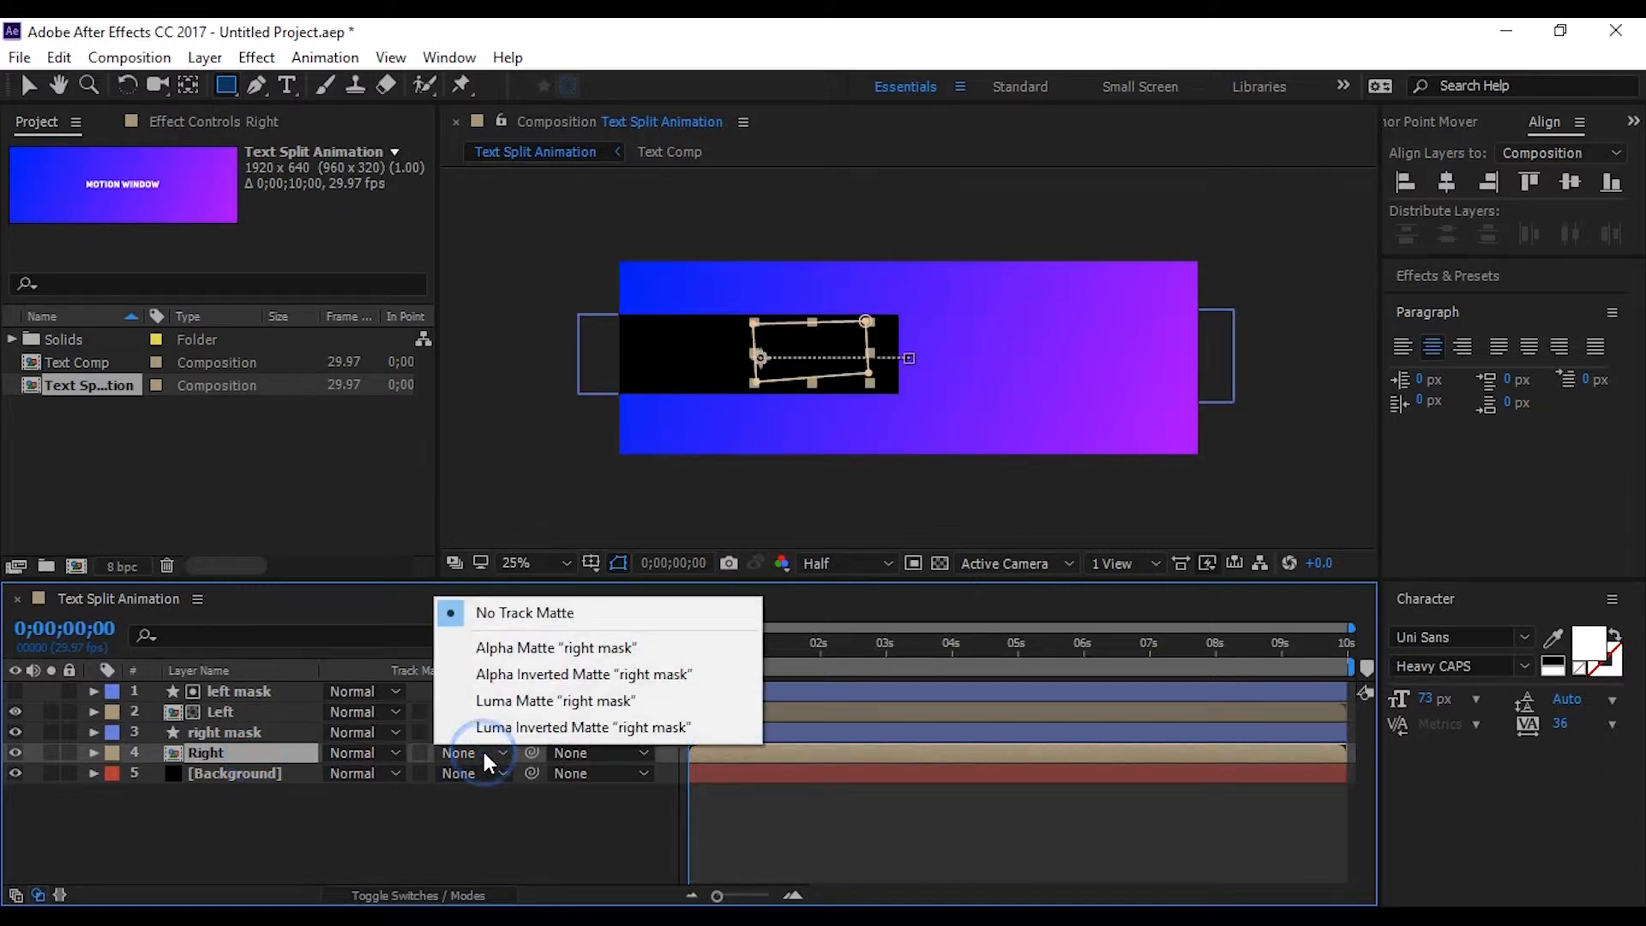
pyautogui.click(546, 675)
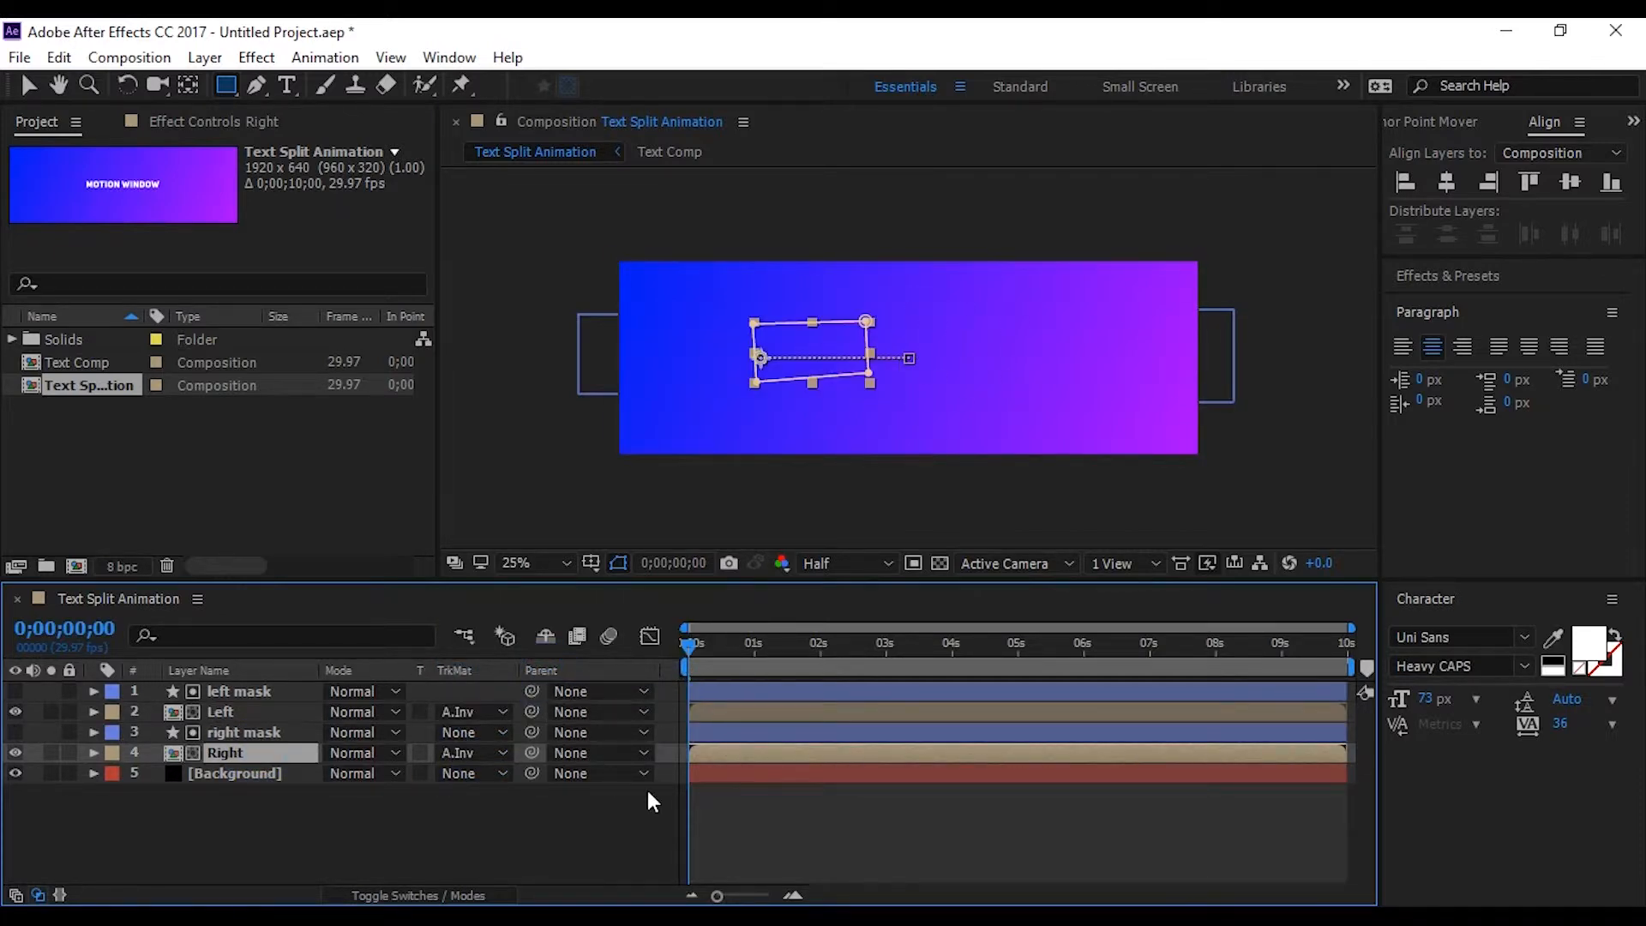
# Scrub through the matted text animation and play it back from the start
pyautogui.moveTo(684, 648); pyautogui.dragTo(793, 674)
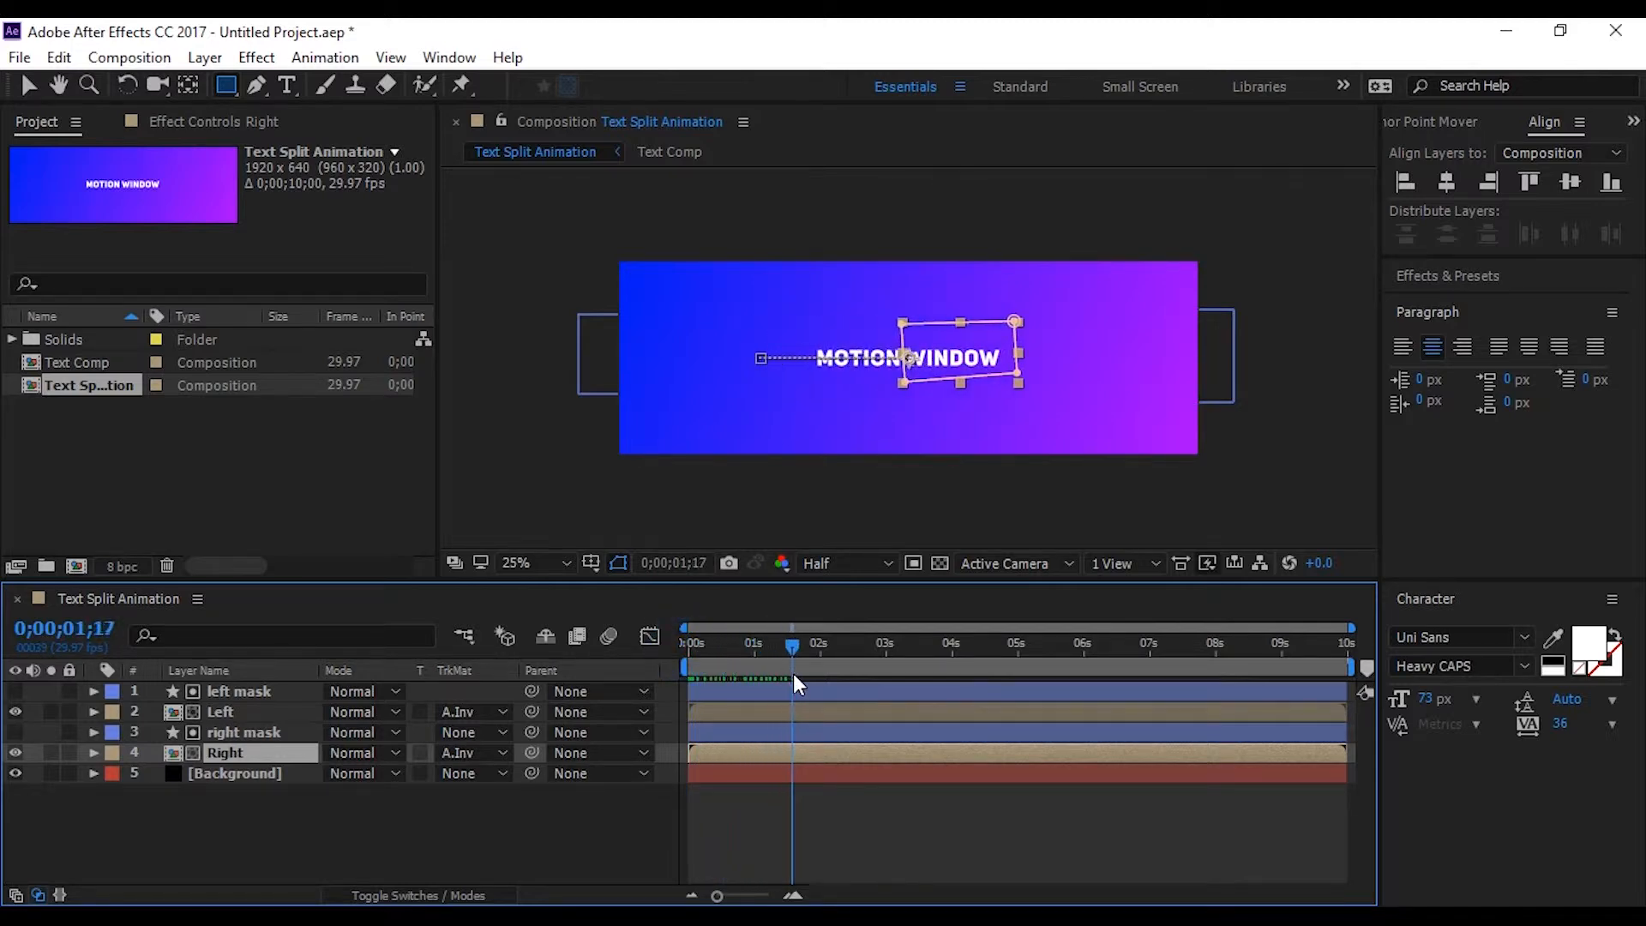
pyautogui.click(543, 845)
pyautogui.click(690, 644)
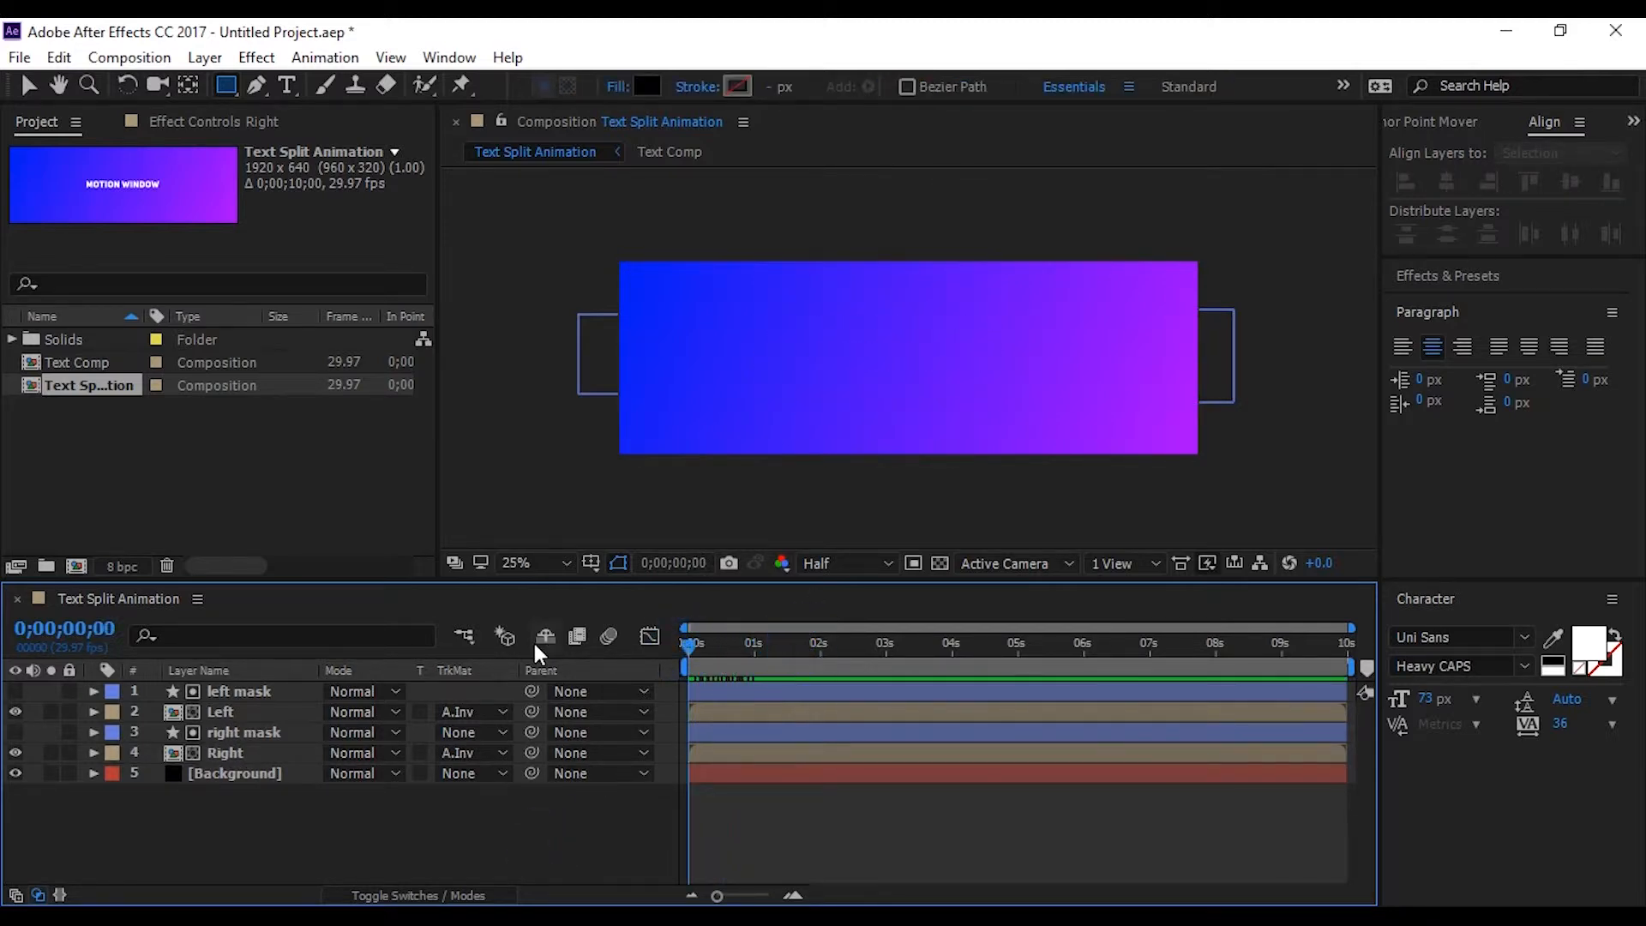
pyautogui.press('space')
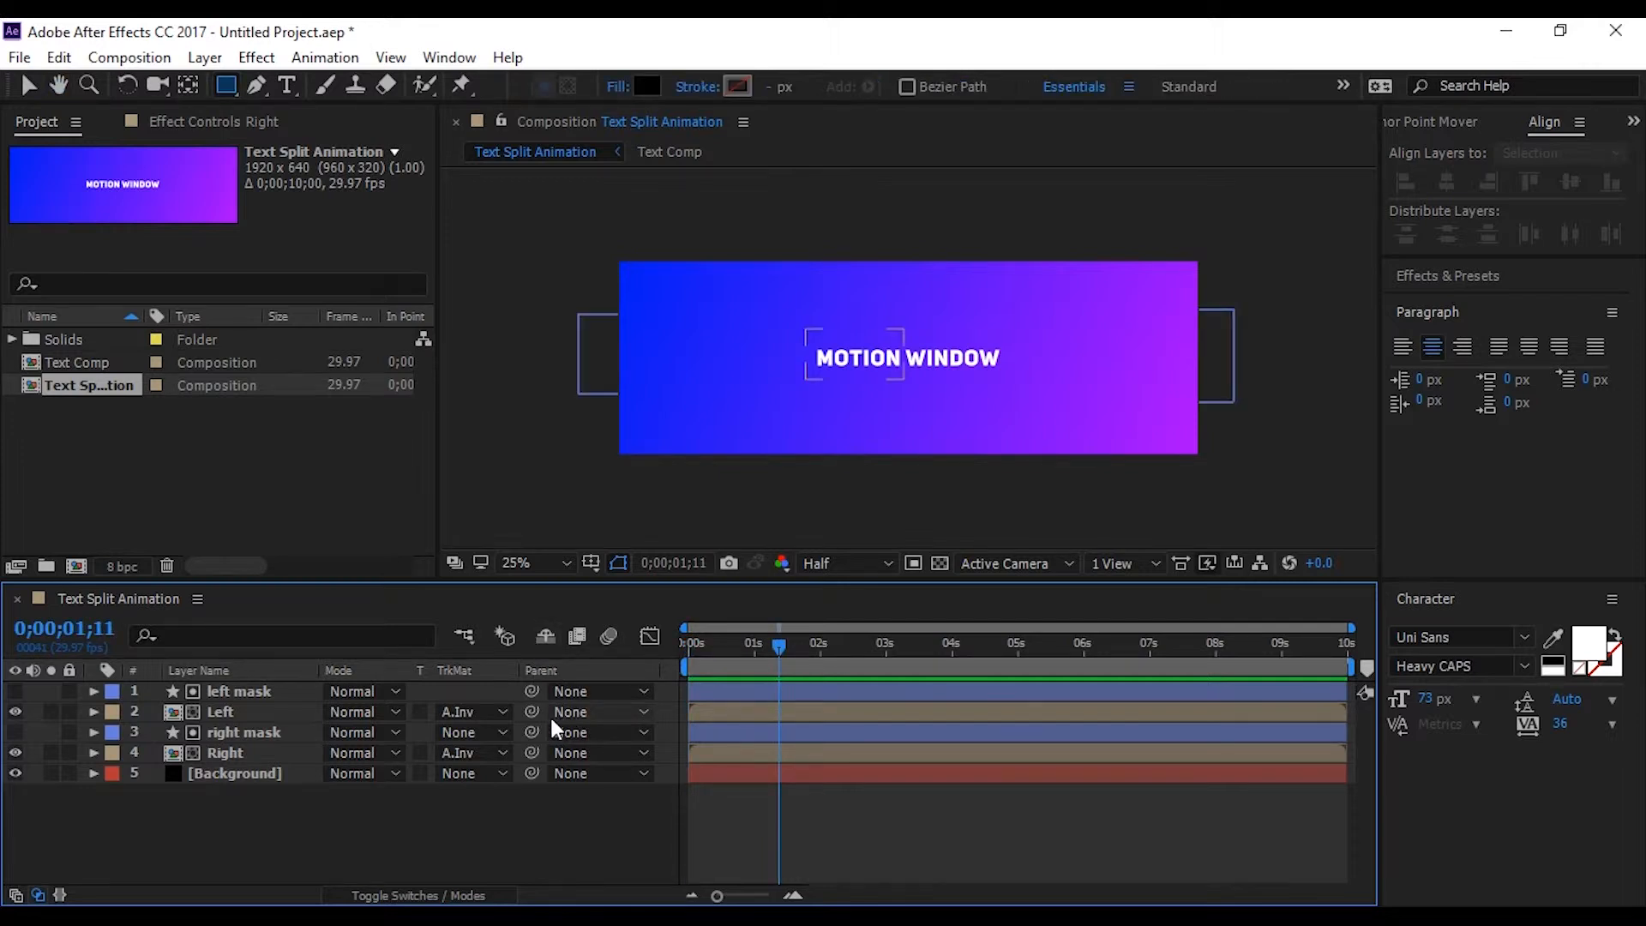
# Reveal the Position keyframes of the Left and Right layers and apply Easy Ease to all of them
pyautogui.click(239, 755)
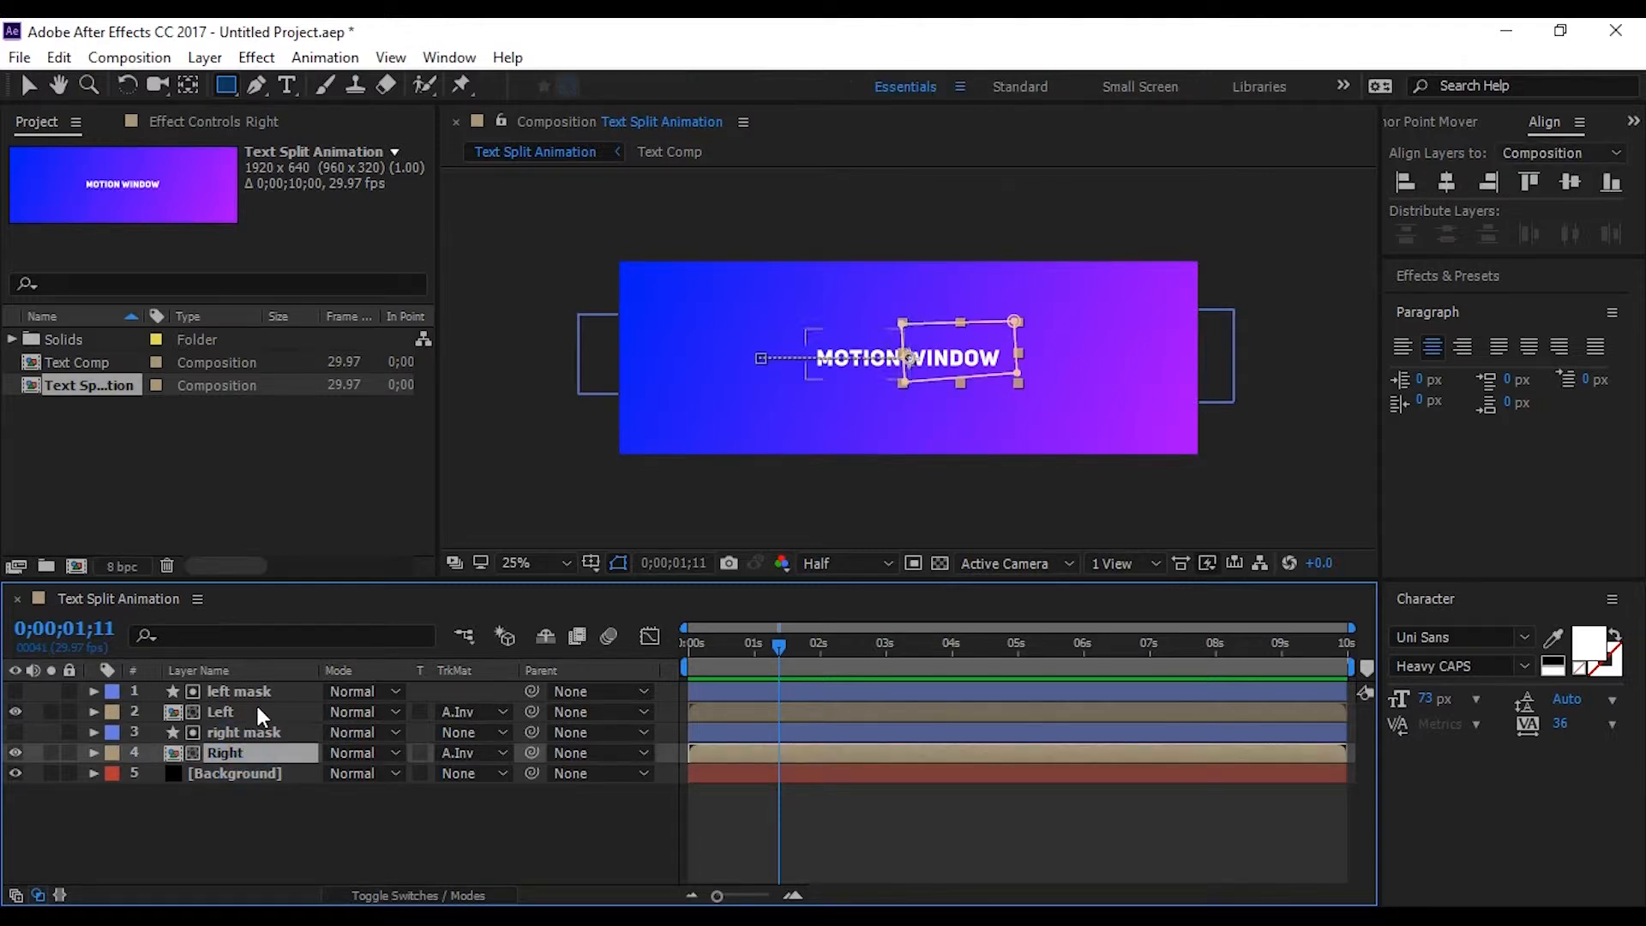
pyautogui.keyDown('ctrl'); pyautogui.click(257, 712); pyautogui.keyUp('ctrl')
pyautogui.press('u')
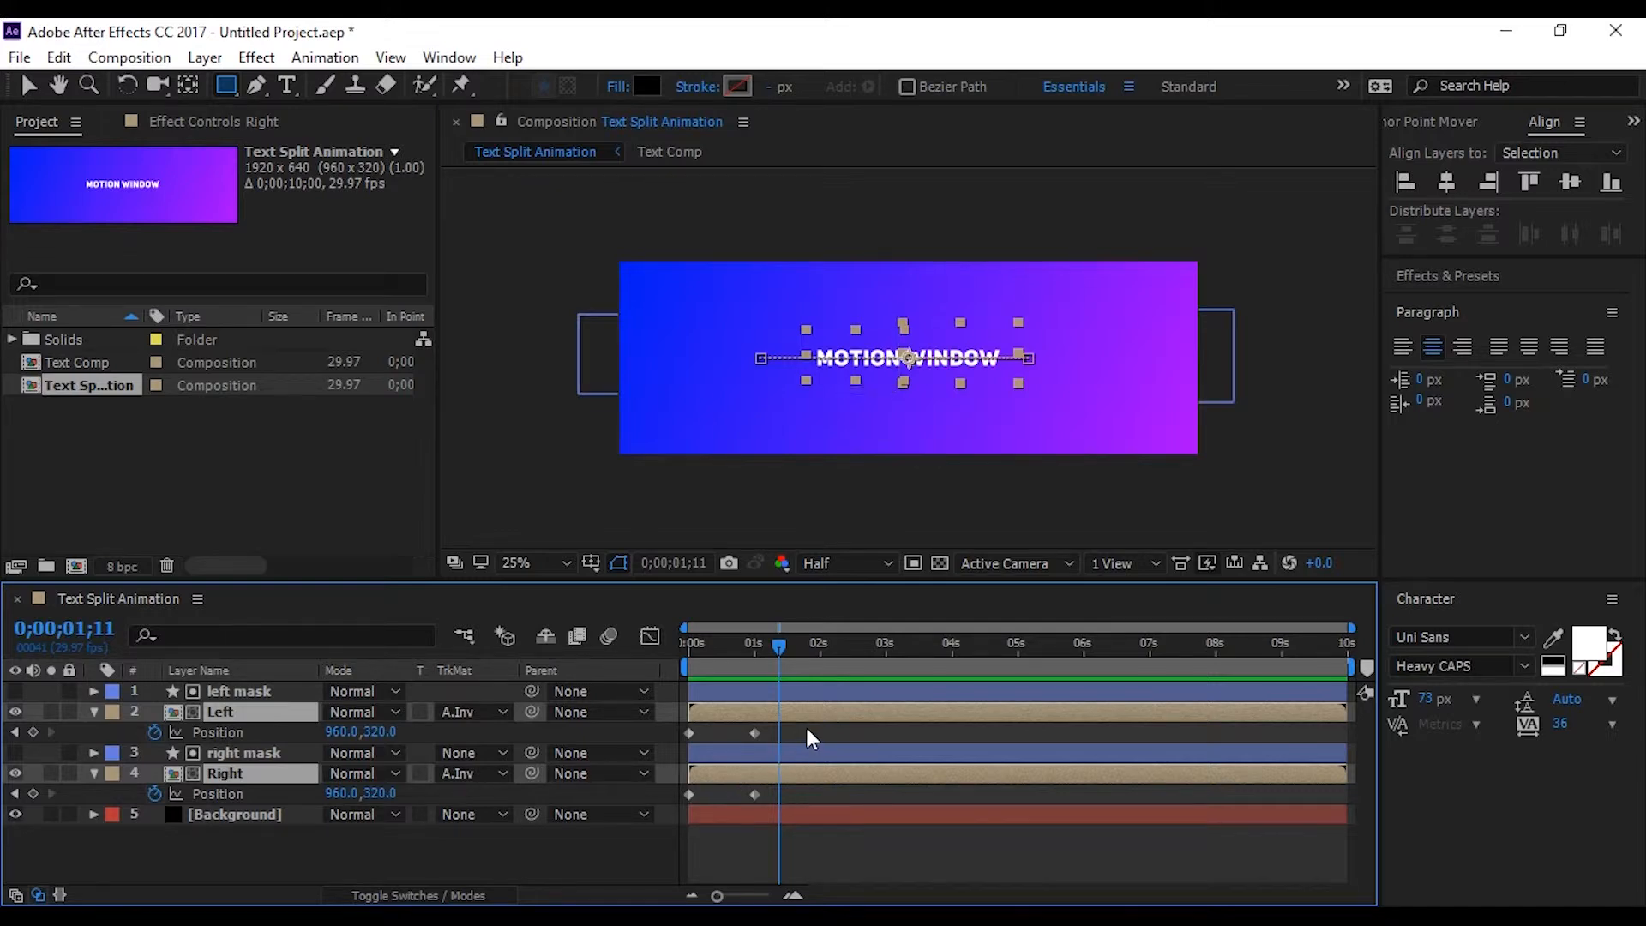
pyautogui.moveTo(806, 720); pyautogui.dragTo(682, 817)
pyautogui.rightClick(752, 794)
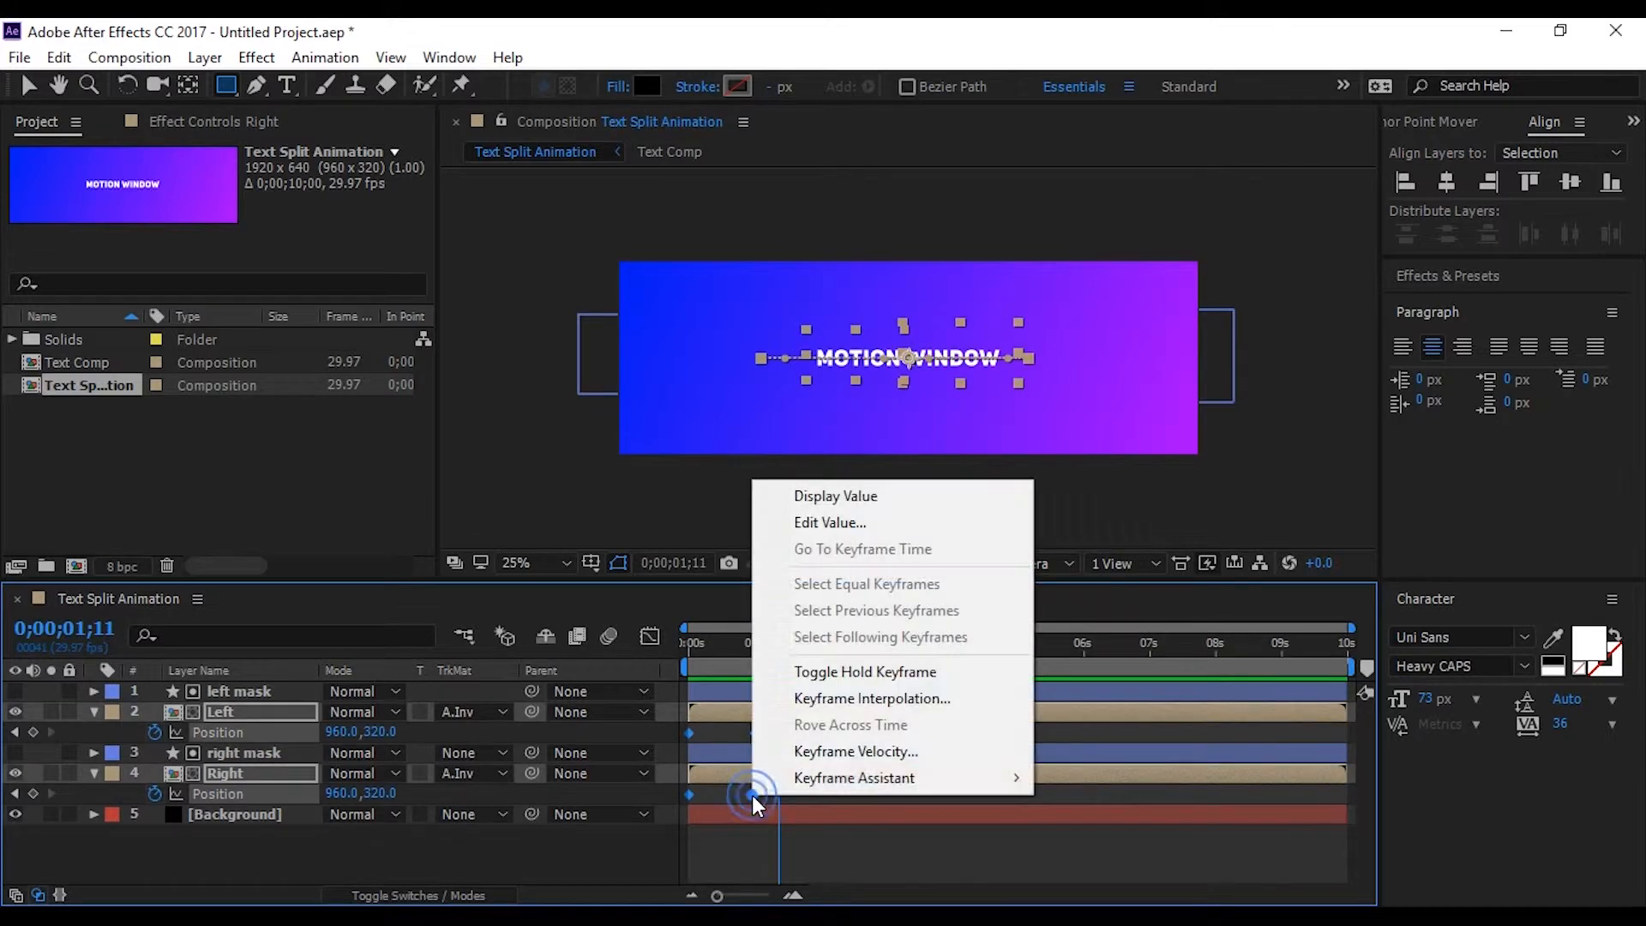
pyautogui.moveTo(803, 774)
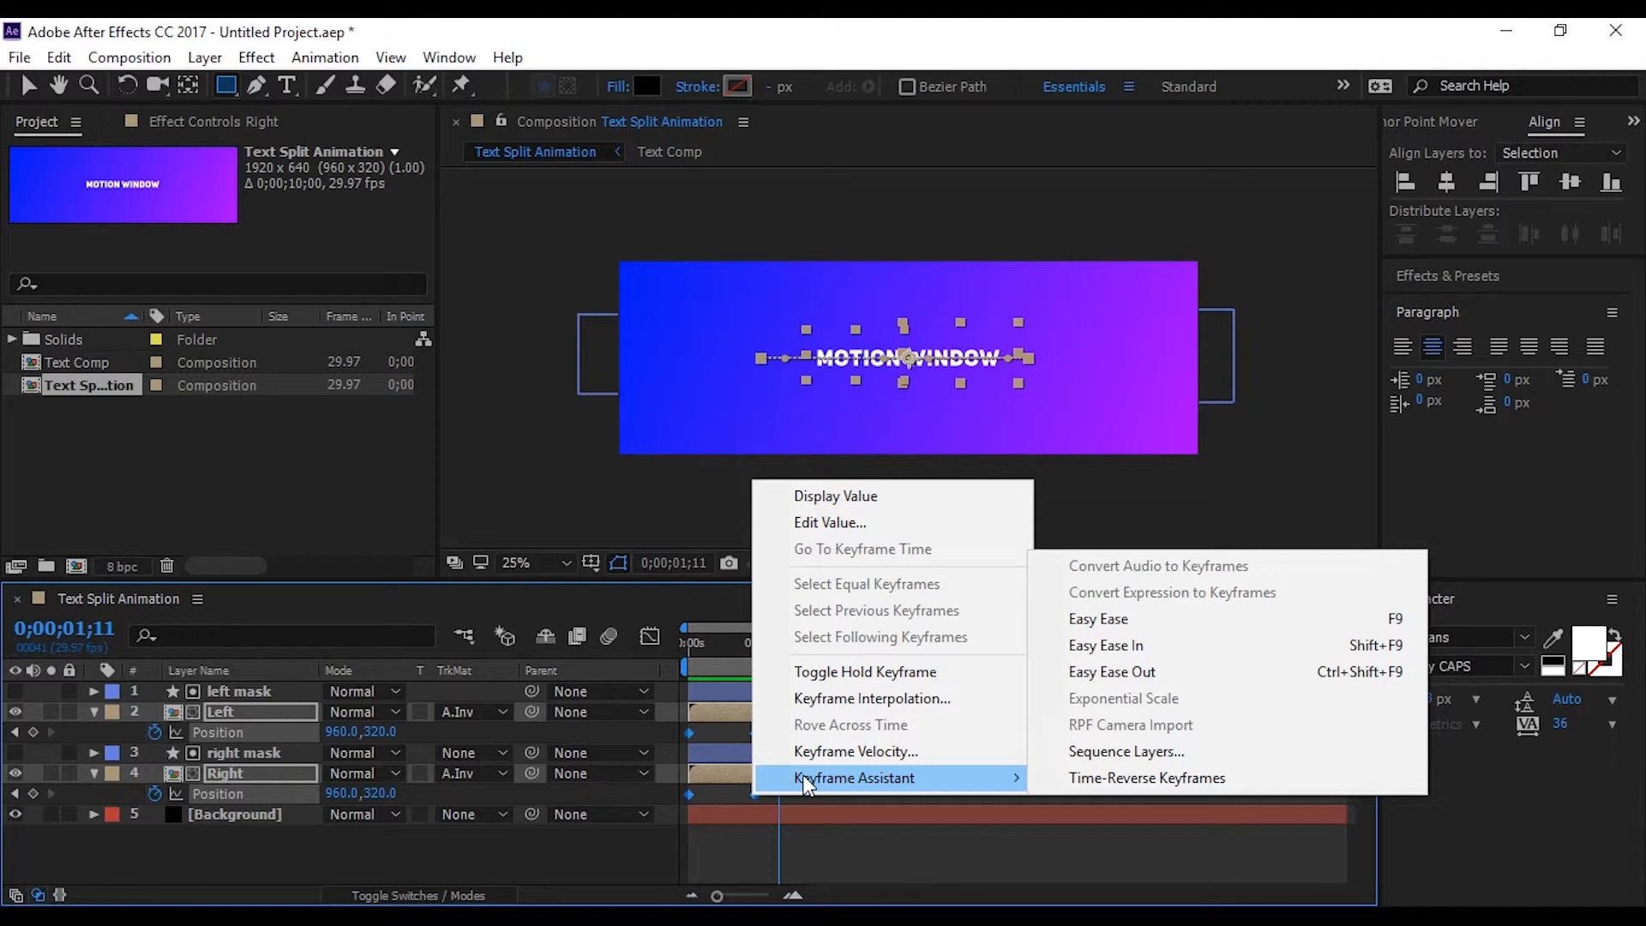
pyautogui.click(1140, 619)
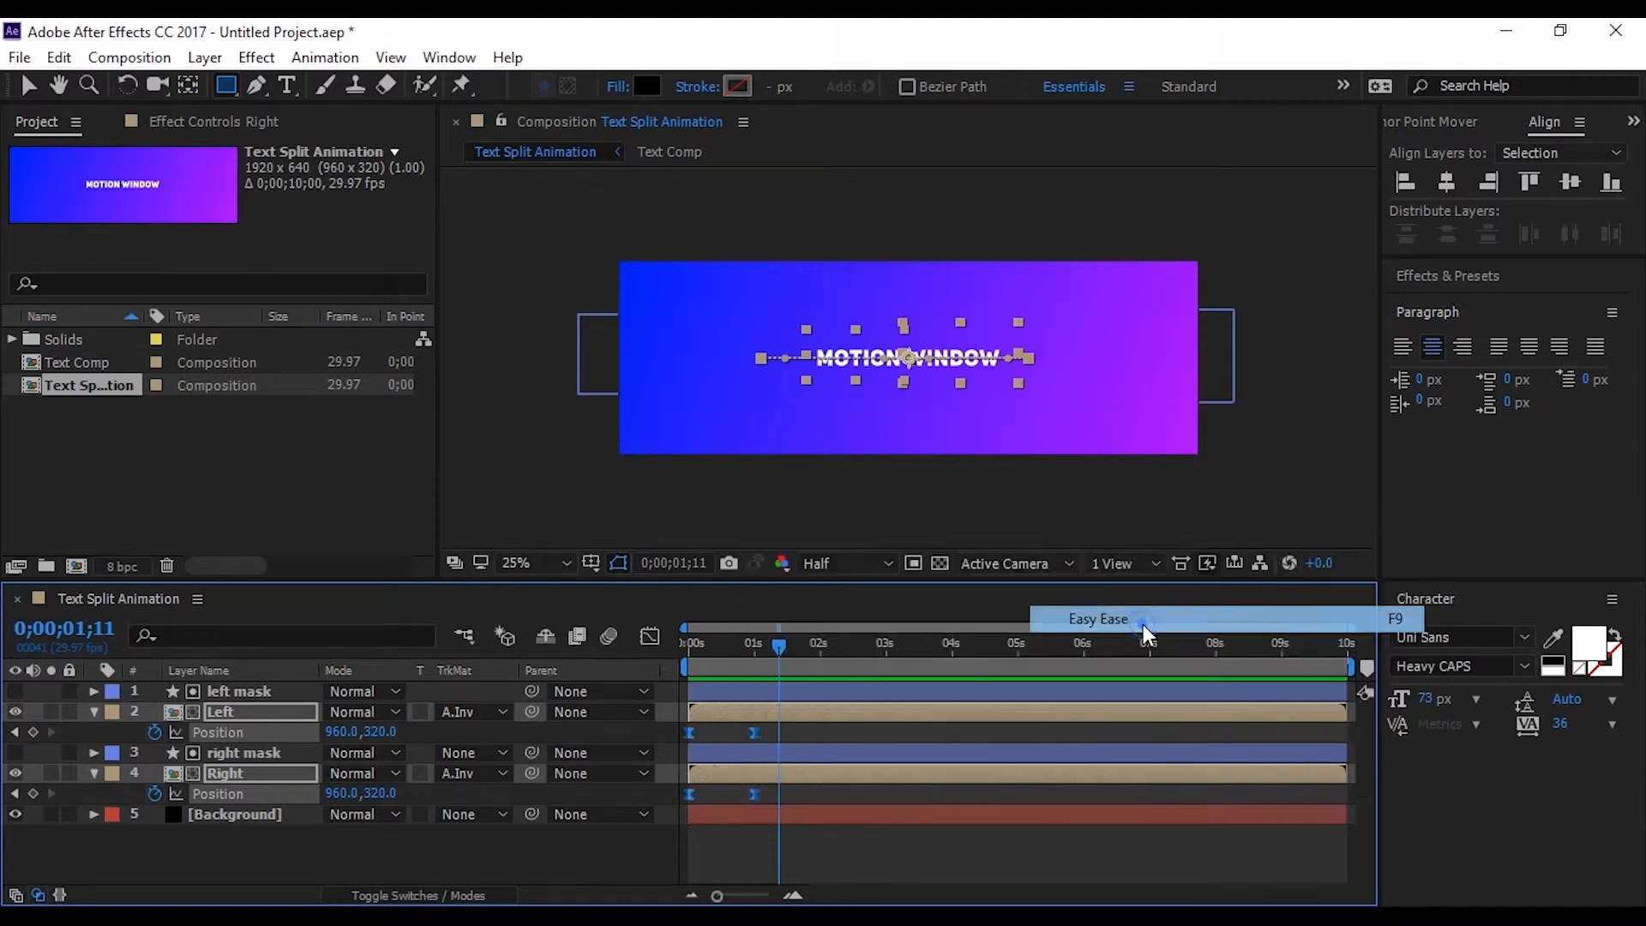
# In the speed graph, extend the incoming ease of the Left and Right Position keyframes at one second back to about frame 16
pyautogui.click(650, 636)
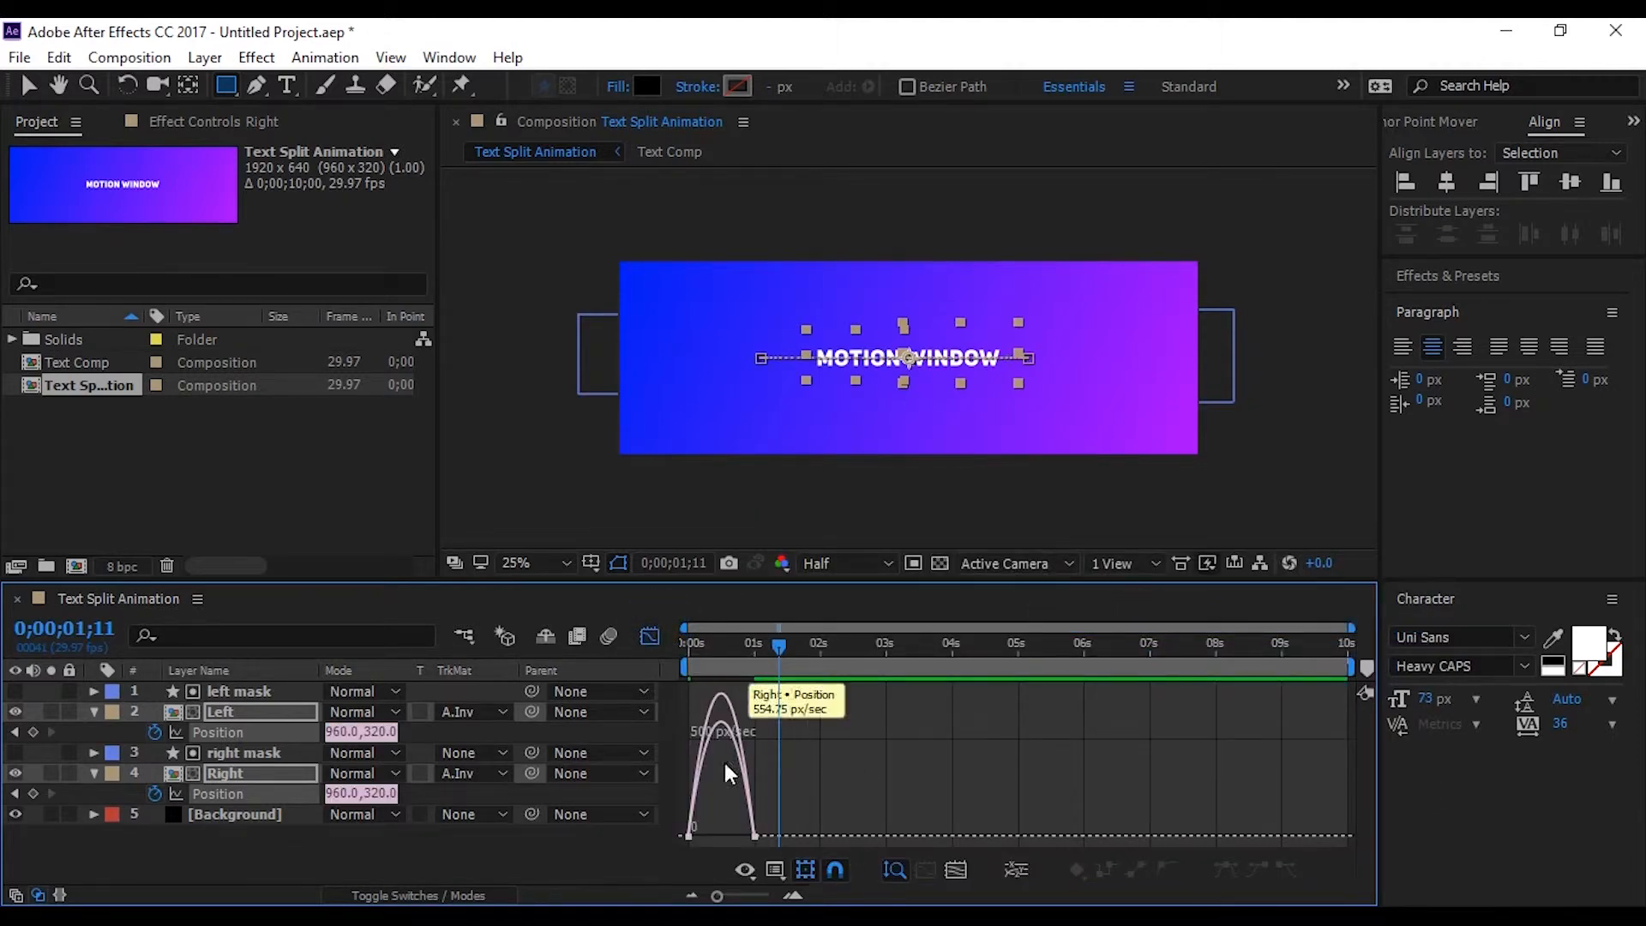
pyautogui.rightClick(933, 775)
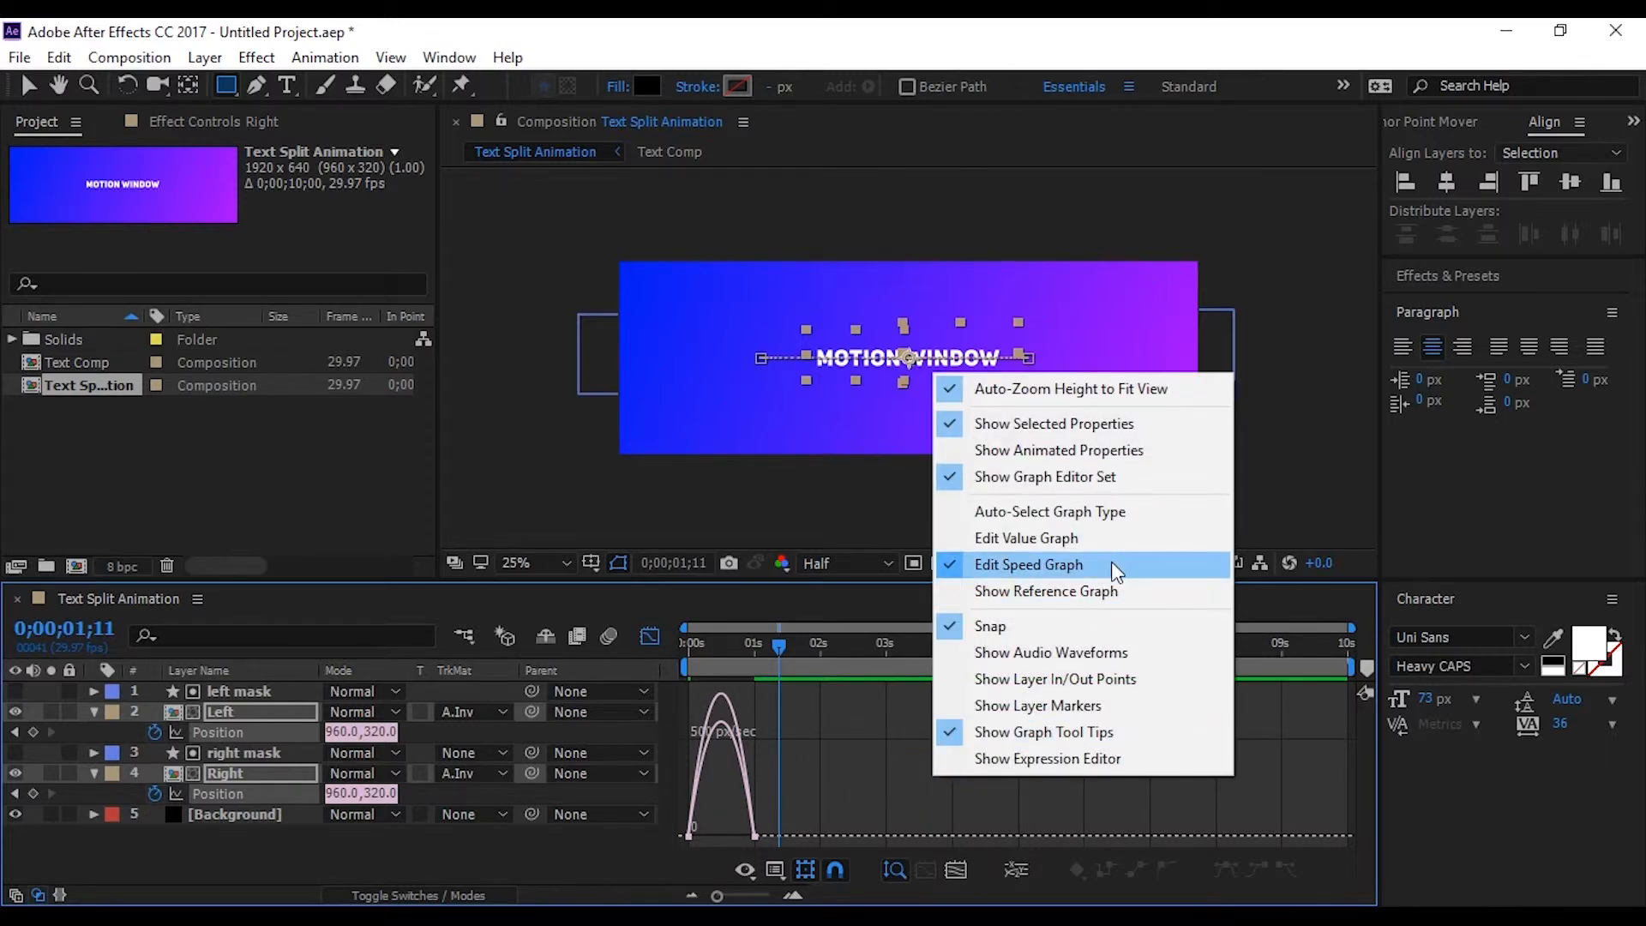
pyautogui.click(878, 804)
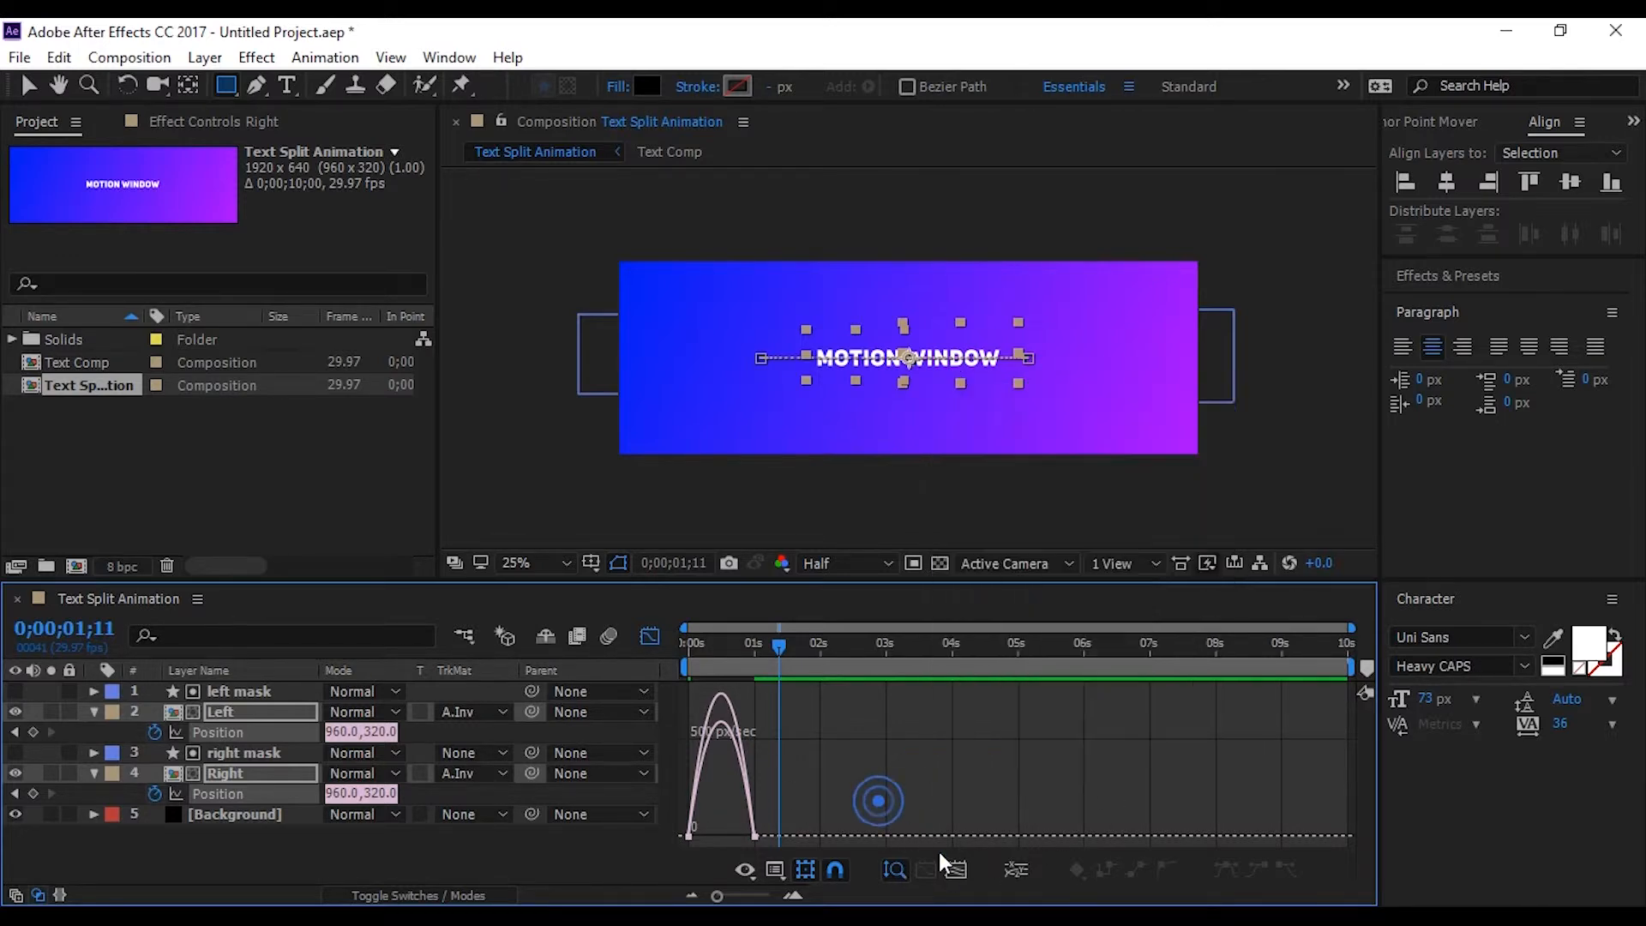
pyautogui.click(955, 871)
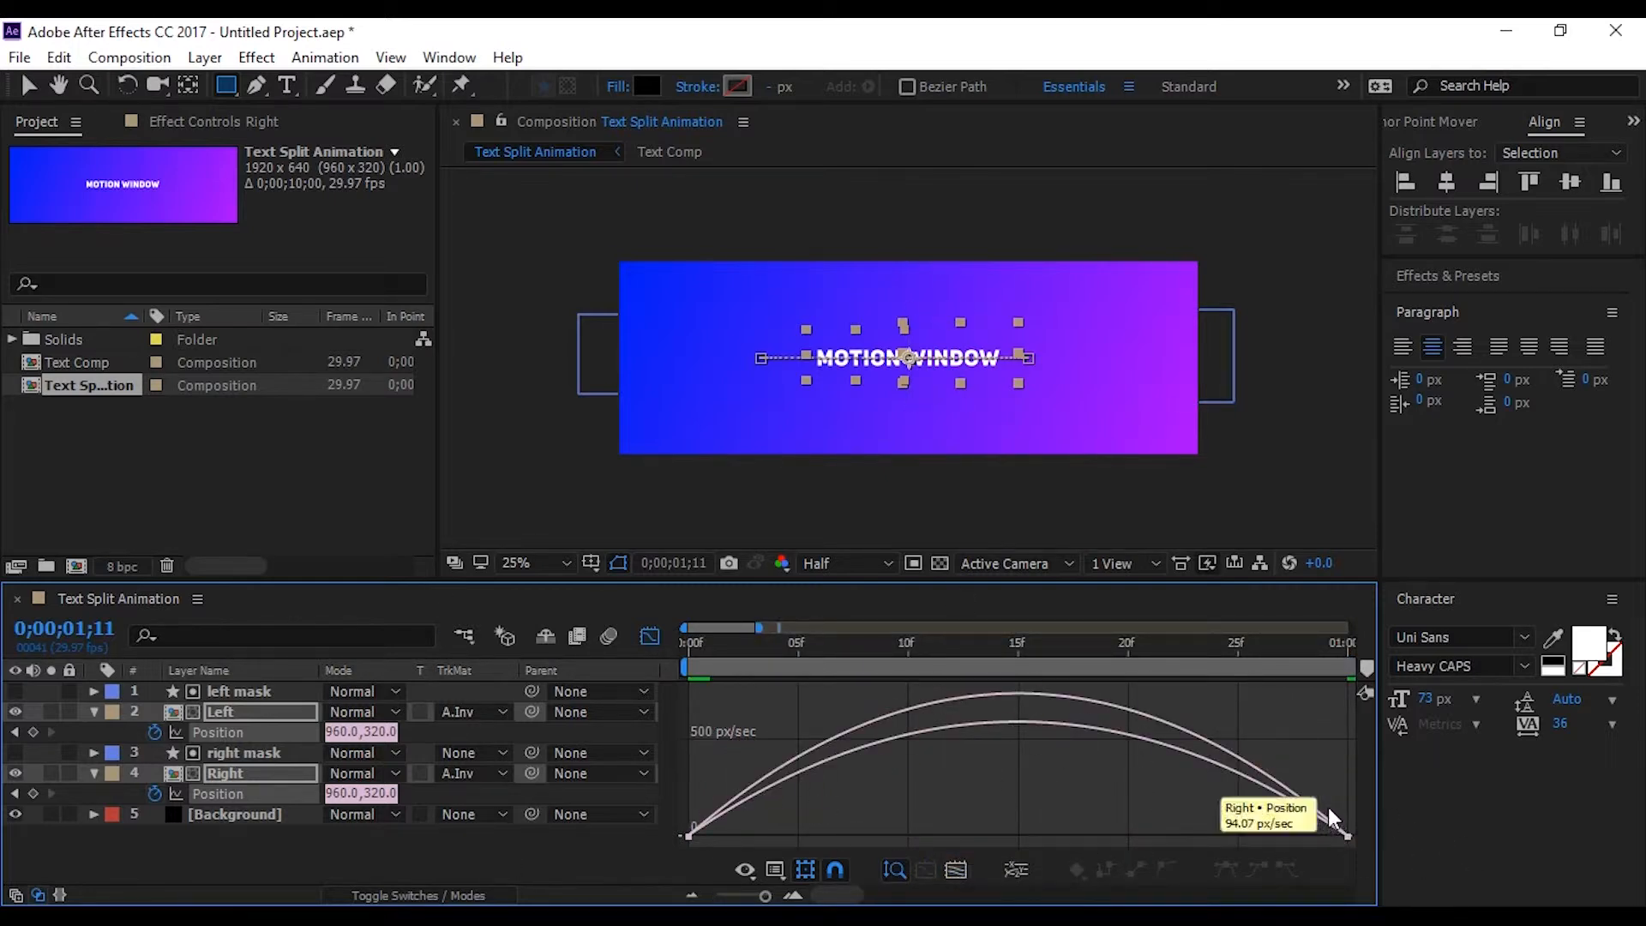
pyautogui.moveTo(1331, 804); pyautogui.dragTo(1361, 845)
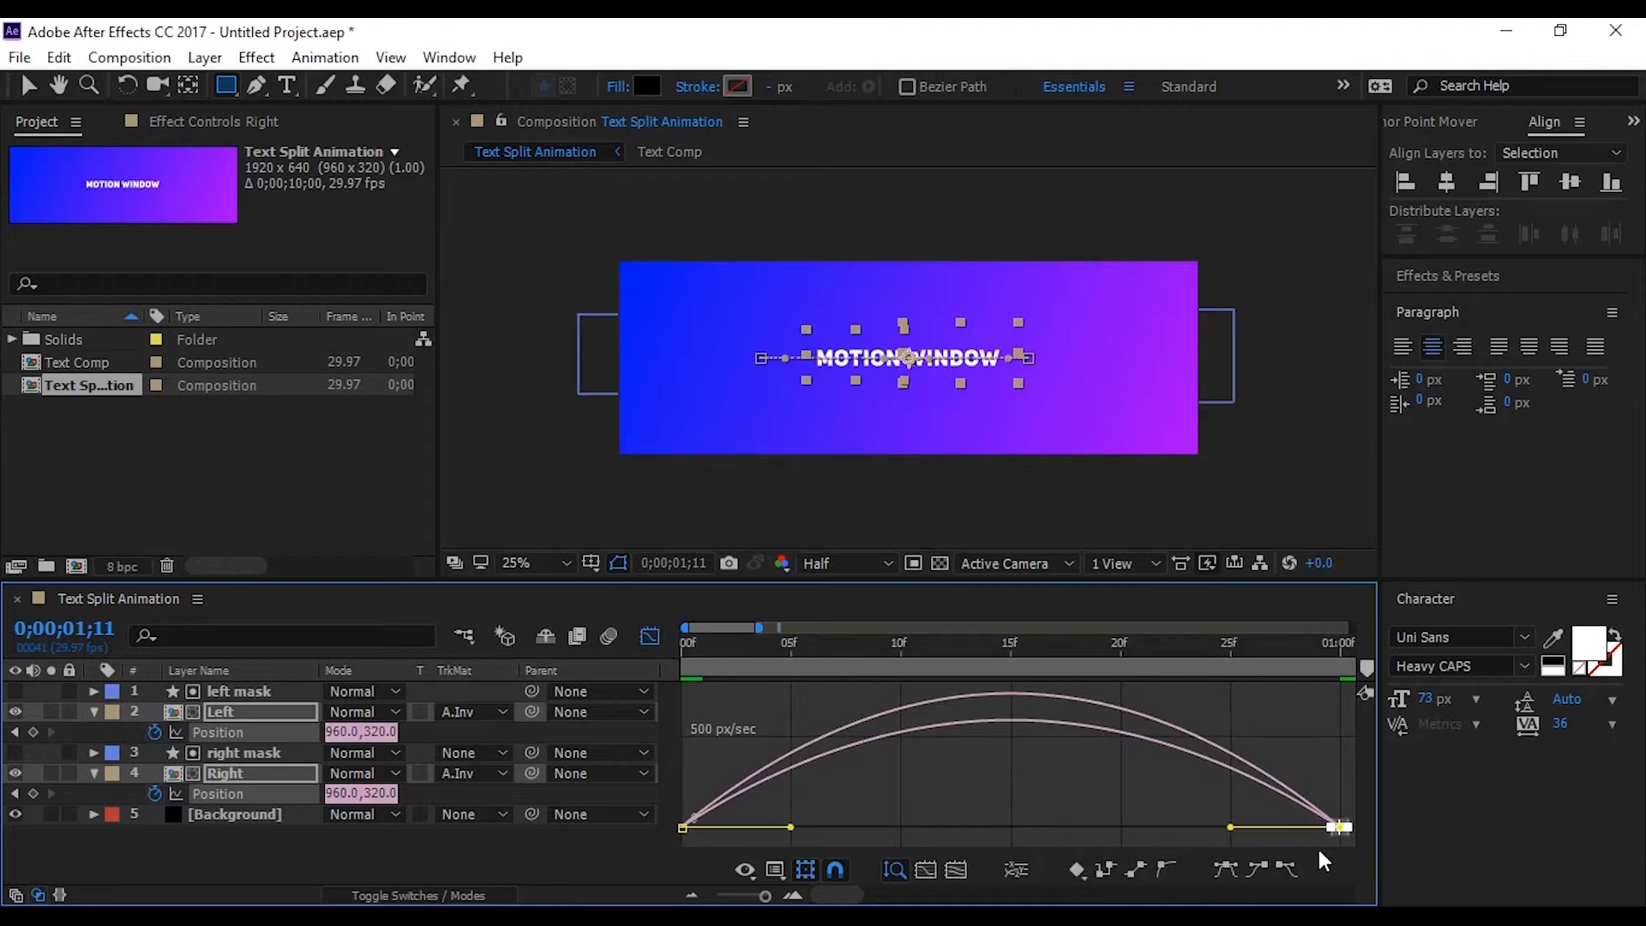
pyautogui.moveTo(1231, 827); pyautogui.dragTo(1035, 831)
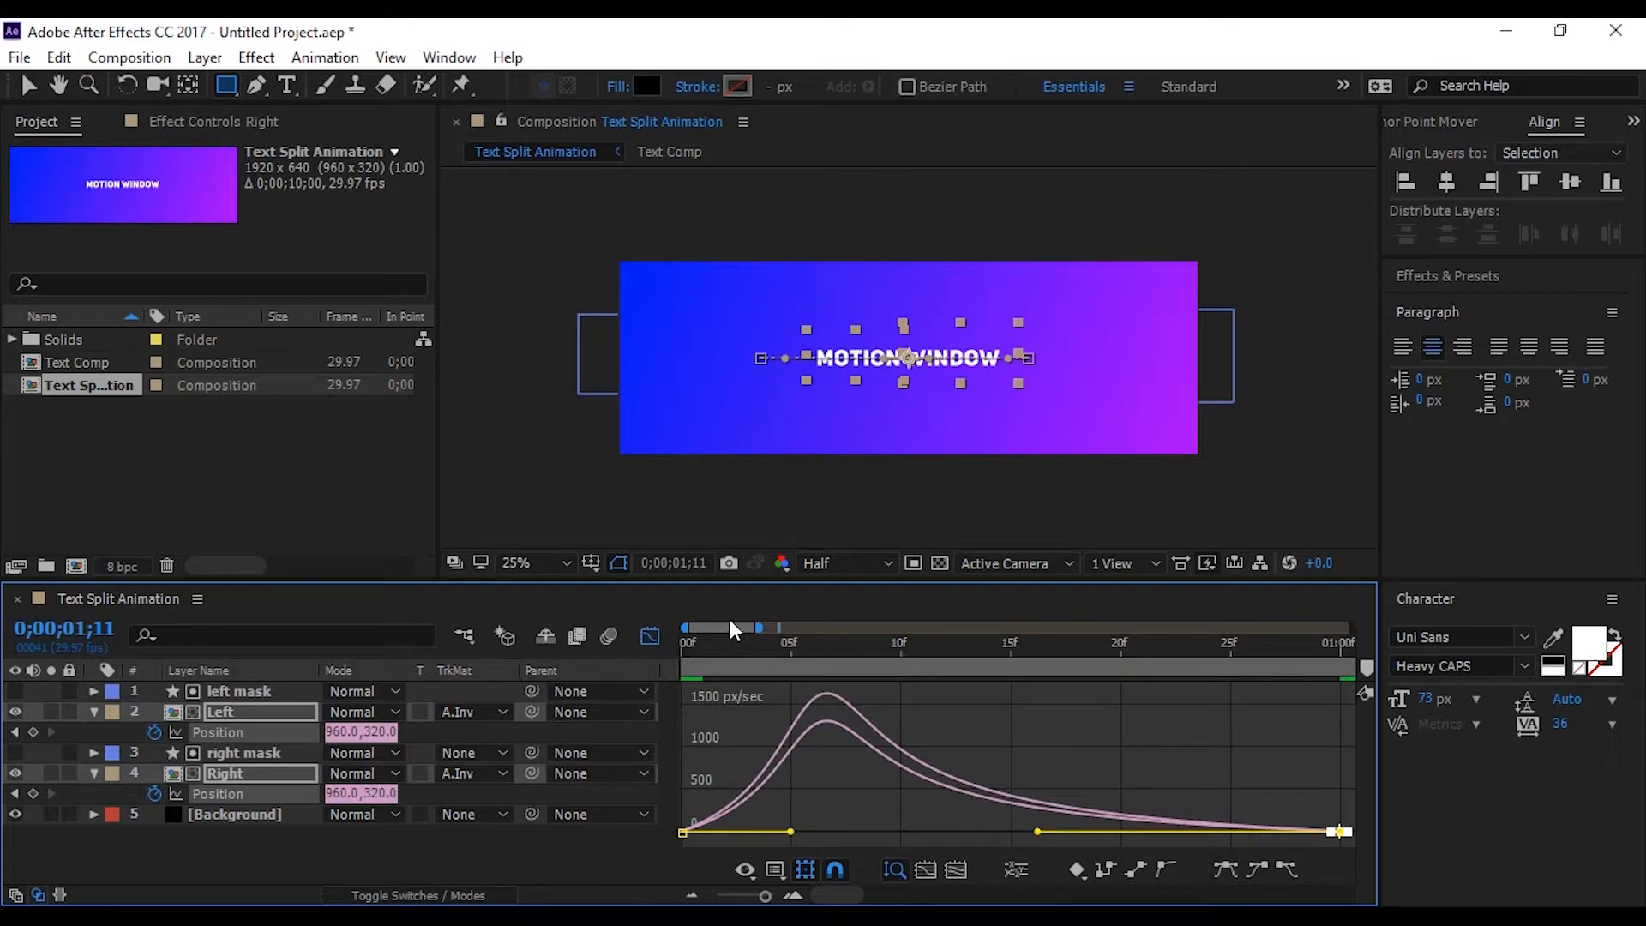
pyautogui.click(651, 636)
pyautogui.moveTo(742, 895); pyautogui.dragTo(731, 894)
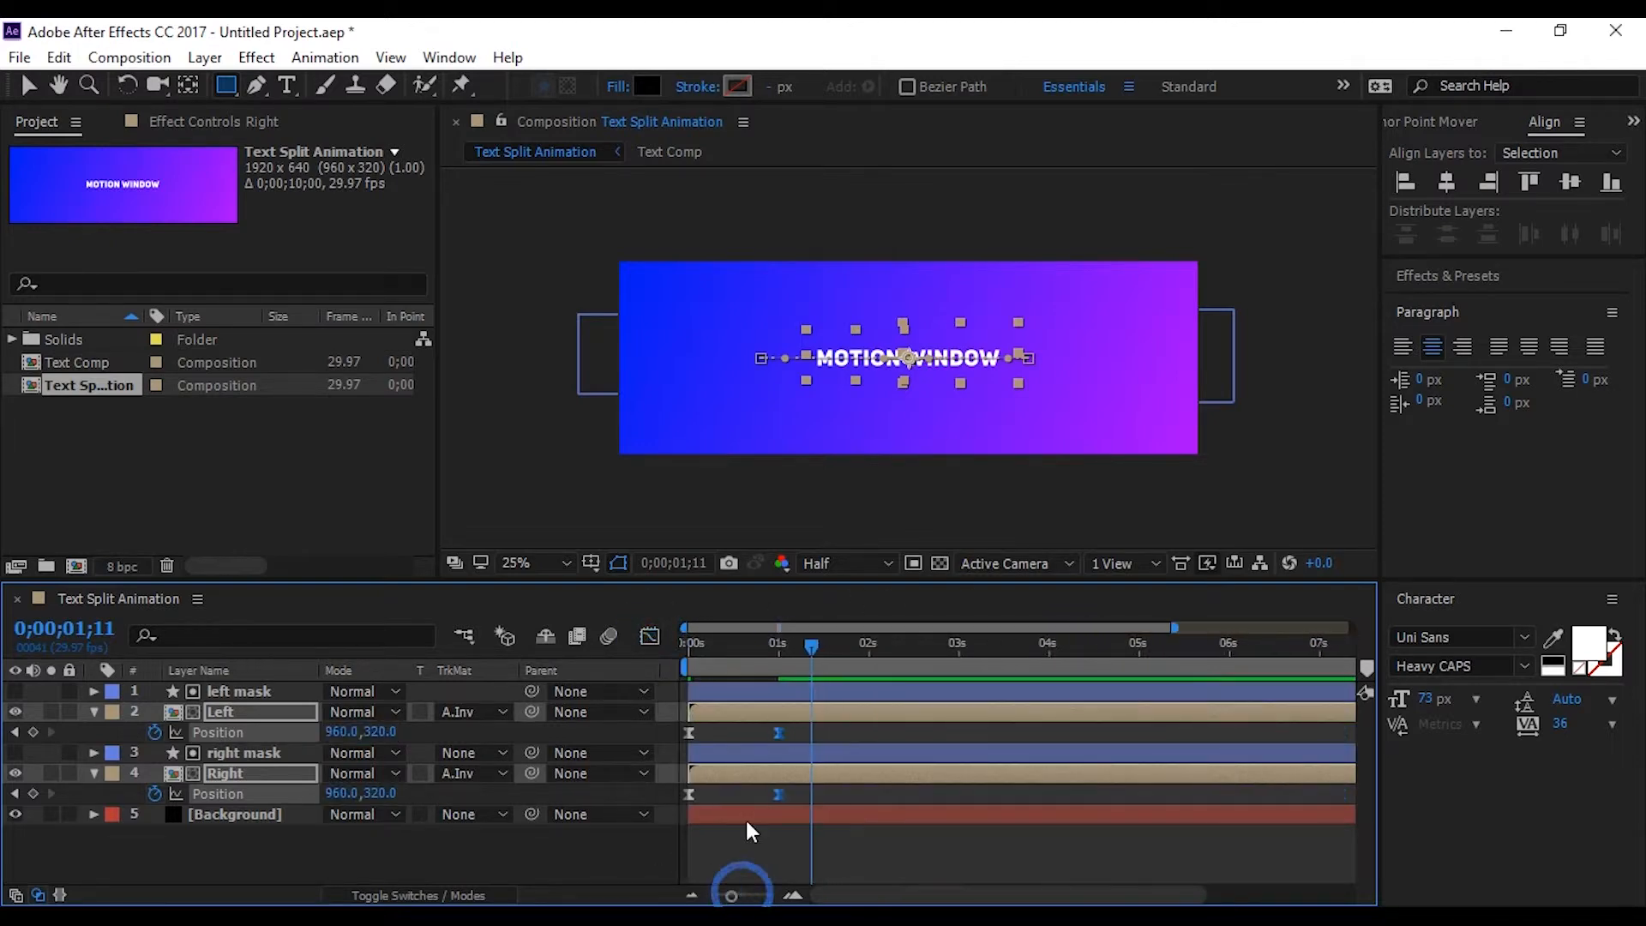
# Deselect the layers and play back the eased animation from the start
pyautogui.moveTo(816, 645); pyautogui.dragTo(557, 717)
pyautogui.click(594, 858)
pyautogui.press('space')
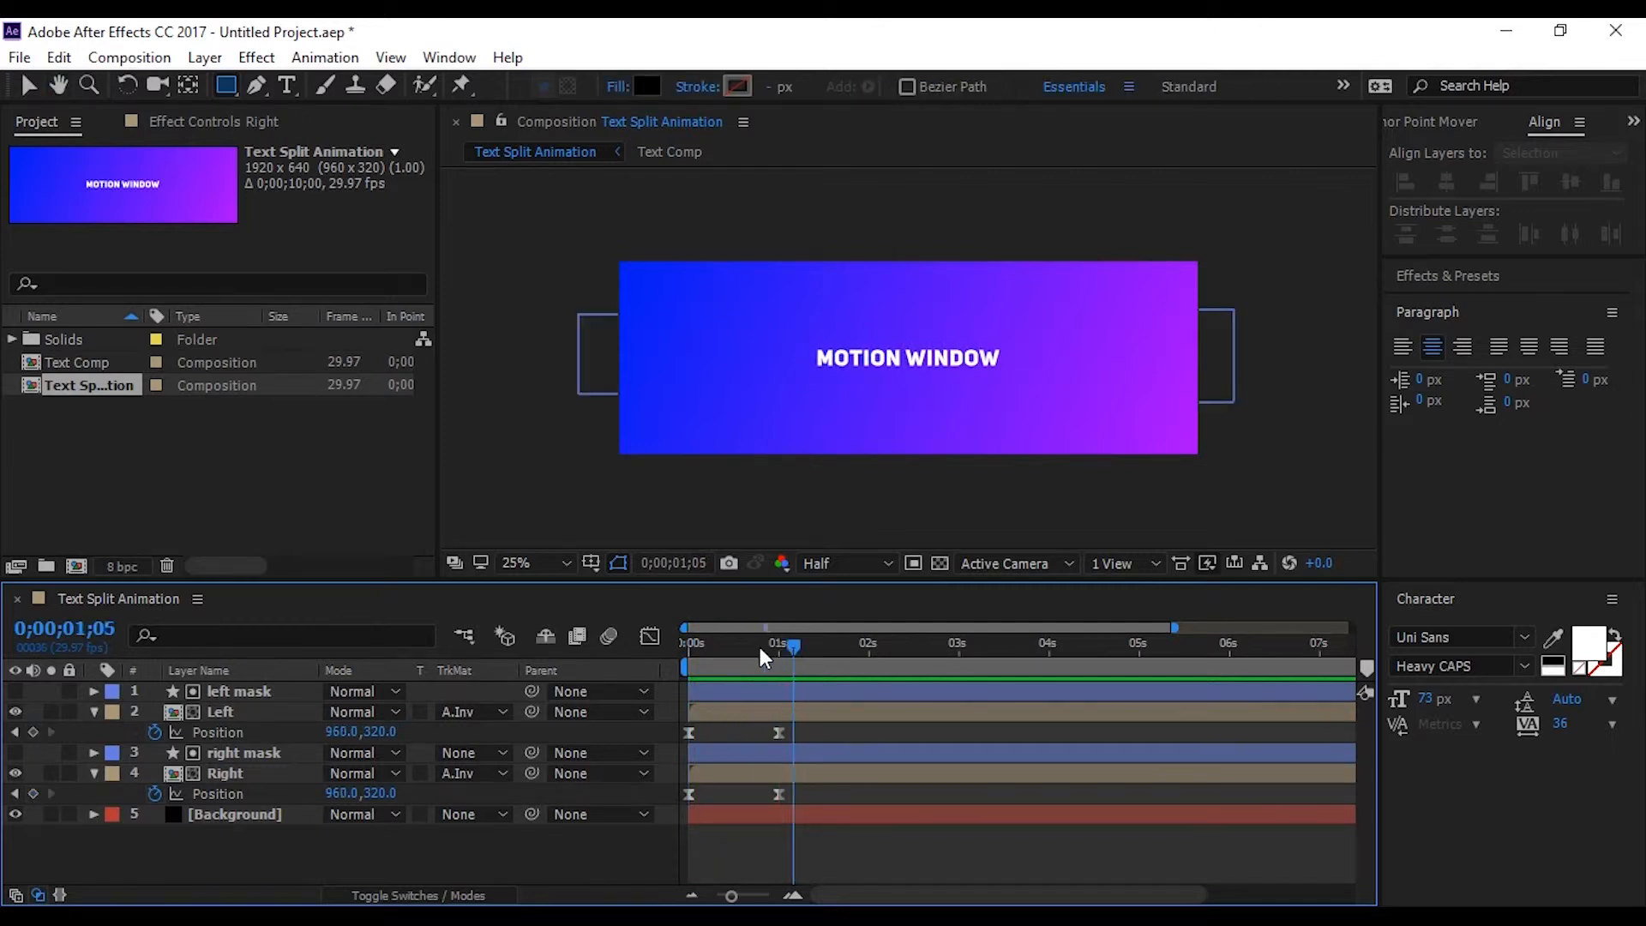
pyautogui.press('space')
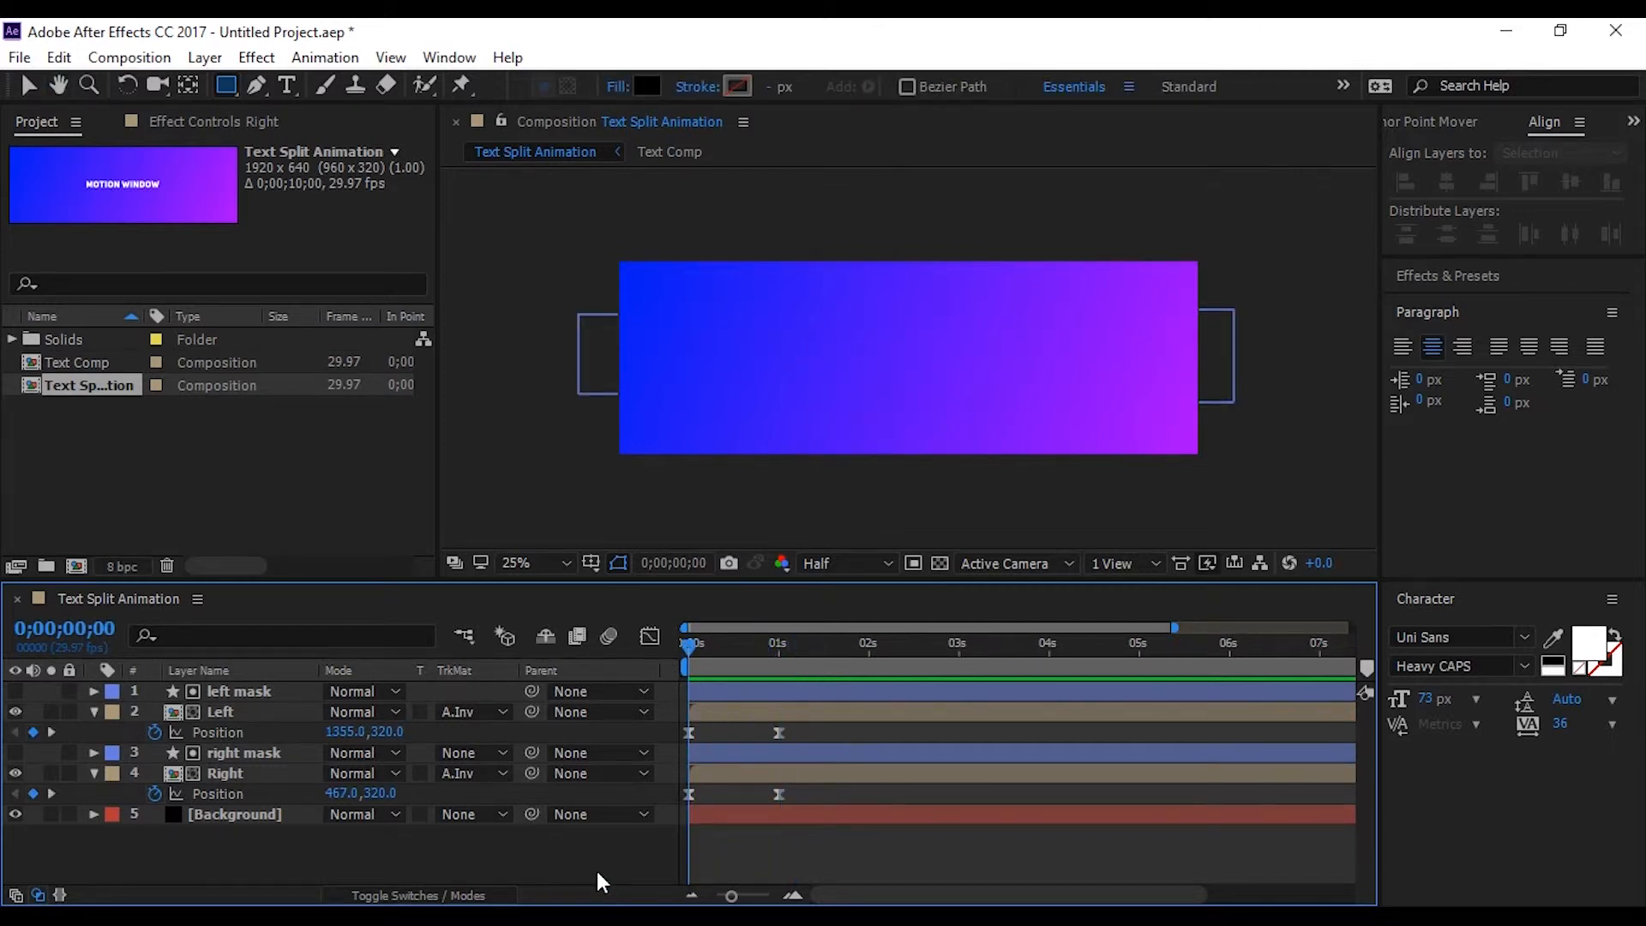
# Enable motion blur for the Left and Right layers and for the composition, and preview the animation
pyautogui.press('F4')
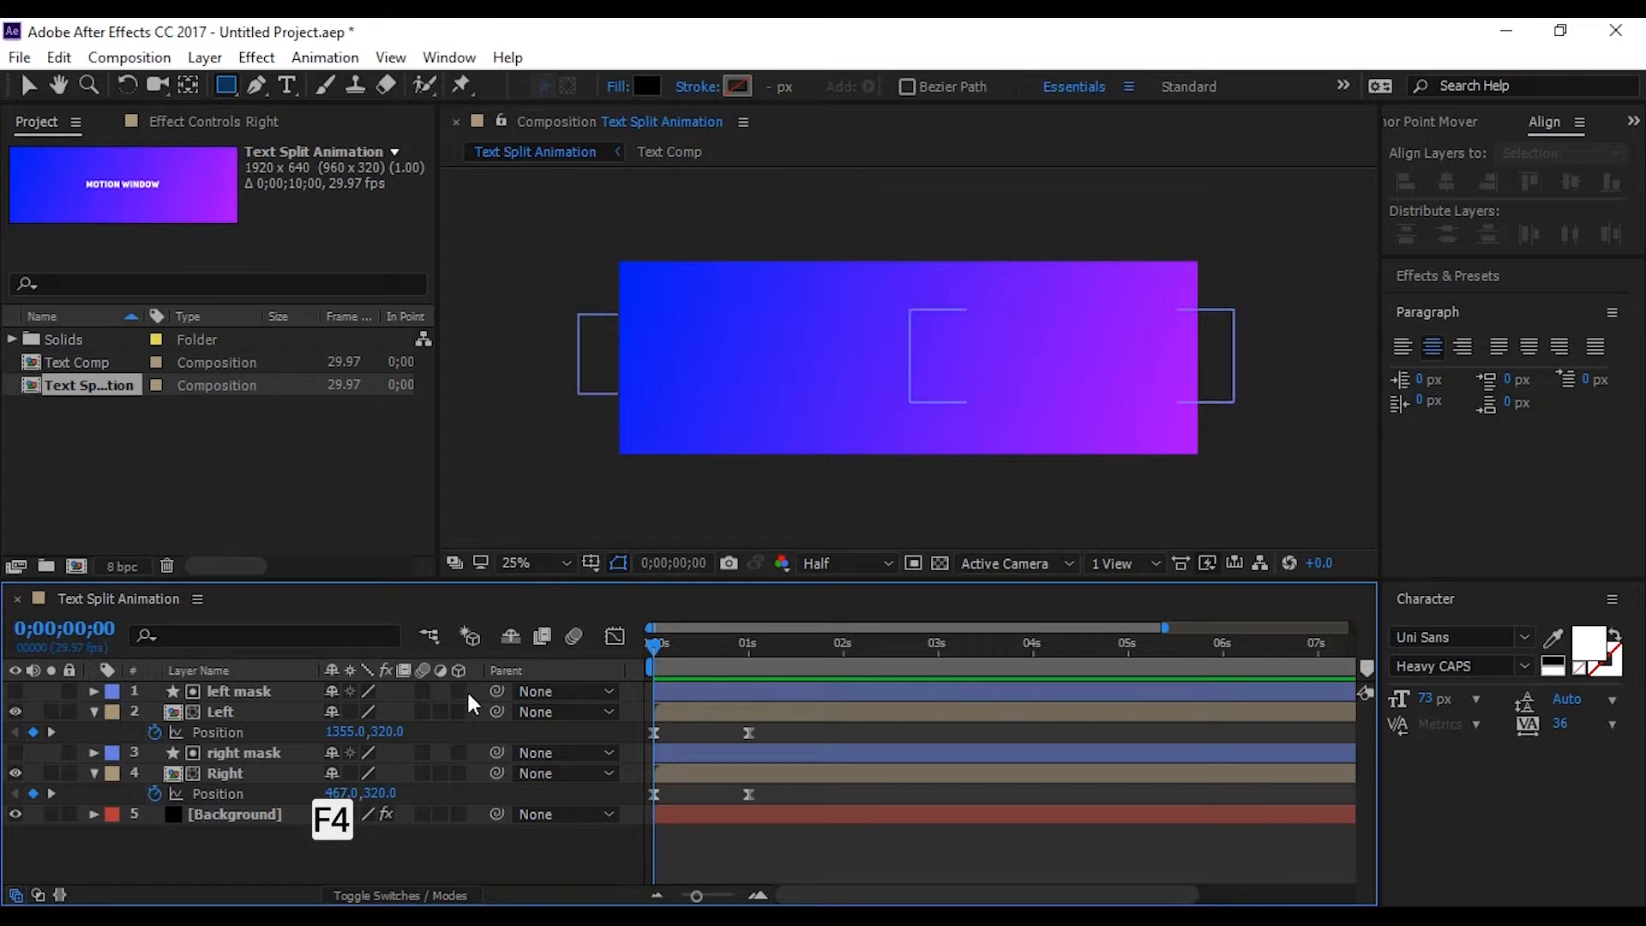
pyautogui.click(421, 712)
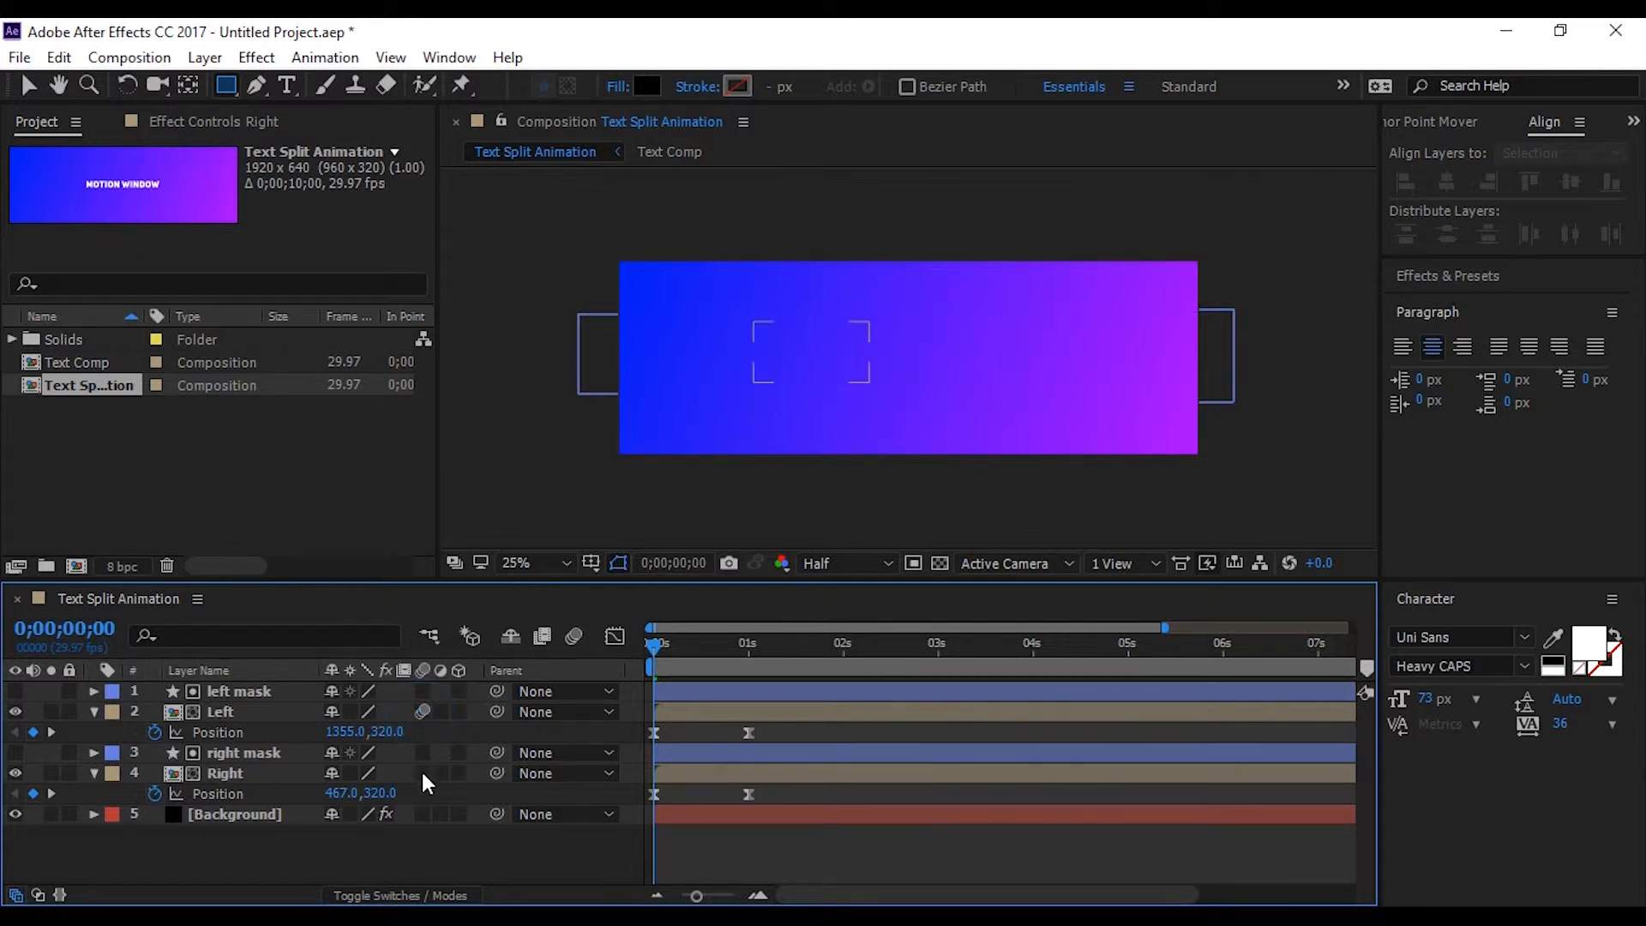
pyautogui.click(570, 635)
pyautogui.press('space')
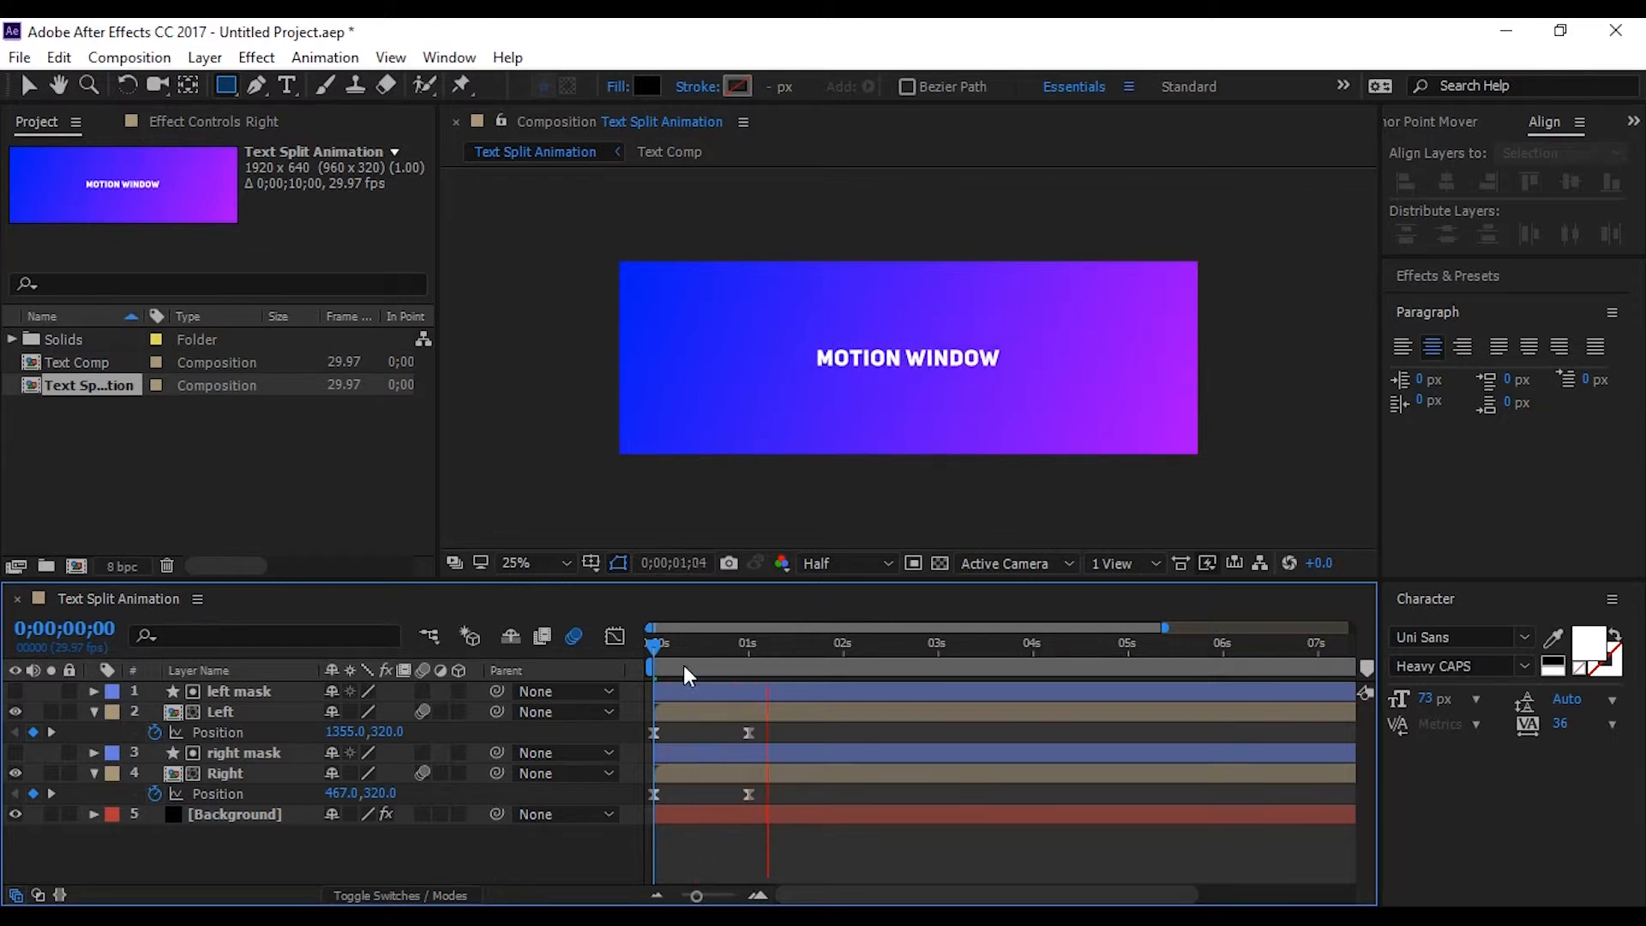
pyautogui.click(819, 641)
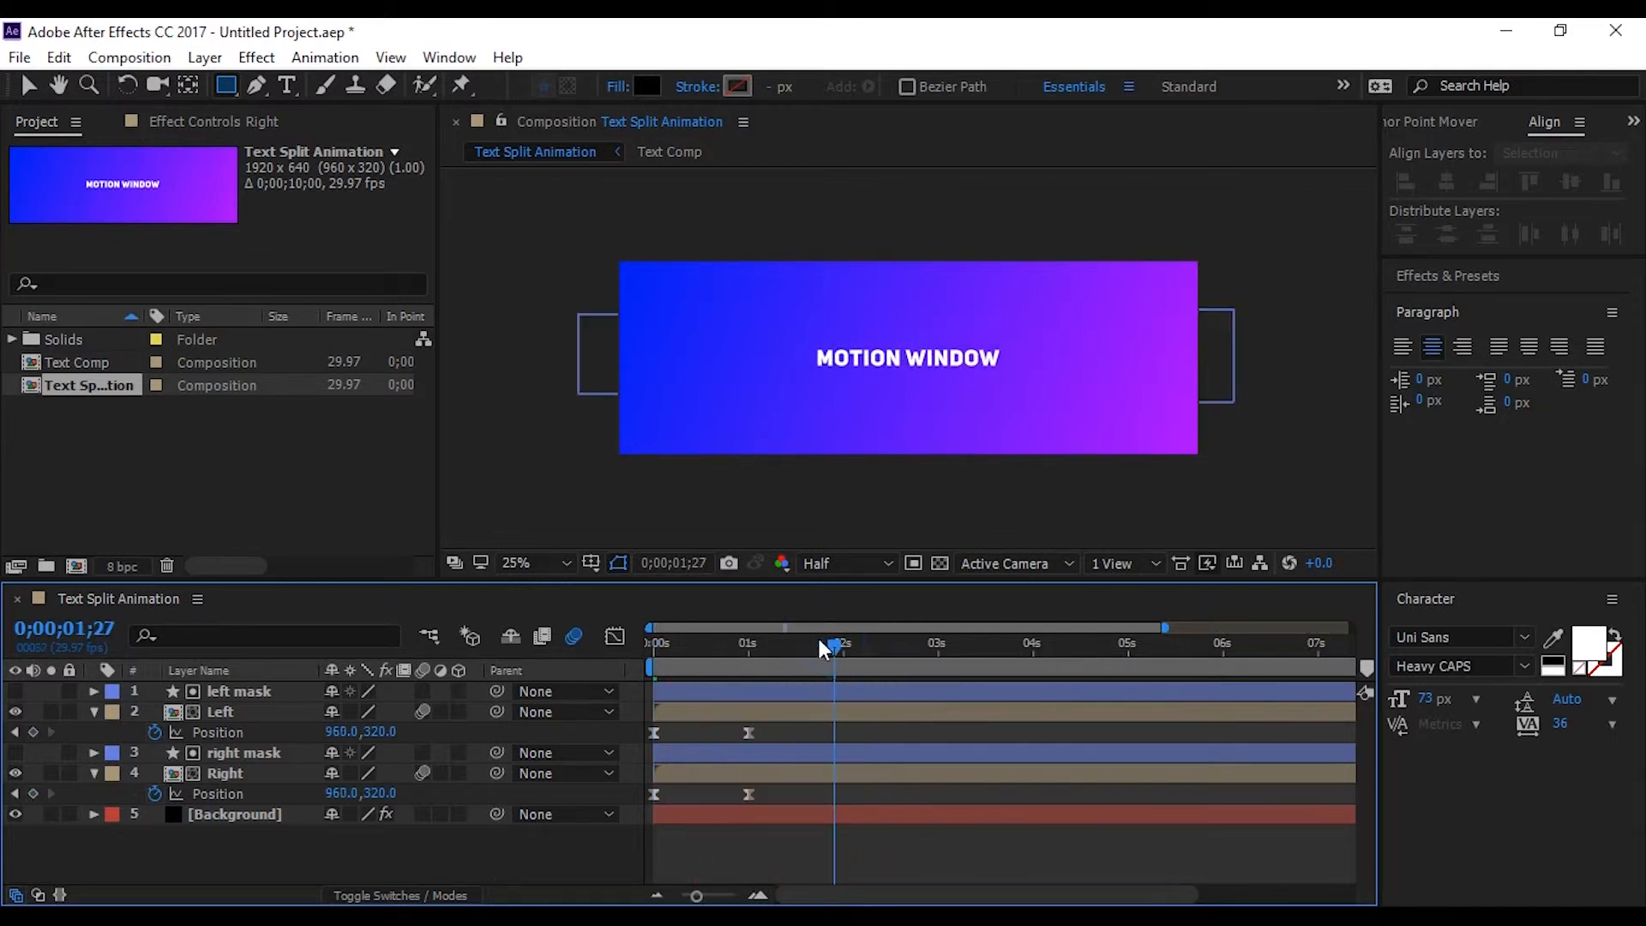
# Pre-compose the left mask, Left, right mask and Right layers as "Animation" and scrub to 0;00;01;00
pyautogui.click(93, 711)
pyautogui.click(234, 689)
pyautogui.keyDown('shift'); pyautogui.click(238, 709); pyautogui.keyUp('shift')
pyautogui.keyDown('shift'); pyautogui.click(244, 732); pyautogui.keyUp('shift')
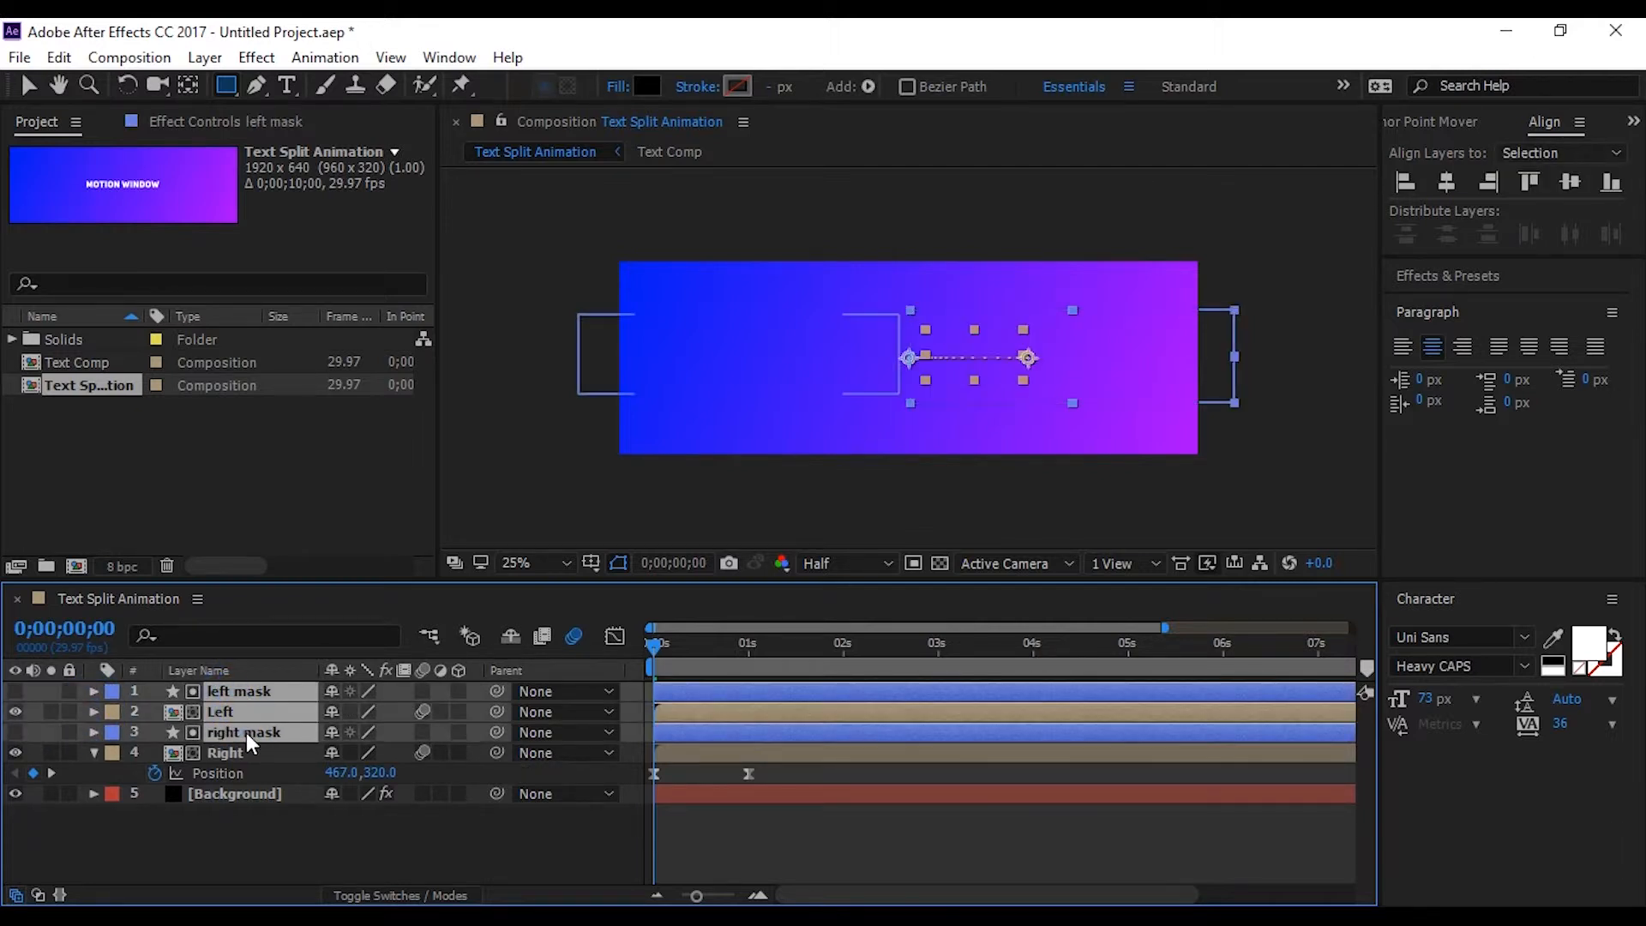
pyautogui.keyDown('shift'); pyautogui.click(244, 754); pyautogui.keyUp('shift')
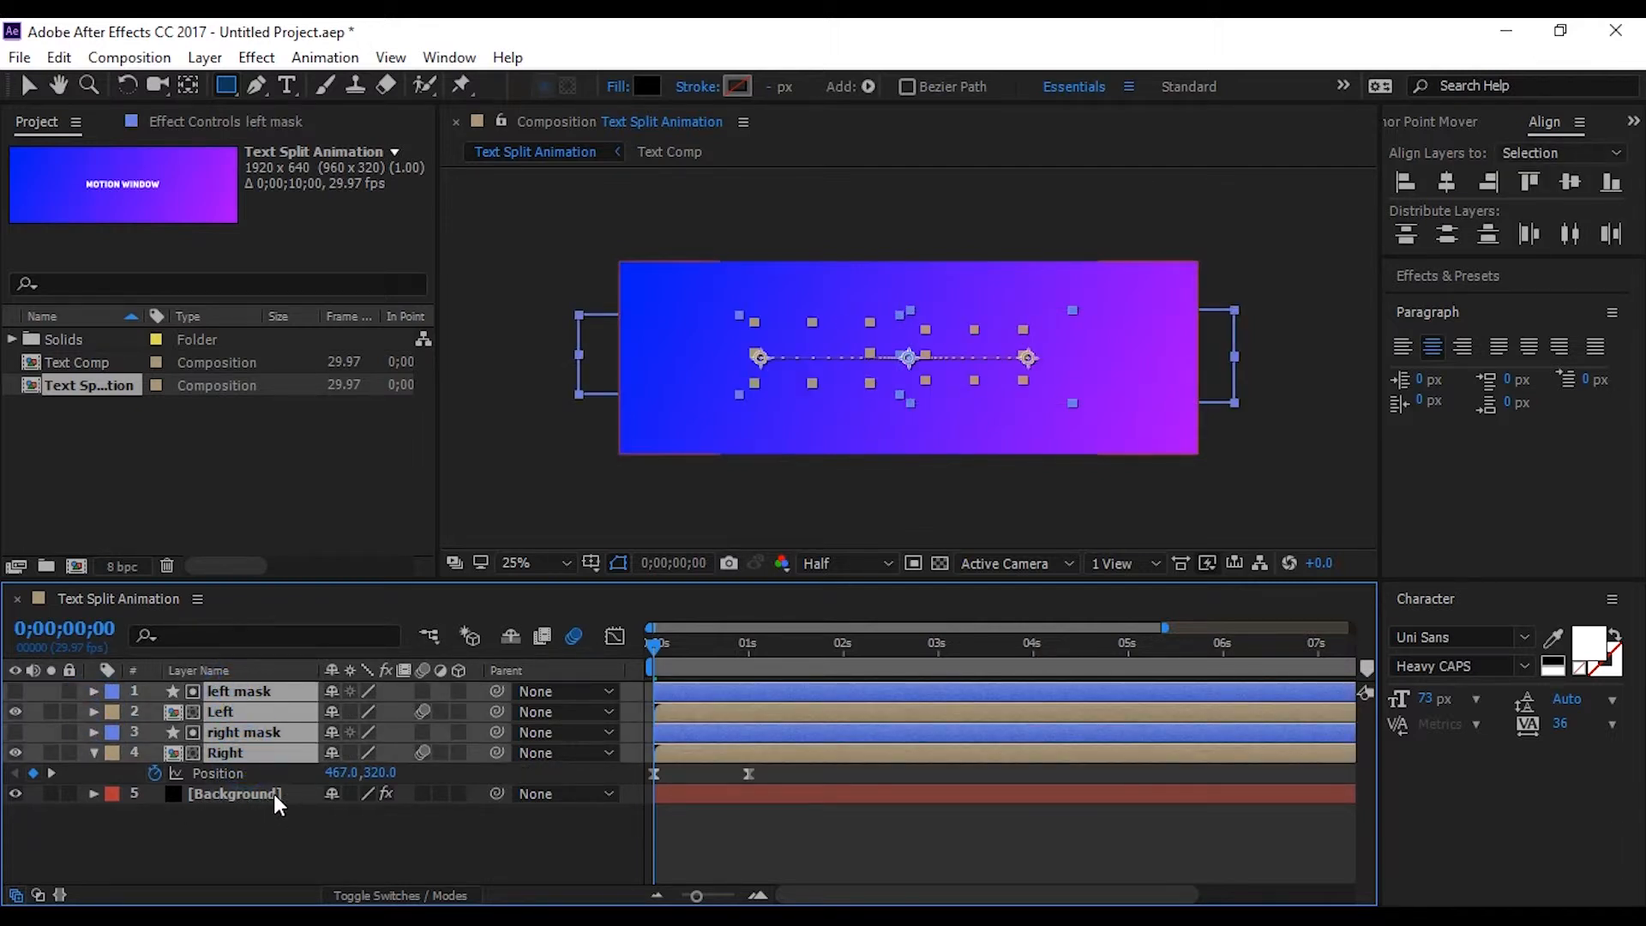
pyautogui.rightClick(254, 746)
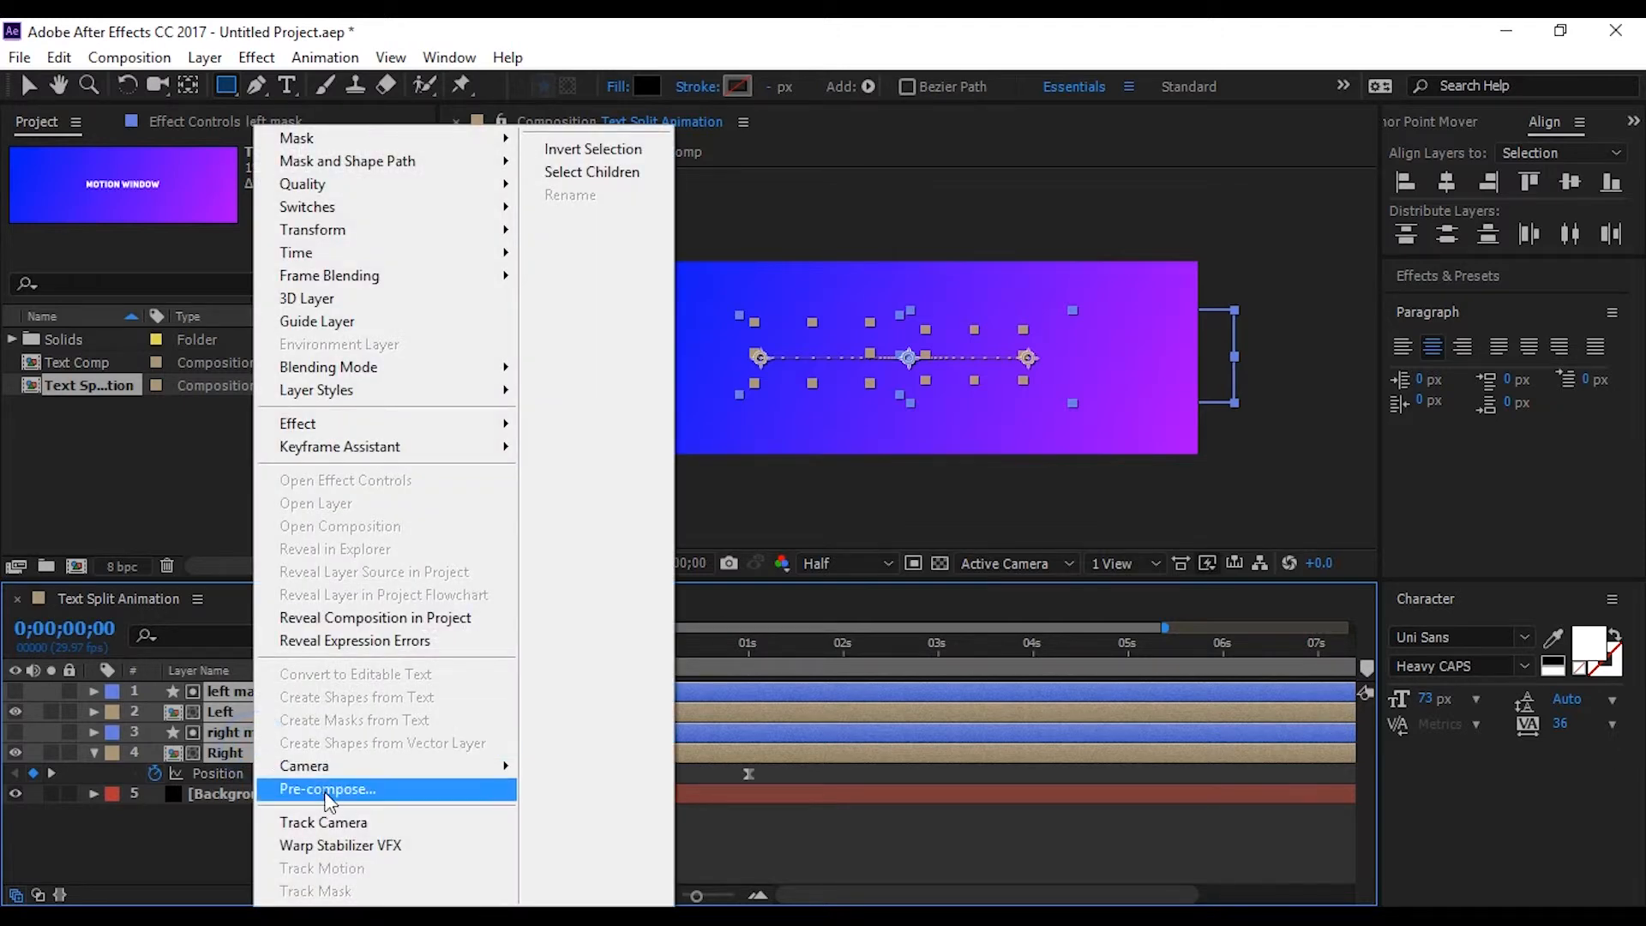
pyautogui.click(324, 790)
pyautogui.write('Animation')
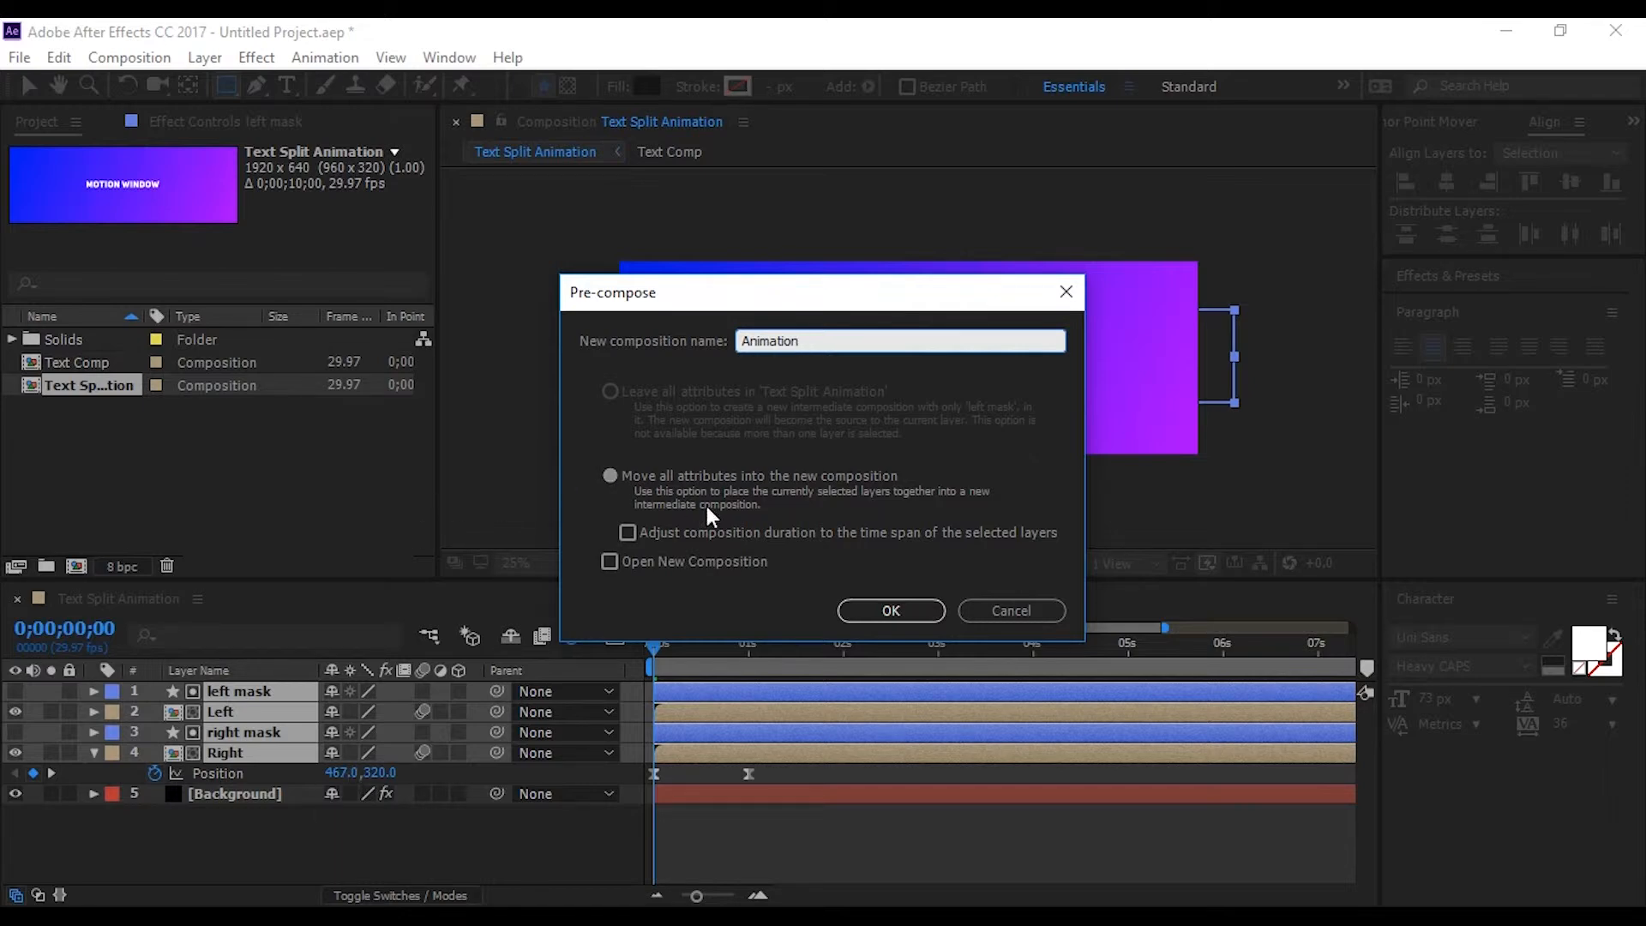
pyautogui.click(870, 610)
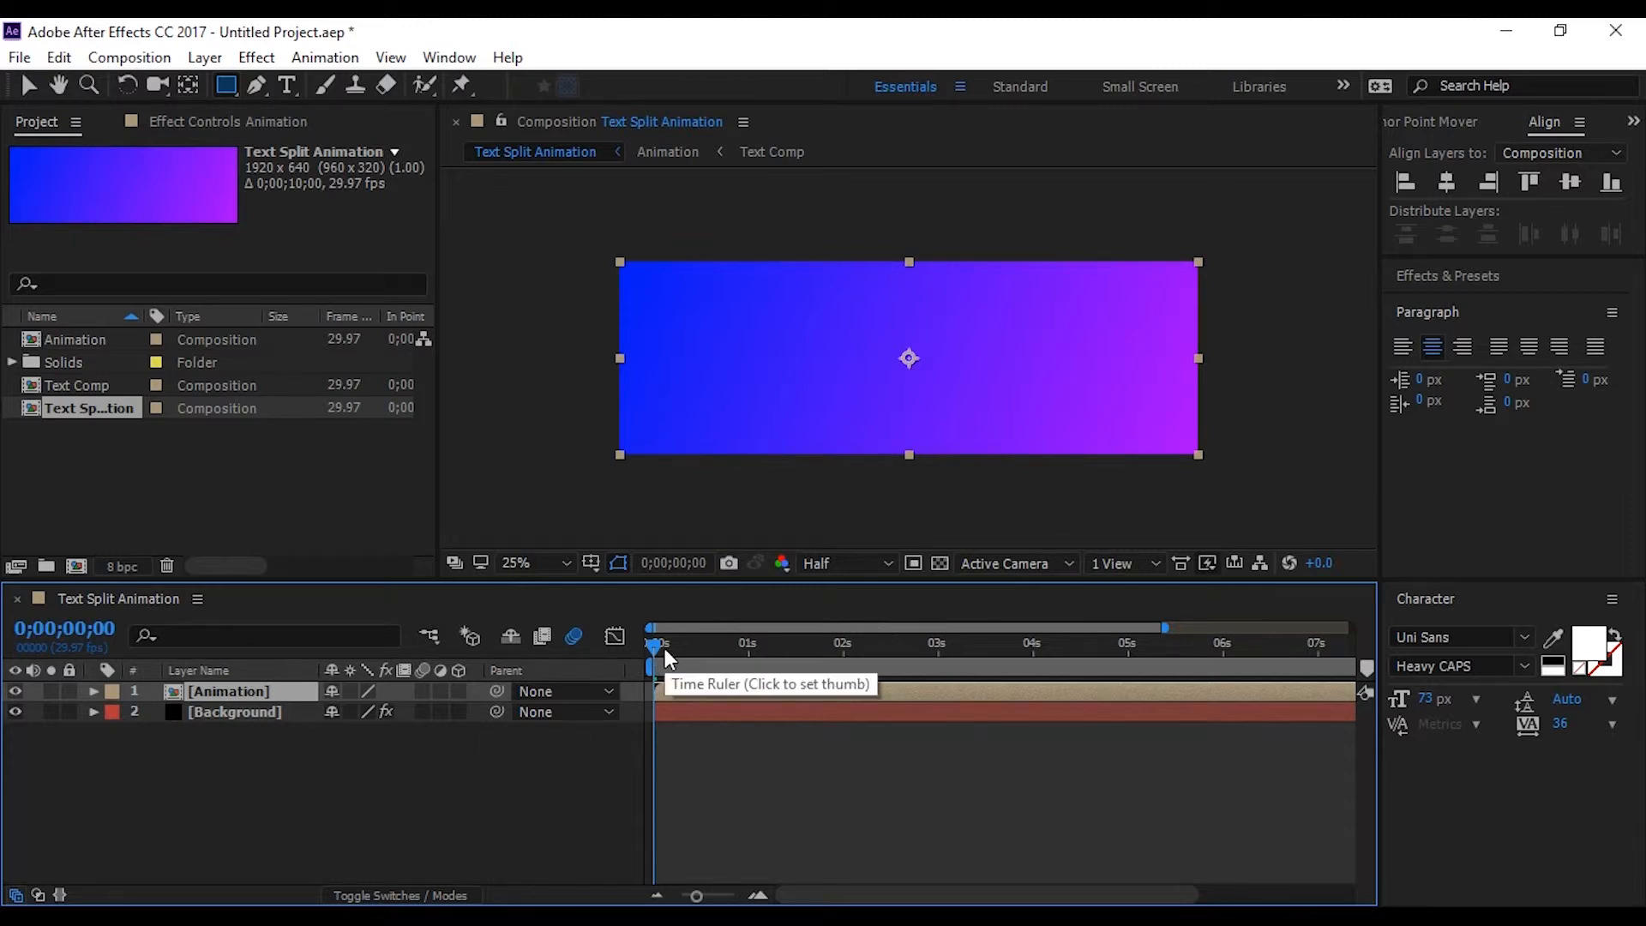
pyautogui.moveTo(656, 643); pyautogui.dragTo(750, 670)
pyautogui.click(463, 743)
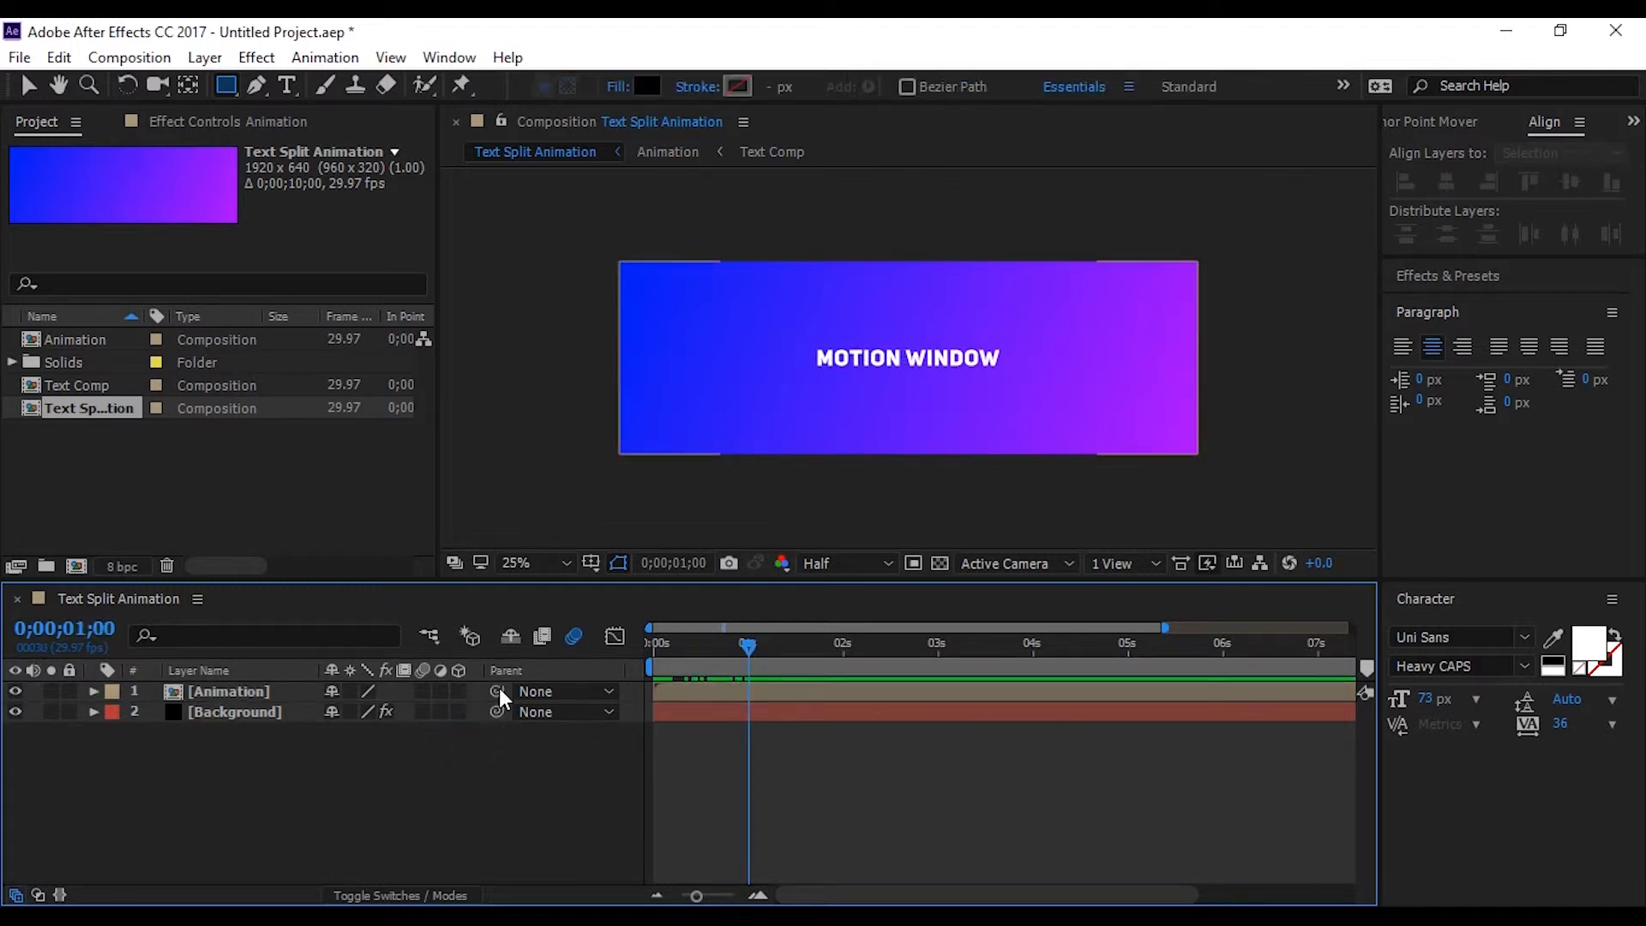
# Choose the Rectangle tool and set its fill to None
pyautogui.click(232, 78)
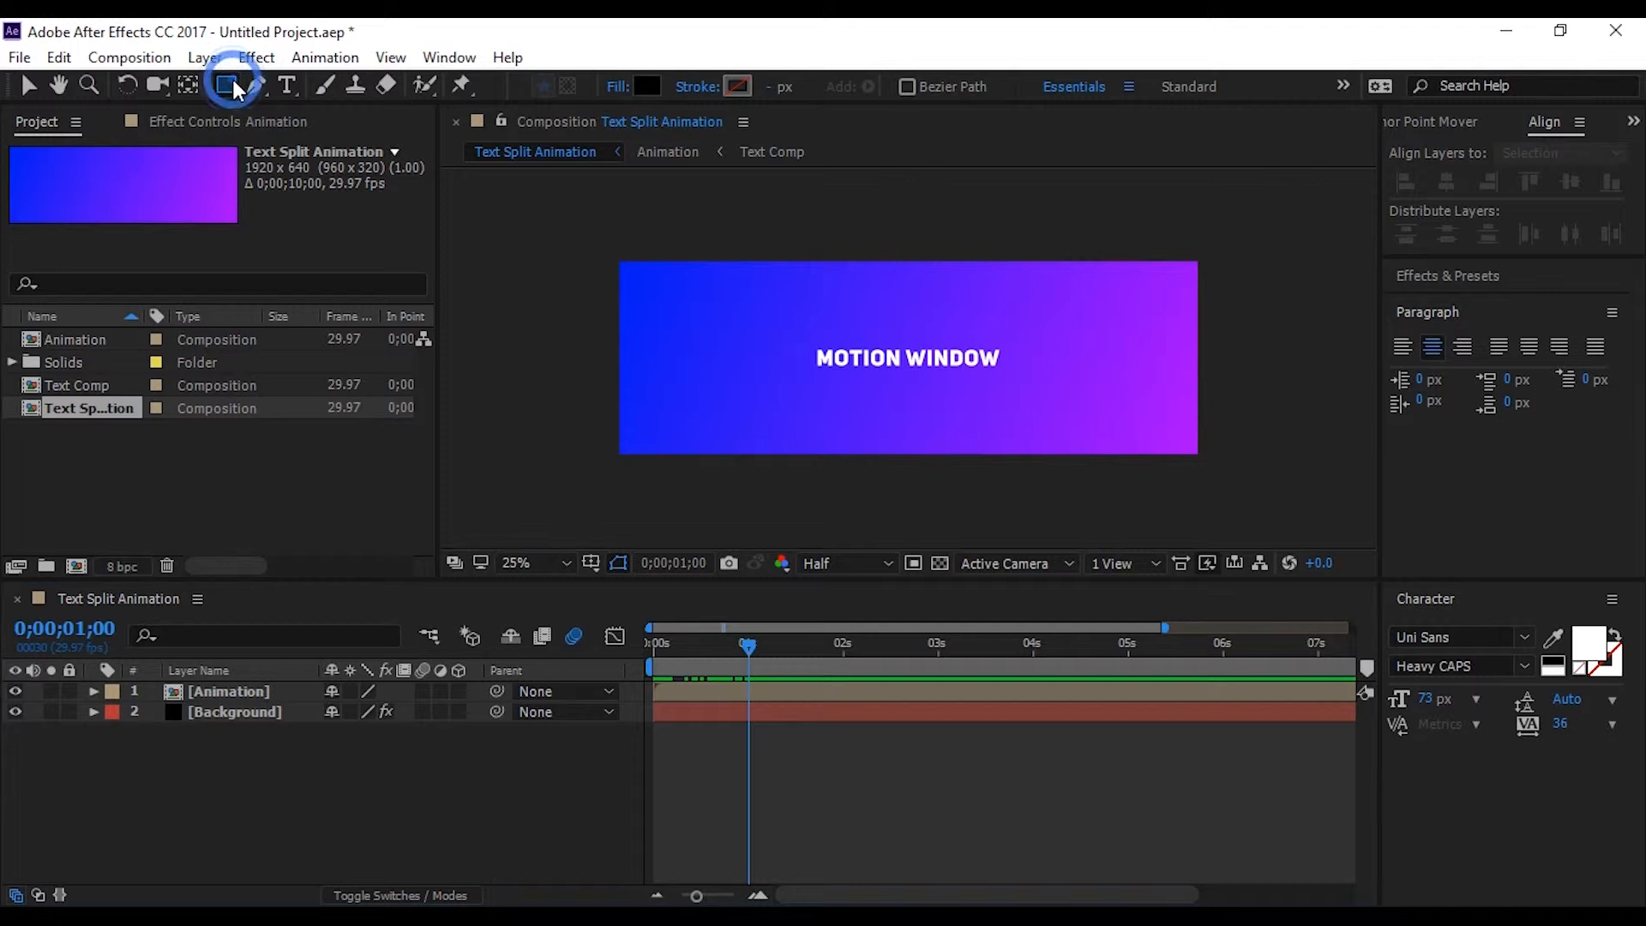
pyautogui.click(617, 86)
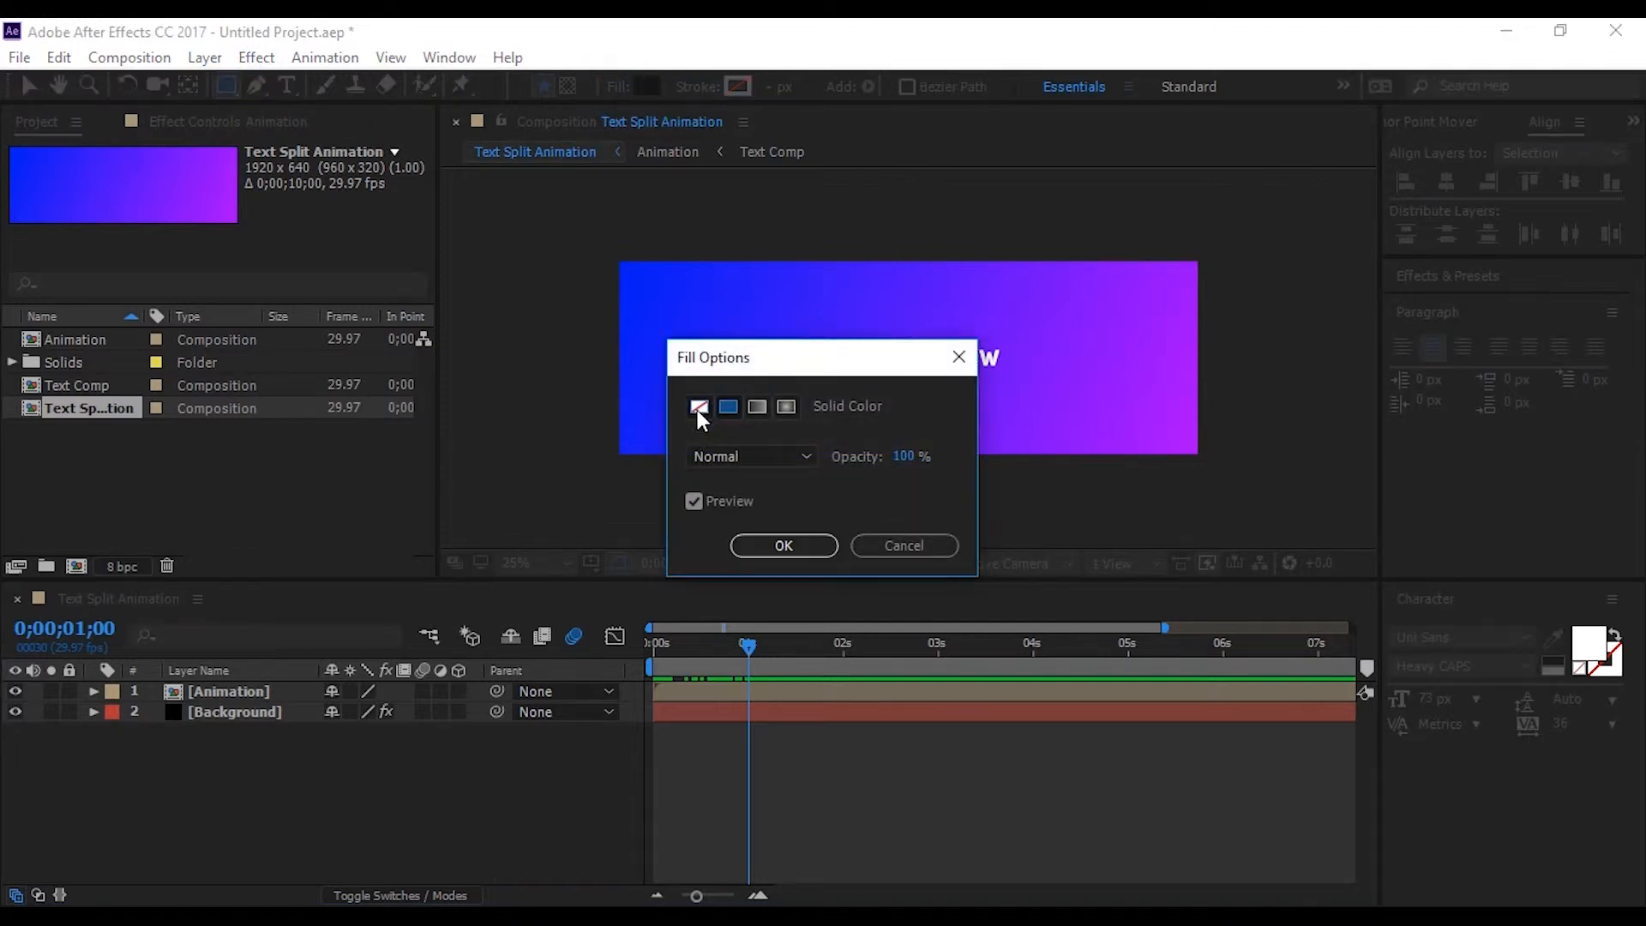
pyautogui.click(698, 406)
pyautogui.click(784, 545)
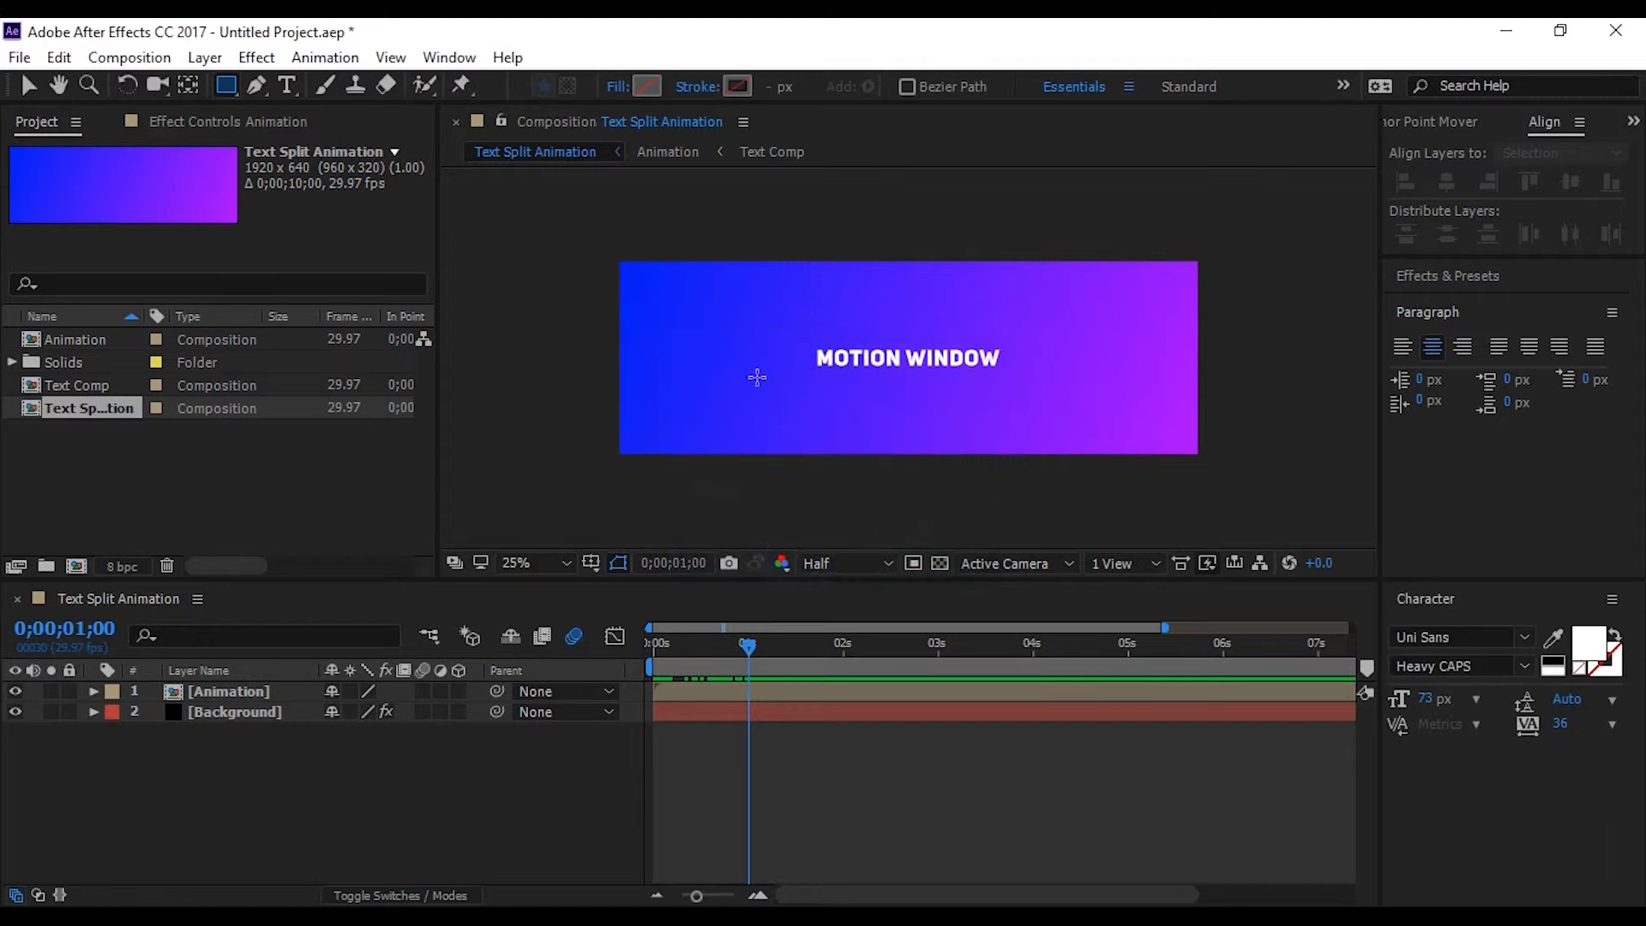
# Give the Rectangle tool a solid color stroke 12 px wide
pyautogui.click(685, 93)
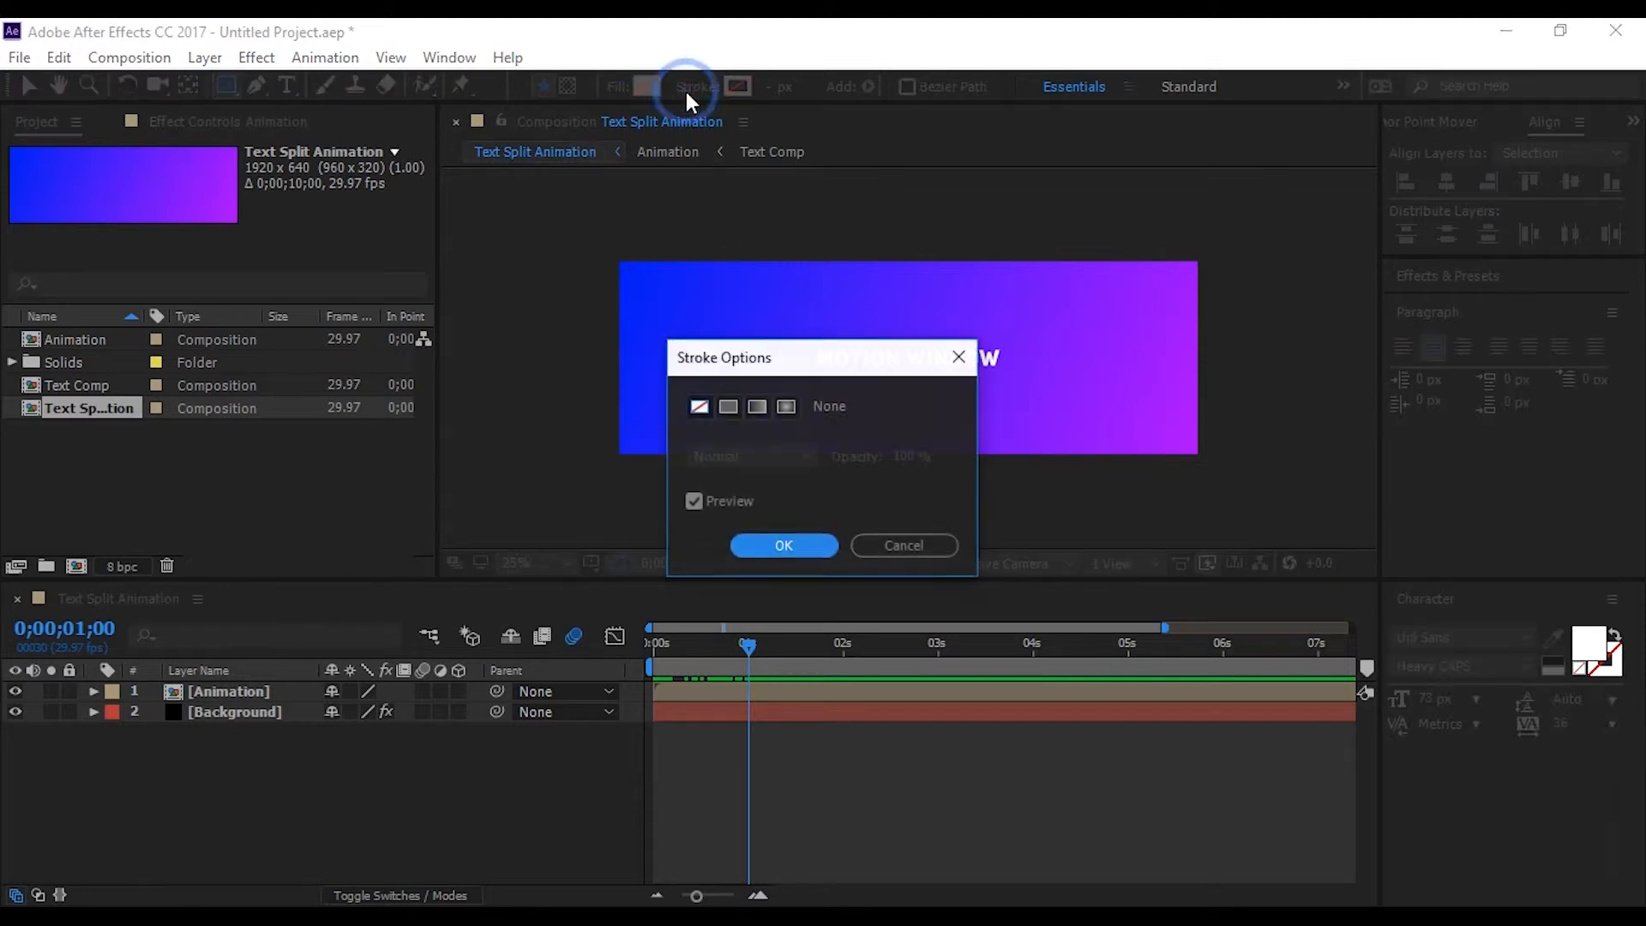
pyautogui.click(730, 407)
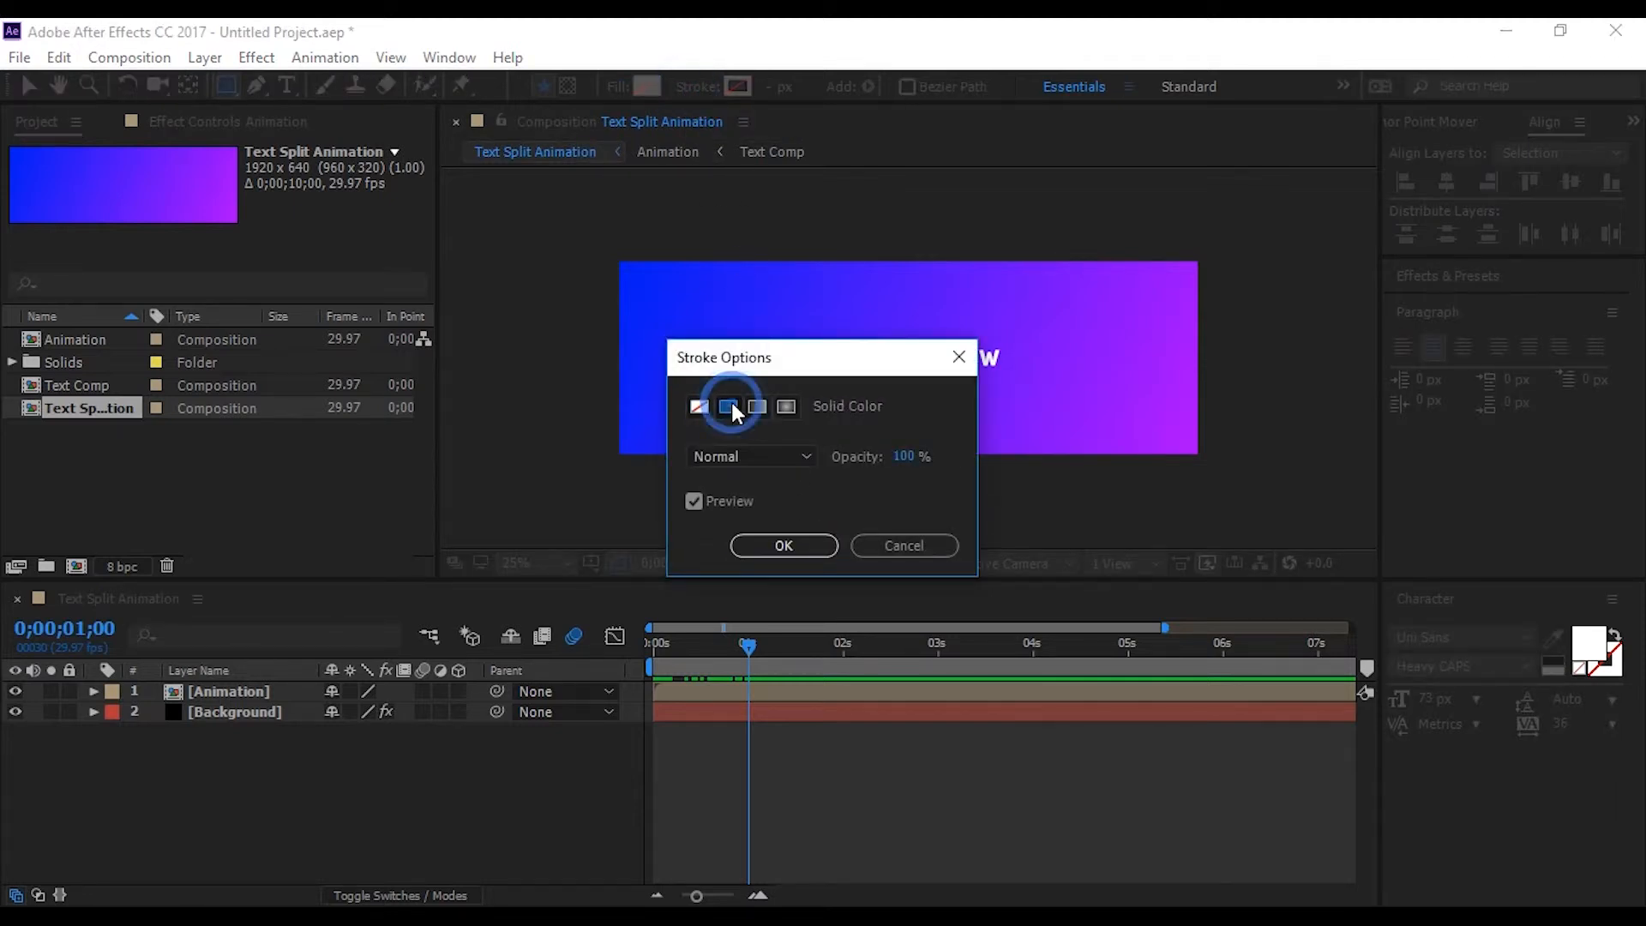
pyautogui.click(778, 542)
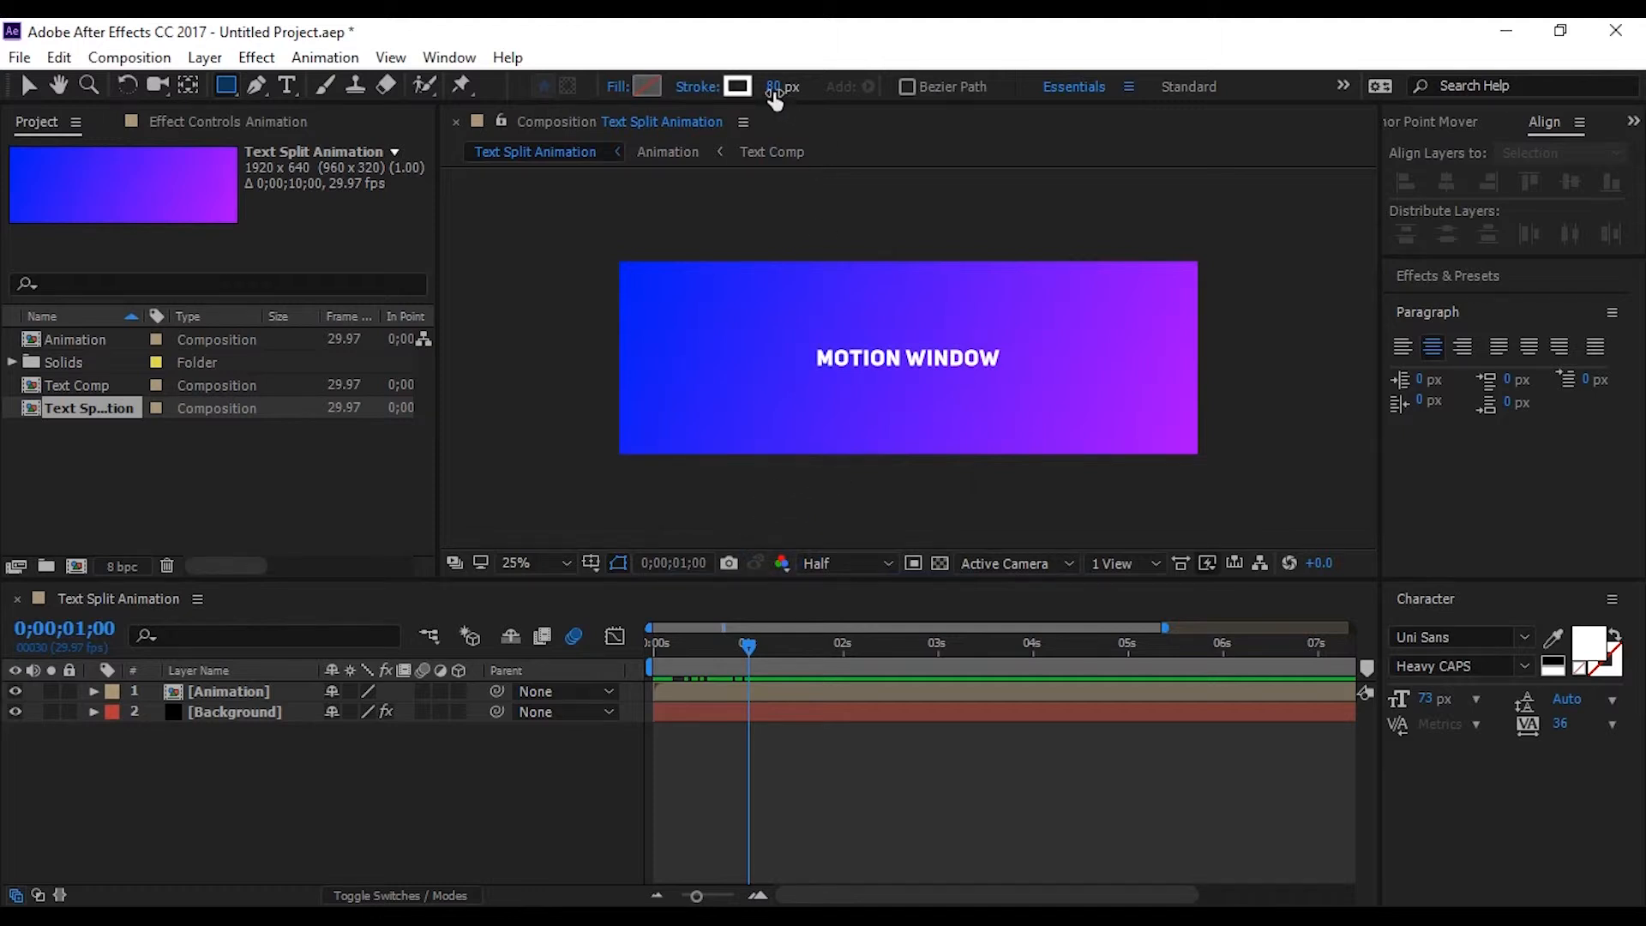
pyautogui.click(775, 88)
pyautogui.write('12')
pyautogui.press('Return')
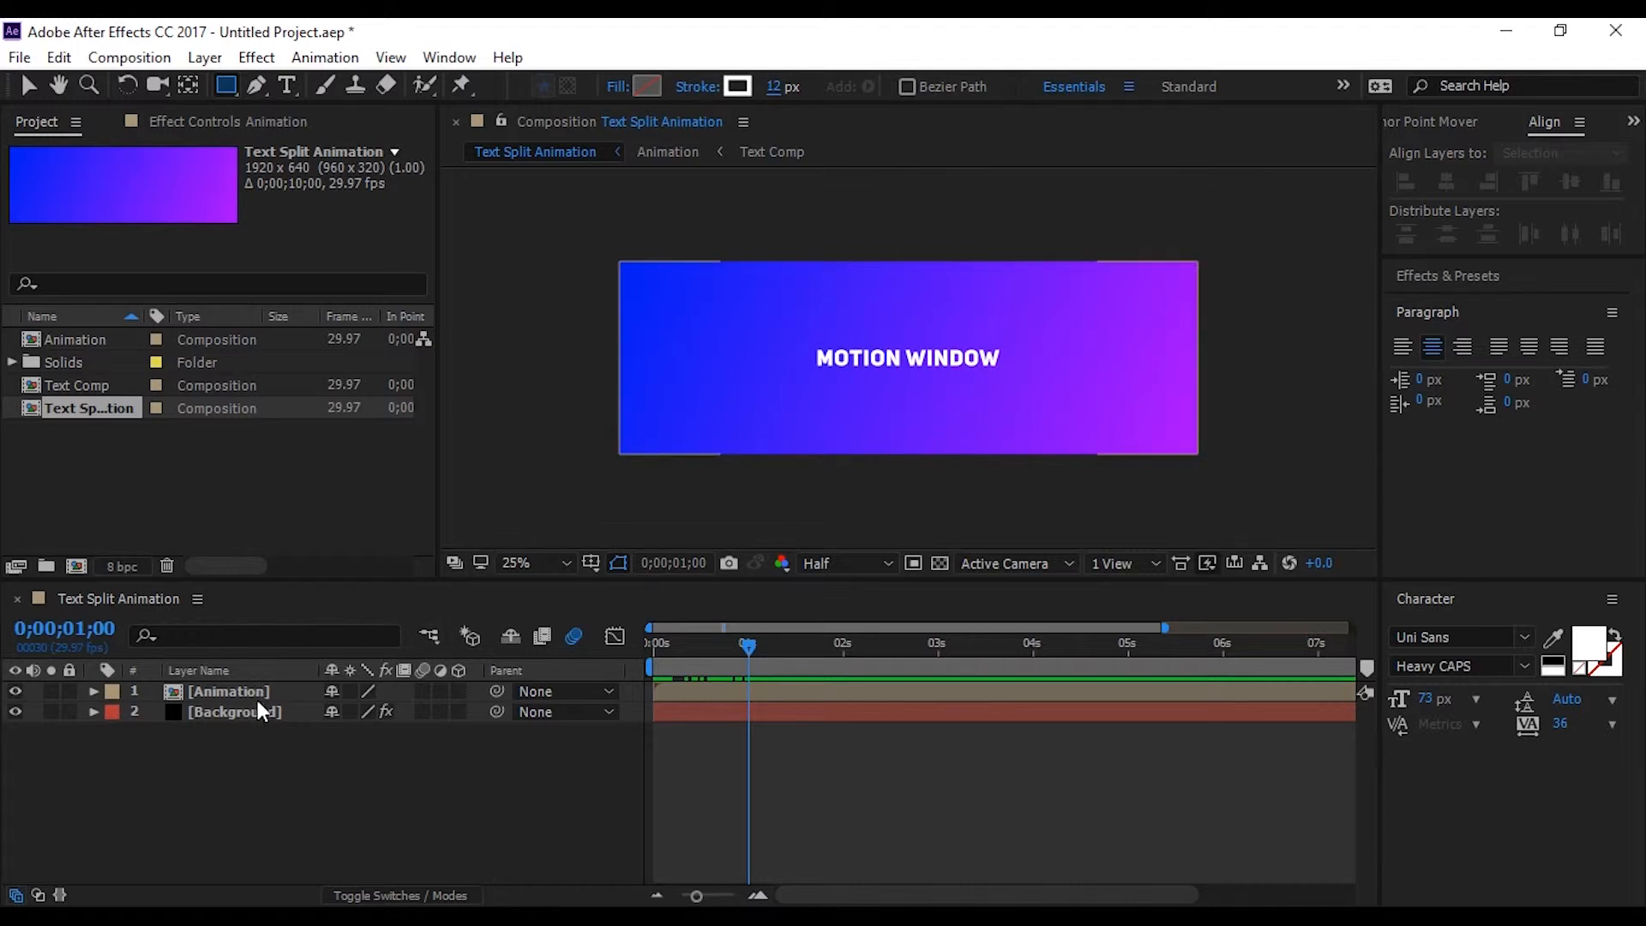
# Draw a rectangular frame closely around the MOTION WINDOW text and rename its shape layer "Rec frame"
pyautogui.moveTo(797, 335); pyautogui.dragTo(1016, 378)
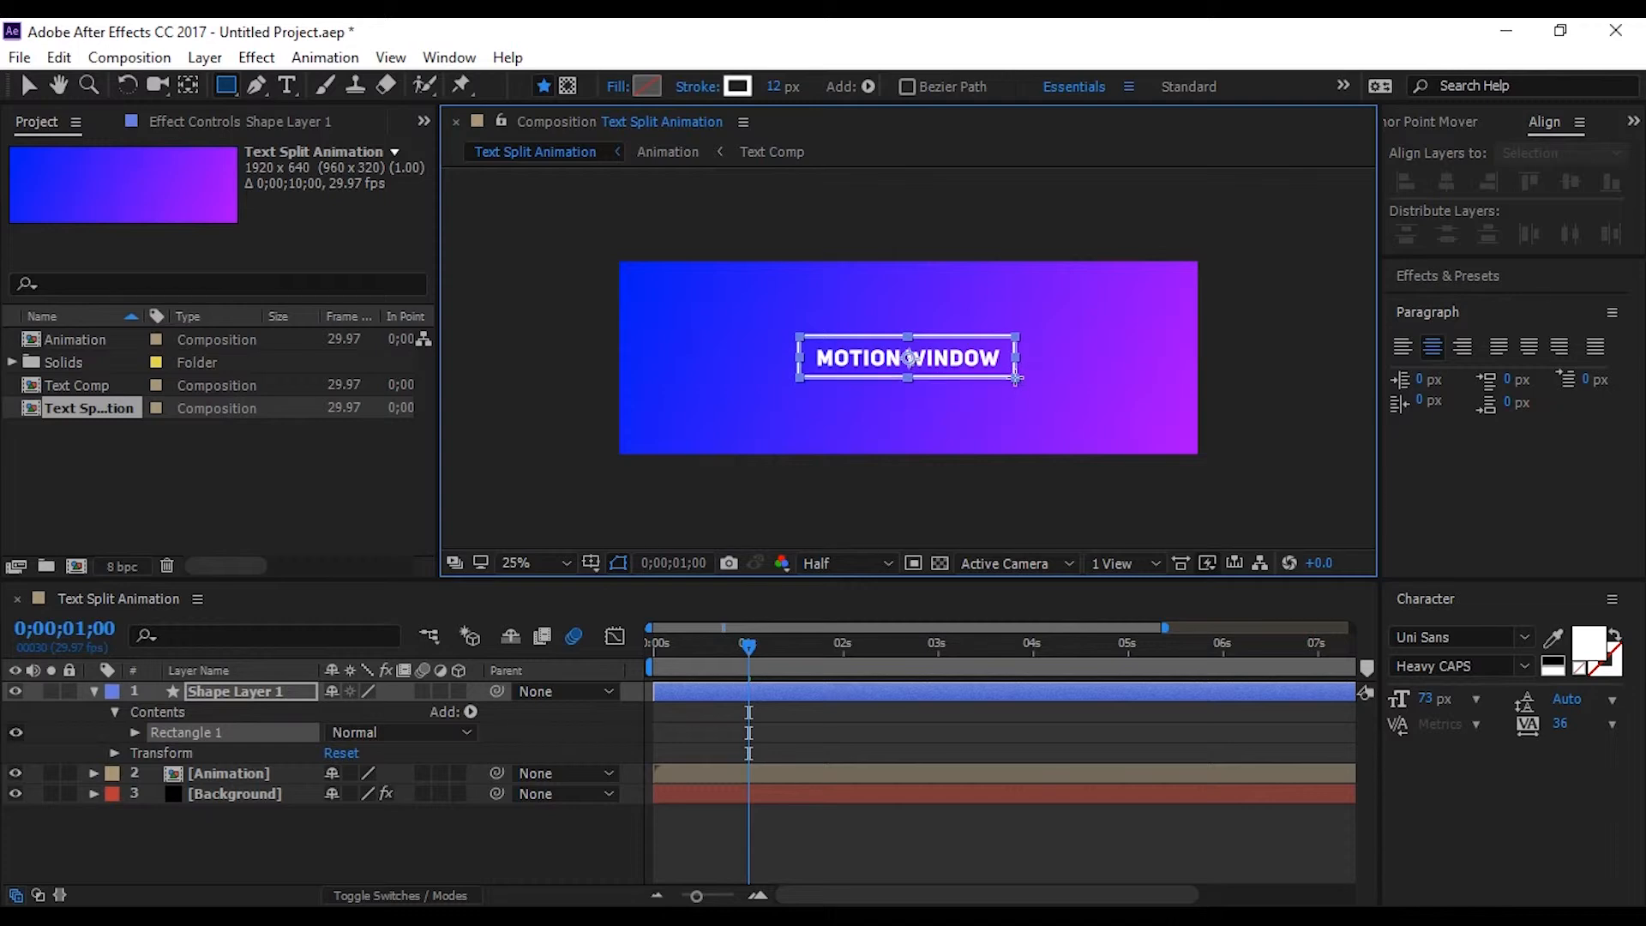
pyautogui.click(296, 829)
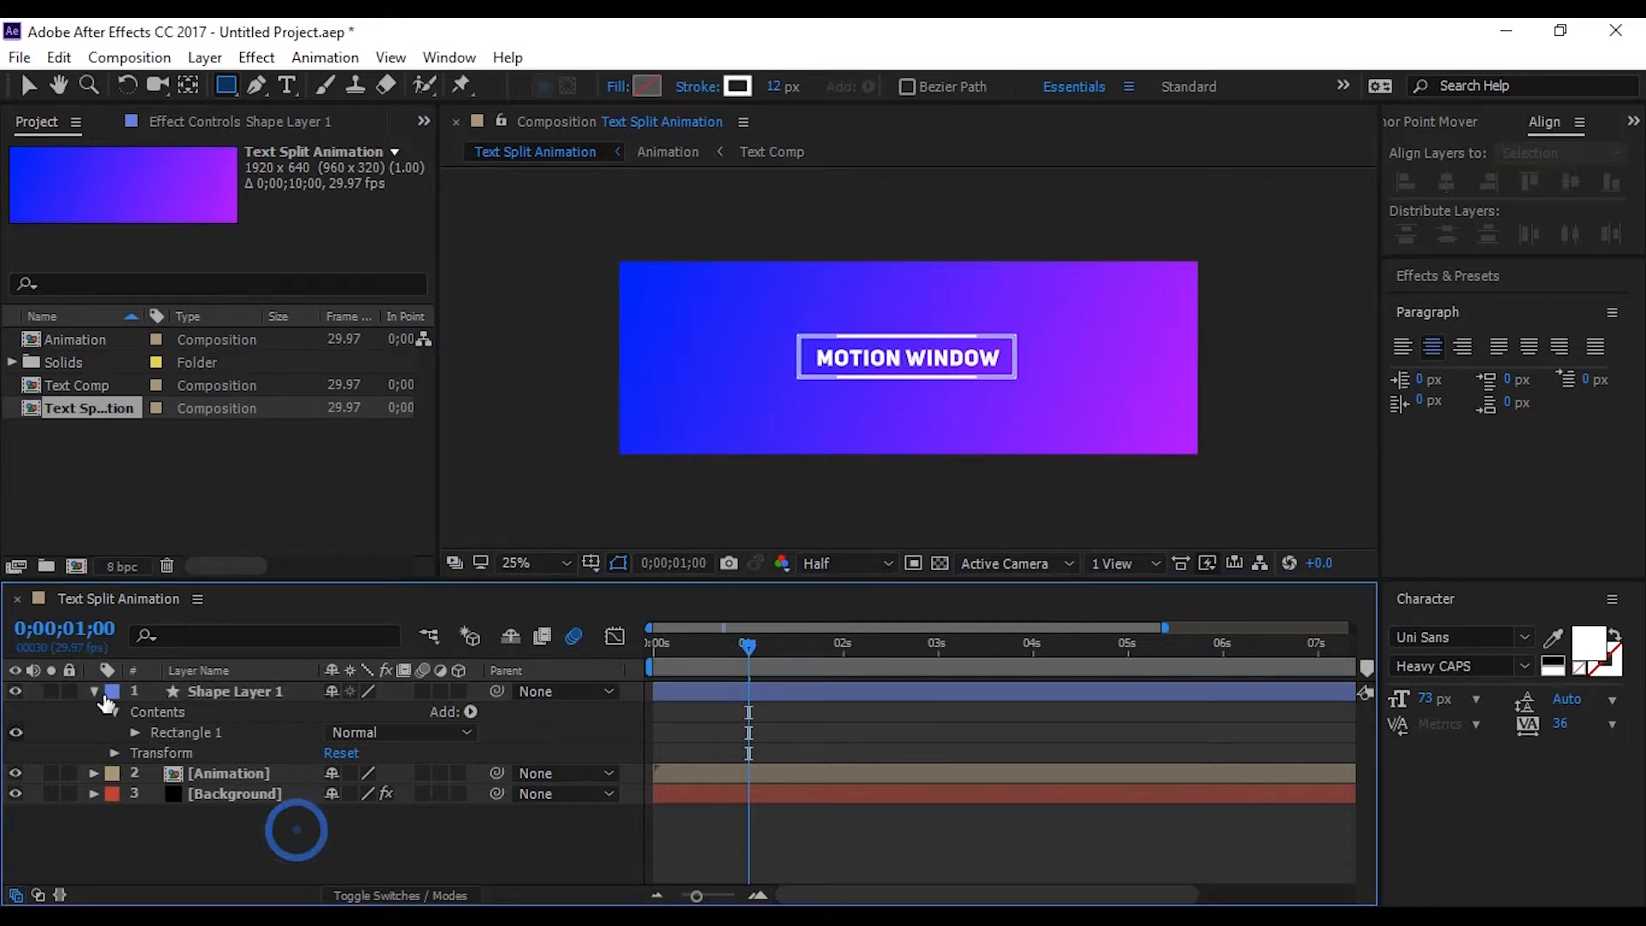
pyautogui.click(95, 692)
pyautogui.click(250, 692)
pyautogui.press('Return')
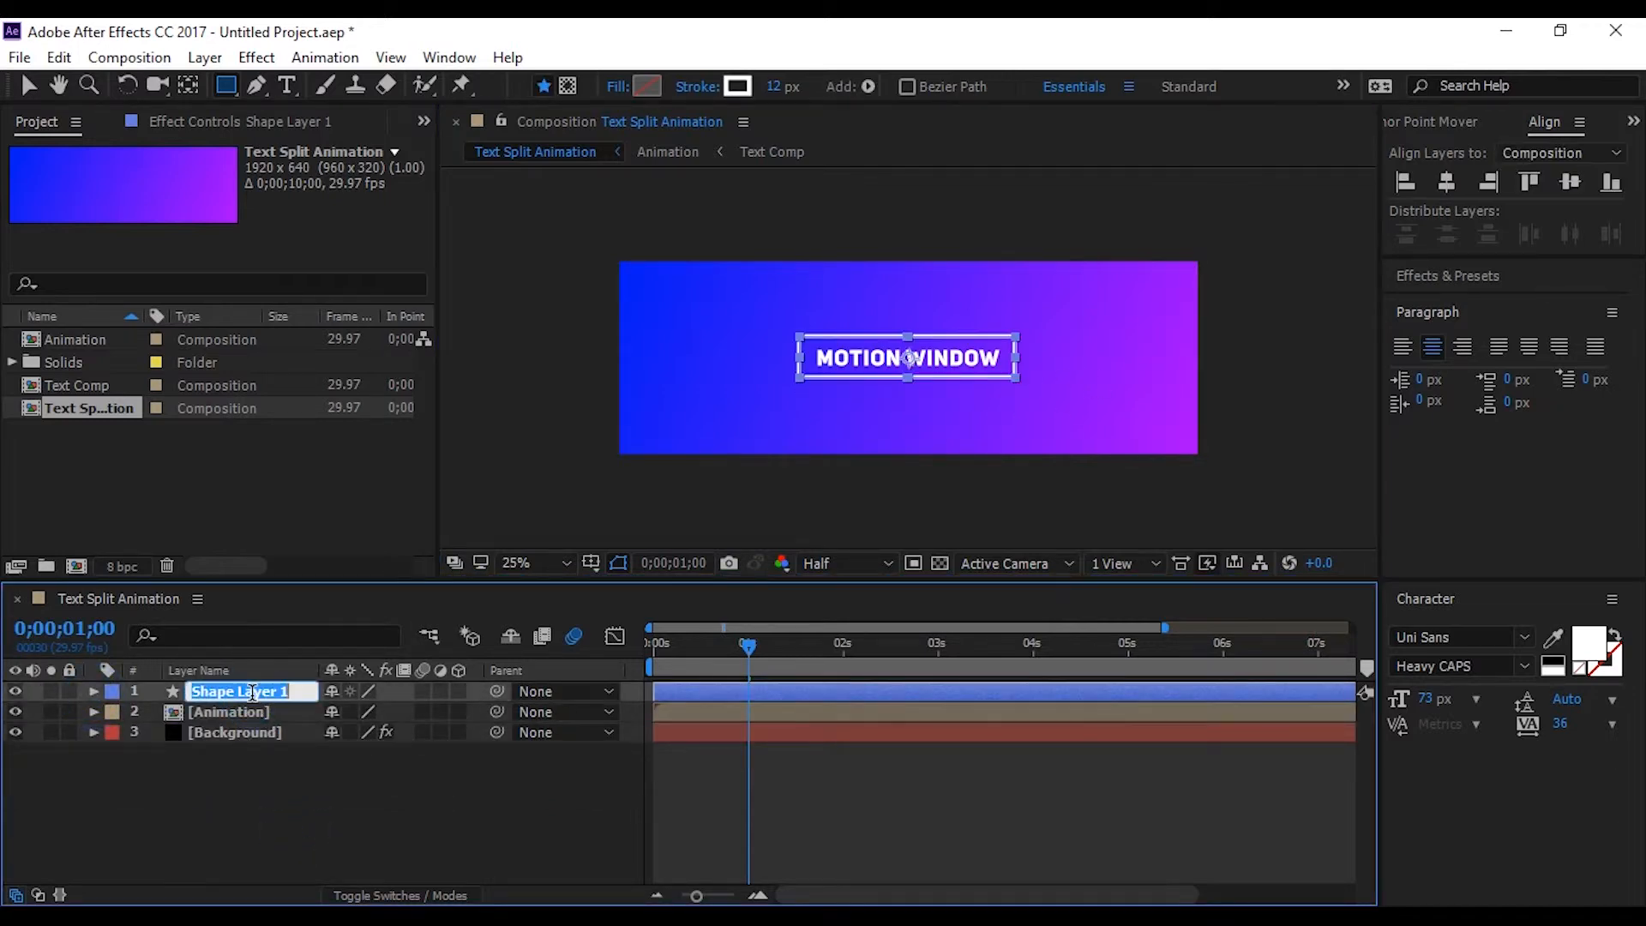
pyautogui.write('Rec')
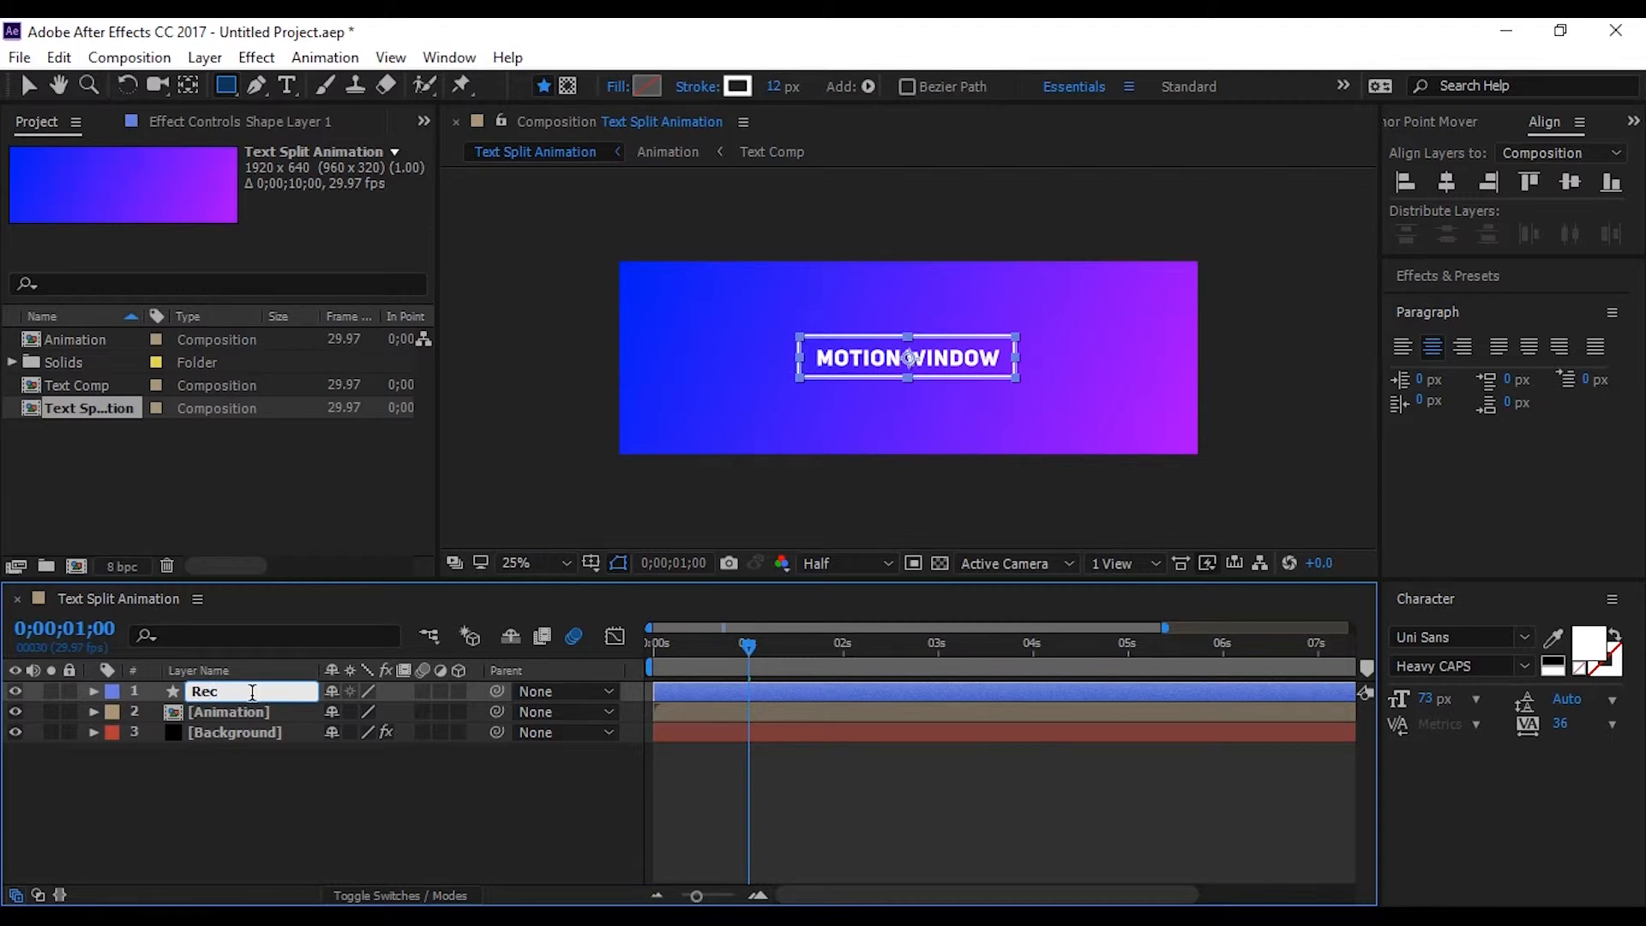
pyautogui.write(' frame')
pyautogui.press('Return')
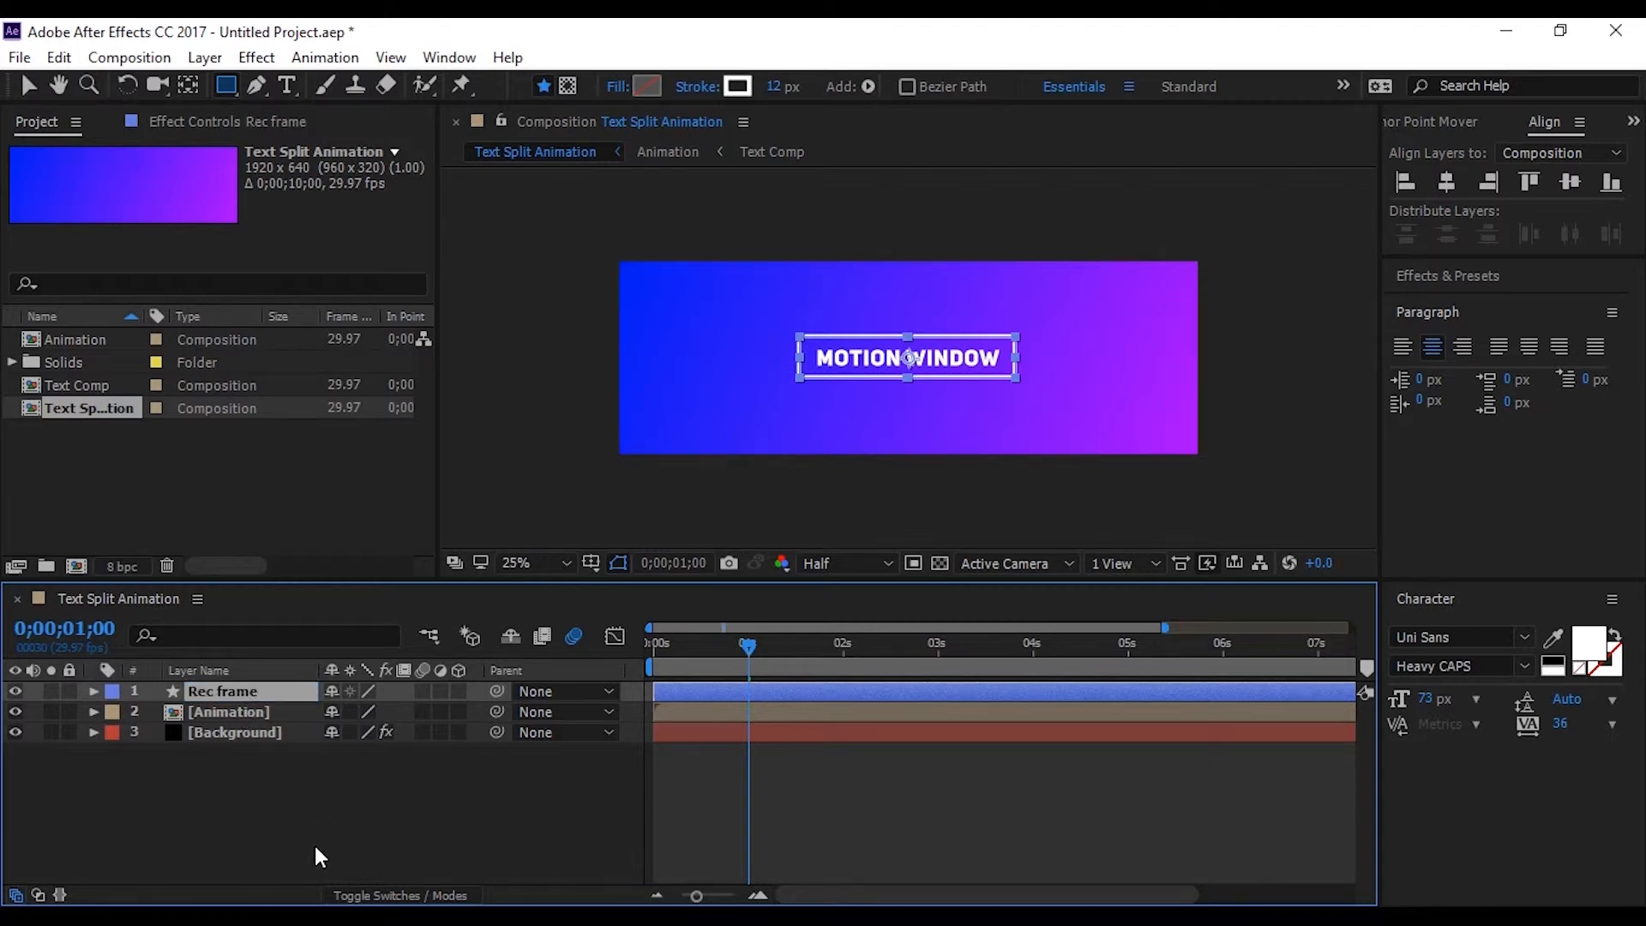
# Center the Rec frame layer horizontally and vertically in the composition, then deselect it
pyautogui.click(1448, 180)
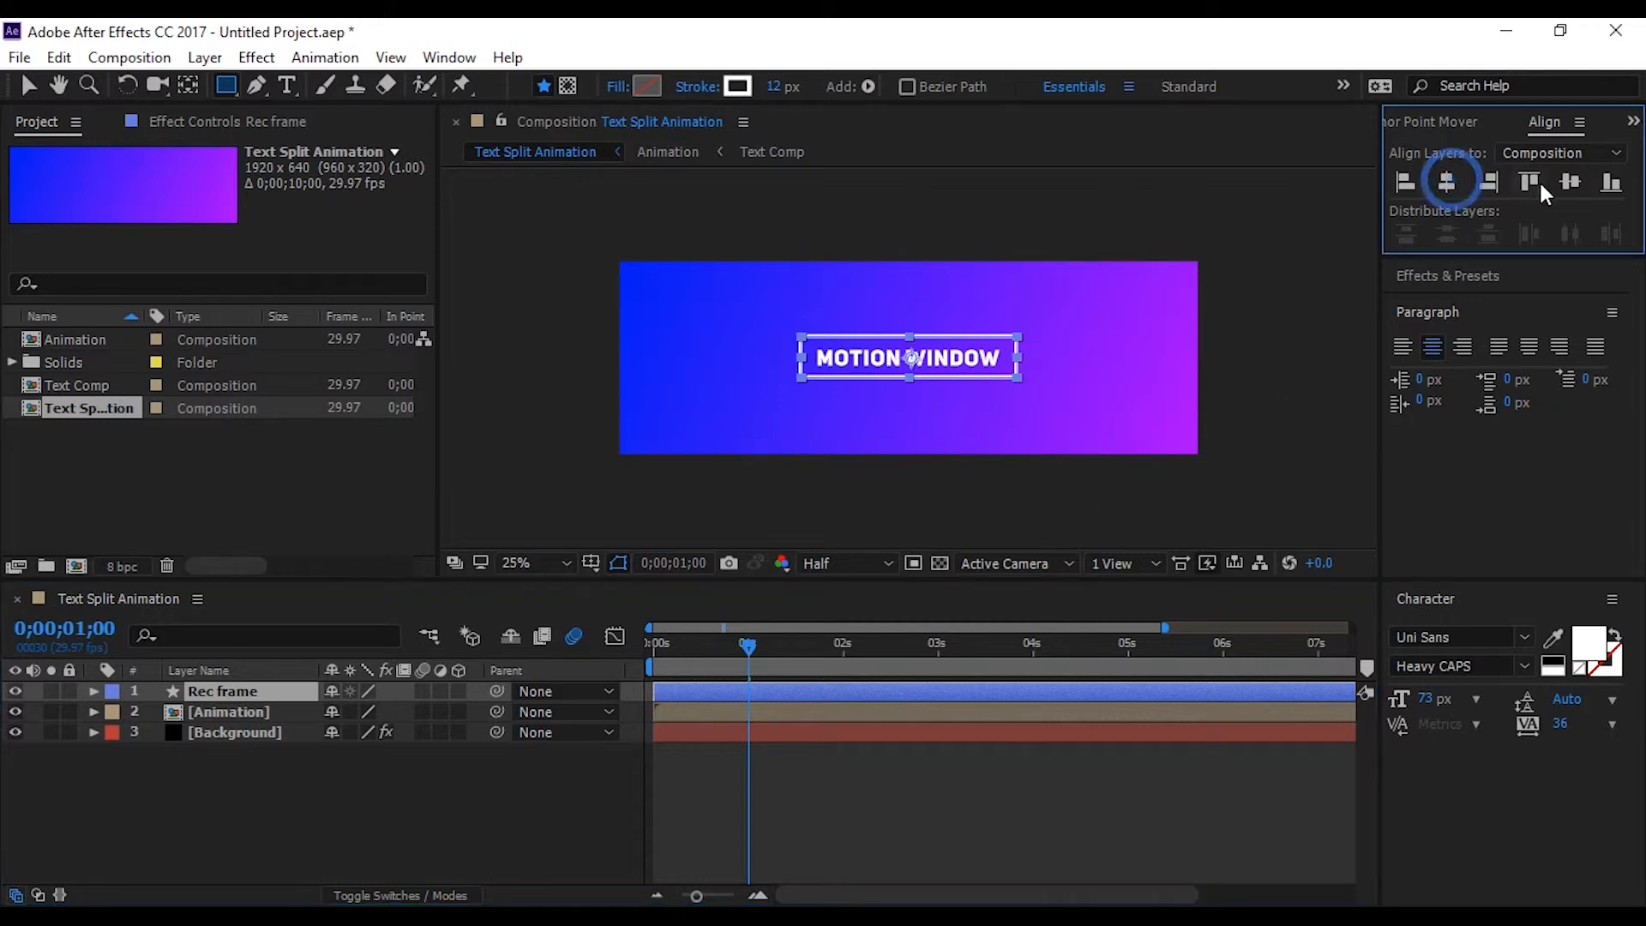
pyautogui.click(1570, 182)
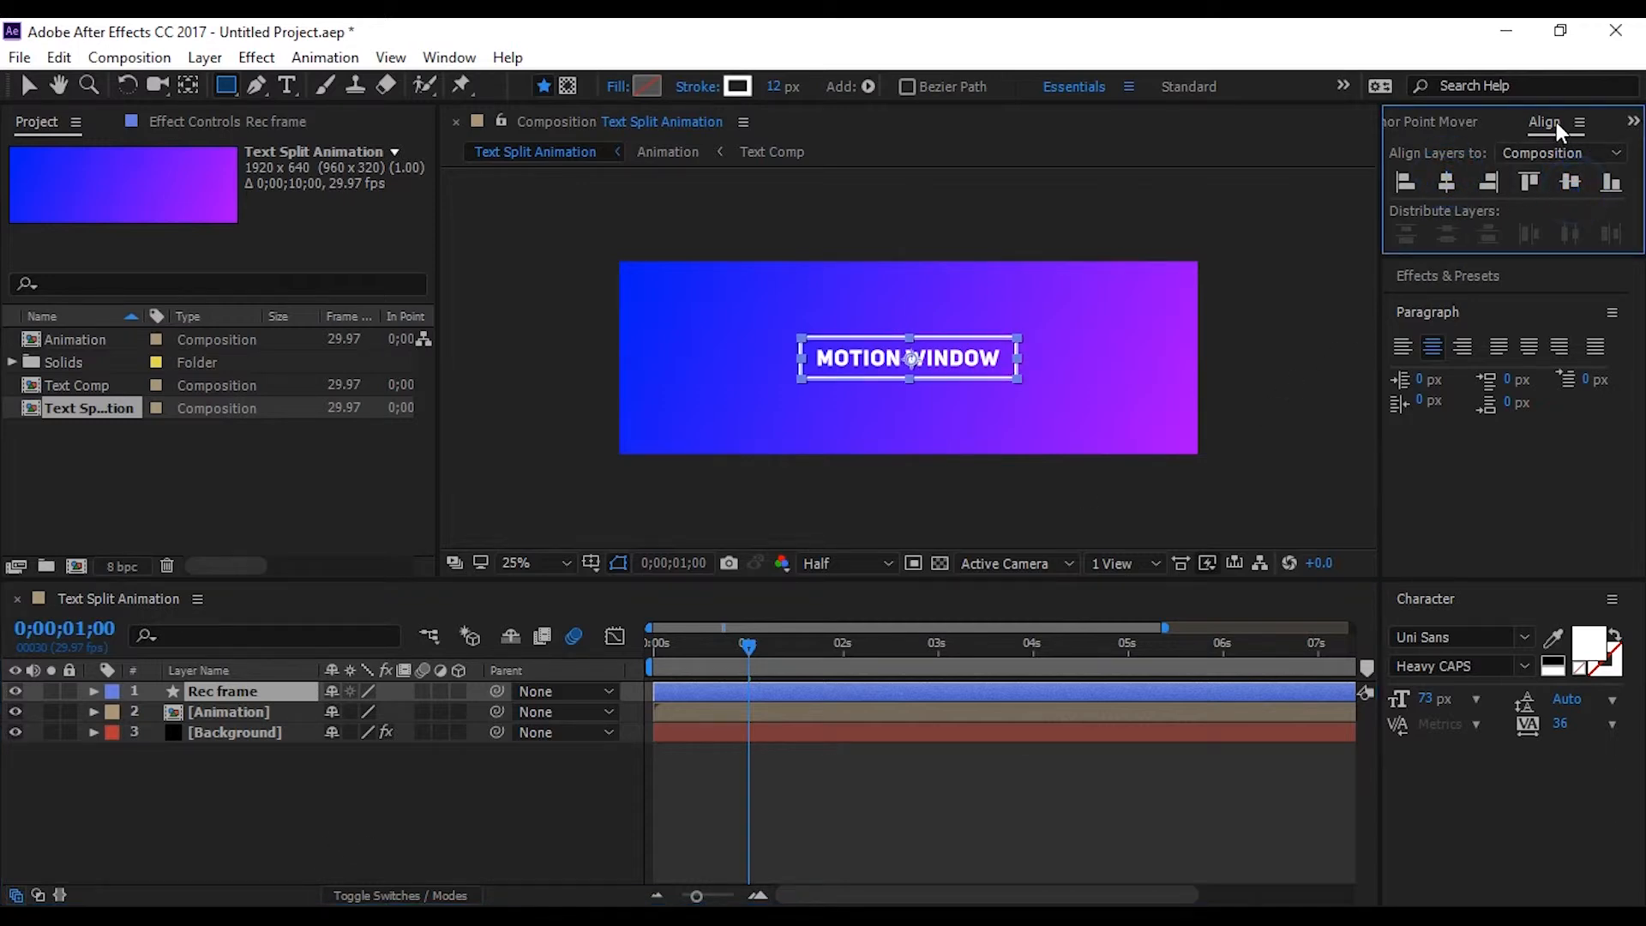
pyautogui.click(445, 56)
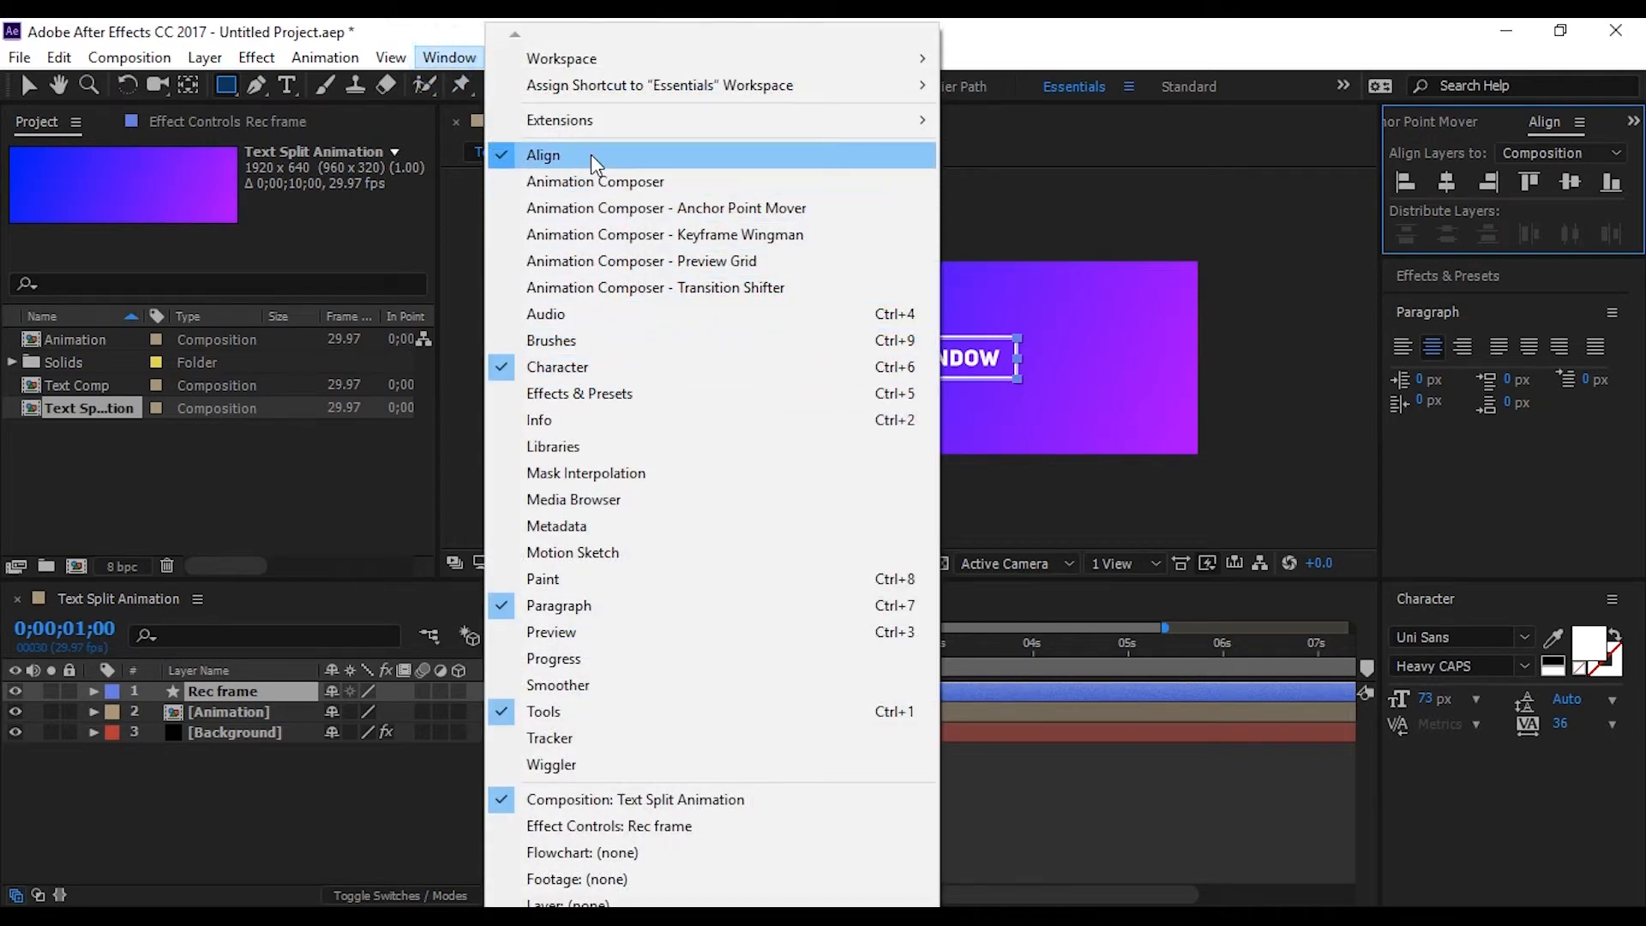
pyautogui.click(1254, 54)
pyautogui.click(350, 851)
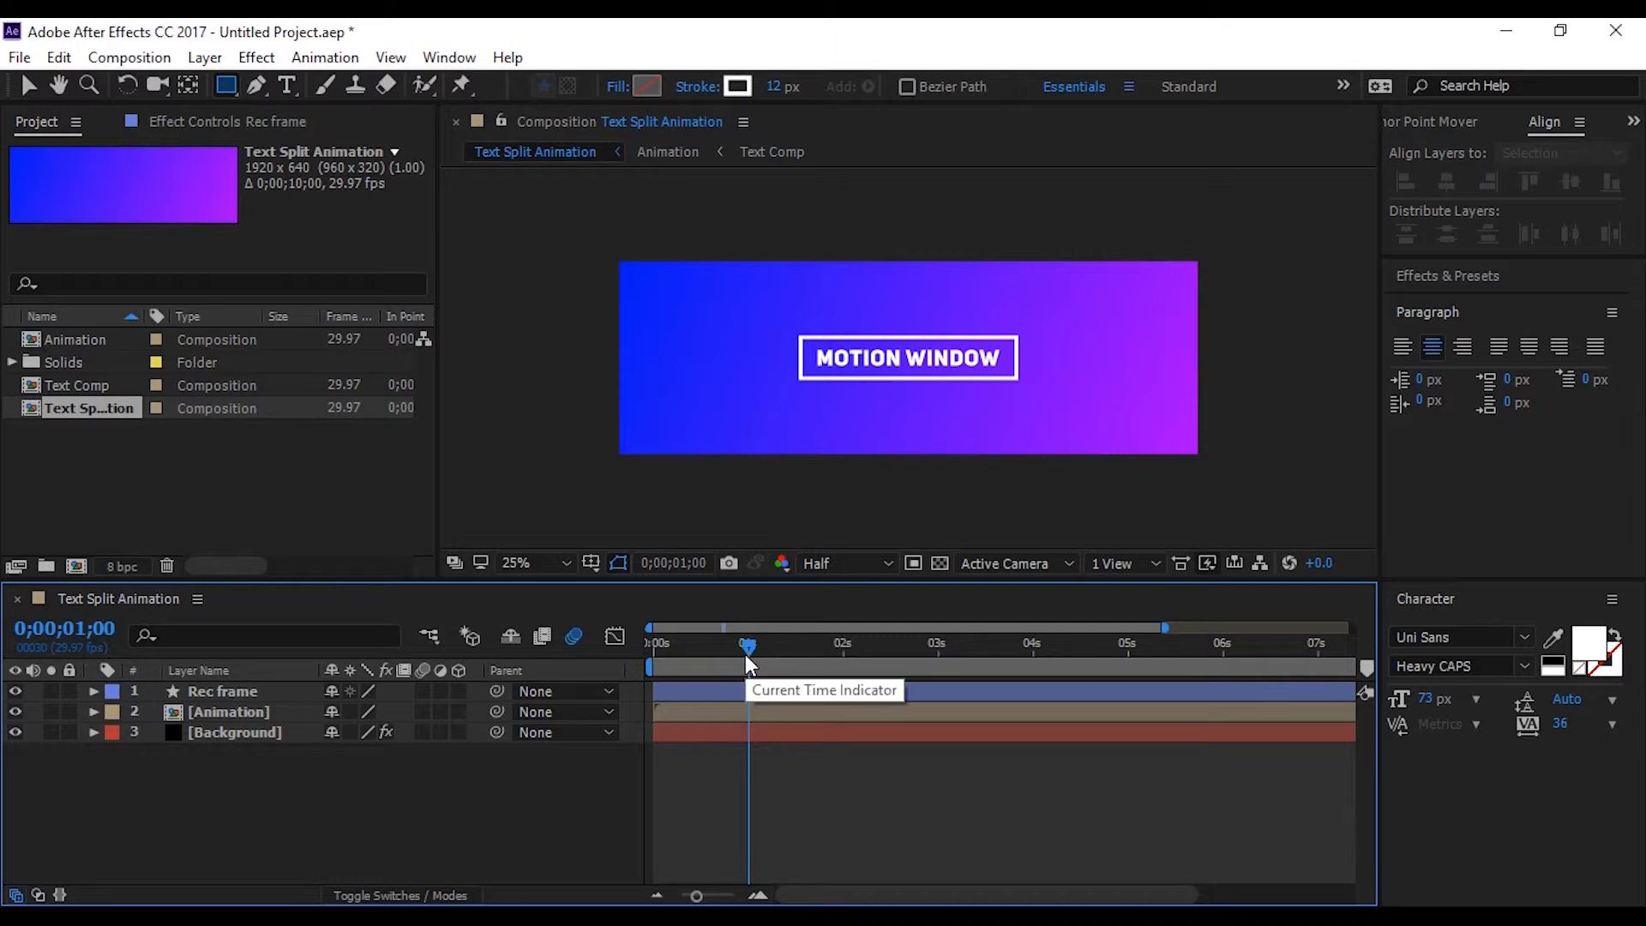
# With the time at 0;00;01;00, add a Trim Paths operation to the Rec frame layer's contents
pyautogui.moveTo(744, 655); pyautogui.dragTo(739, 655)
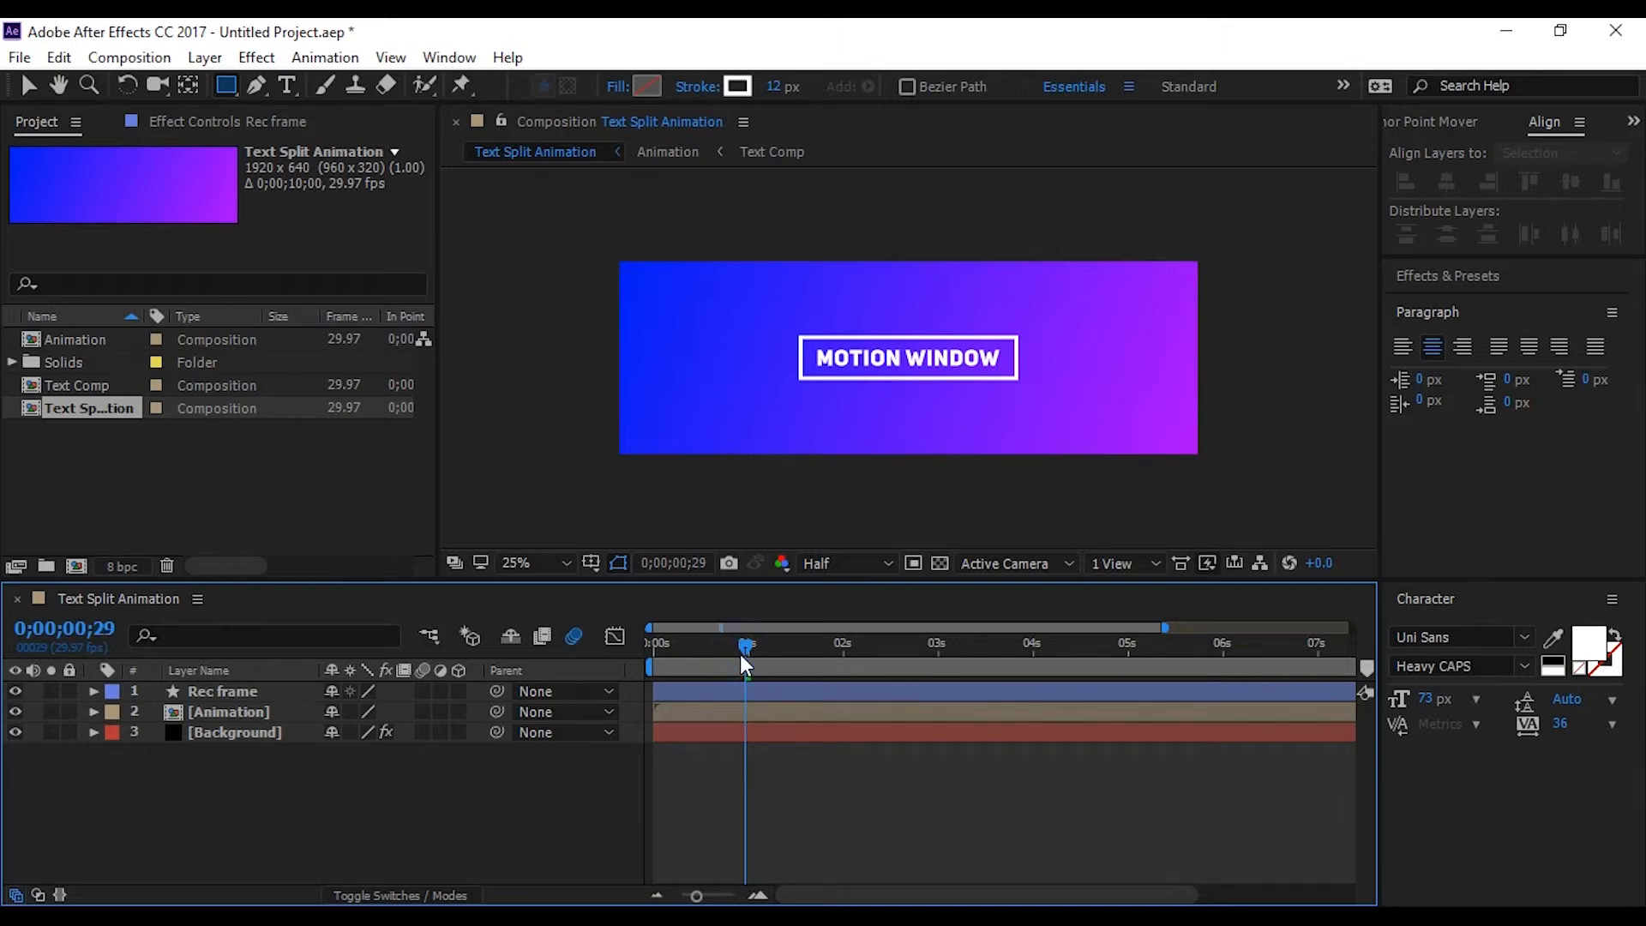
pyautogui.moveTo(739, 655)
pyautogui.mouseDown()
pyautogui.moveTo(698, 646)
pyautogui.moveTo(743, 645)
pyautogui.mouseUp()
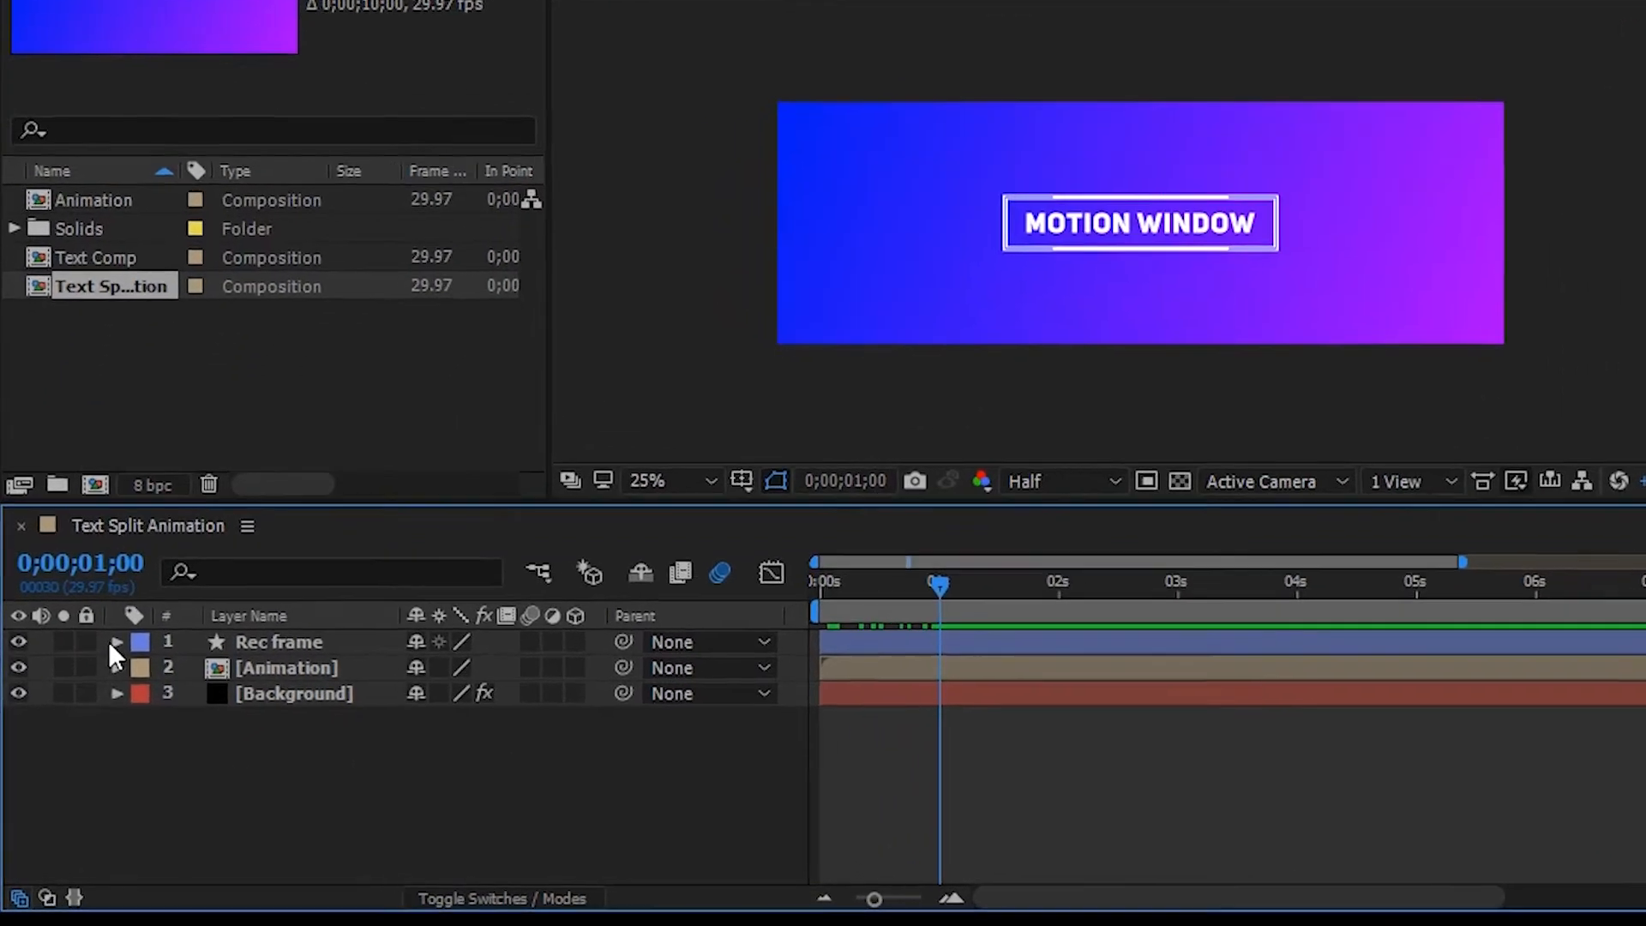
pyautogui.click(93, 691)
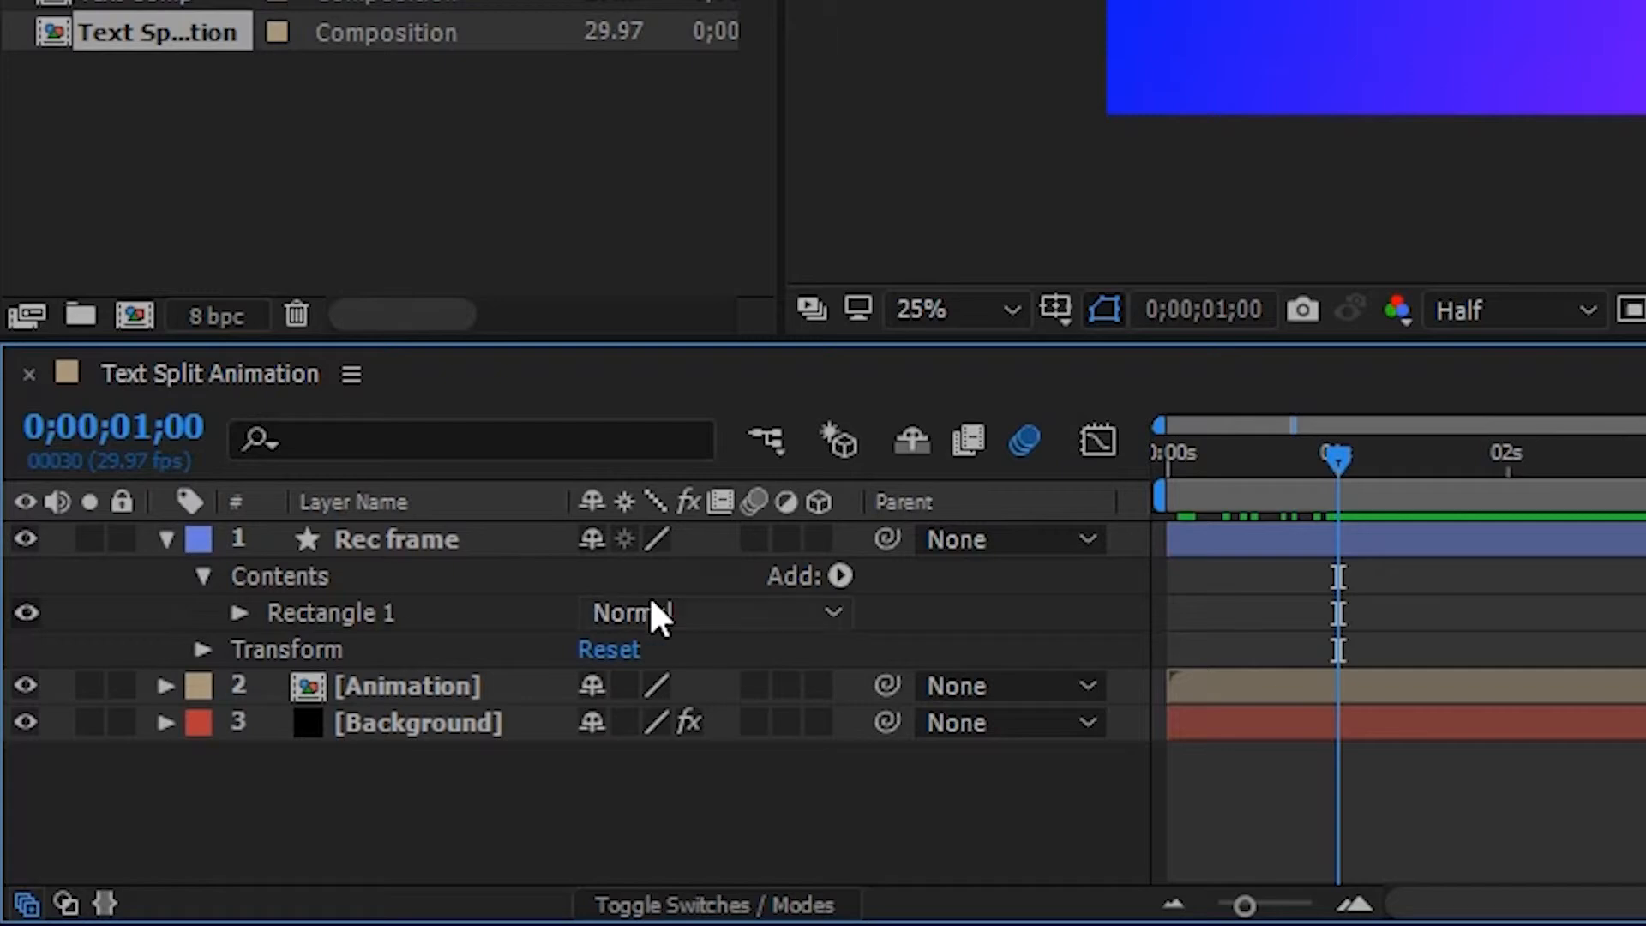
pyautogui.click(840, 575)
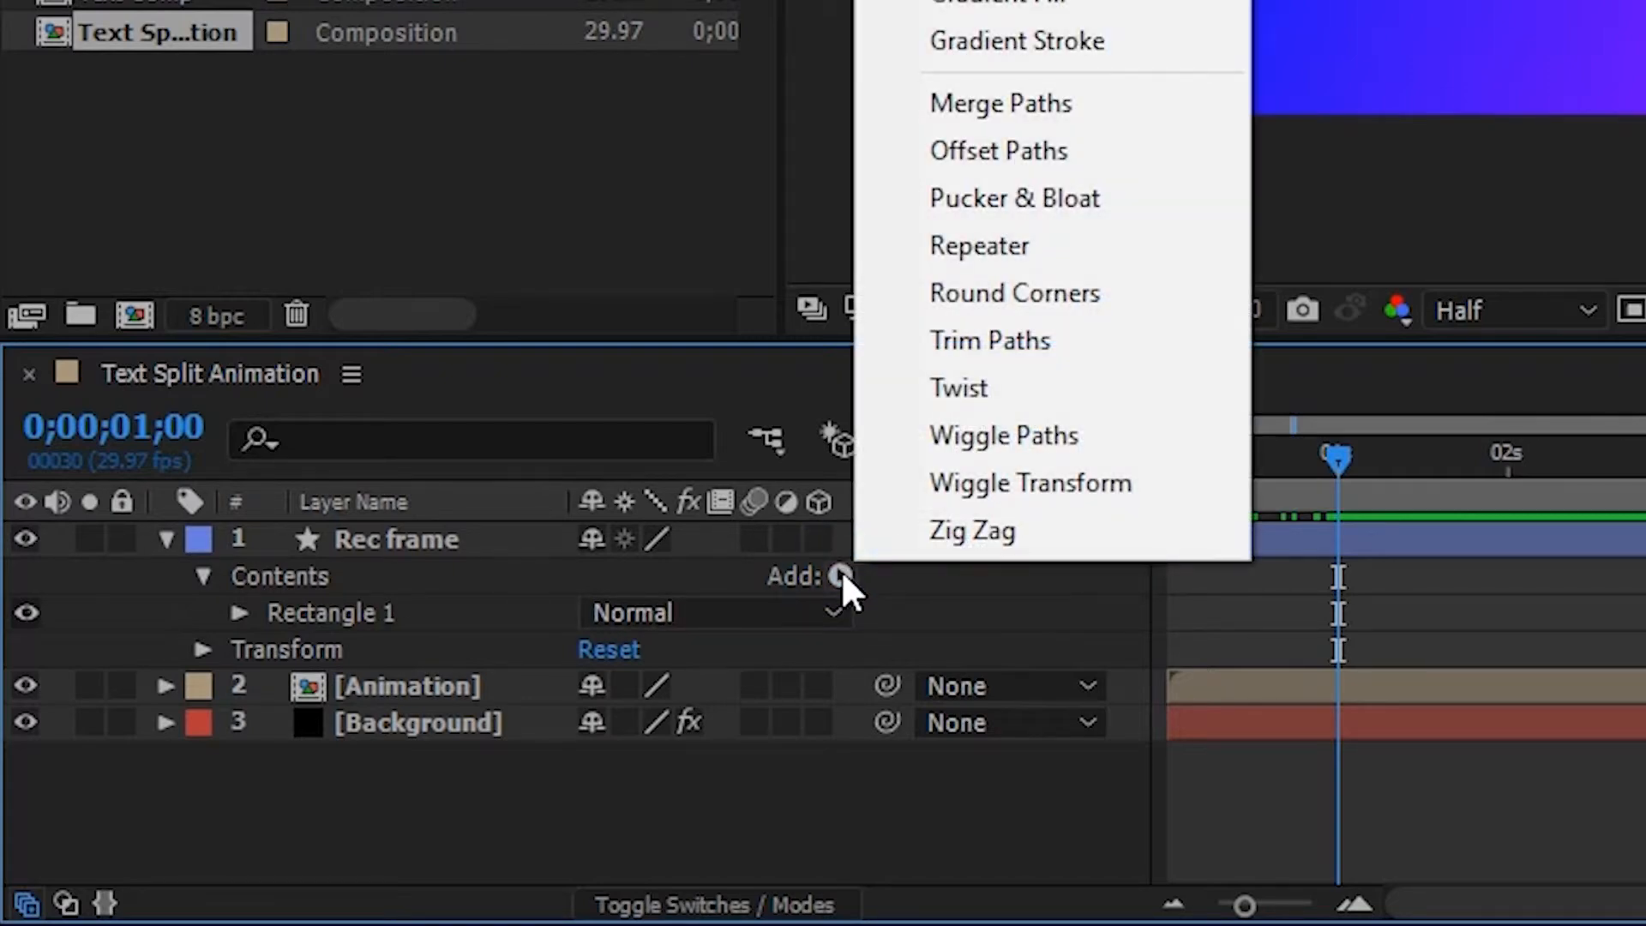
pyautogui.click(1097, 347)
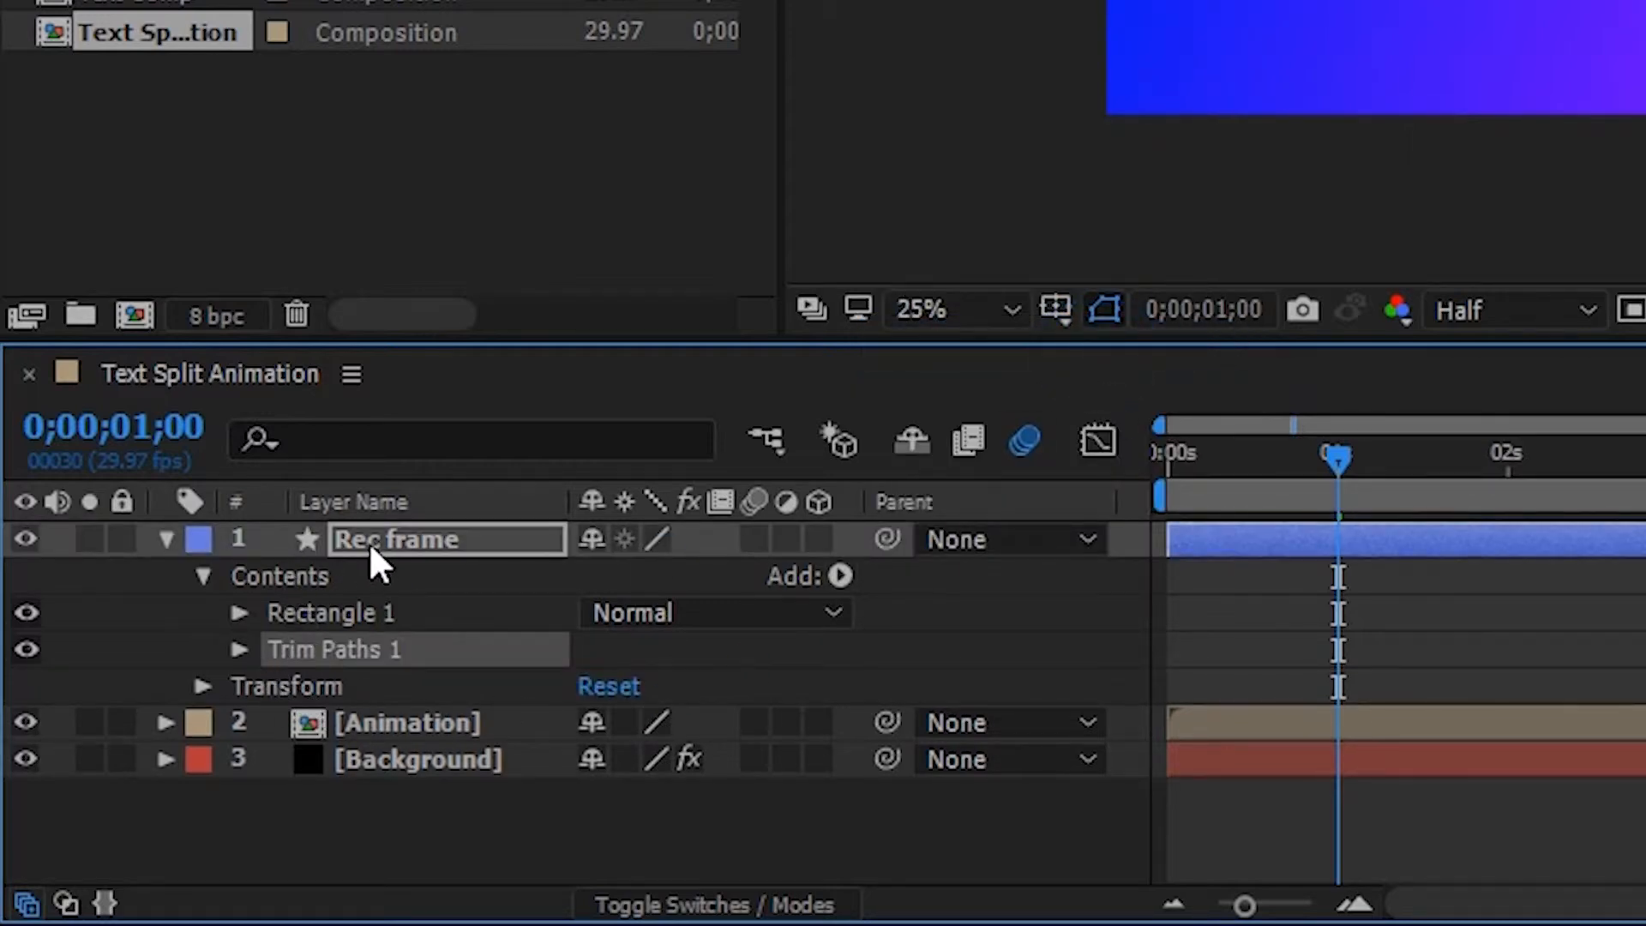
# Expand Trim Paths 1 and keyframe its End property at 100% at 0;00;01;00
pyautogui.click(319, 610)
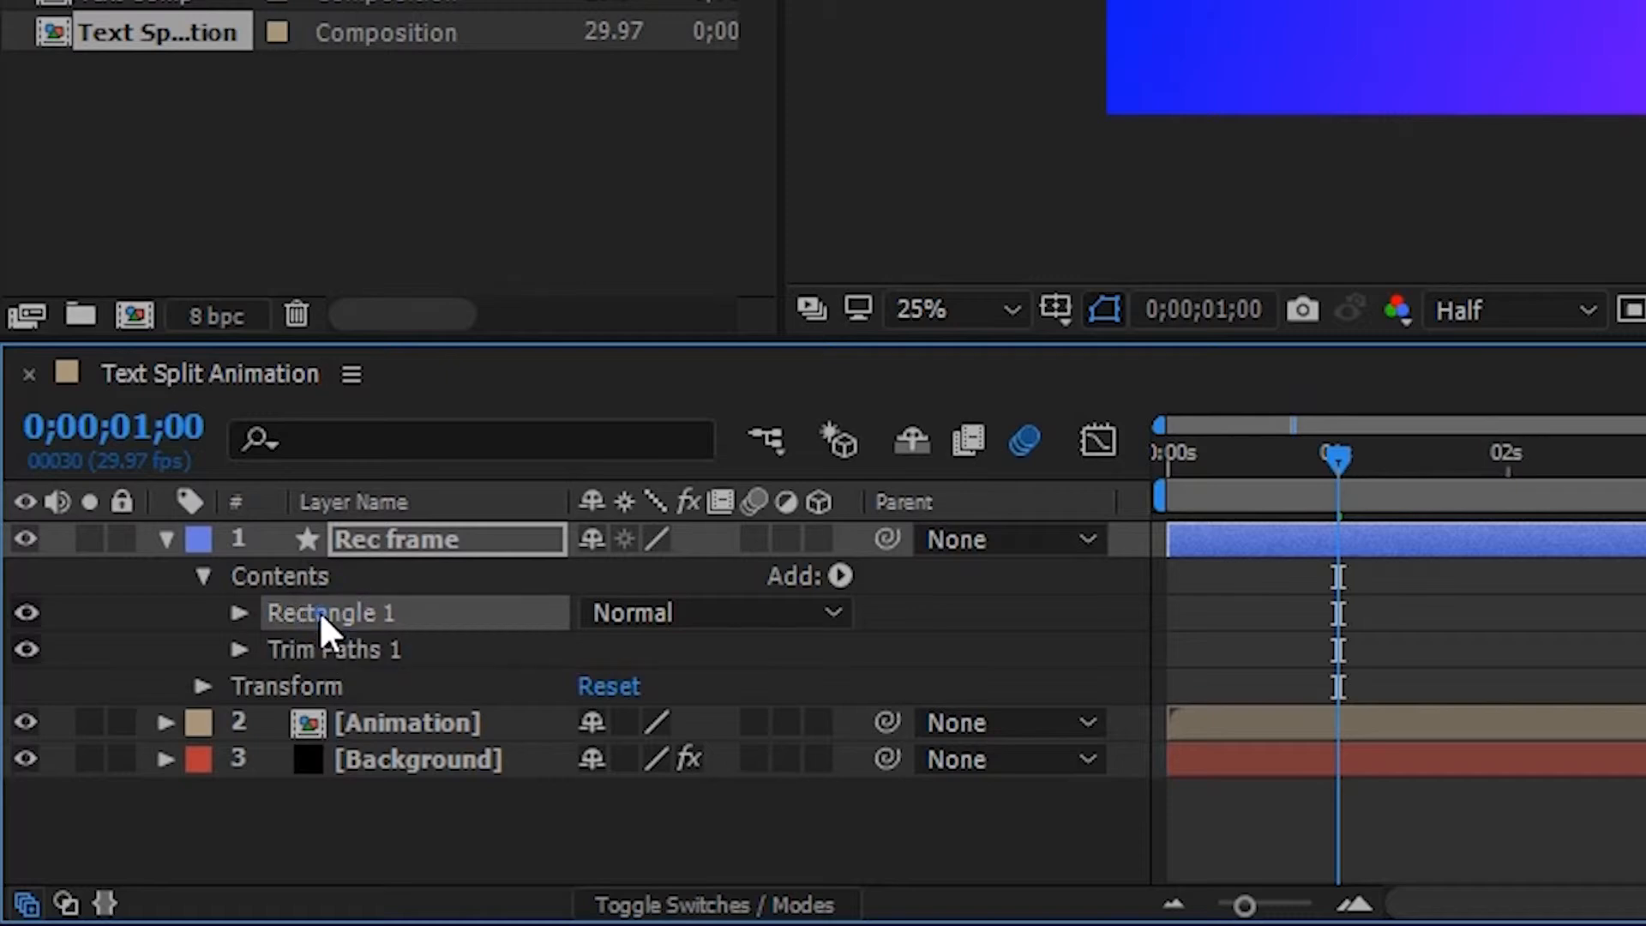
pyautogui.click(344, 648)
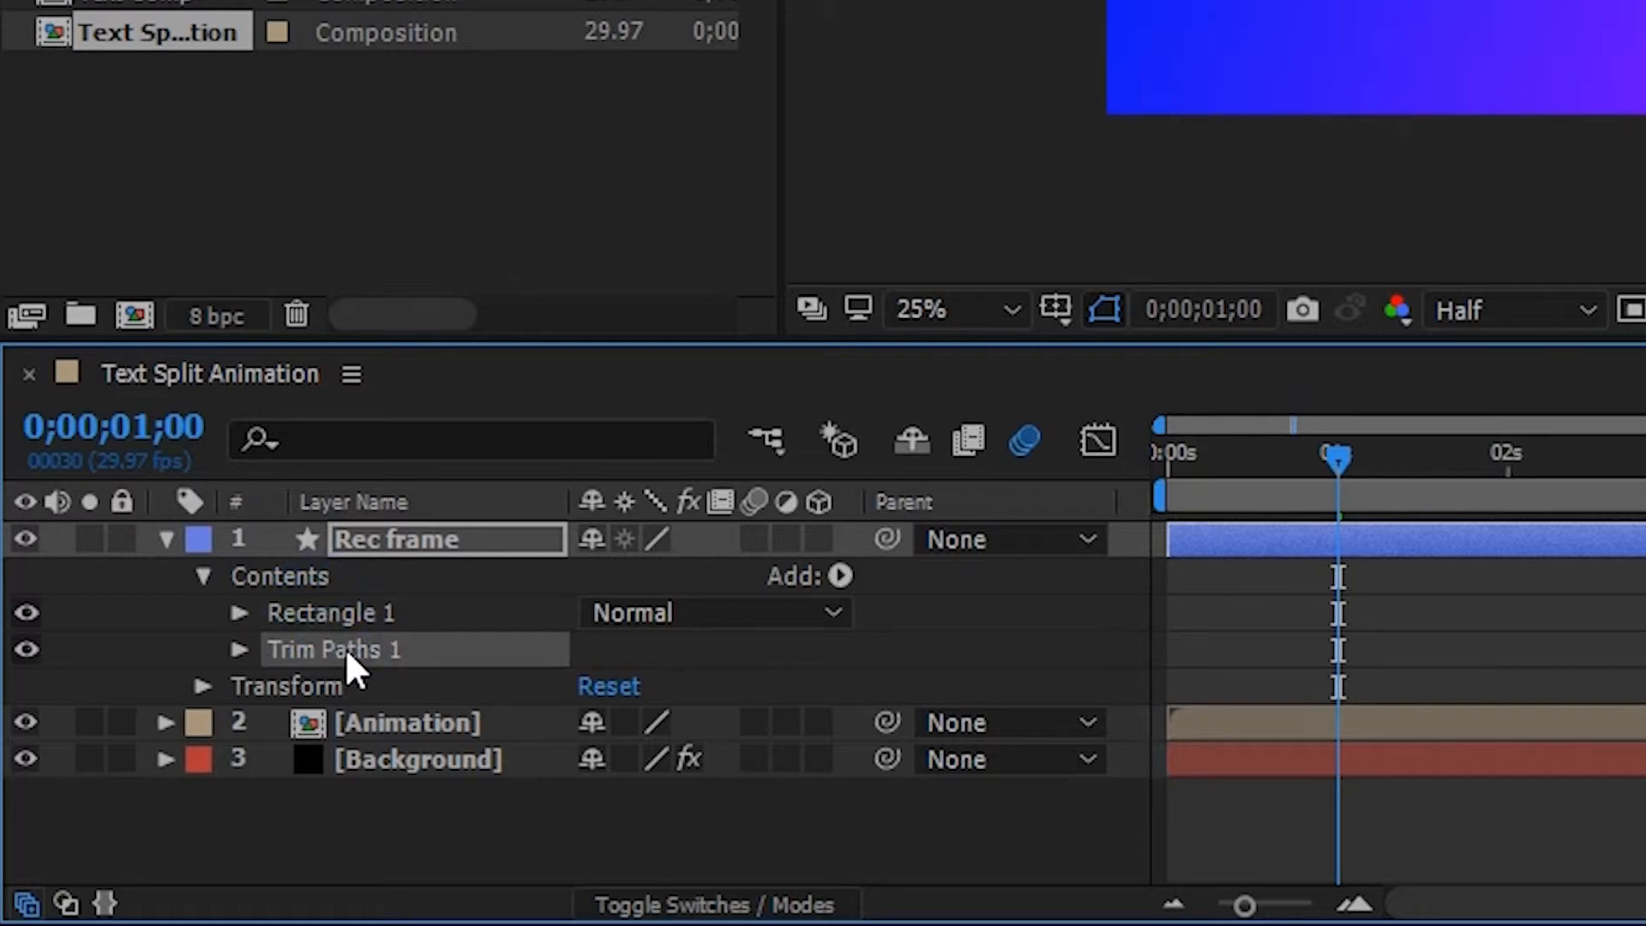
pyautogui.click(240, 649)
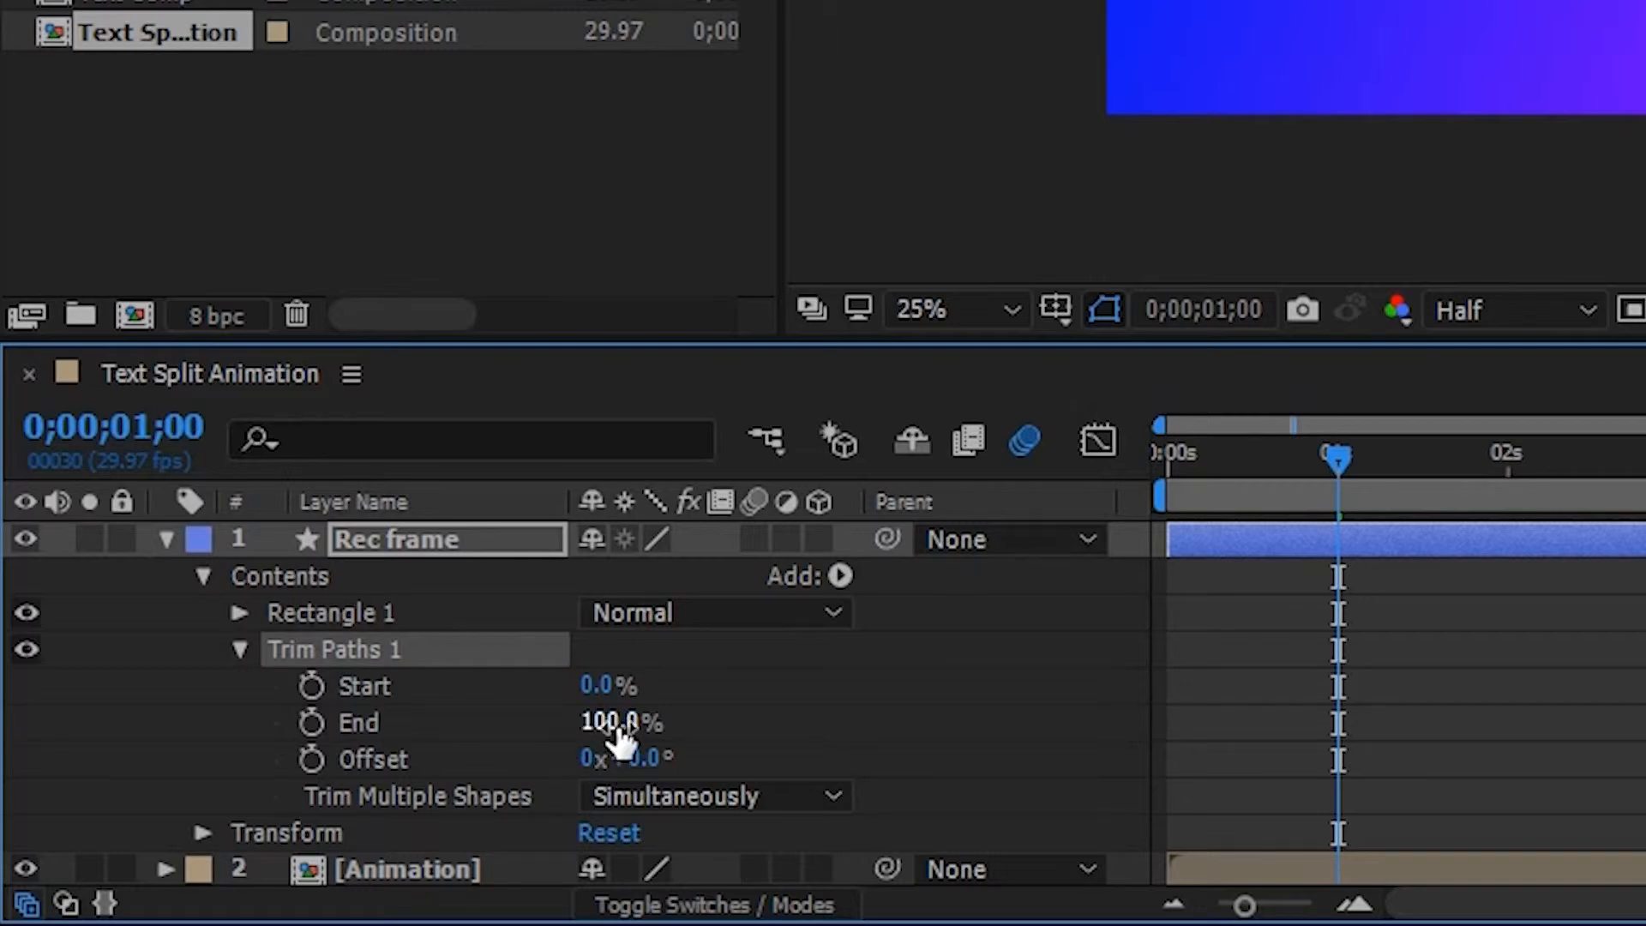
pyautogui.click(705, 703)
pyautogui.moveTo(1337, 459); pyautogui.dragTo(1306, 458)
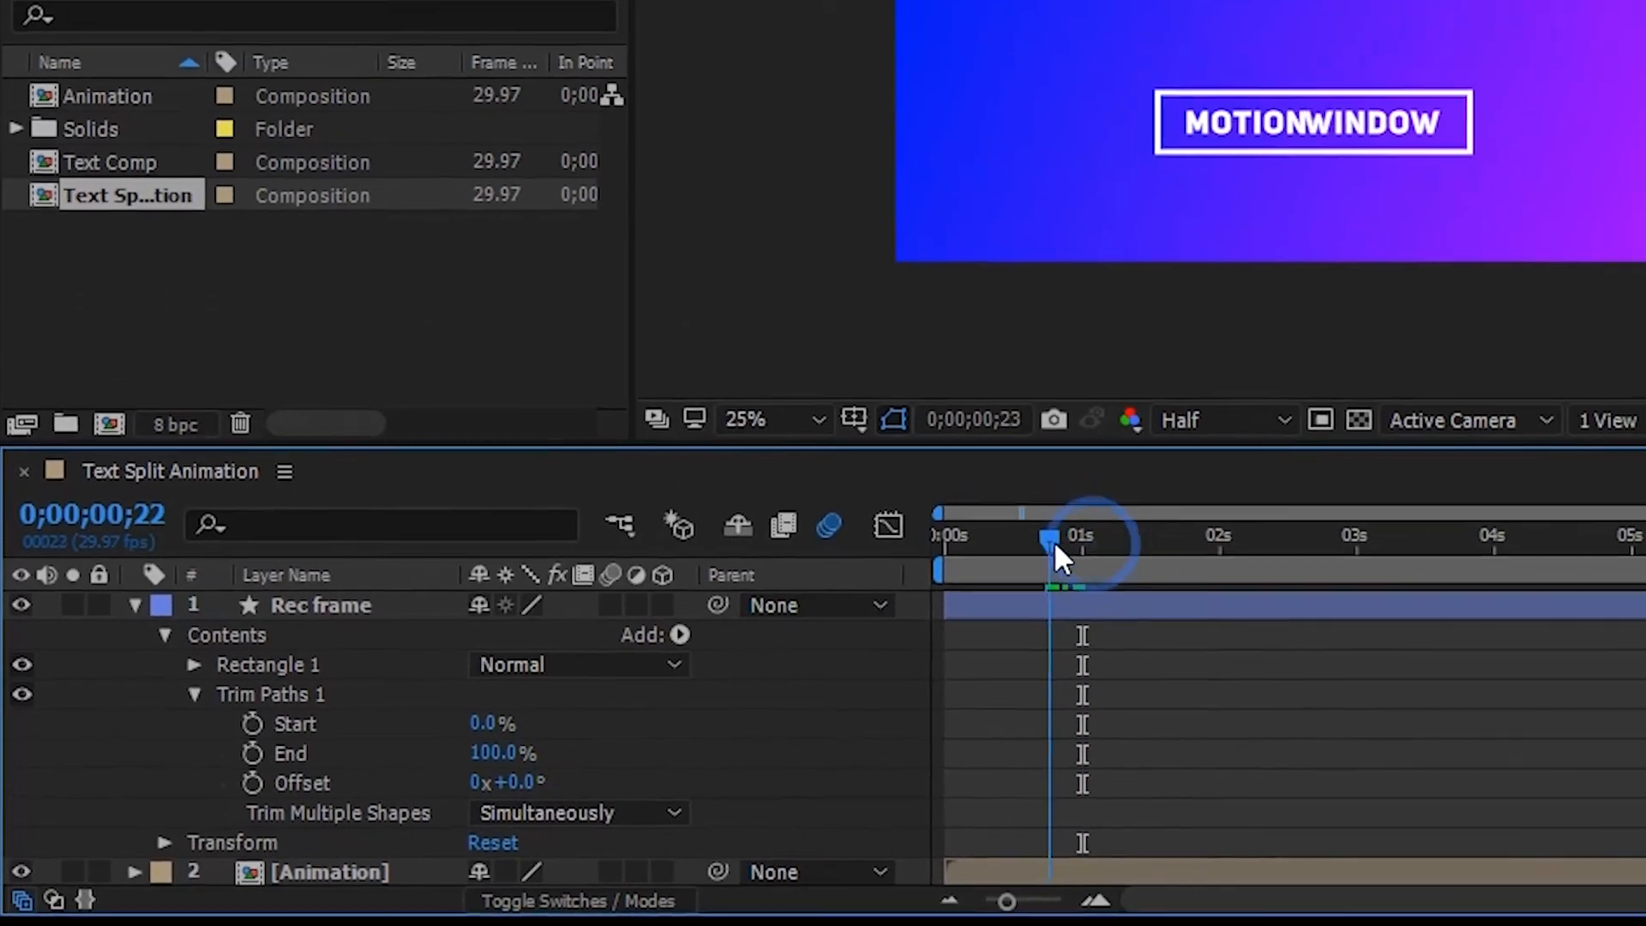
pyautogui.moveTo(1055, 543); pyautogui.dragTo(1086, 545)
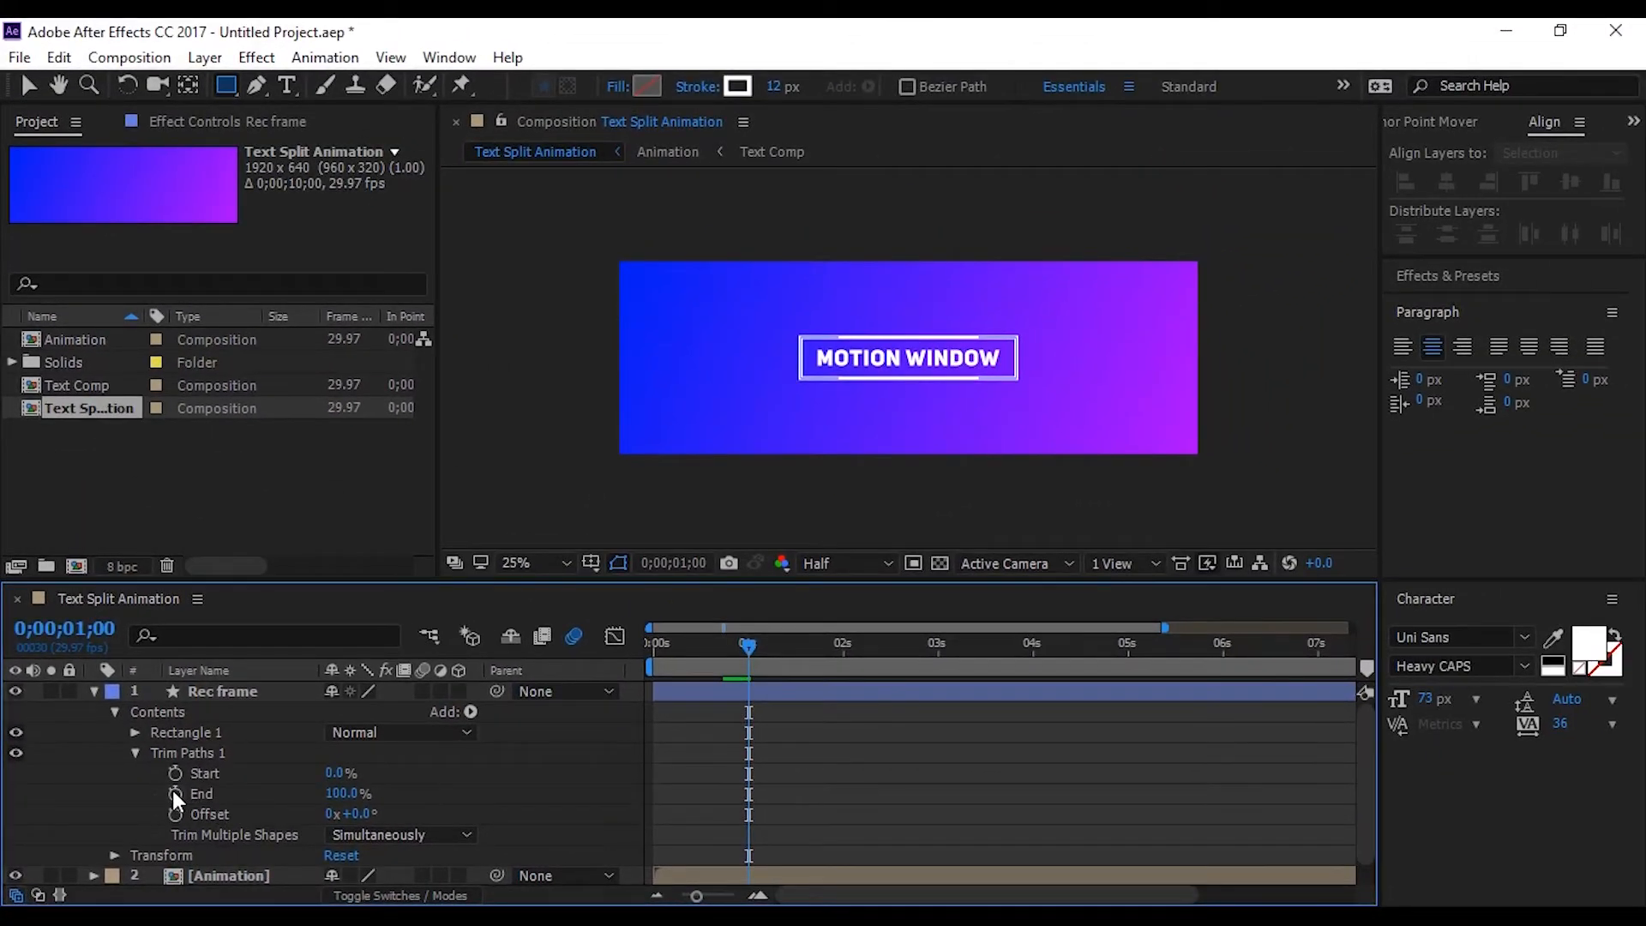
pyautogui.click(175, 793)
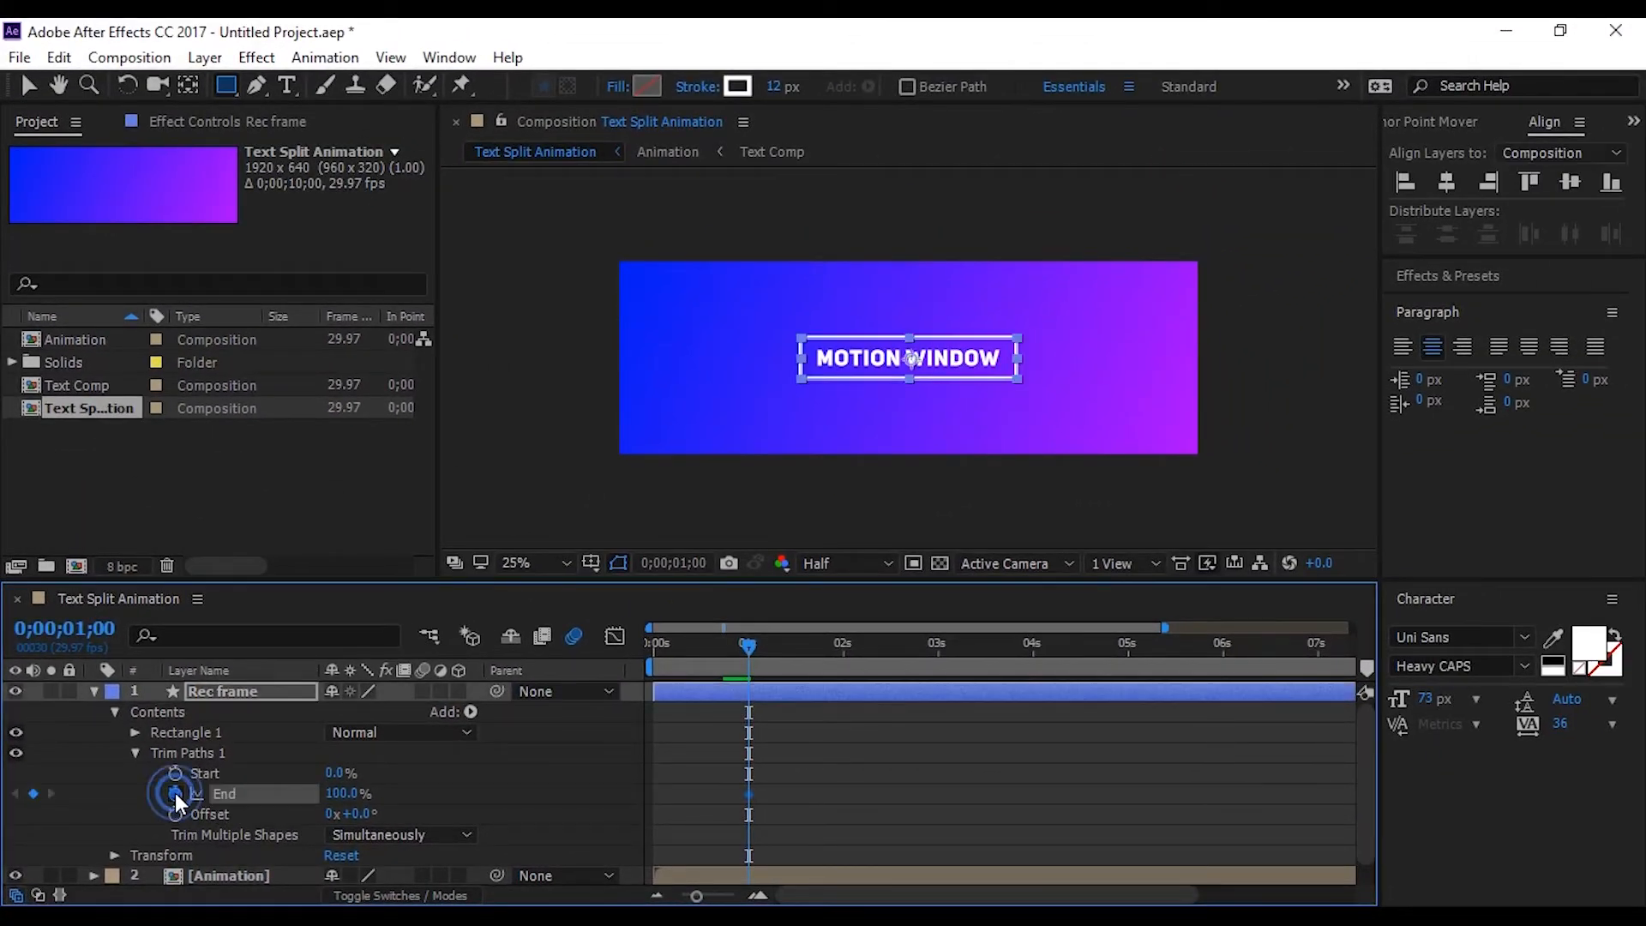
# Set the Trim Paths End value to 0% at 0;00;00;00 and collapse the Rec frame layer
pyautogui.moveTo(718, 655); pyautogui.dragTo(633, 664)
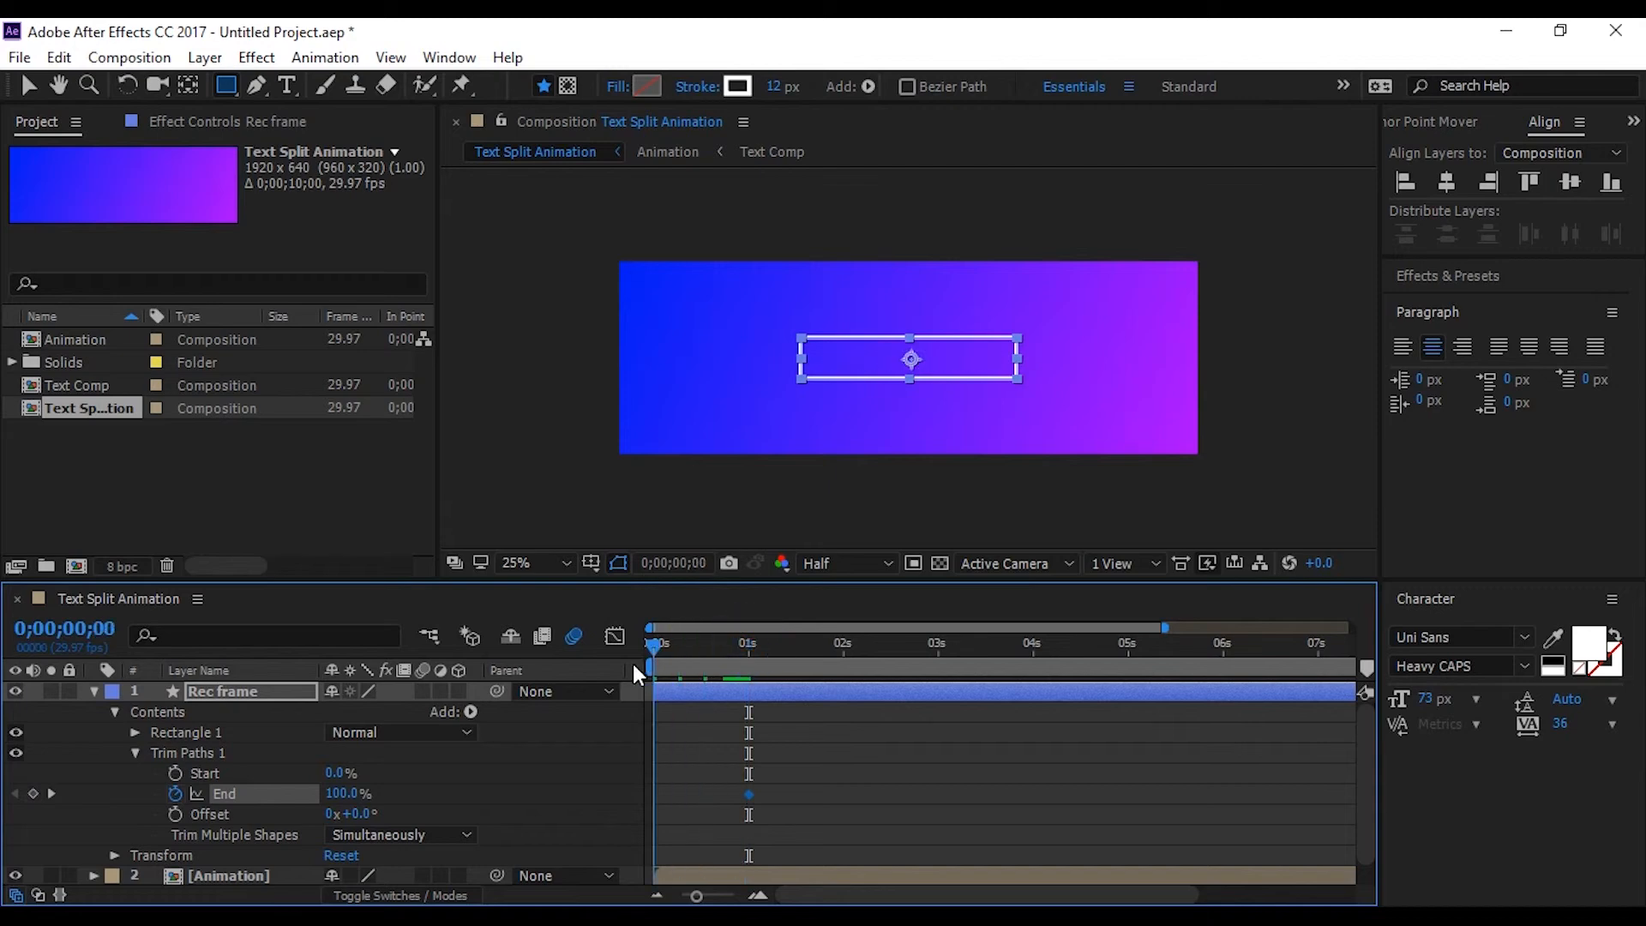
pyautogui.click(340, 795)
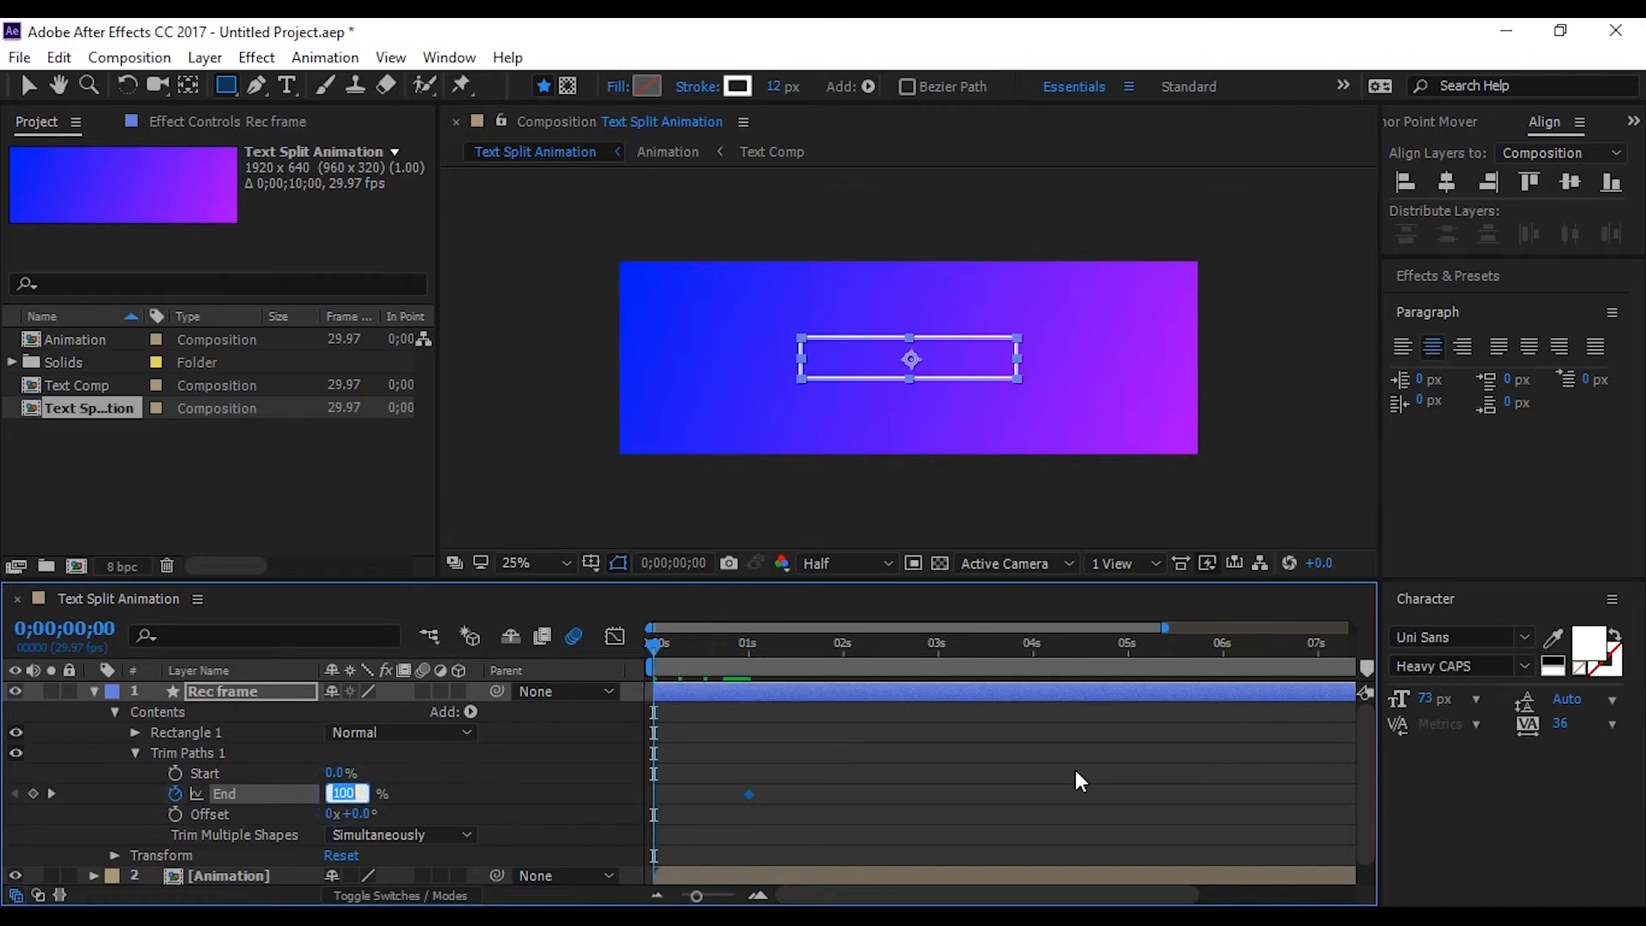
pyautogui.write('0')
pyautogui.press('Return')
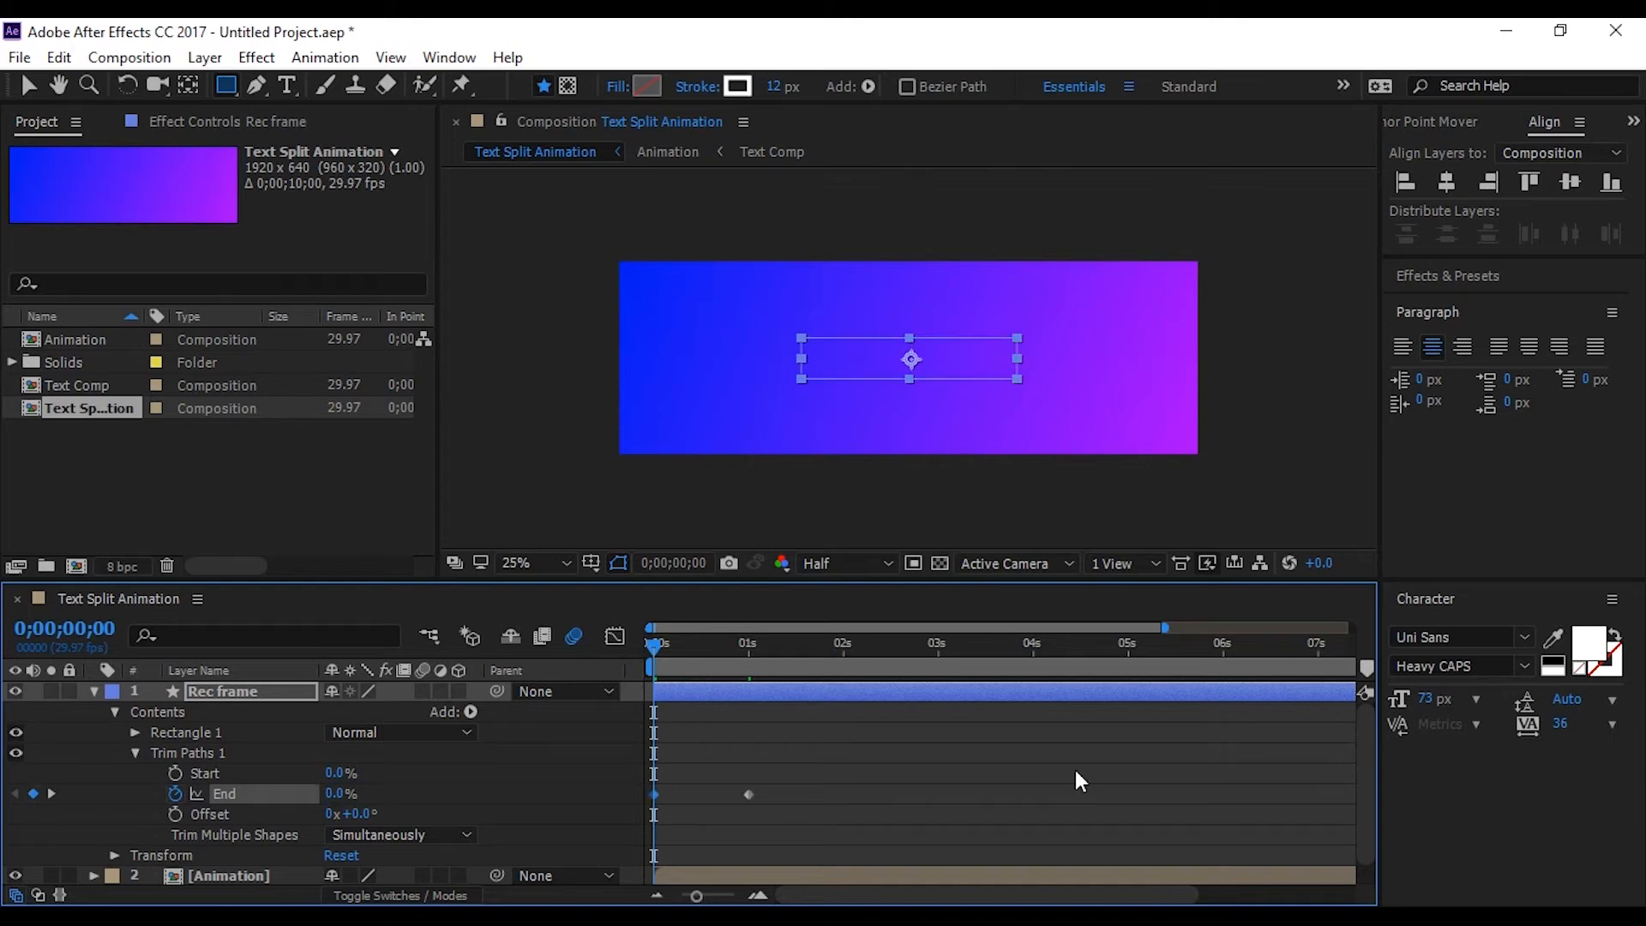
pyautogui.click(94, 693)
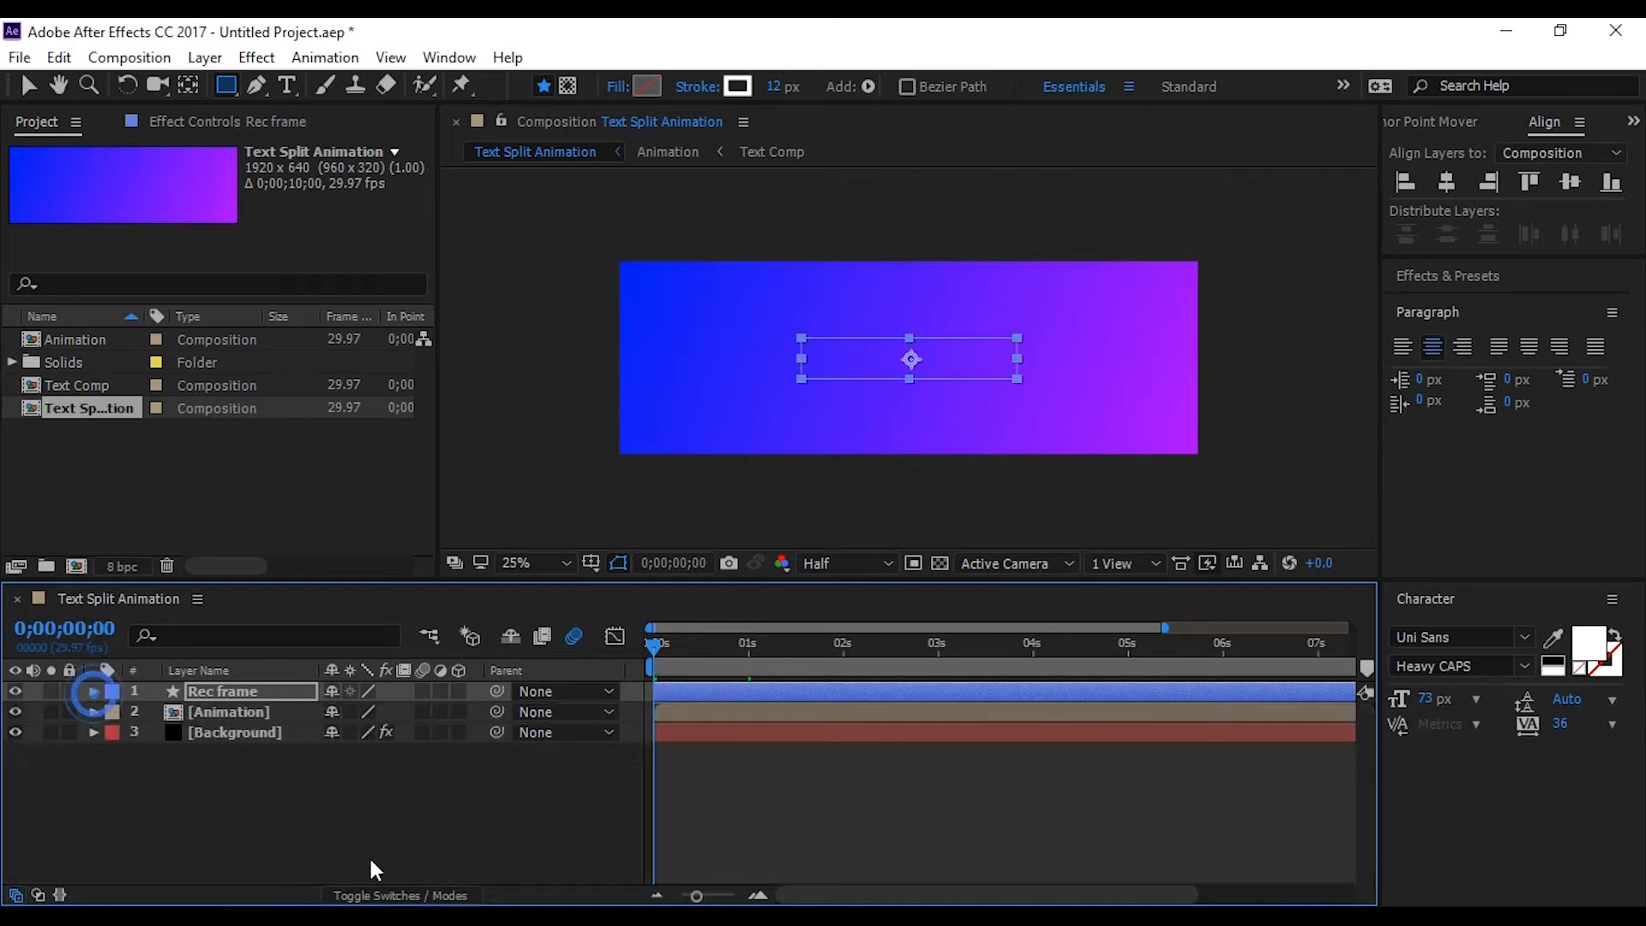
# Deselect the layer and play back the frame's drawing-on animation from the start
pyautogui.click(374, 850)
pyautogui.press('space')
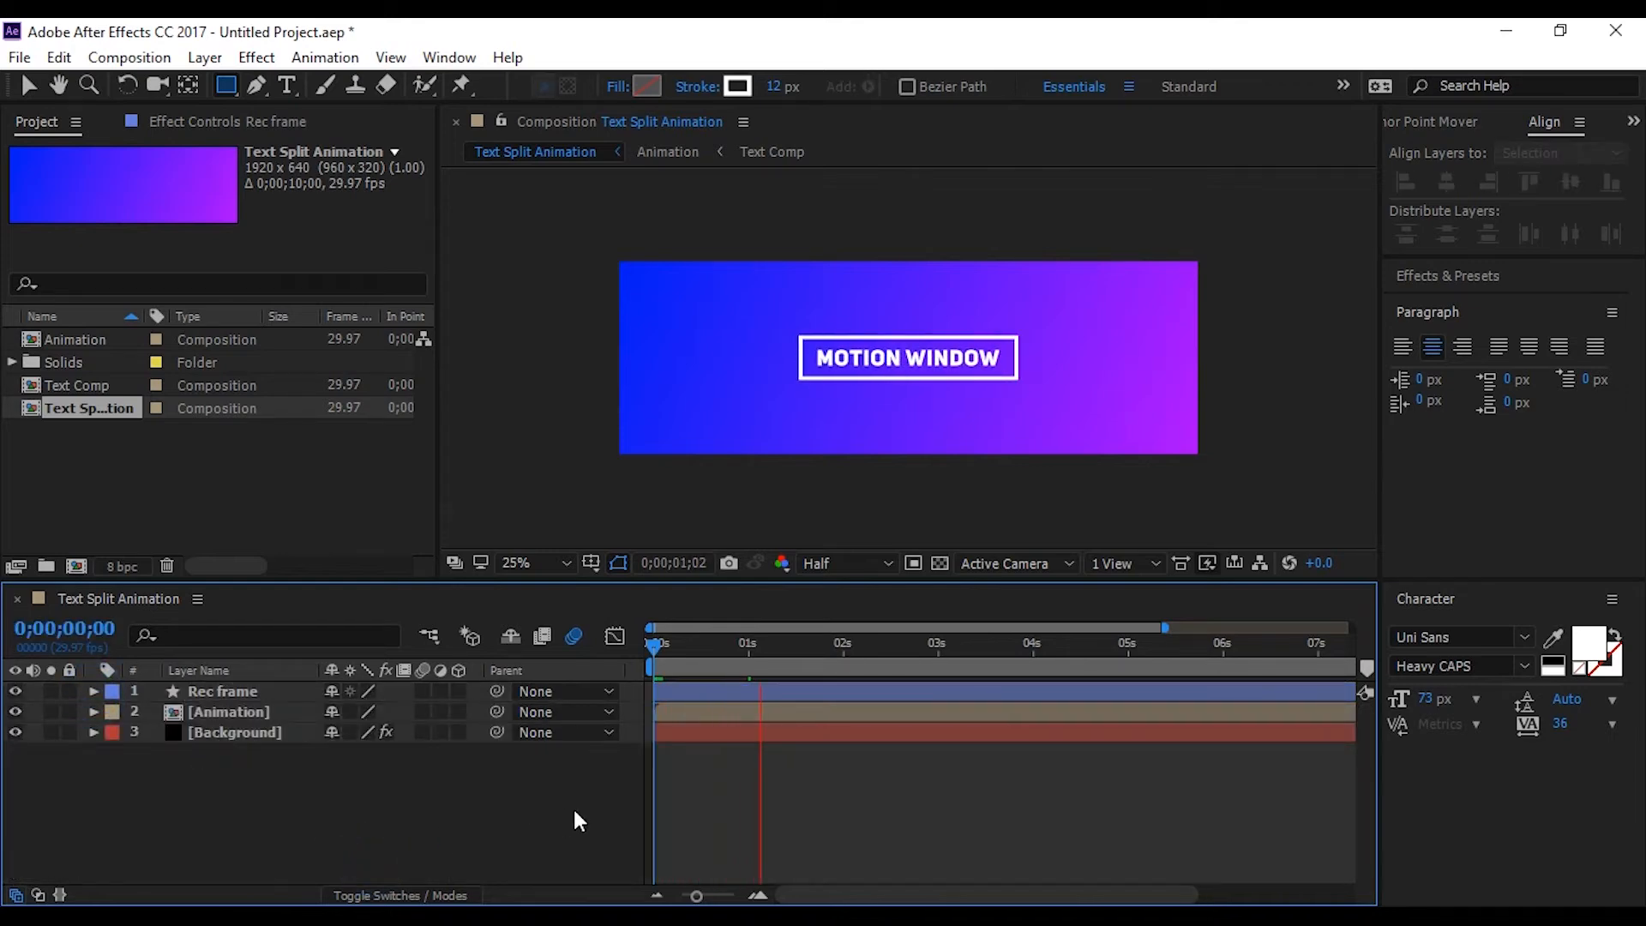
pyautogui.press('space')
# Reveal the Rec frame layer's keyframes and apply Easy Ease to both End keyframes
pyautogui.click(237, 698)
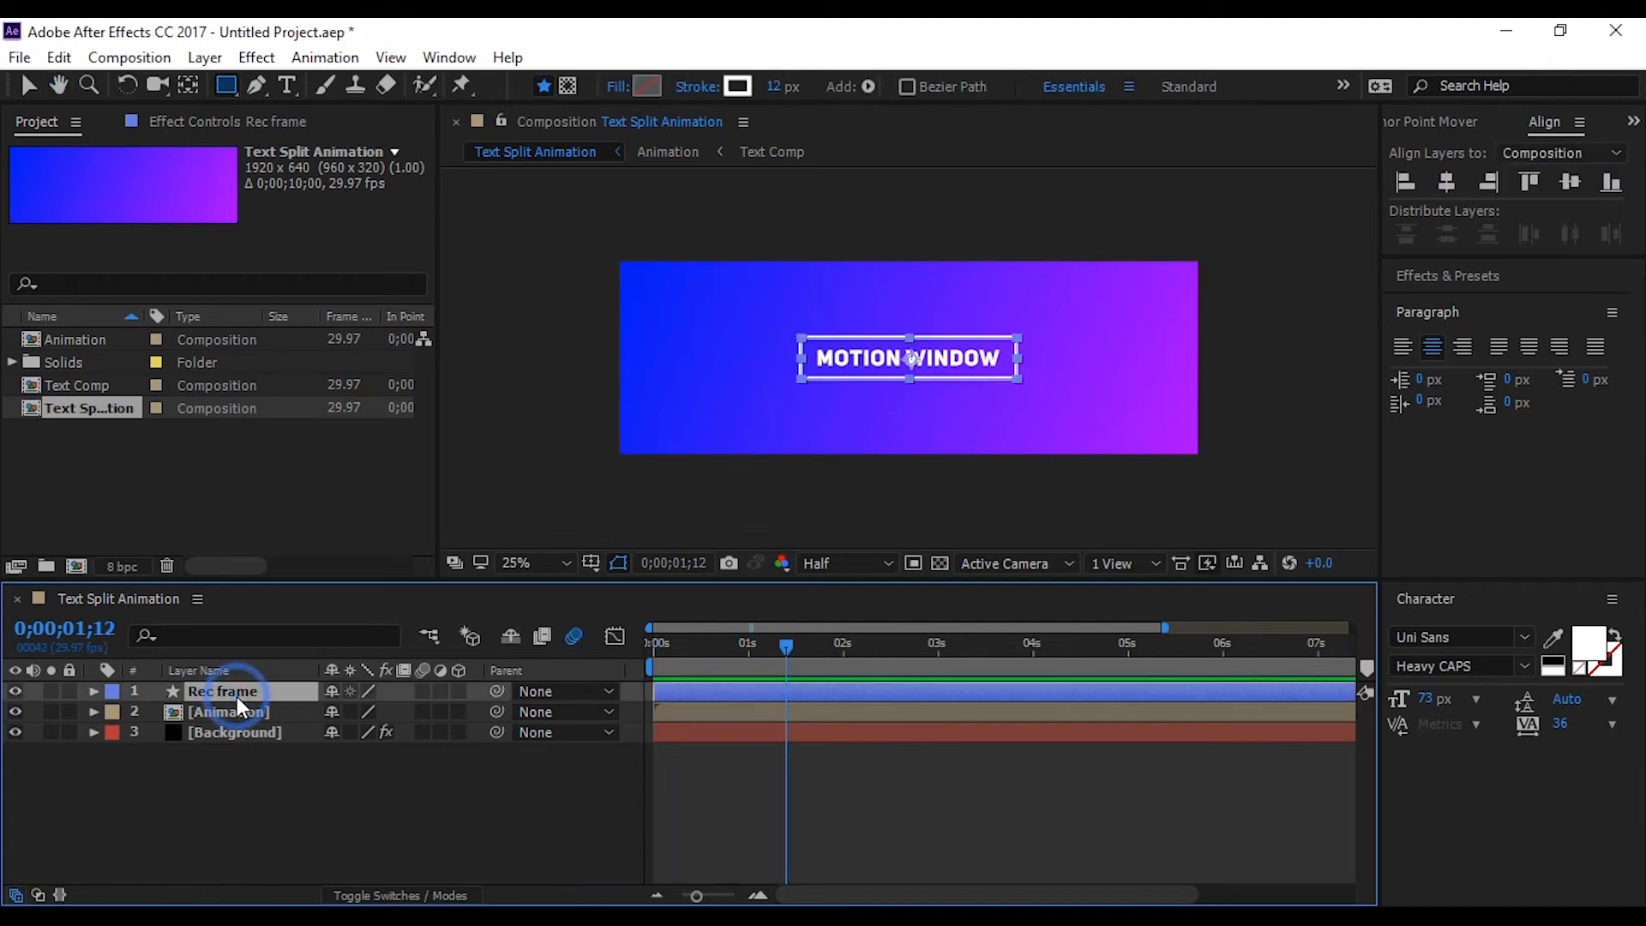
pyautogui.press('u')
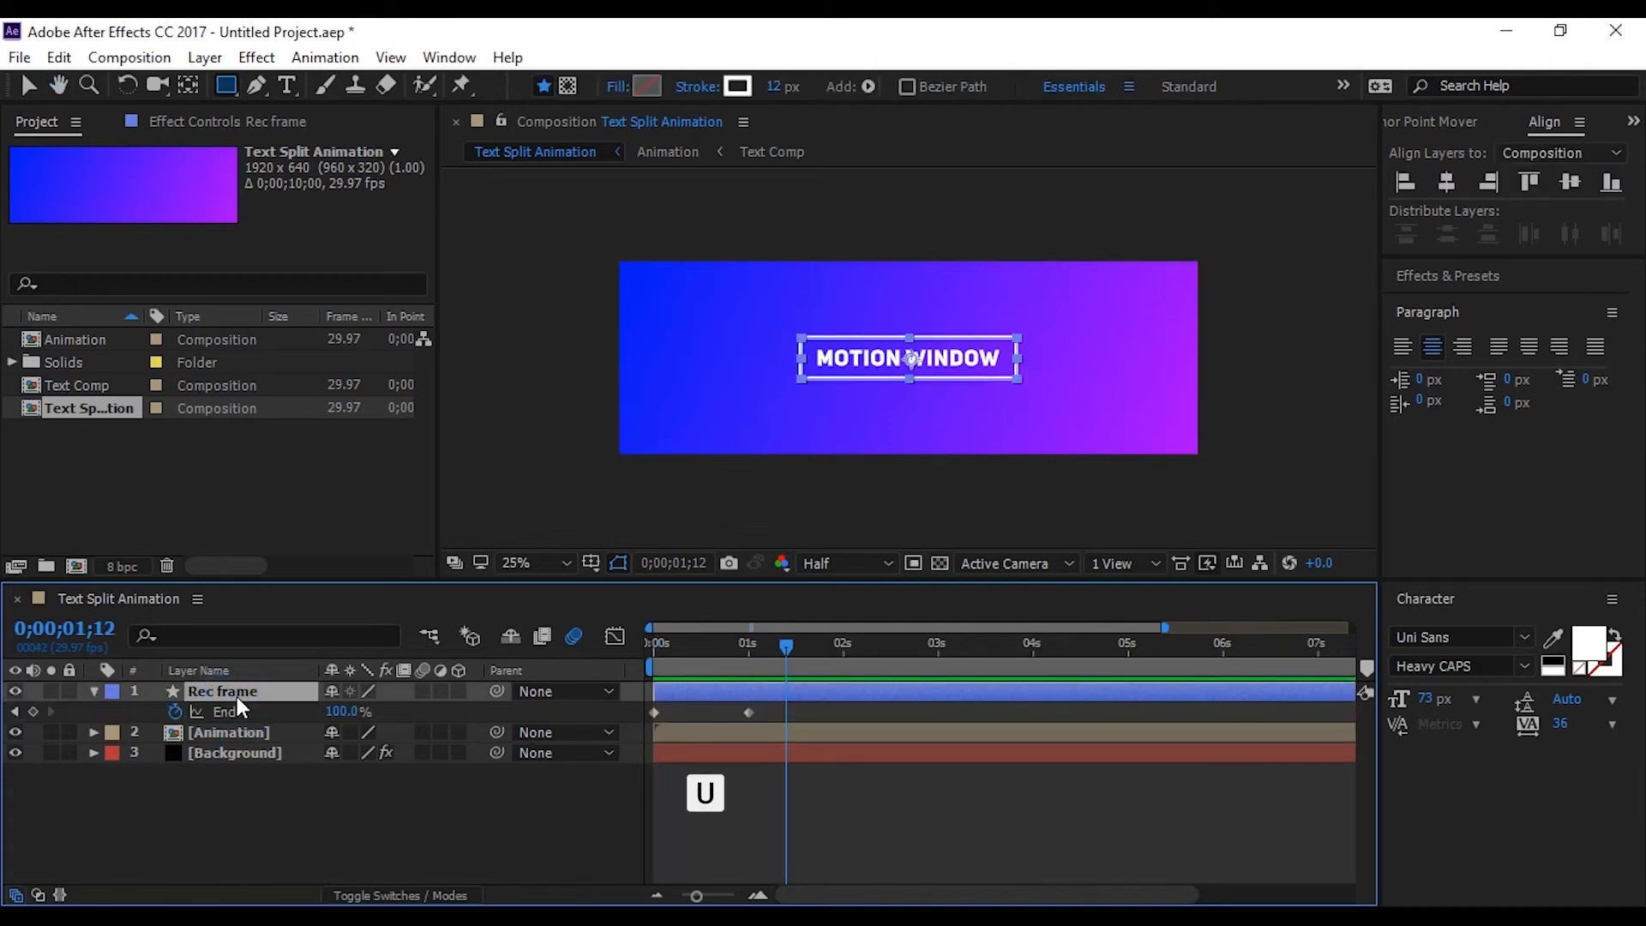
pyautogui.moveTo(780, 707); pyautogui.dragTo(636, 718)
pyautogui.press('F9')
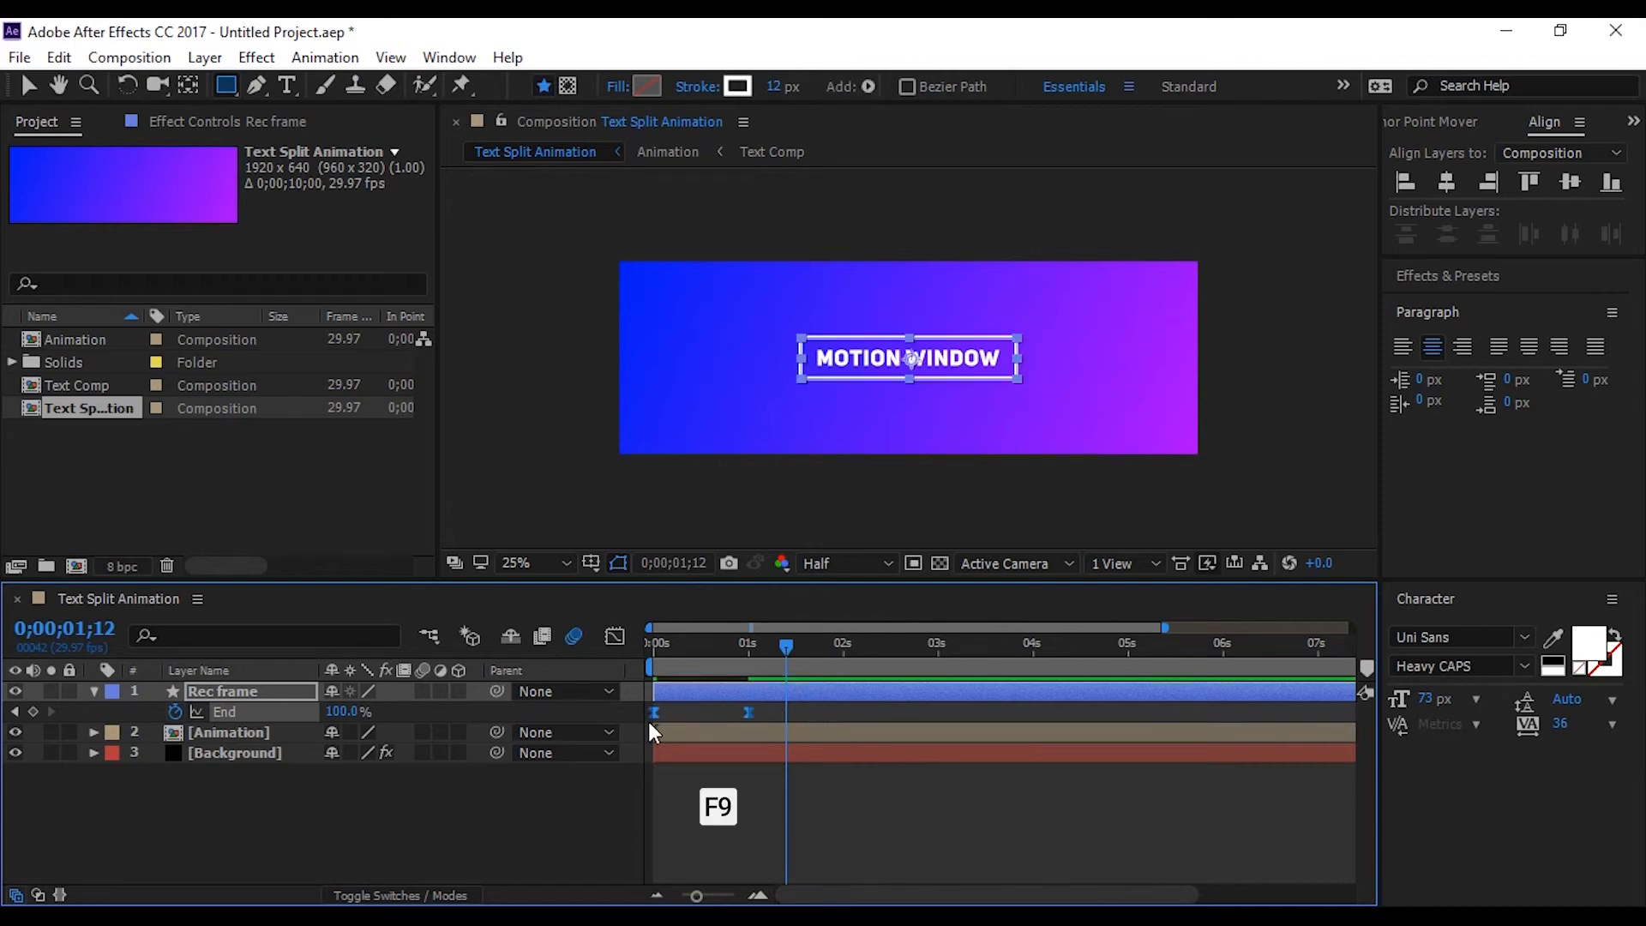
# In the speed graph, extend the incoming ease of the End keyframe at one second back to about half a second
pyautogui.click(624, 639)
pyautogui.moveTo(769, 820); pyautogui.dragTo(698, 845)
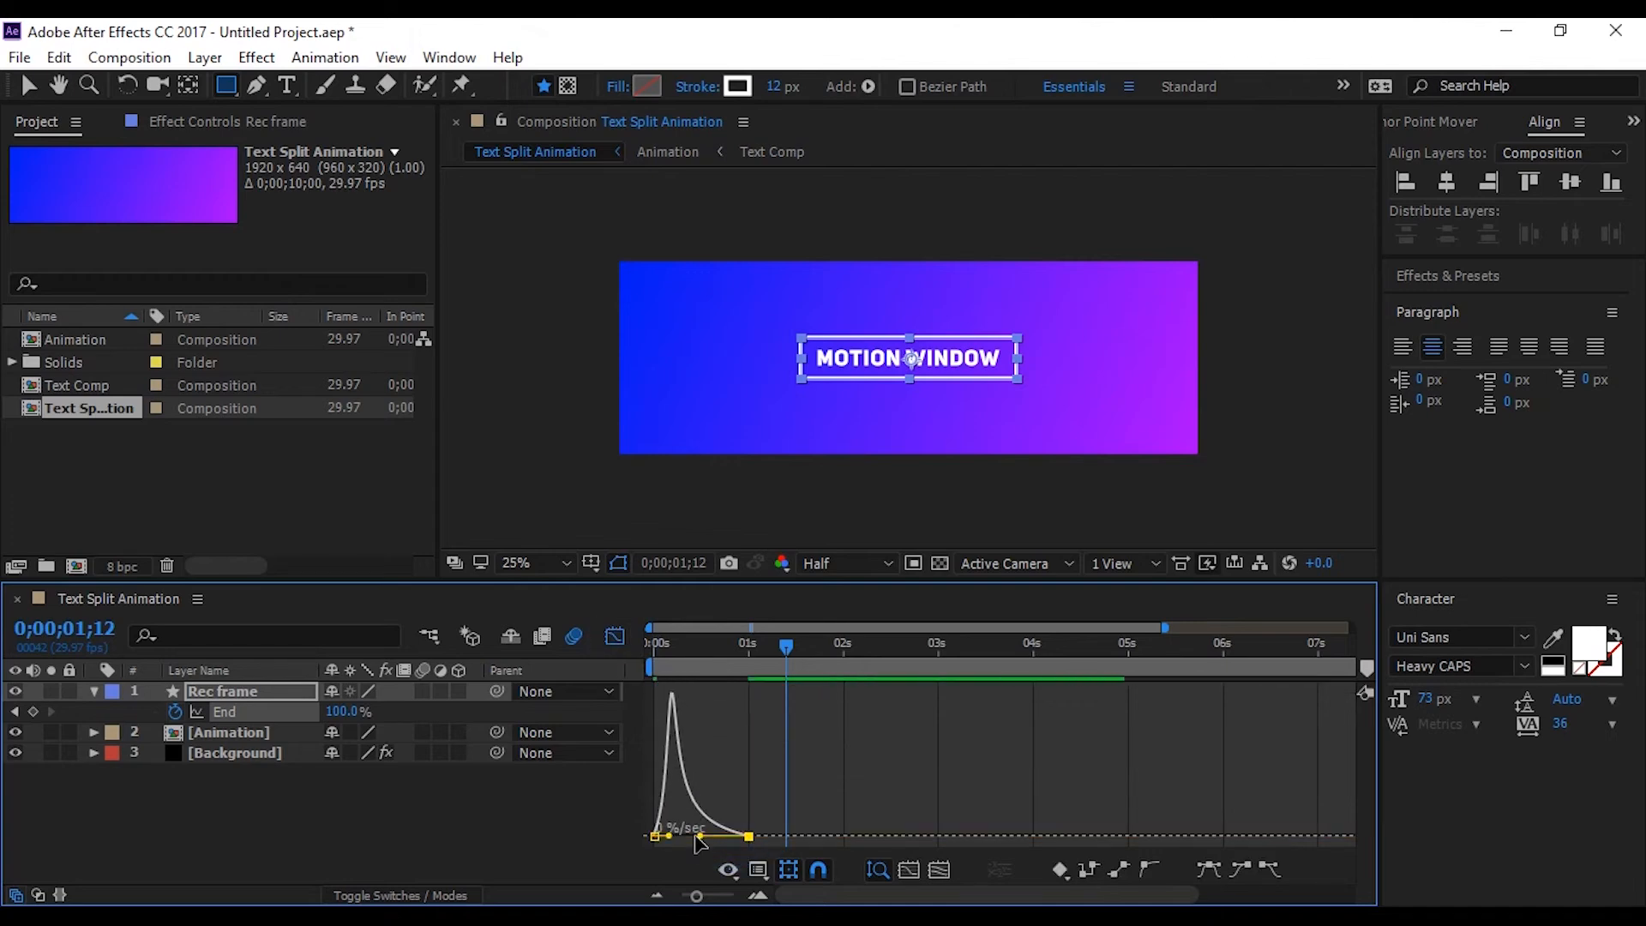
pyautogui.click(624, 636)
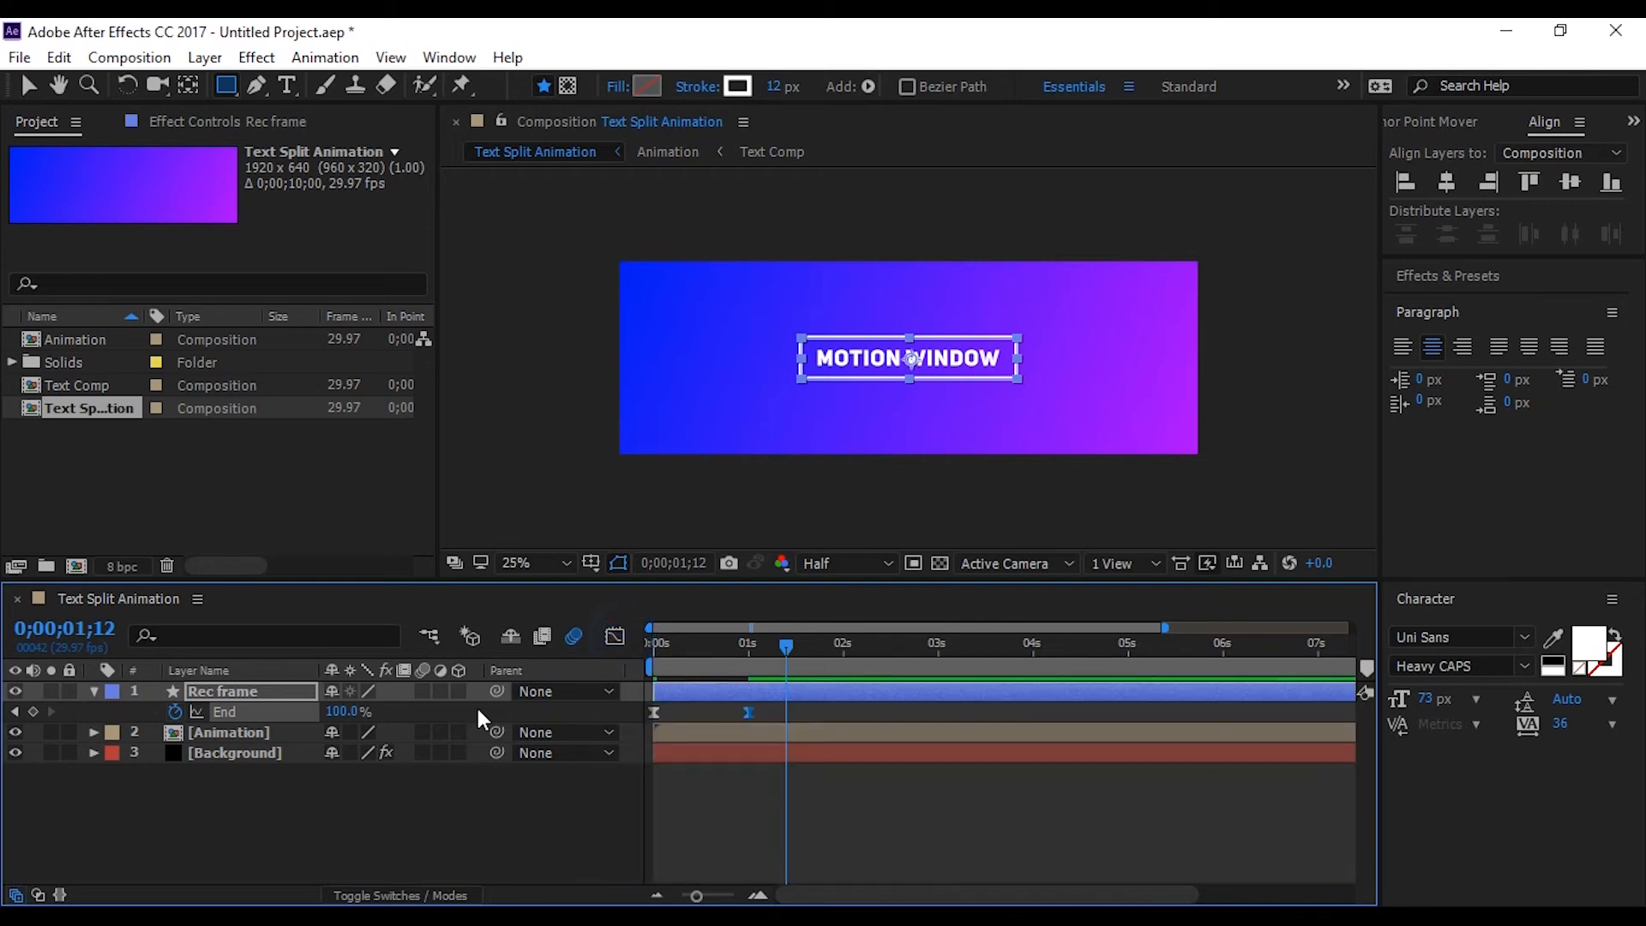
# Enable motion blur for the Rec frame layer, collapse it and preview the animation from the start
pyautogui.click(423, 691)
pyautogui.click(95, 692)
pyautogui.click(213, 798)
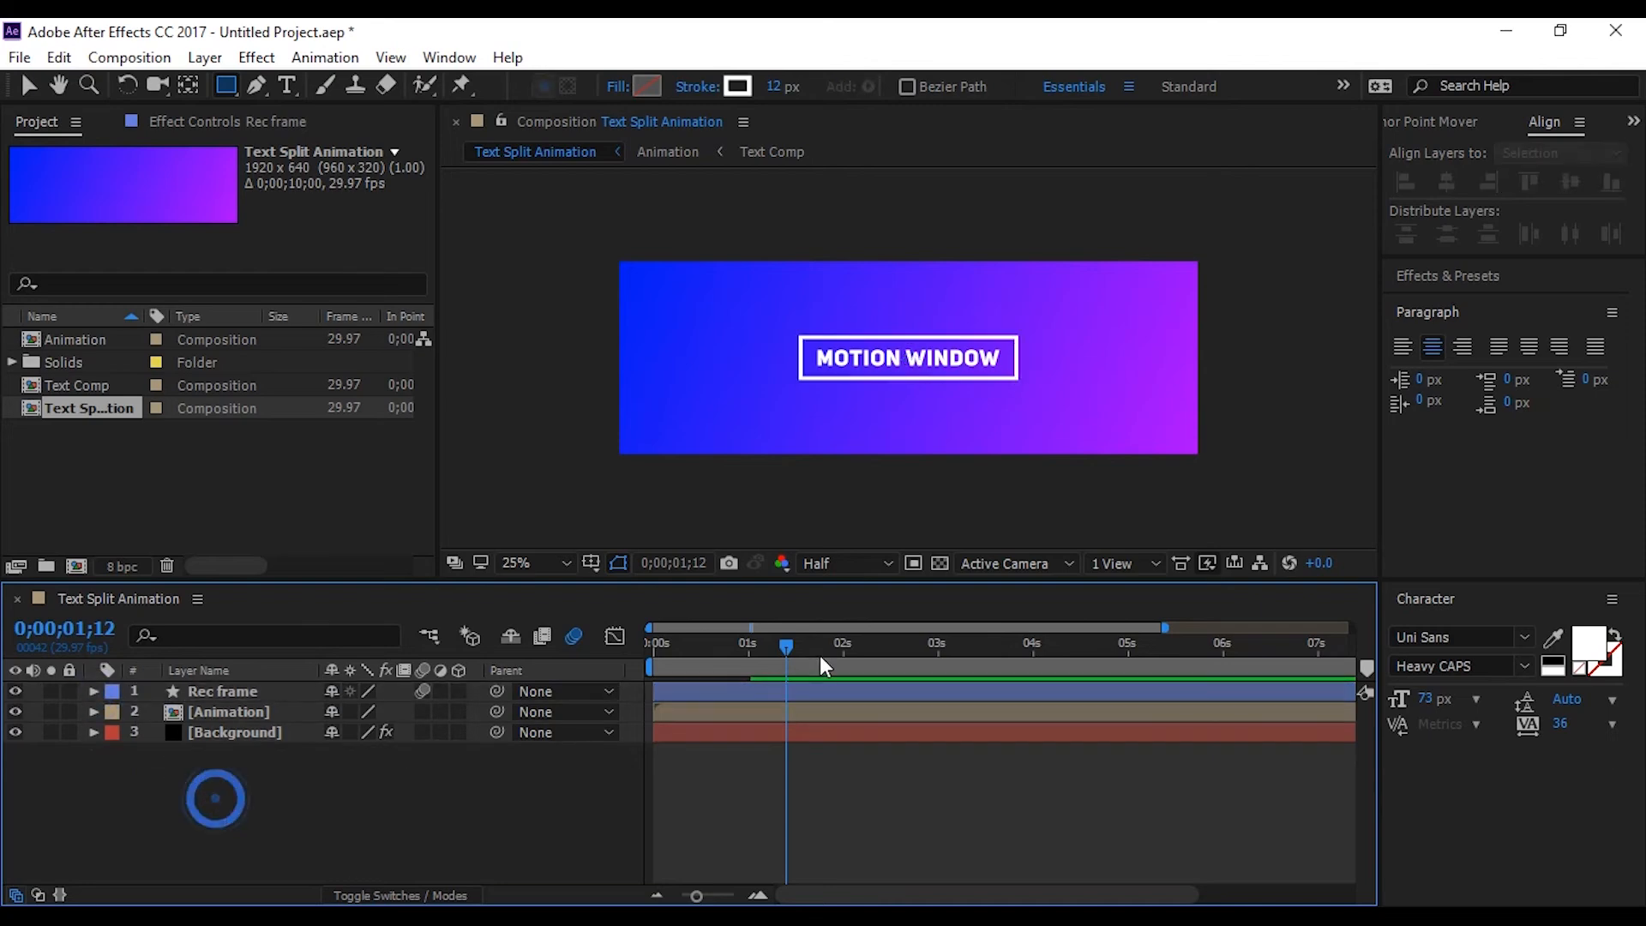
pyautogui.moveTo(781, 641); pyautogui.dragTo(647, 654)
pyautogui.click(500, 801)
pyautogui.press('space')
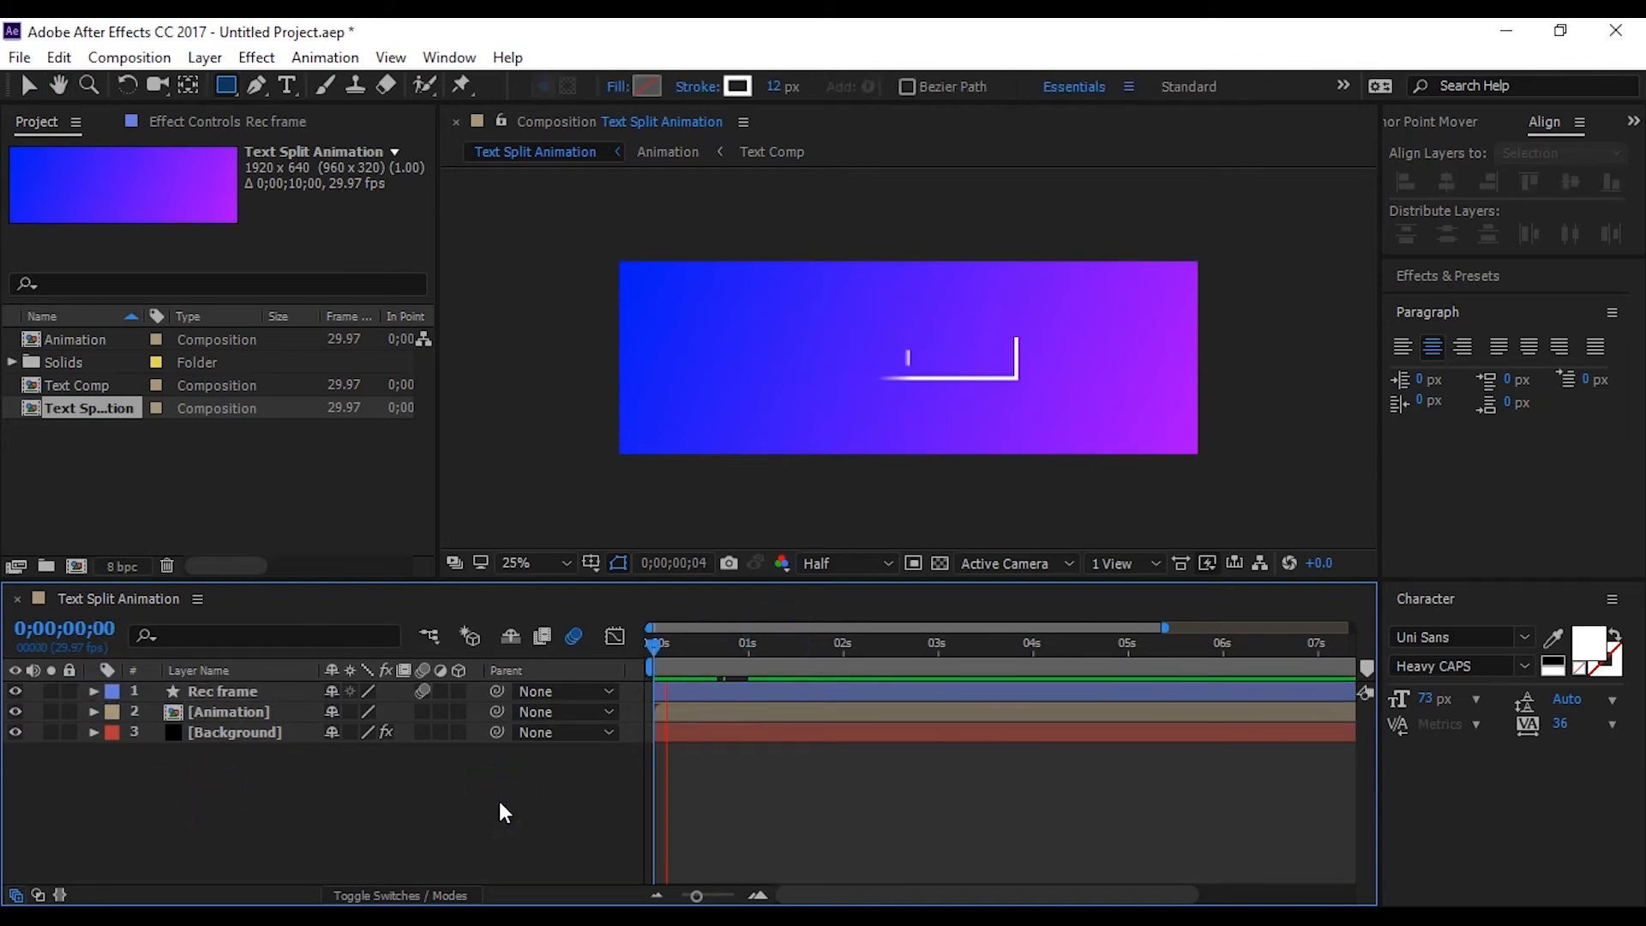